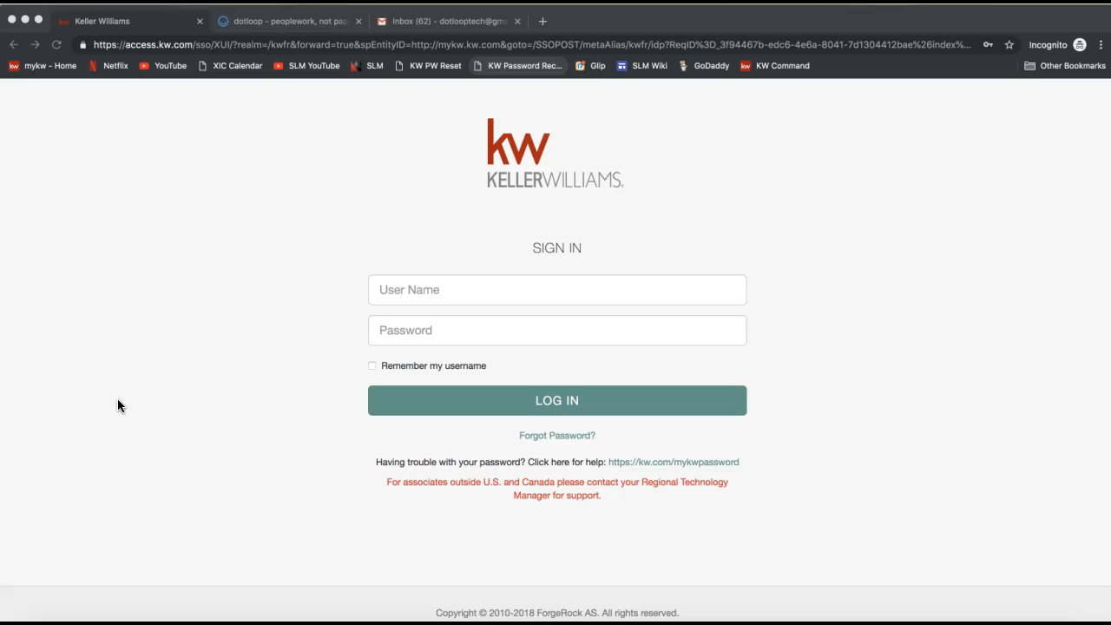
# Step: Navigate the browser tab to mykw.kw.com
pyautogui.click(176, 45)
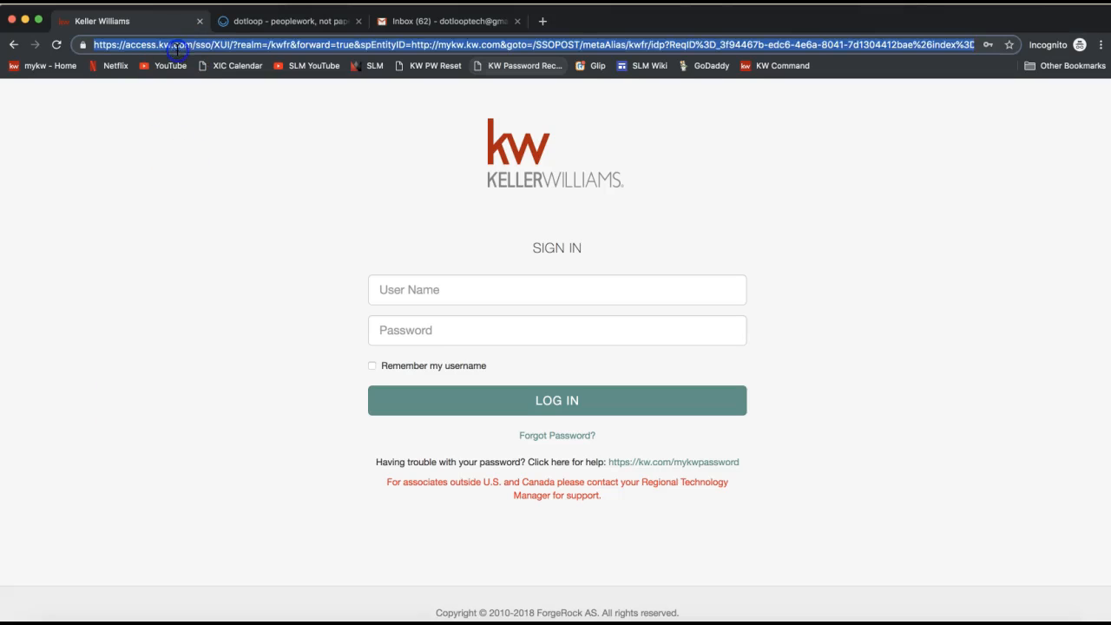
pyautogui.write('mykw.kw.com')
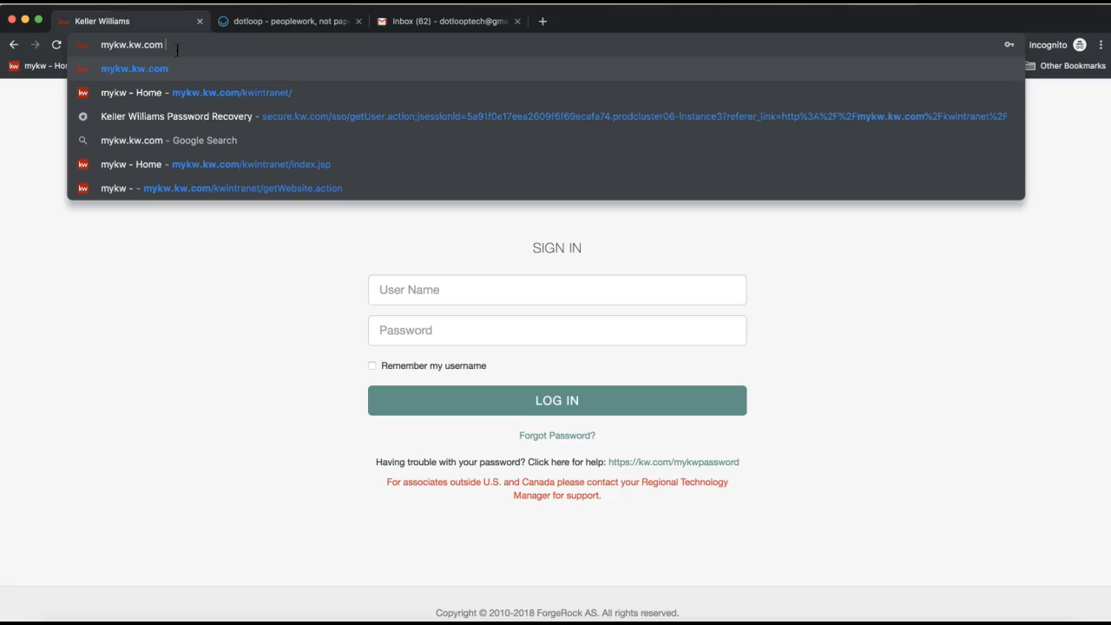
pyautogui.doubleClick(126, 44)
pyautogui.doubleClick(125, 44)
# Step: Sign in to the Keller Williams portal by picking a saved username and password, then log in
pyautogui.click(433, 295)
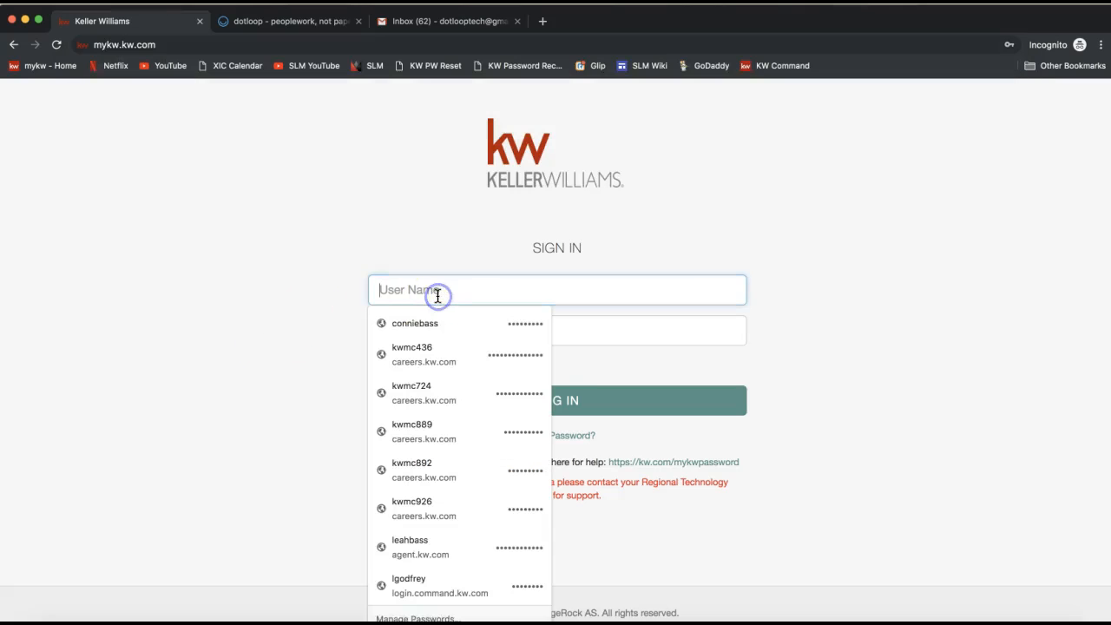
pyautogui.click(438, 317)
pyautogui.click(437, 319)
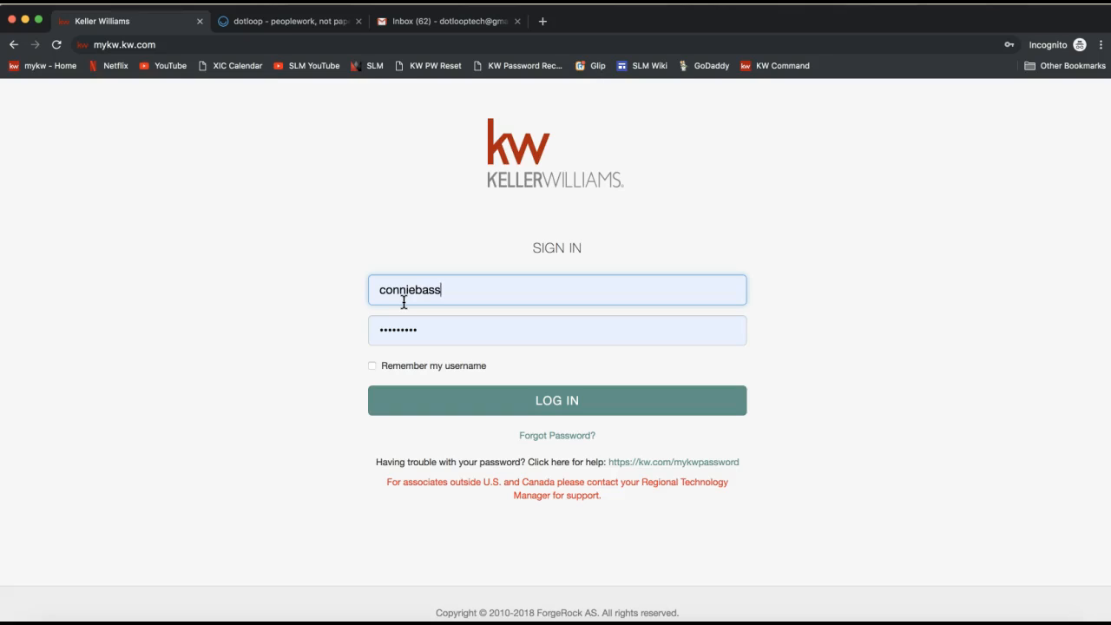
pyautogui.click(406, 330)
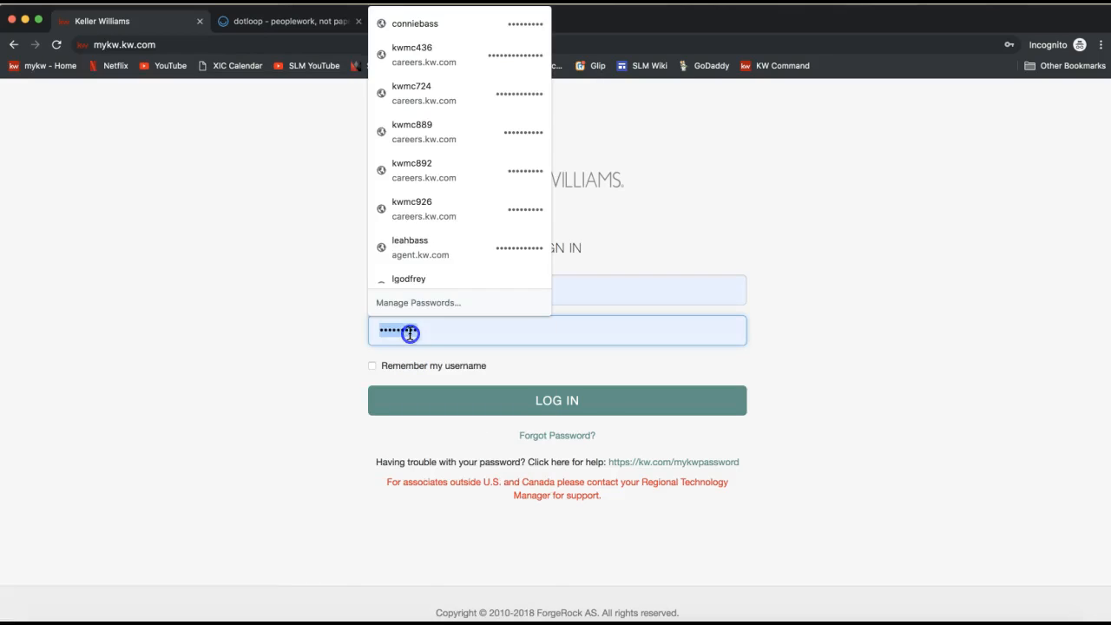
pyautogui.click(308, 349)
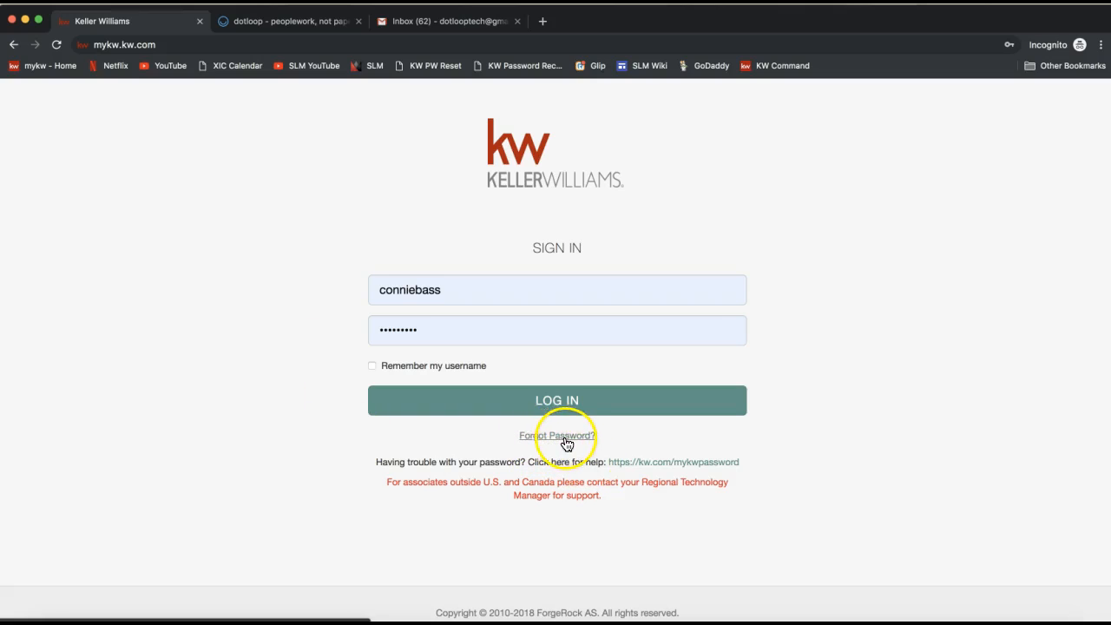
pyautogui.click(428, 411)
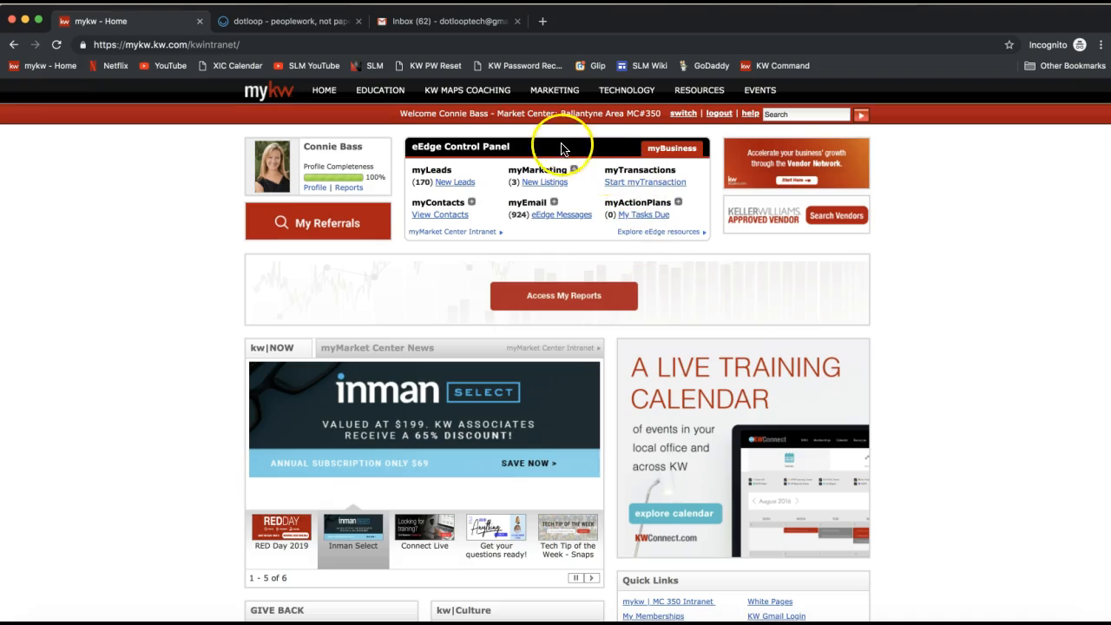
# Step: Point out the eEdge Control Panel and its myTransactions section on the mykw home page
pyautogui.tripleClick(476, 148)
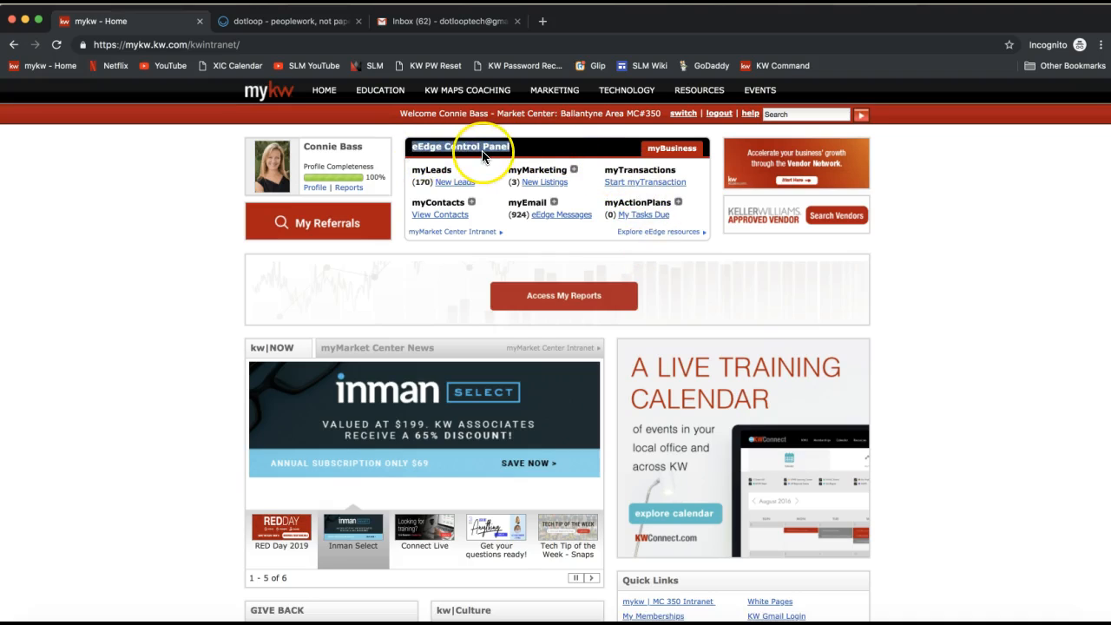
pyautogui.doubleClick(642, 174)
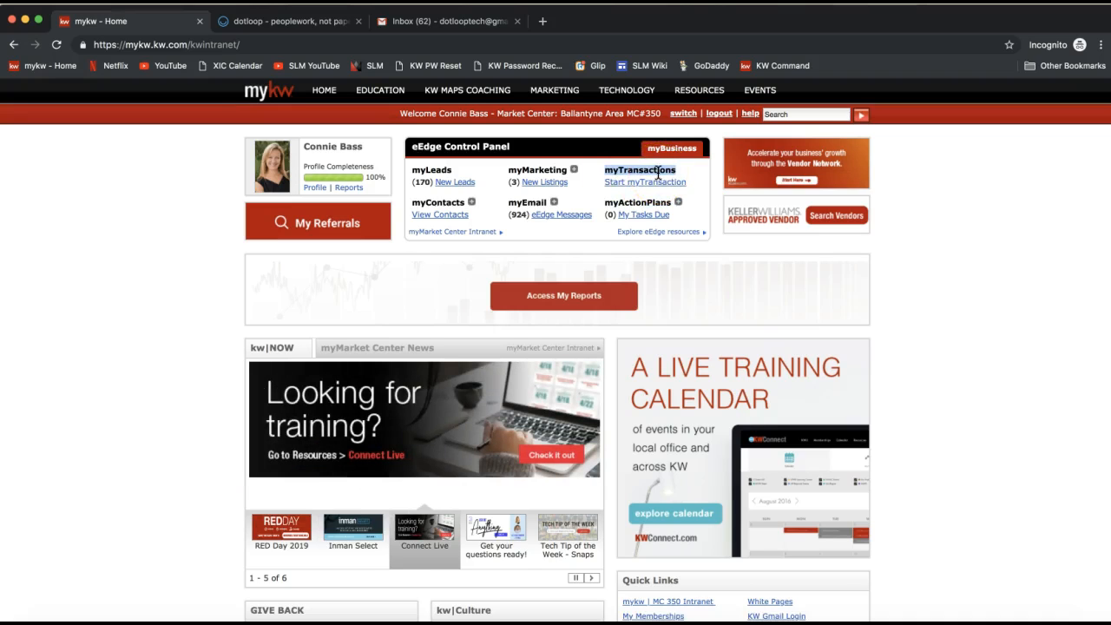
pyautogui.doubleClick(634, 173)
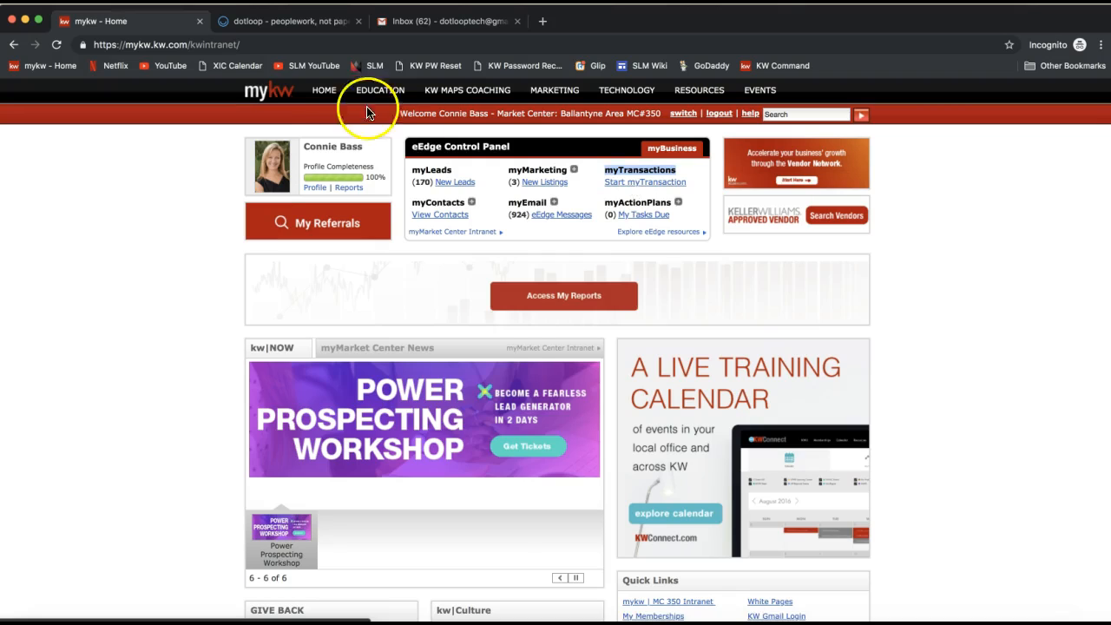
# Step: Switch to the dotloop tab and highlight the Premium label beside the brokerage logo
pyautogui.click(291, 25)
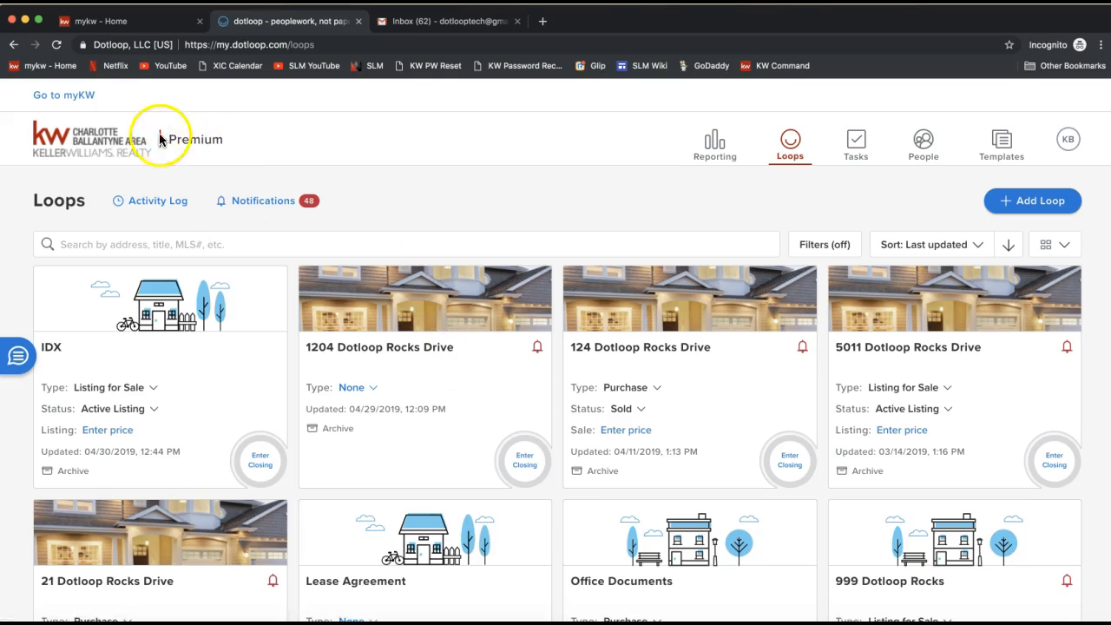
pyautogui.click(197, 139)
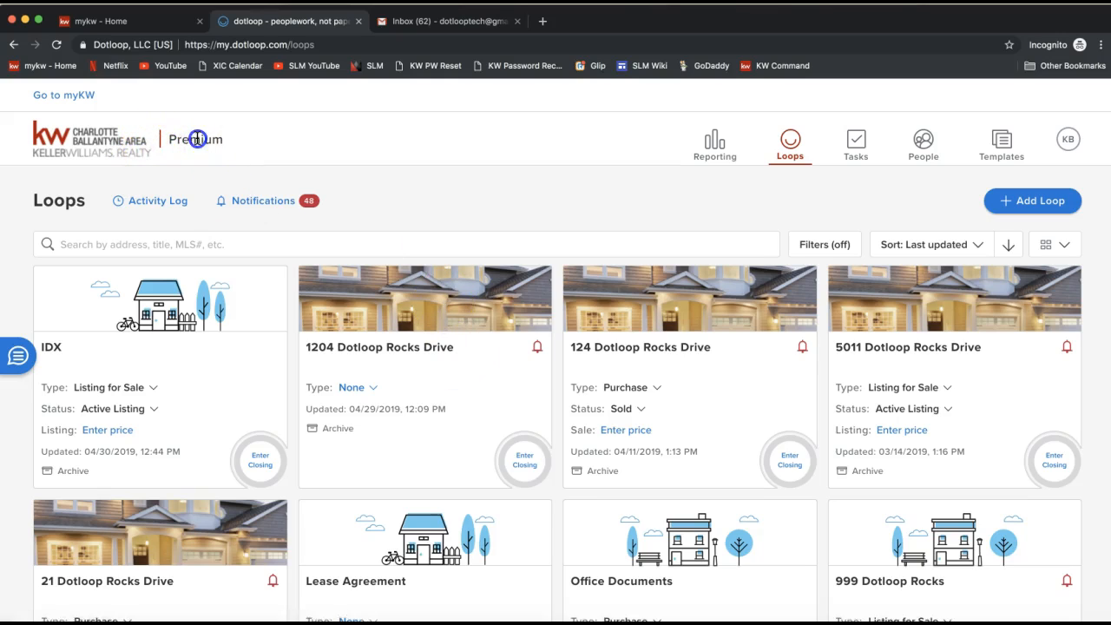
pyautogui.moveTo(239, 140); pyautogui.dragTo(165, 140)
pyautogui.doubleClick(184, 138)
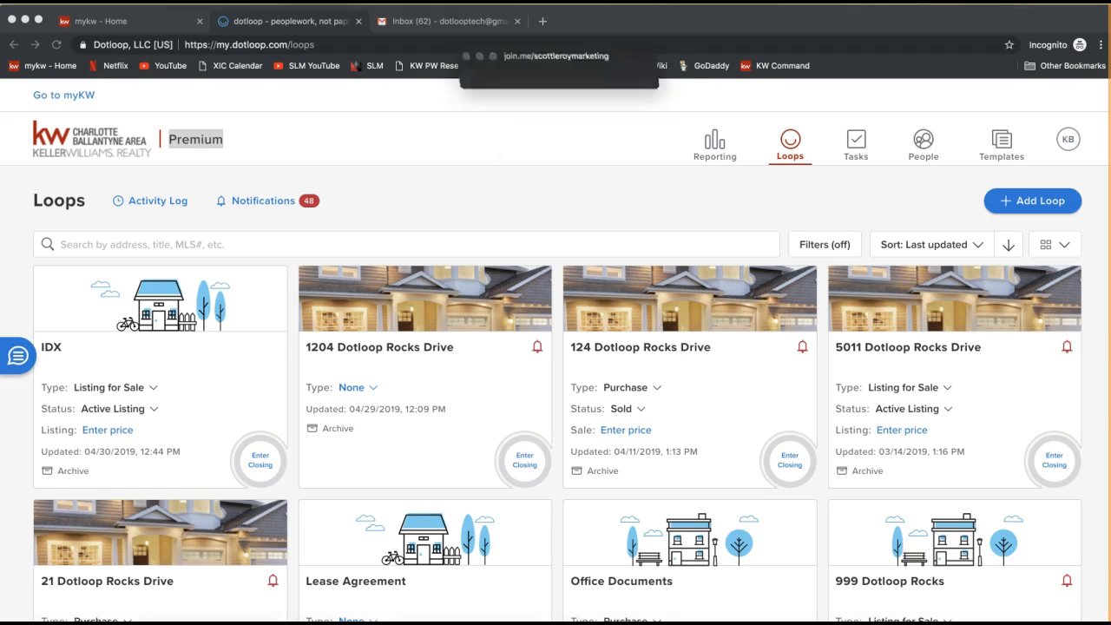
# Step: Switch to join.me, paste a Google Drive link into the chat to everyone, and close the chat
pyautogui.click(524, 56)
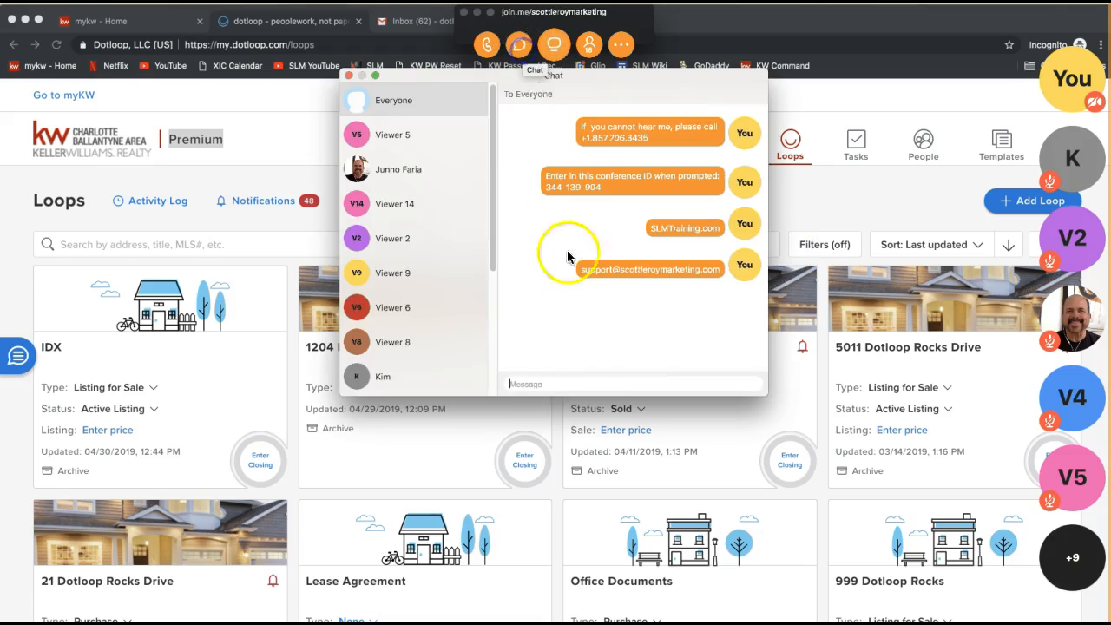
pyautogui.press('super+v')
pyautogui.press('Return')
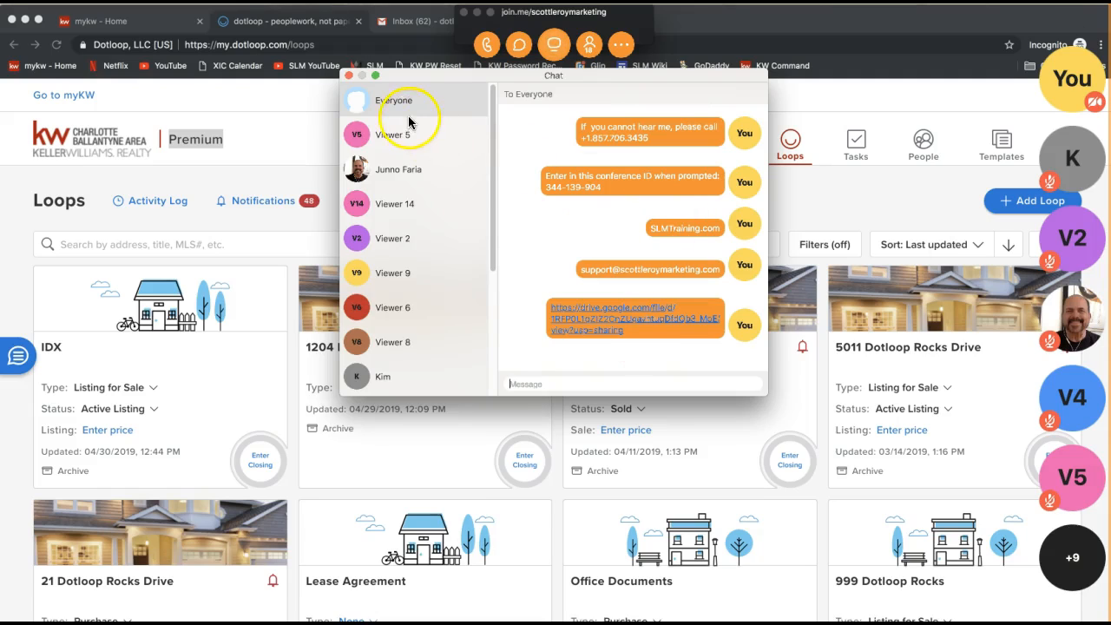
pyautogui.click(349, 77)
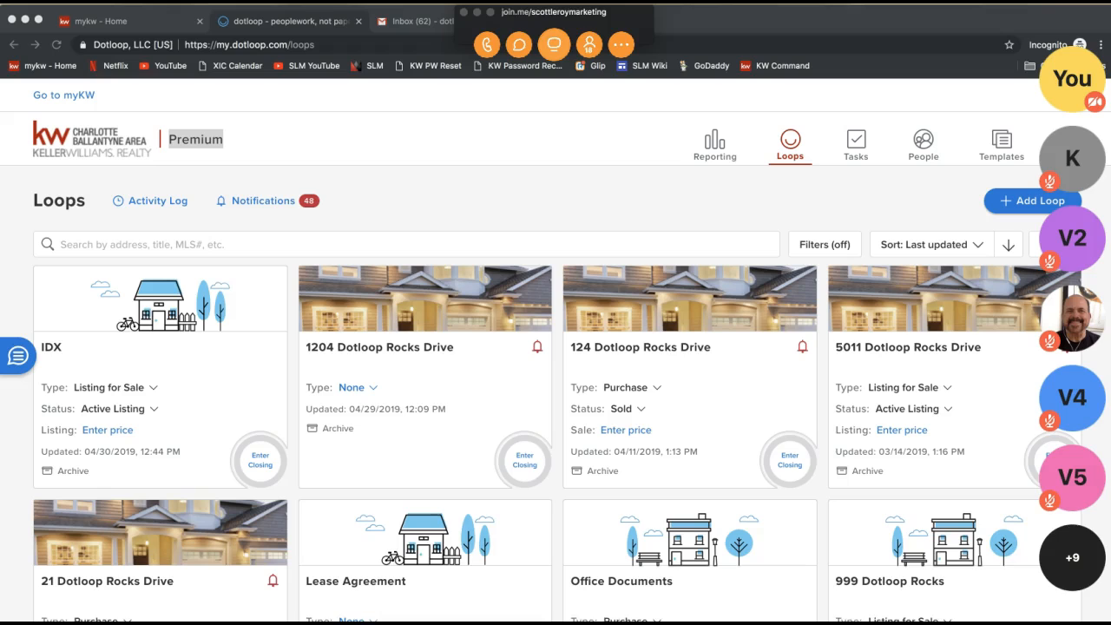
# Step: Share the Dotloop Overview YouTube link in the join.me chat, close the chat and minimise the toolbar
pyautogui.click(518, 44)
pyautogui.click(530, 384)
pyautogui.write('Dotloop Overview: https://www.youtube.com/watch?v=JH32sQobyJU')
pyautogui.press('Return')
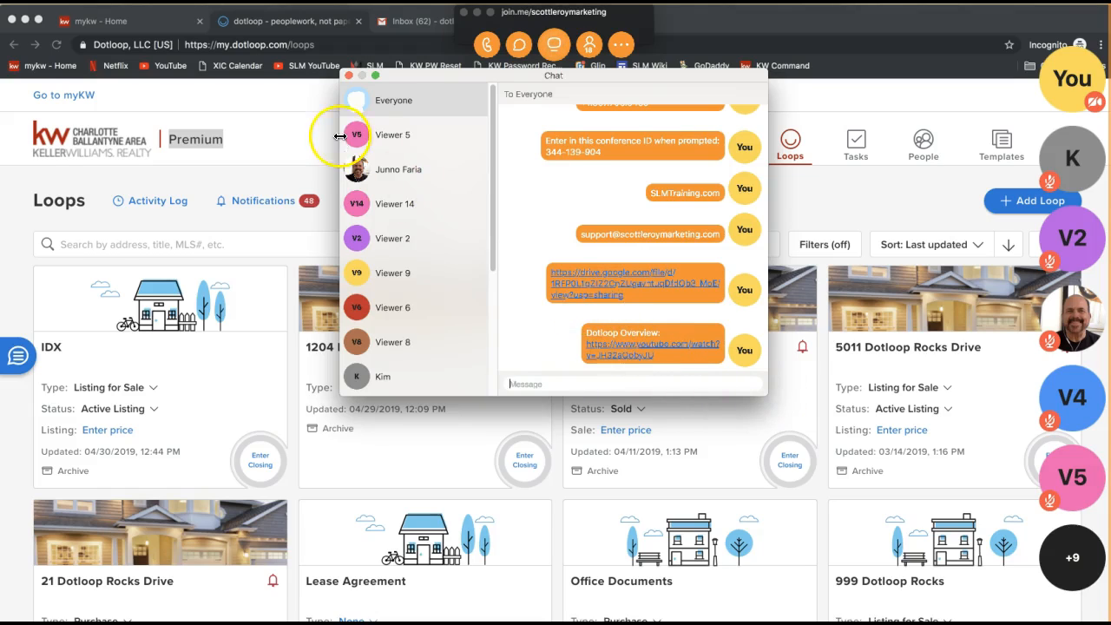
pyautogui.click(349, 77)
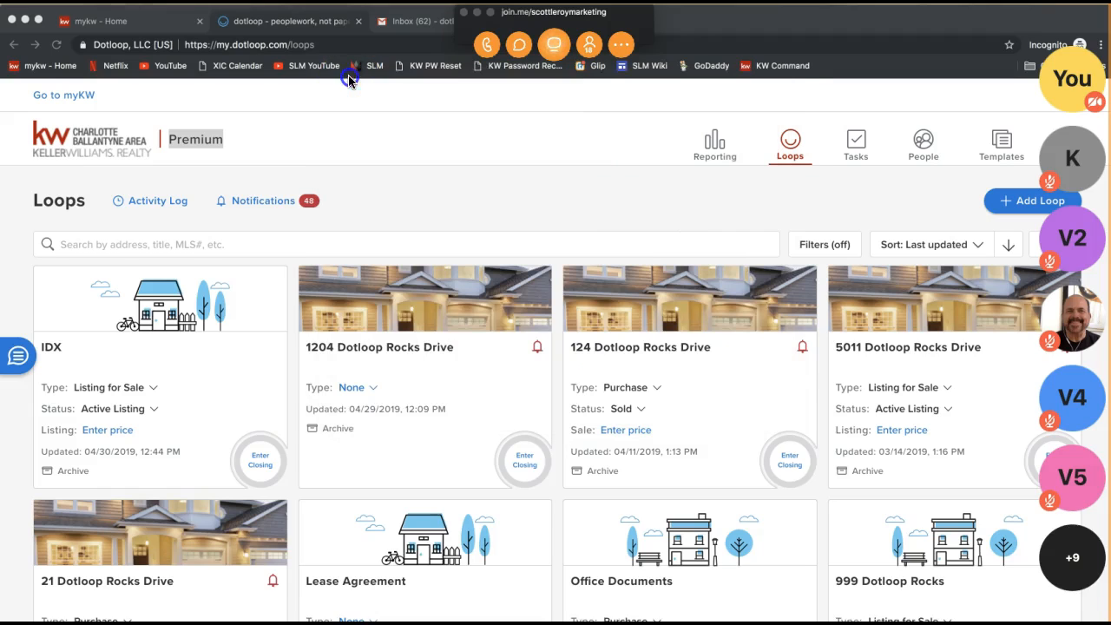
pyautogui.click(476, 14)
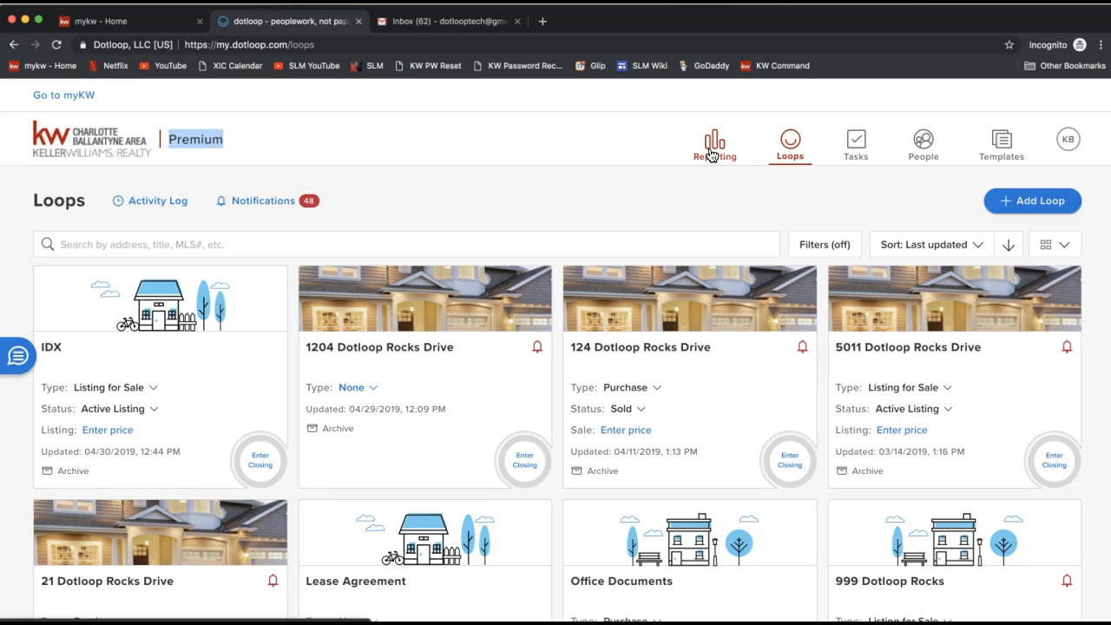
# Step: Examine the dotloop navigation sections: Loops, Tasks, People and Templates
pyautogui.click(791, 149)
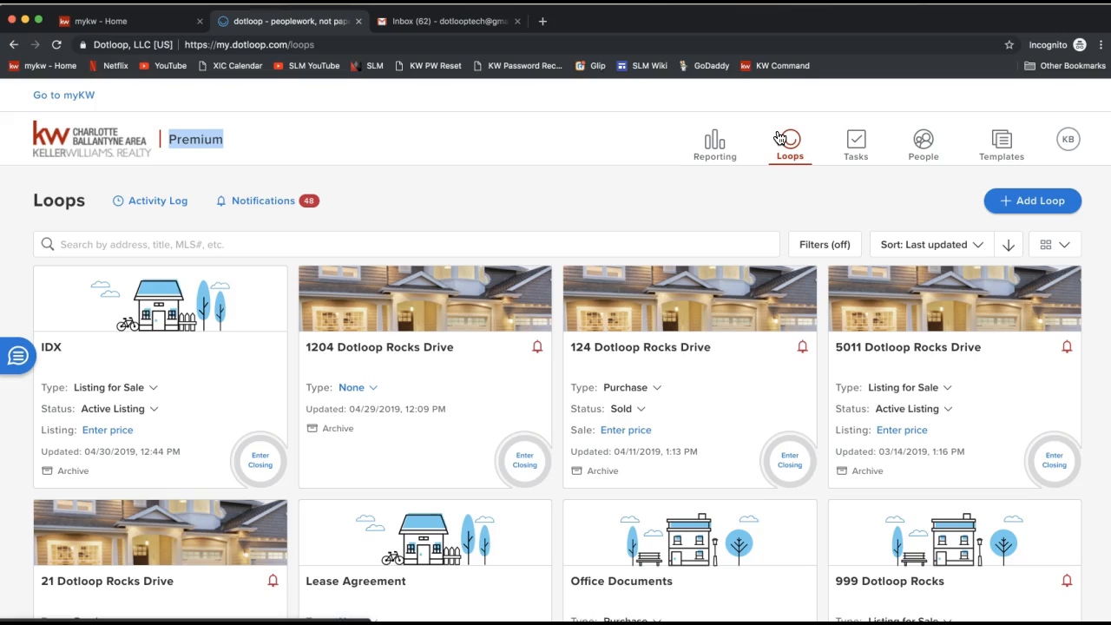
pyautogui.click(780, 137)
pyautogui.click(792, 152)
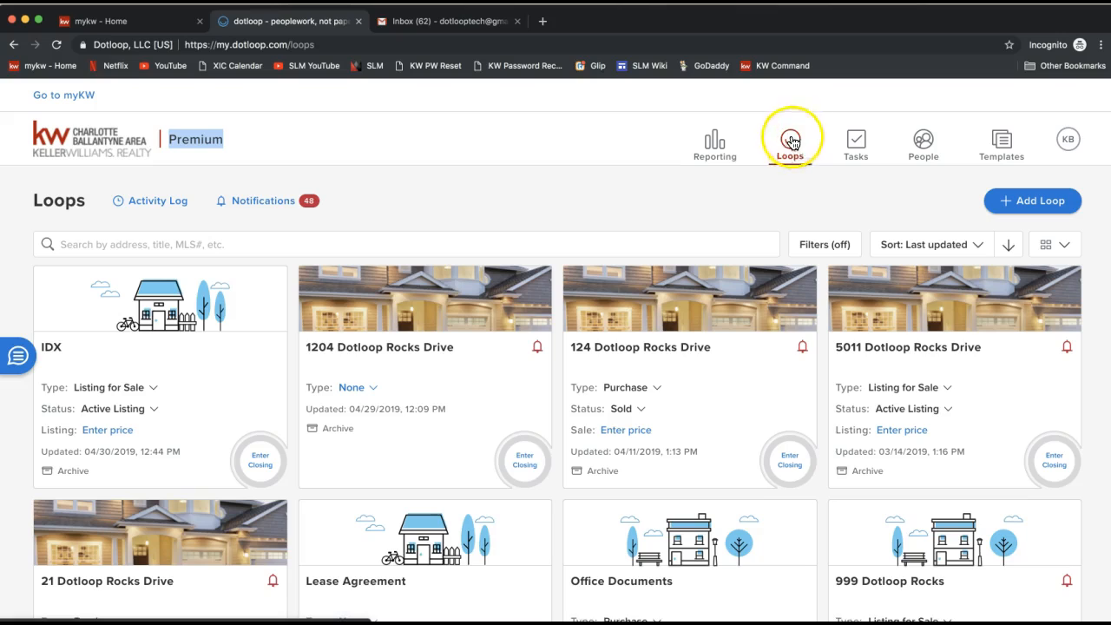
pyautogui.click(855, 159)
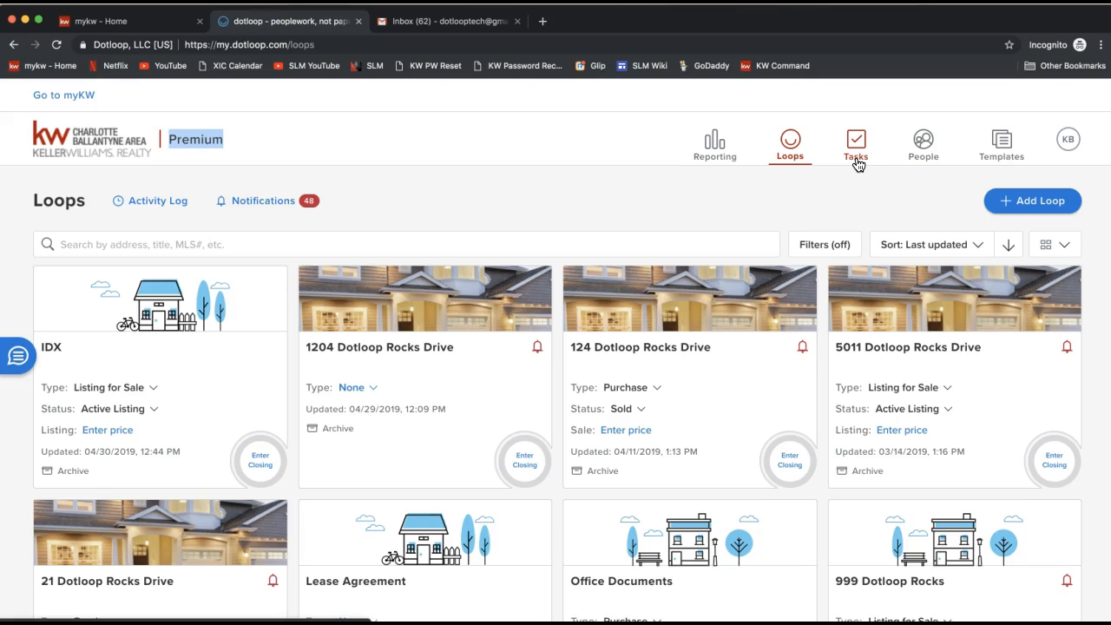
pyautogui.click(857, 162)
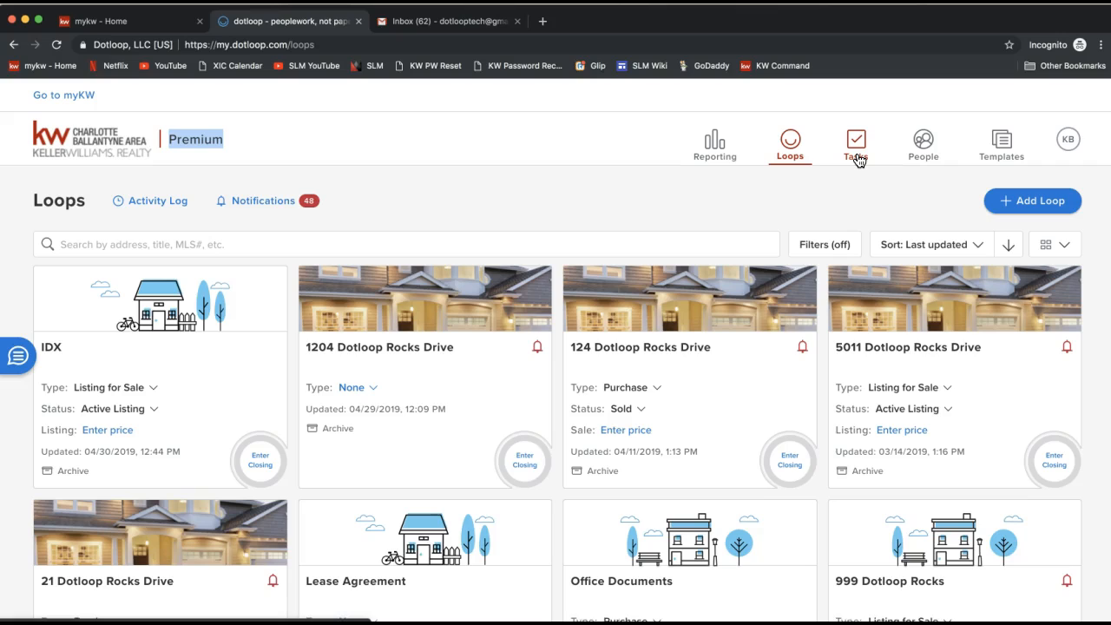
pyautogui.click(923, 149)
pyautogui.click(1001, 156)
pyautogui.click(1006, 157)
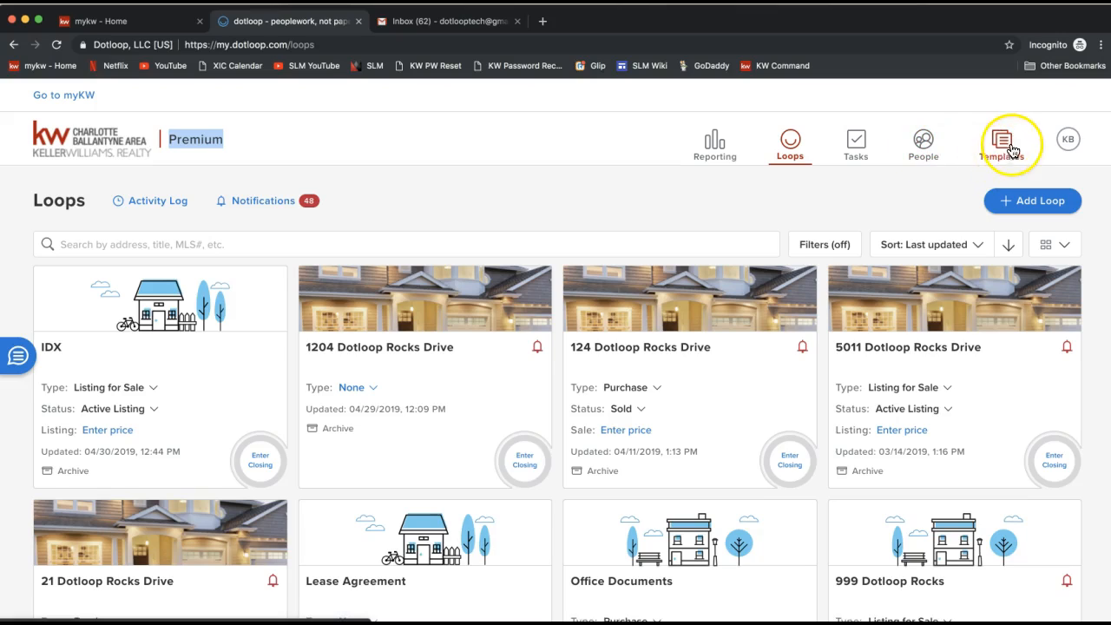
pyautogui.click(1010, 152)
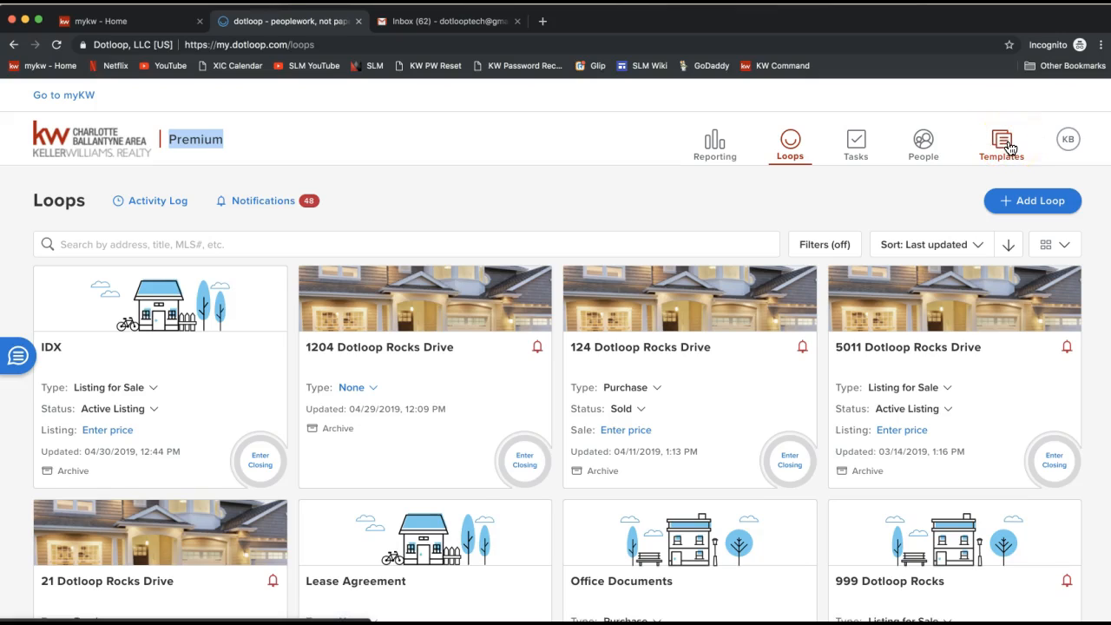
pyautogui.click(1007, 150)
pyautogui.click(998, 156)
# Step: Open the account menu and highlight the member ID and available profiles
pyautogui.click(1070, 145)
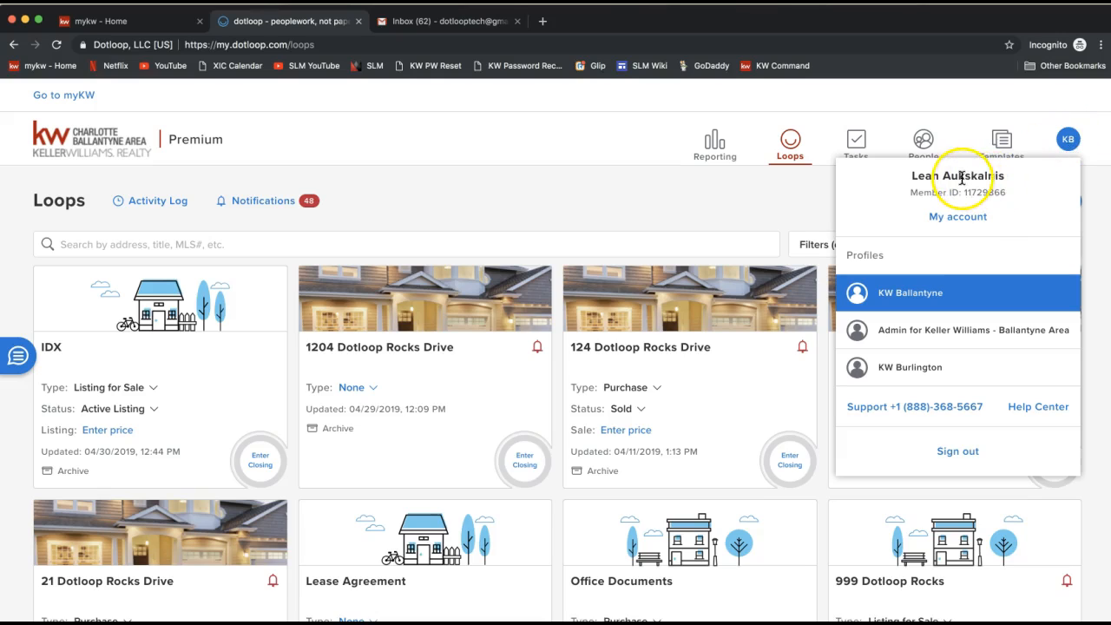
pyautogui.moveTo(908, 192); pyautogui.dragTo(1002, 192)
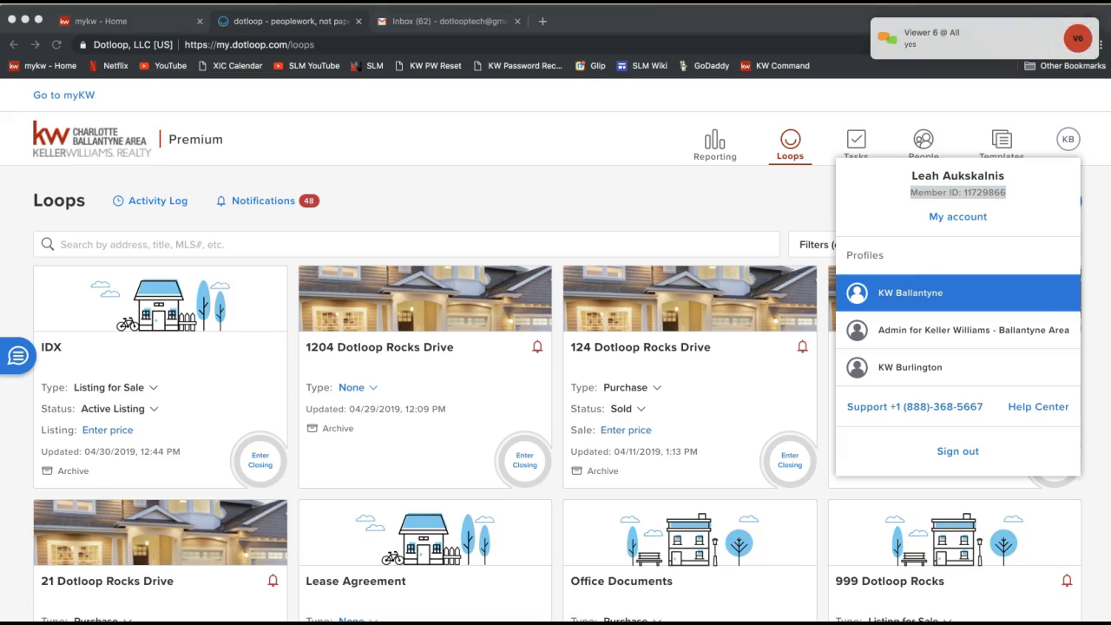
# Step: Copy the earlier call-in phone number message in the join.me chat and post it again
pyautogui.moveTo(545, 27)
pyautogui.click(518, 43)
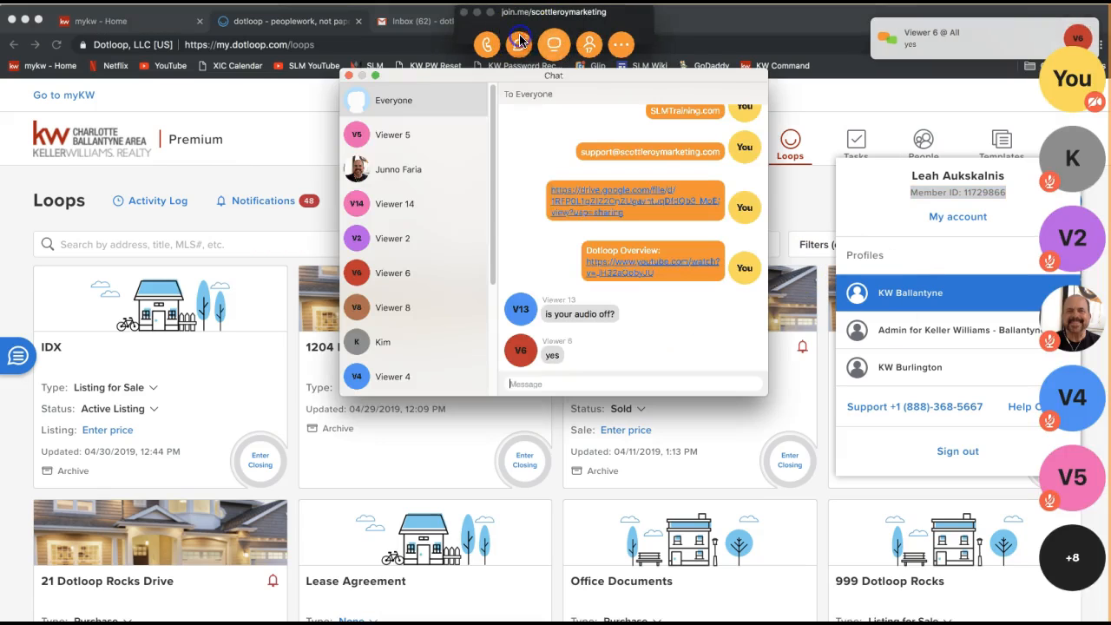
pyautogui.scroll(1, 622, 339)
pyautogui.scroll(3, 622, 338)
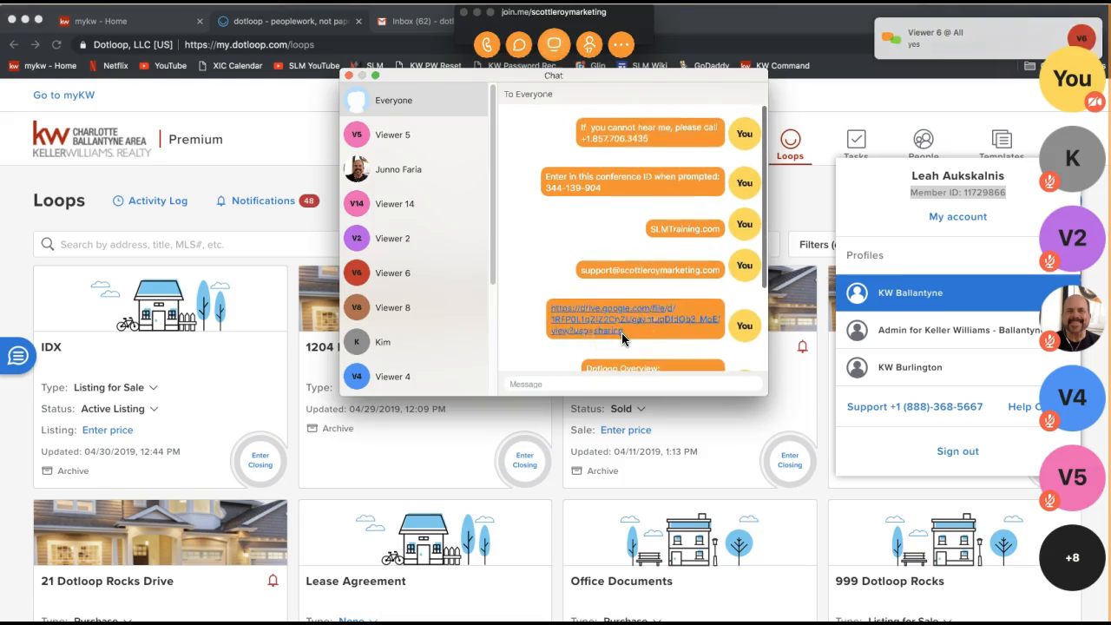
pyautogui.moveTo(664, 139); pyautogui.dragTo(580, 124)
pyautogui.press('super+c')
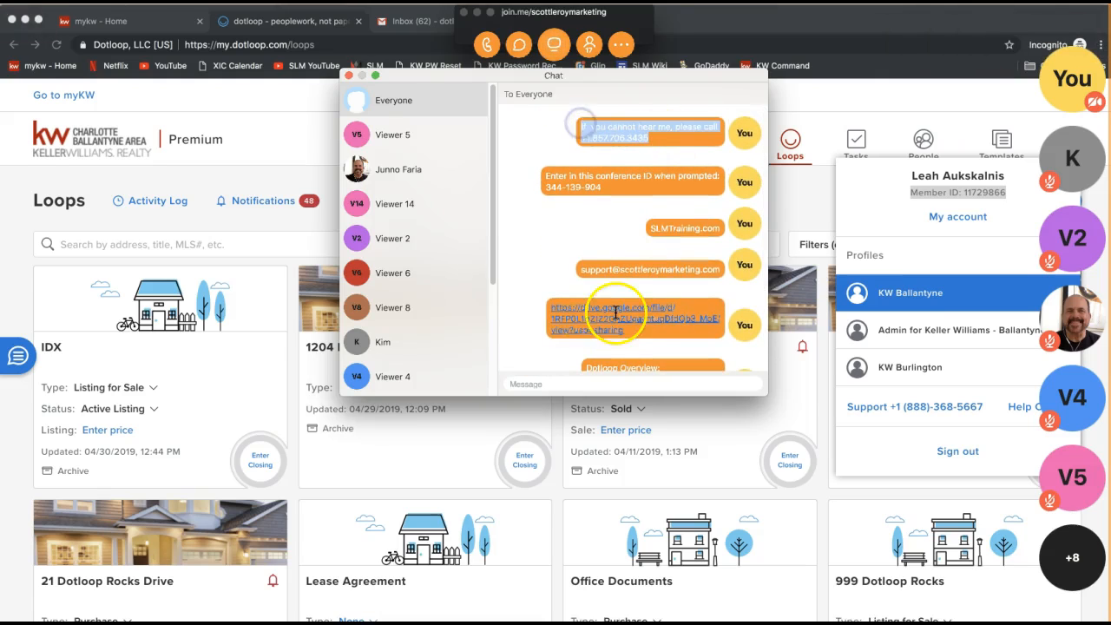
pyautogui.click(539, 383)
pyautogui.press('super+v')
pyautogui.press('Return')
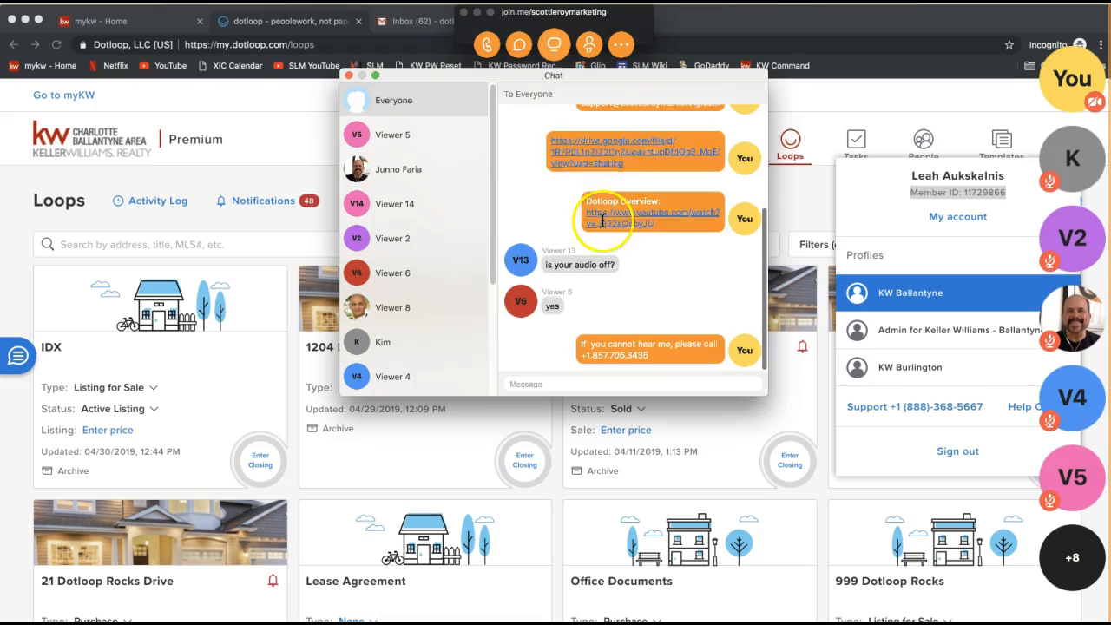
# Step: Copy the conference ID message, repost it in the chat, and close the chat window
pyautogui.scroll(5, 603, 218)
pyautogui.moveTo(608, 187); pyautogui.dragTo(546, 177)
pyautogui.scroll(-5, 547, 295)
pyautogui.click(531, 382)
pyautogui.press('super+v')
pyautogui.press('Return')
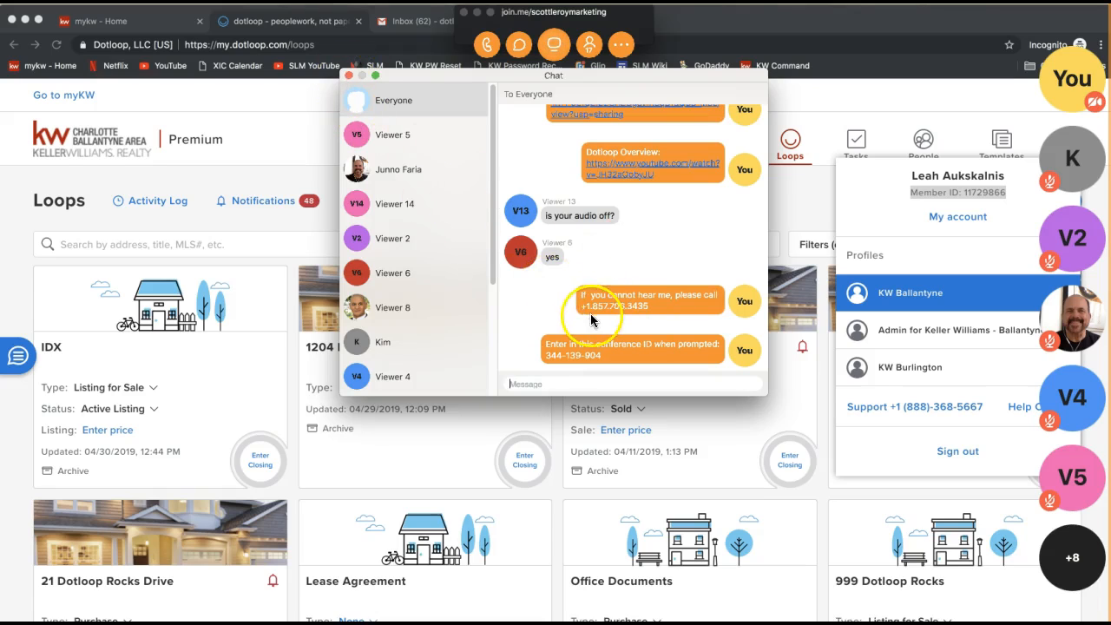
pyautogui.click(348, 75)
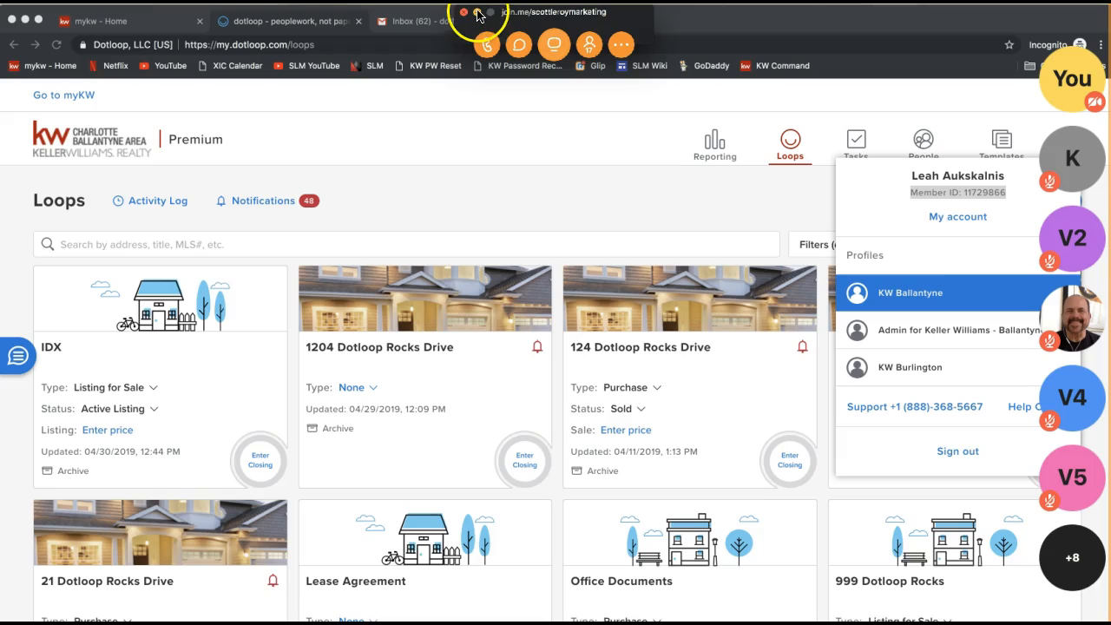
# Step: Deny the viewer's request to present in the join.me meeting and close the chat window
pyautogui.click(477, 14)
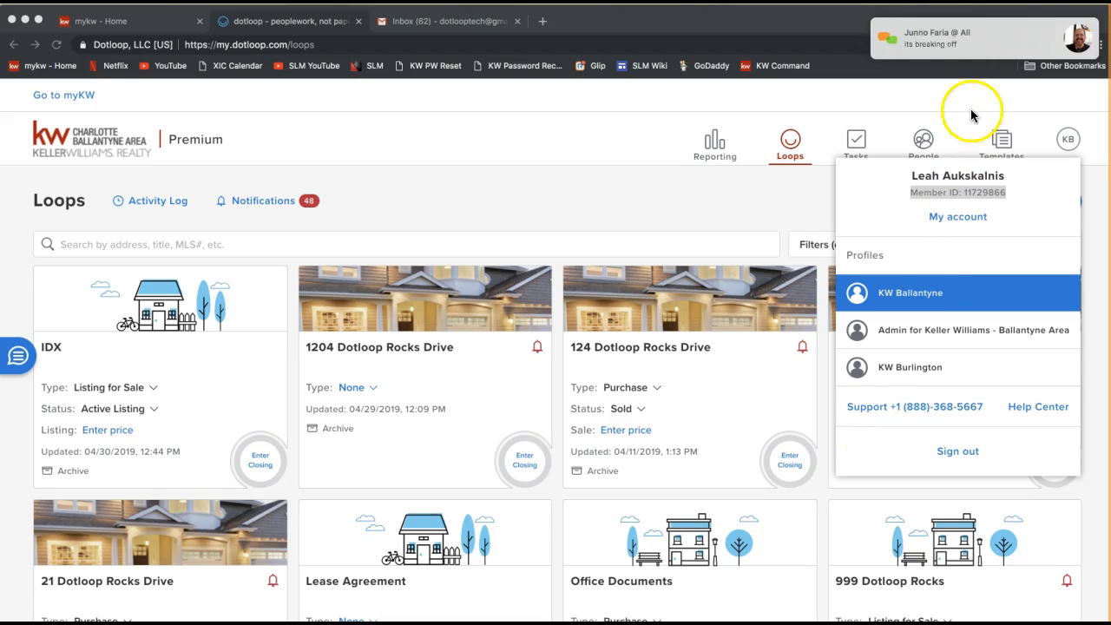
pyautogui.click(944, 39)
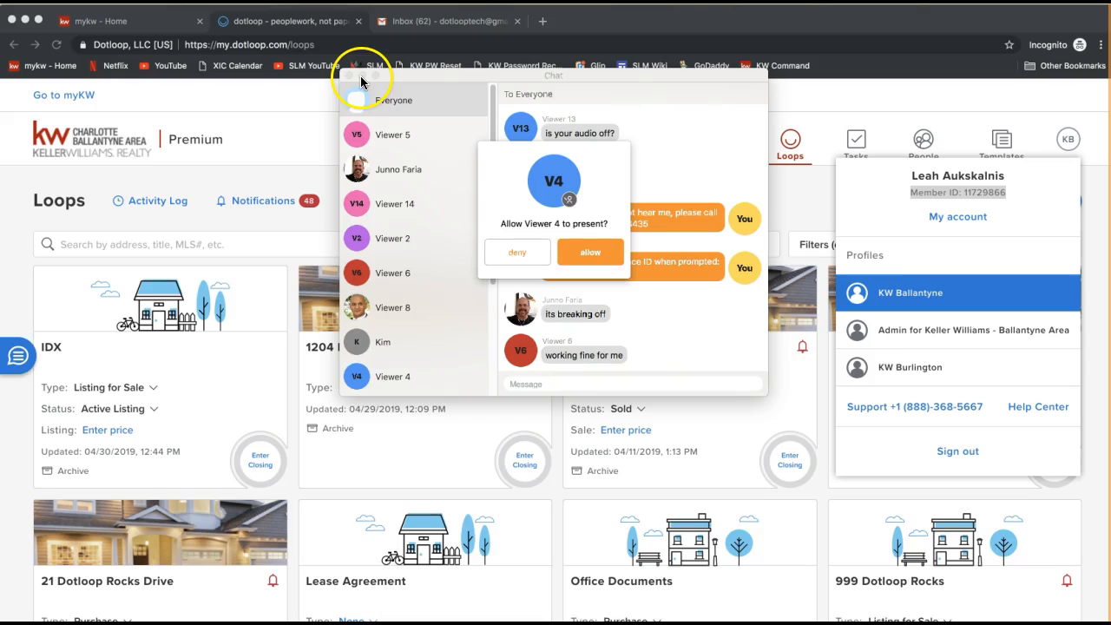
pyautogui.click(510, 249)
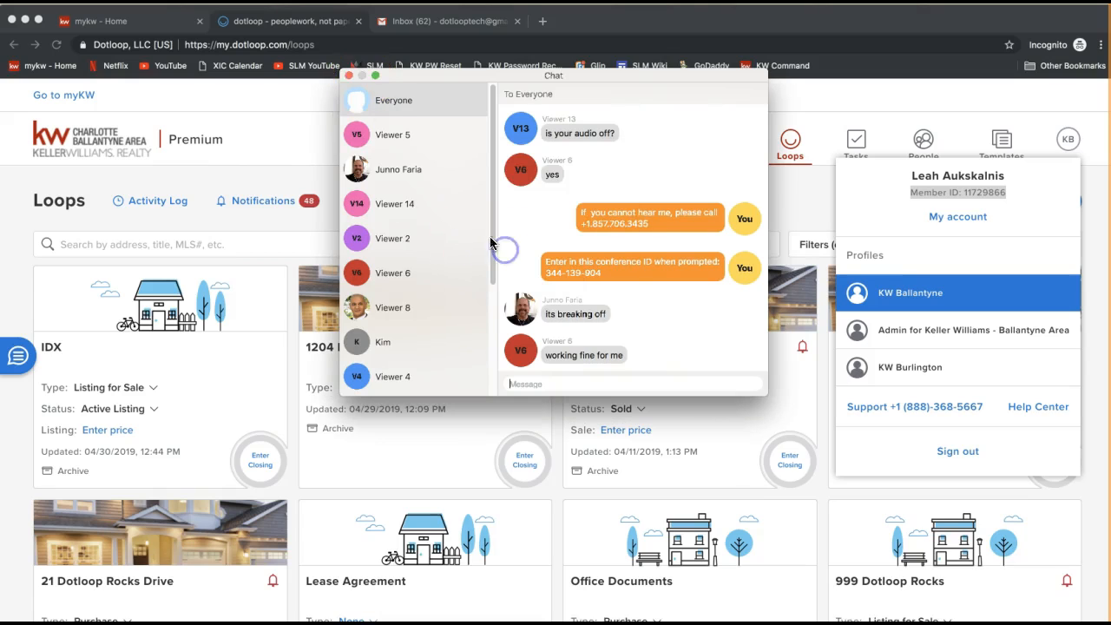
pyautogui.click(348, 77)
# Step: Highlight the member ID and point out the available profiles in the account menu
pyautogui.click(943, 192)
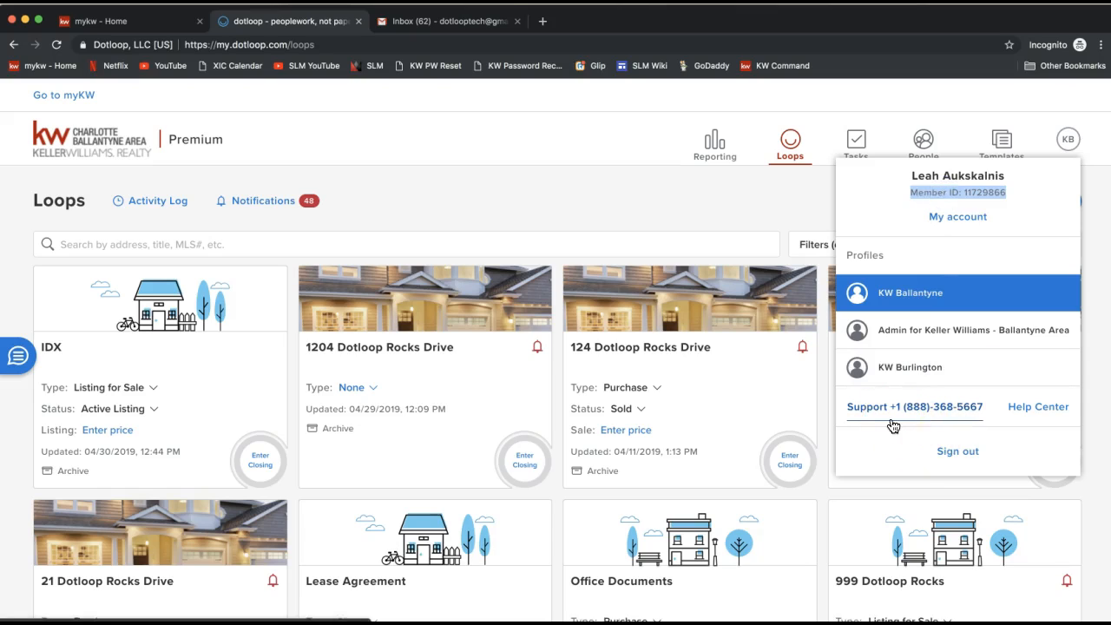
pyautogui.click(902, 419)
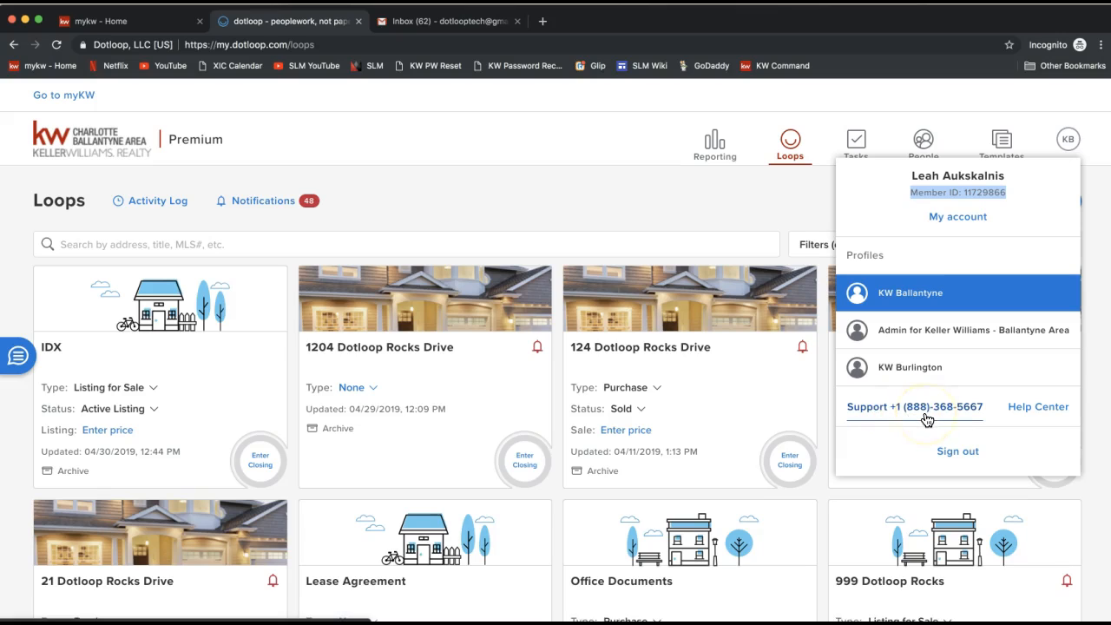
pyautogui.tripleClick(936, 198)
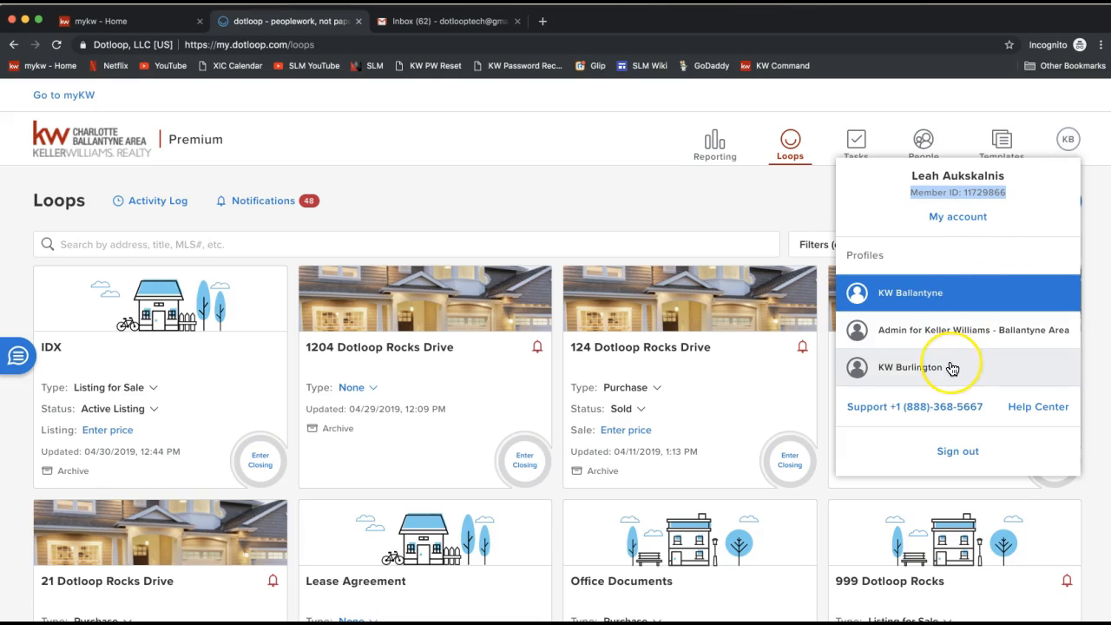
pyautogui.click(947, 299)
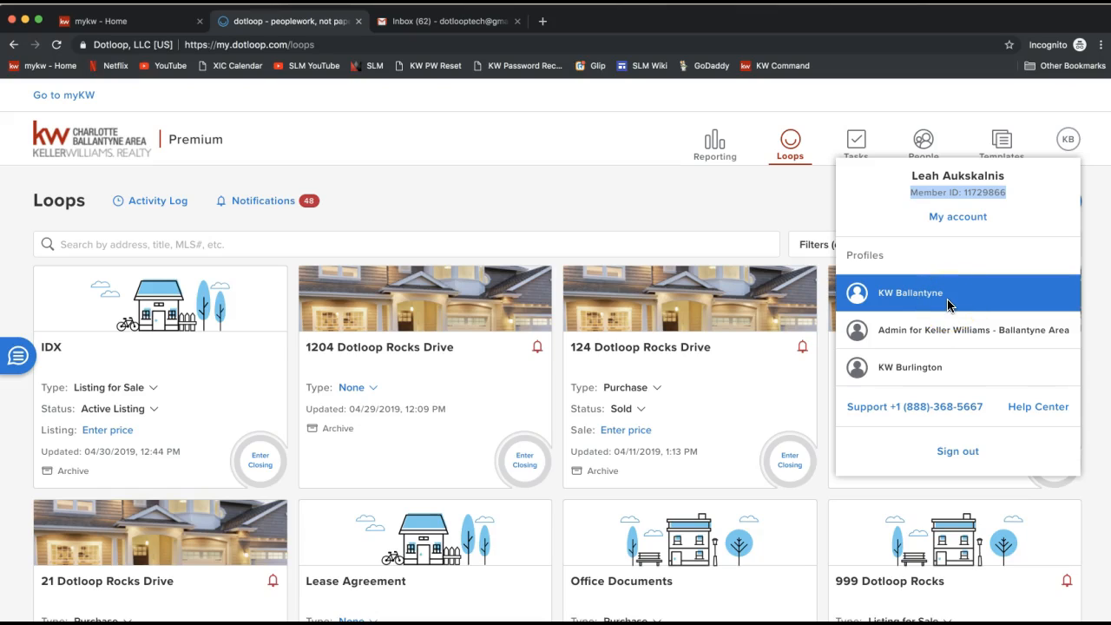
pyautogui.click(921, 299)
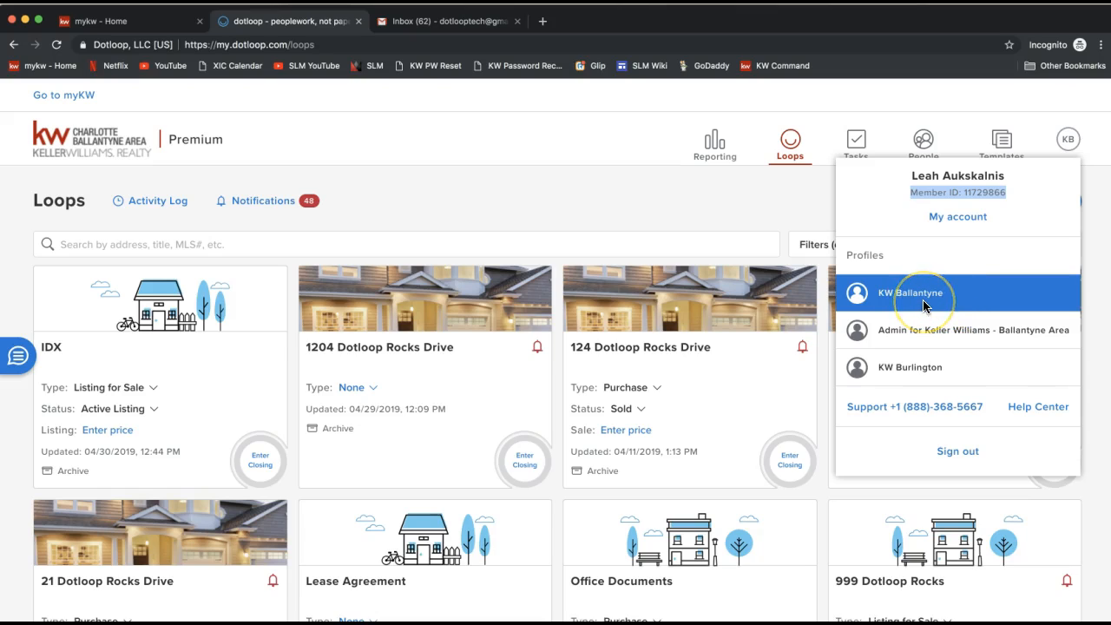
pyautogui.click(925, 299)
# Step: Open the My account settings page and show the account menu with its profiles there
pyautogui.click(957, 221)
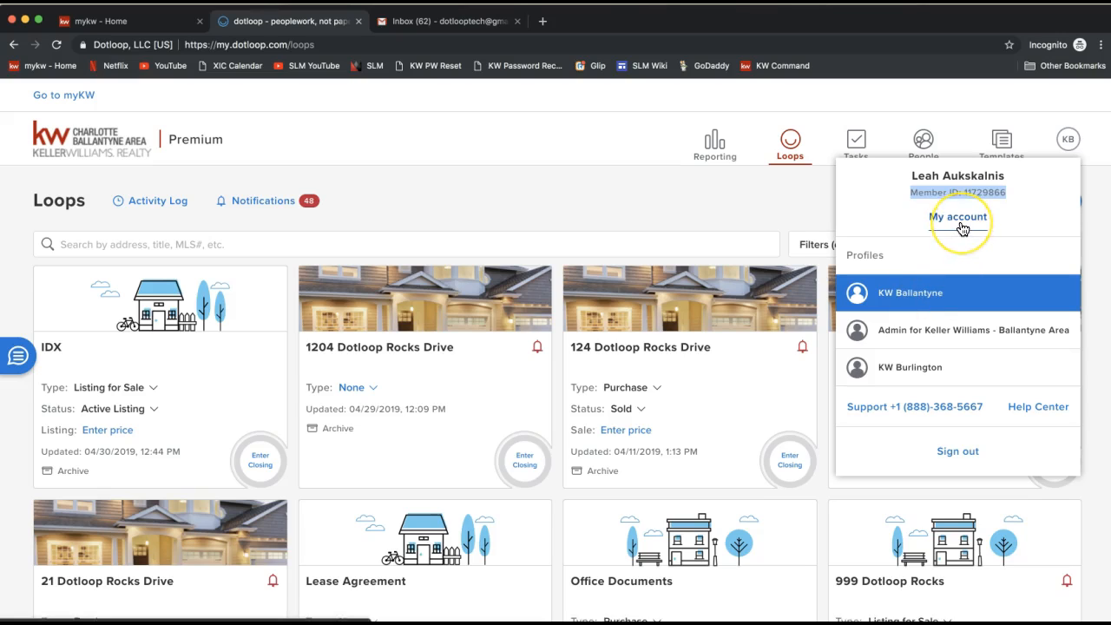
pyautogui.click(955, 222)
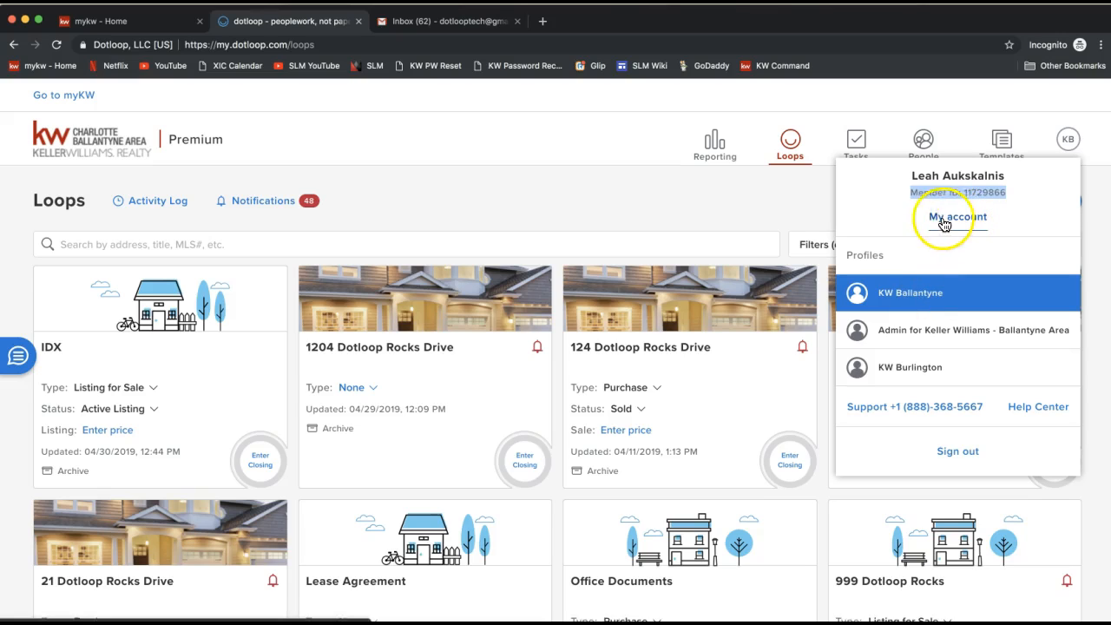
pyautogui.click(956, 222)
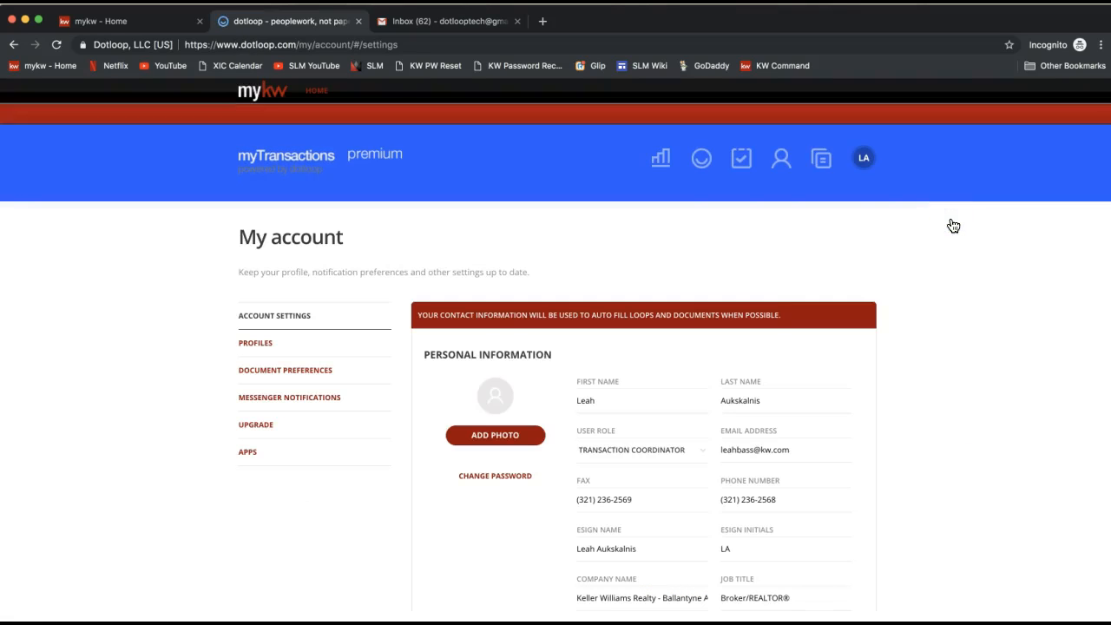
pyautogui.click(864, 158)
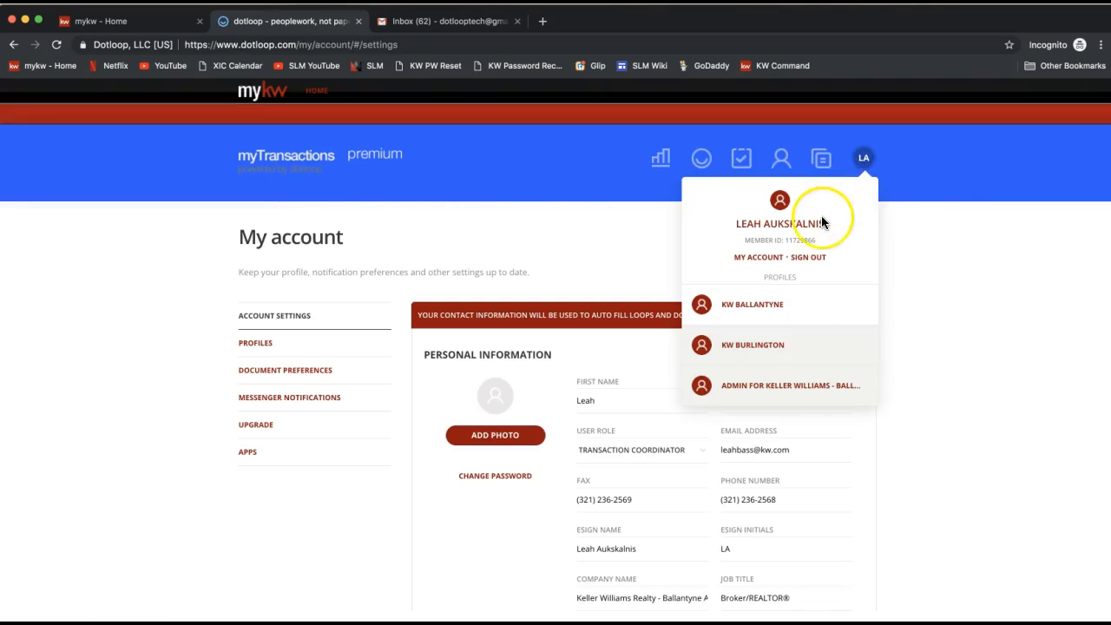
pyautogui.click(885, 225)
pyautogui.click(863, 160)
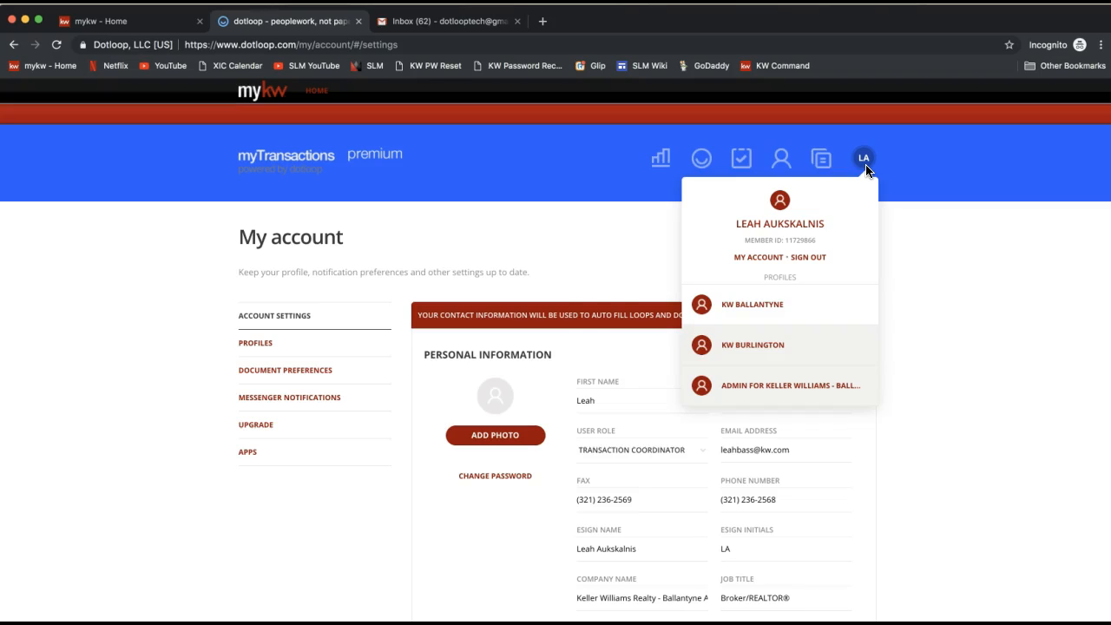
pyautogui.click(594, 285)
# Step: Add a profile photo by choosing an image from the Desktop folder
pyautogui.scroll(-3, 675, 277)
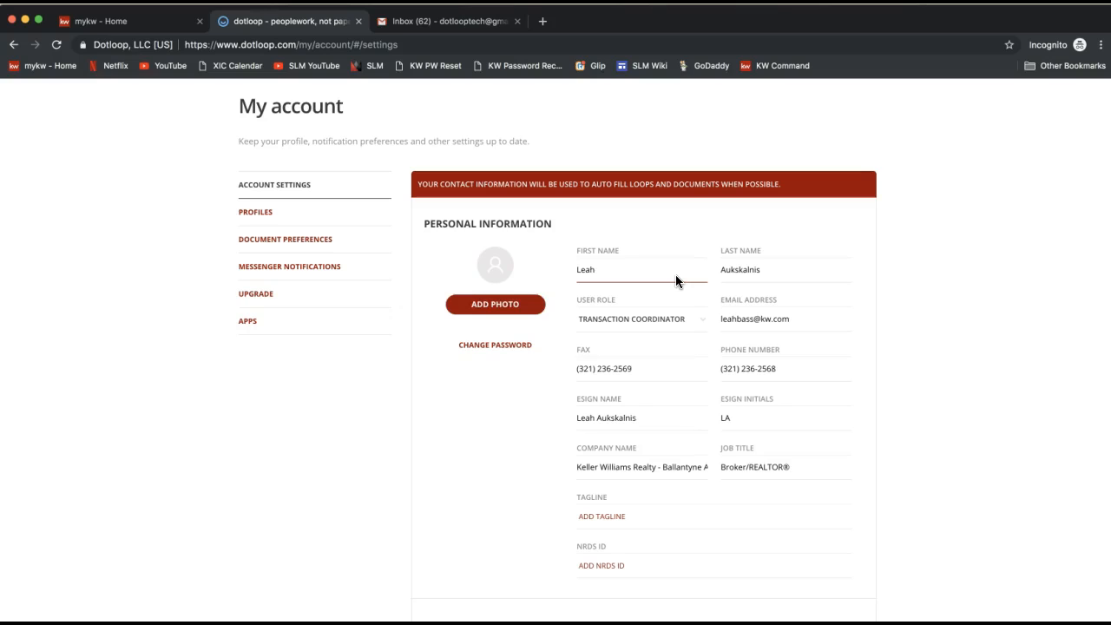
pyautogui.click(489, 275)
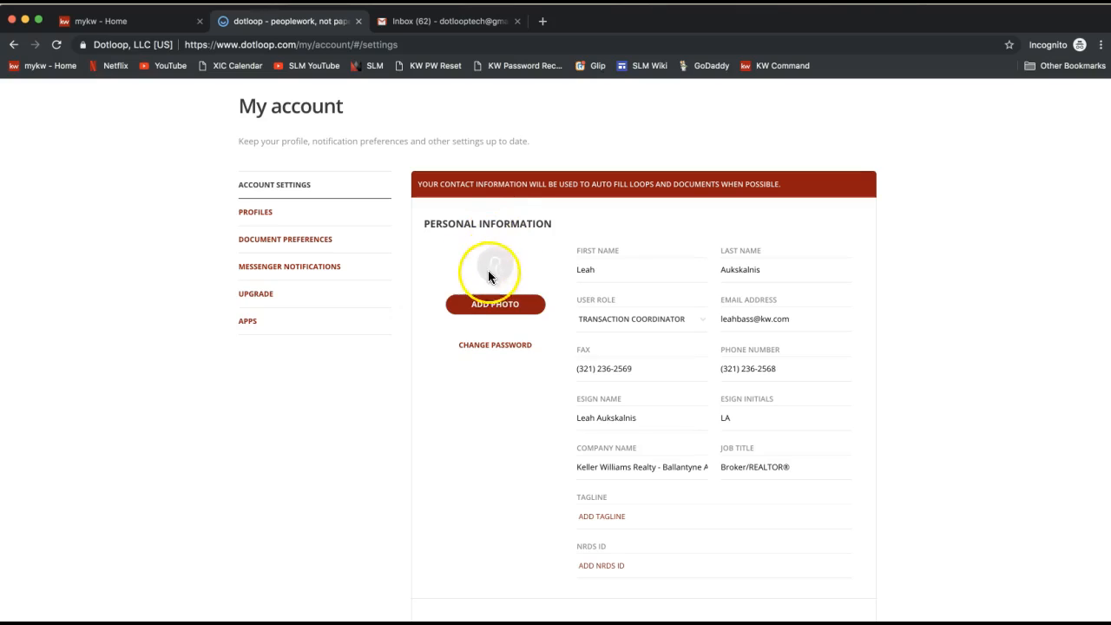
pyautogui.click(507, 312)
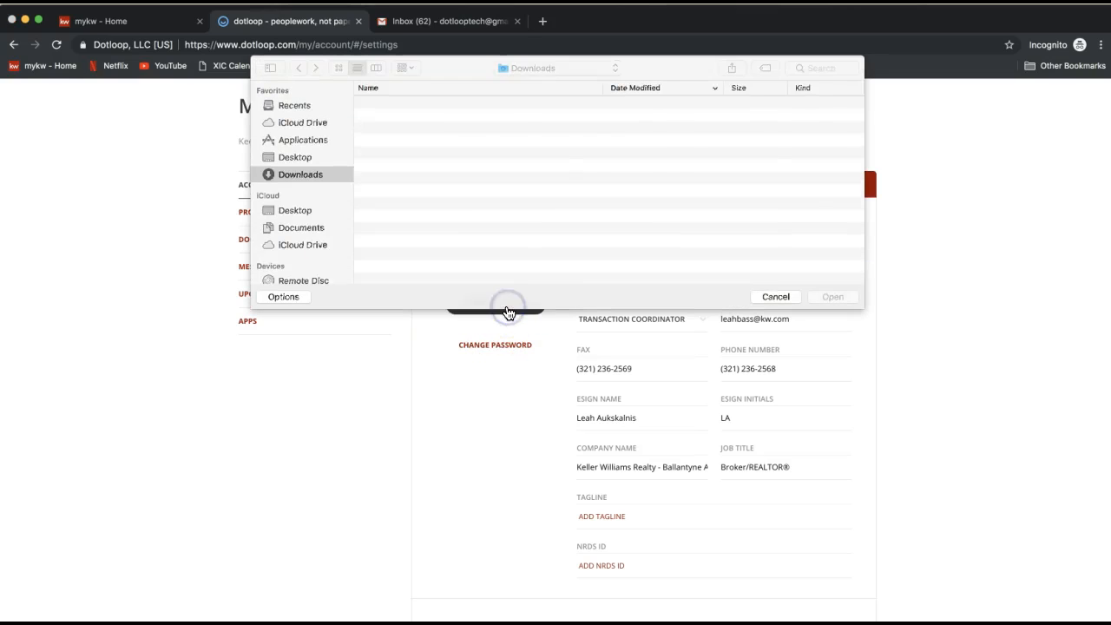
pyautogui.click(295, 157)
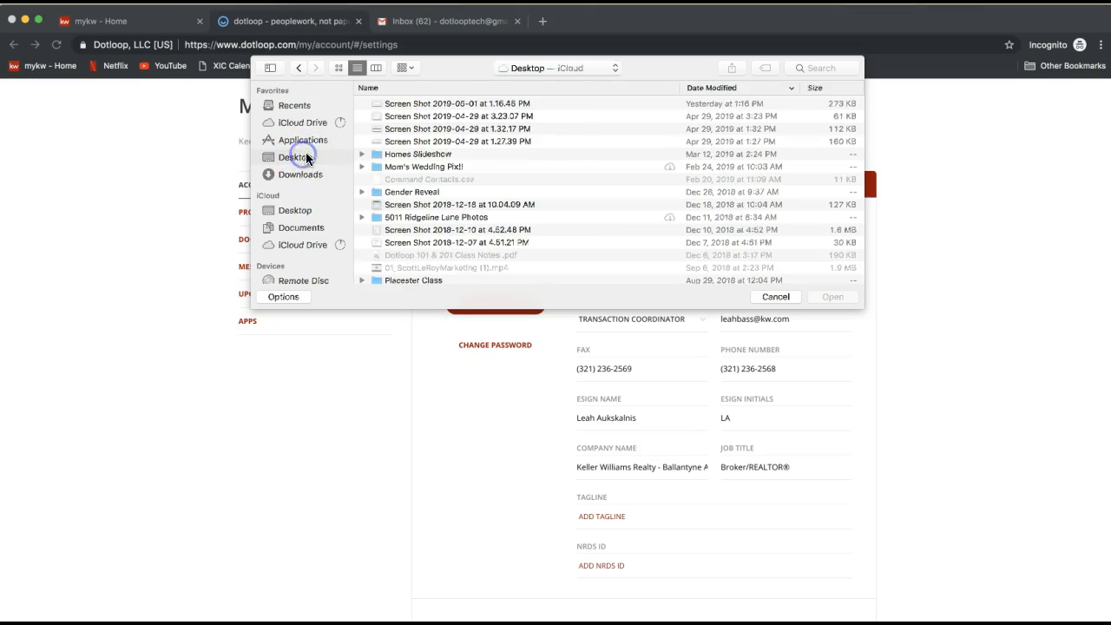
pyautogui.scroll(-5, 425, 217)
pyautogui.scroll(-10, 426, 215)
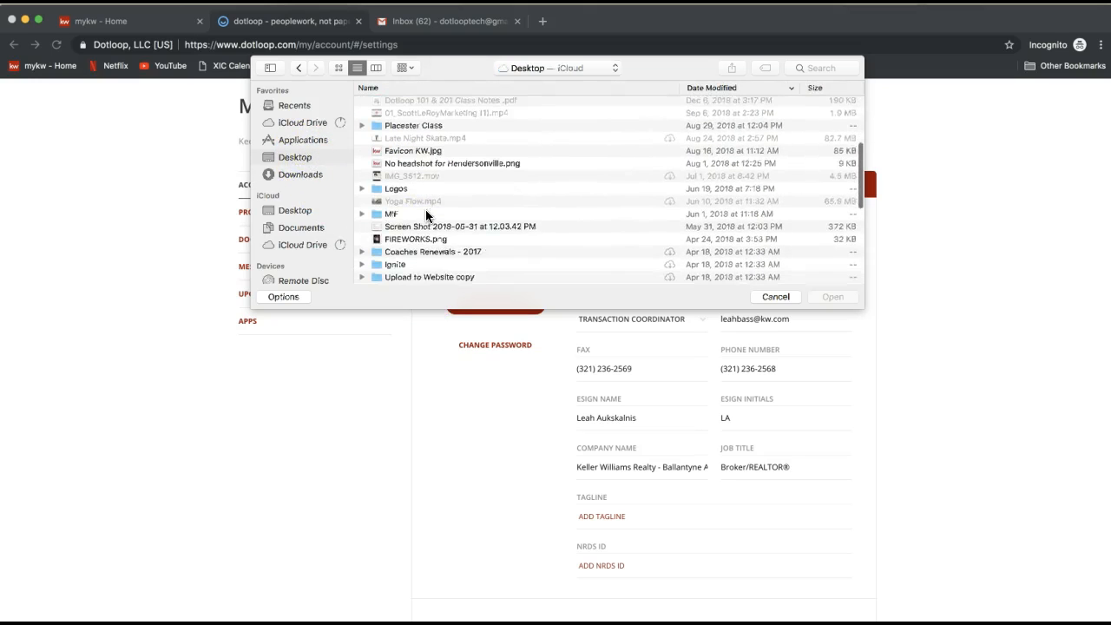
pyautogui.doubleClick(404, 216)
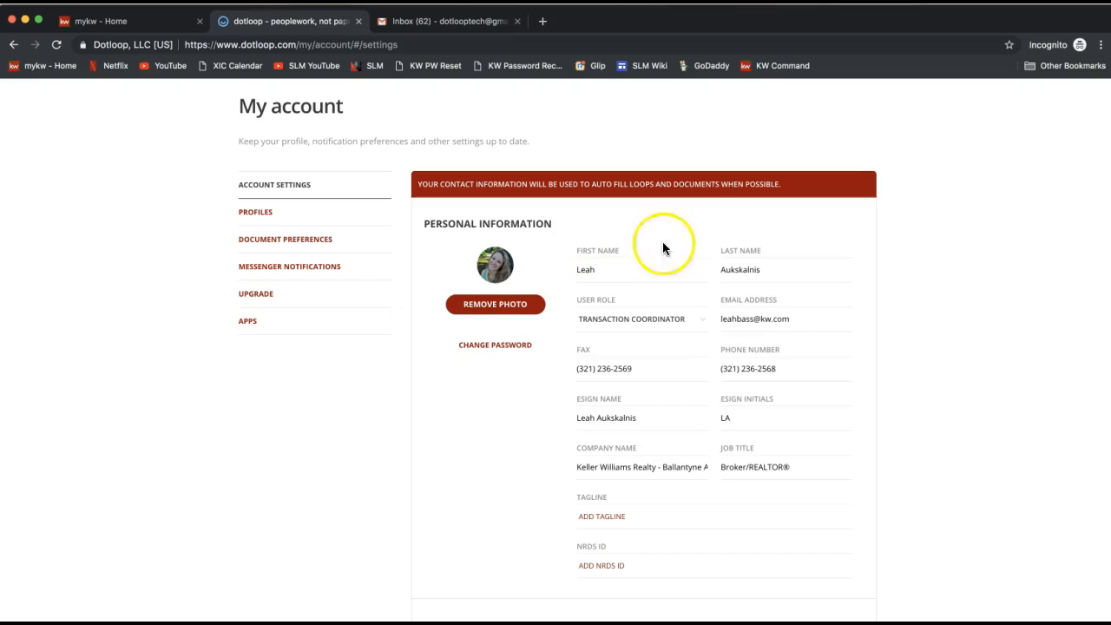
# Step: Review the personal information fields, highlighting the name fields and the email address
pyautogui.click(634, 271)
pyautogui.click(769, 278)
pyautogui.click(789, 236)
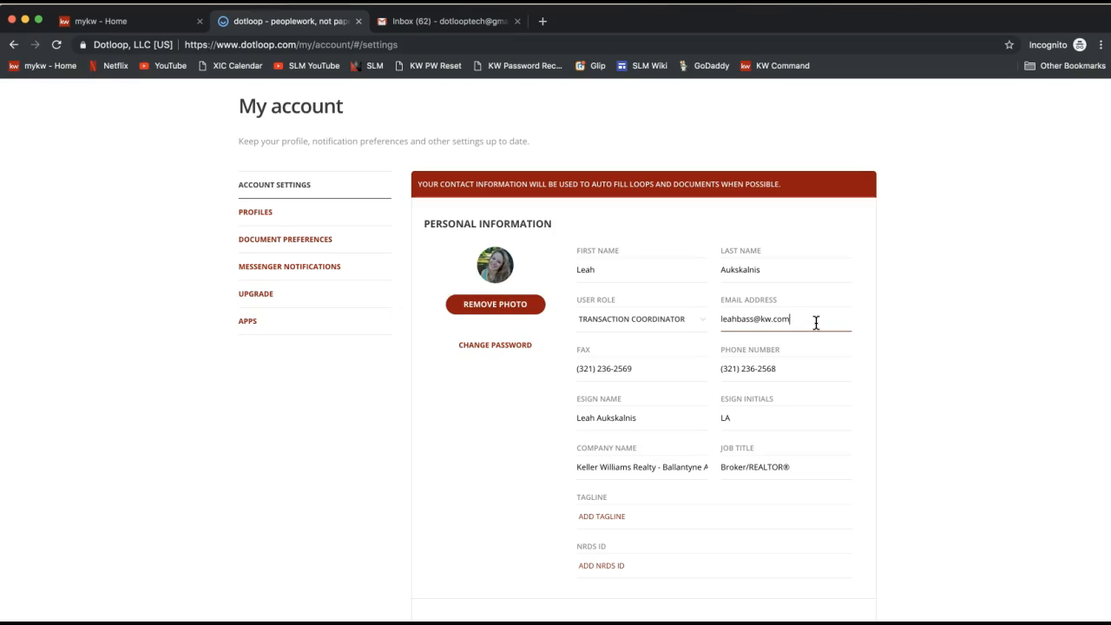
pyautogui.click(775, 317)
pyautogui.tripleClick(775, 318)
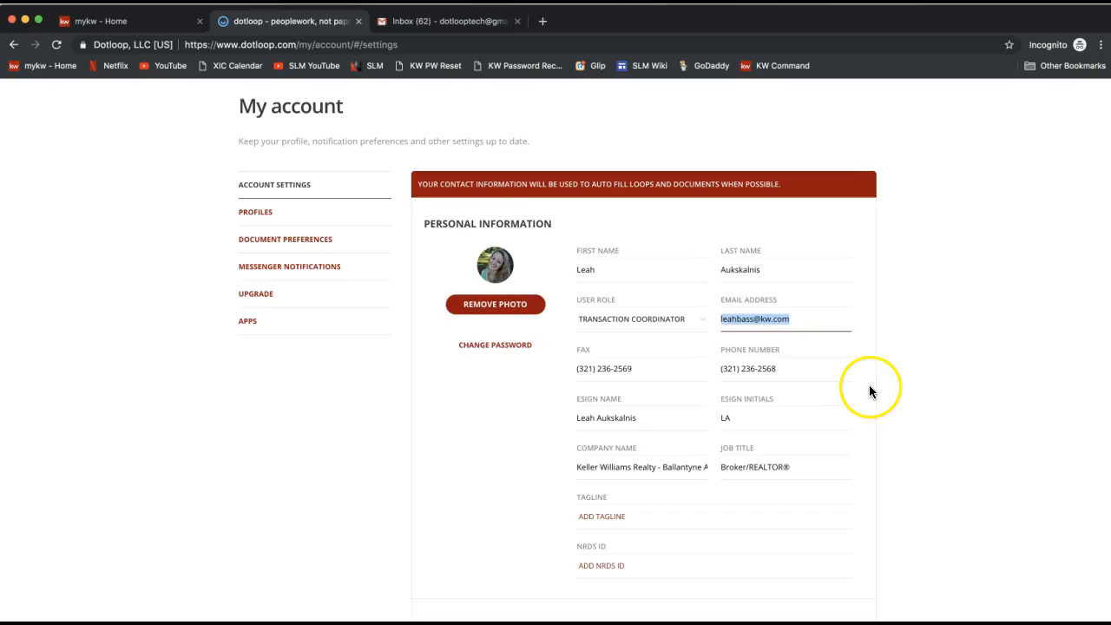
# Step: Highlight the fax and phone number fields and point out the eSign name and initials fields
pyautogui.scroll(-3, 870, 389)
pyautogui.click(642, 252)
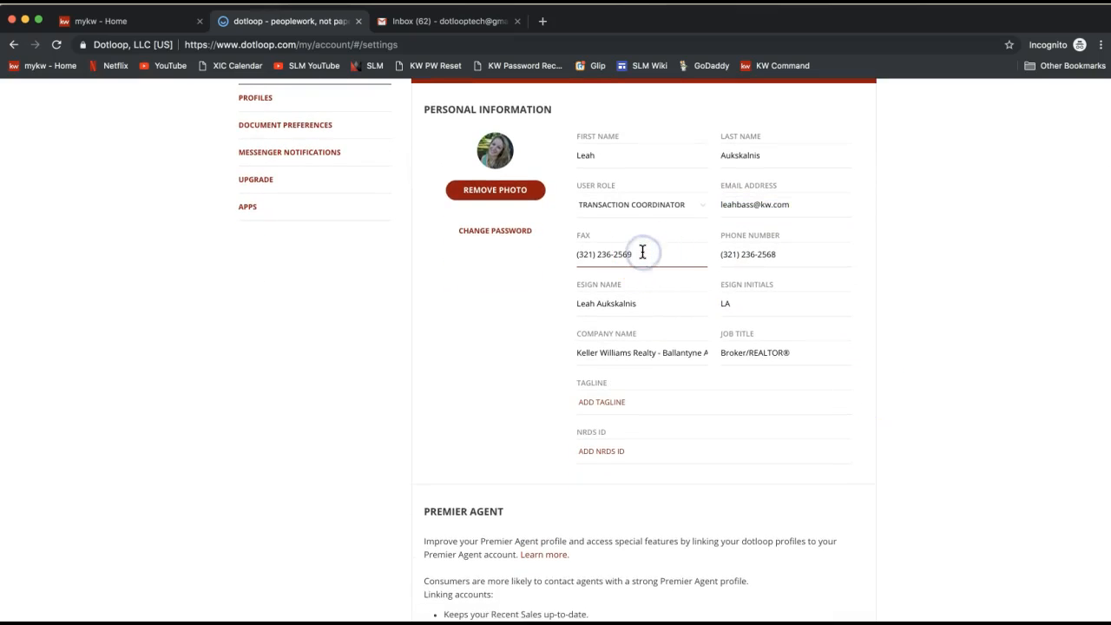
pyautogui.click(819, 251)
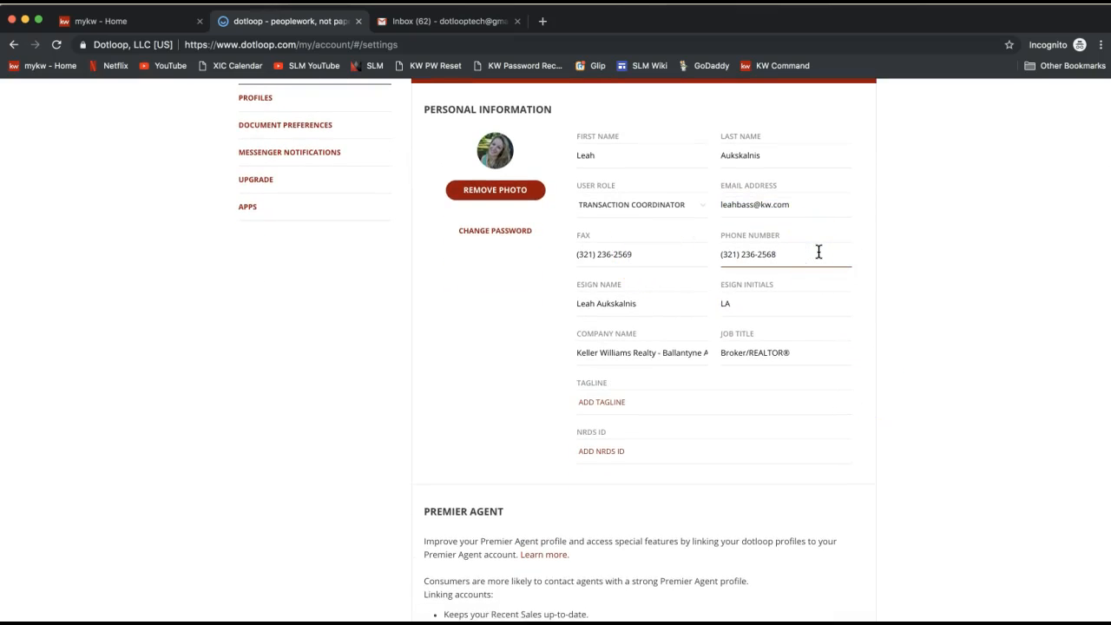
pyautogui.moveTo(818, 252); pyautogui.dragTo(717, 252)
pyautogui.tripleClick(670, 254)
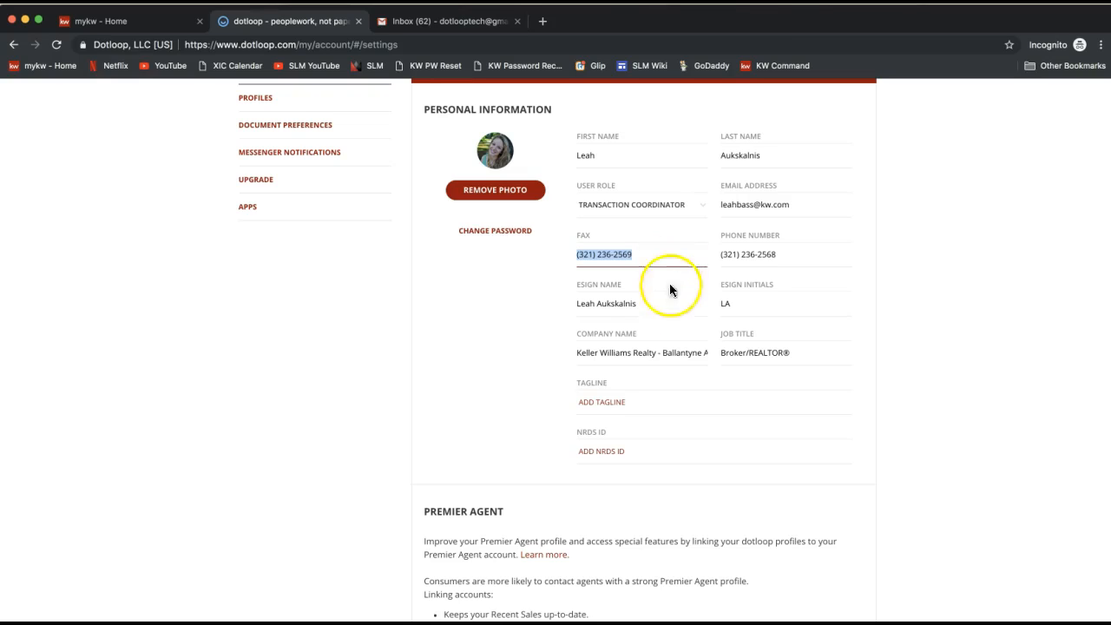
pyautogui.click(660, 306)
pyautogui.click(766, 307)
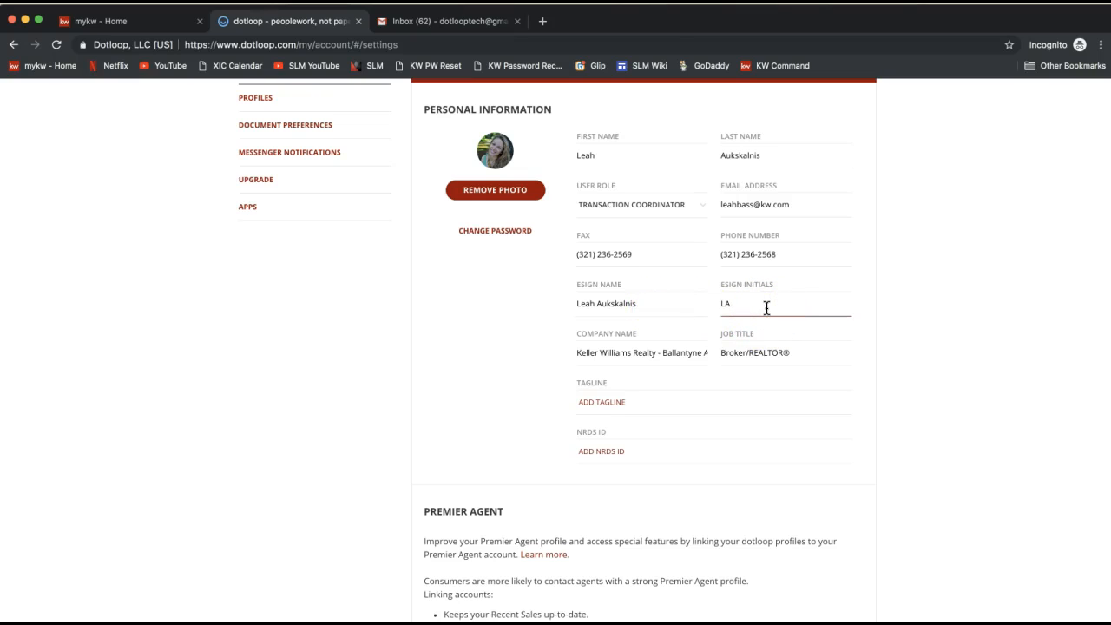
pyautogui.click(647, 311)
pyautogui.click(634, 304)
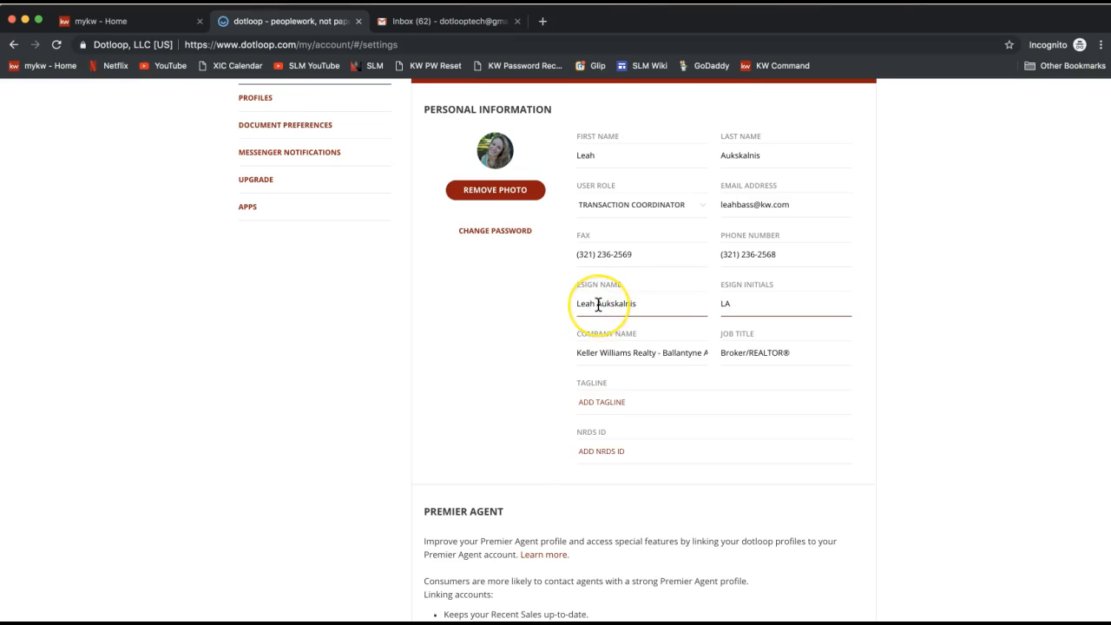
# Step: Insert the middle initial N. into the eSign name and add N to the eSign initials
pyautogui.click(597, 304)
pyautogui.write('L.')
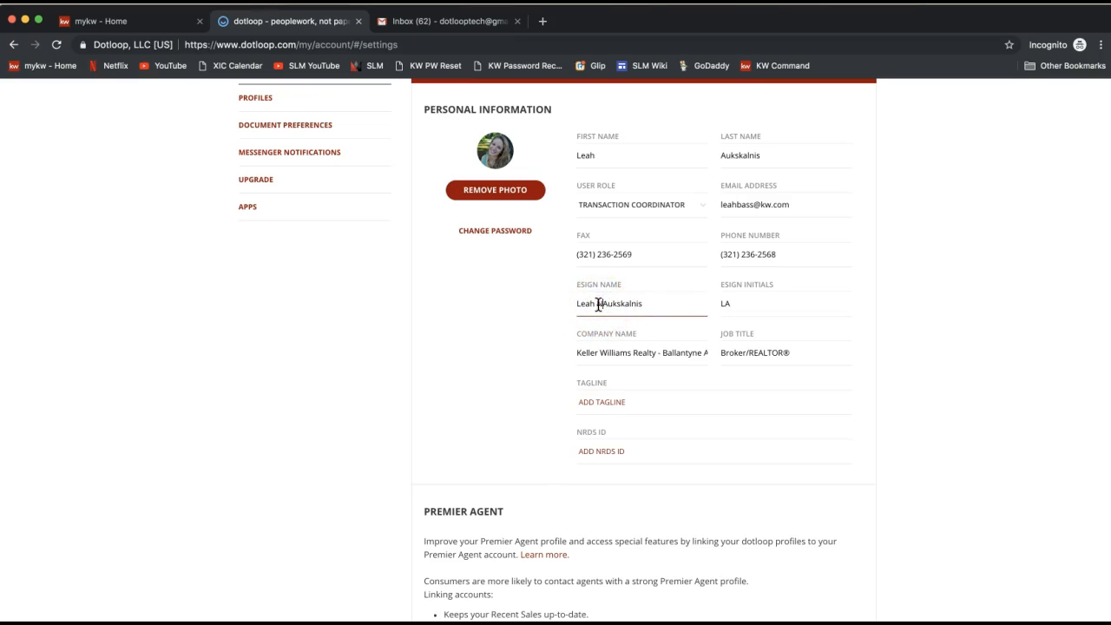
pyautogui.click(726, 304)
pyautogui.write('N.')
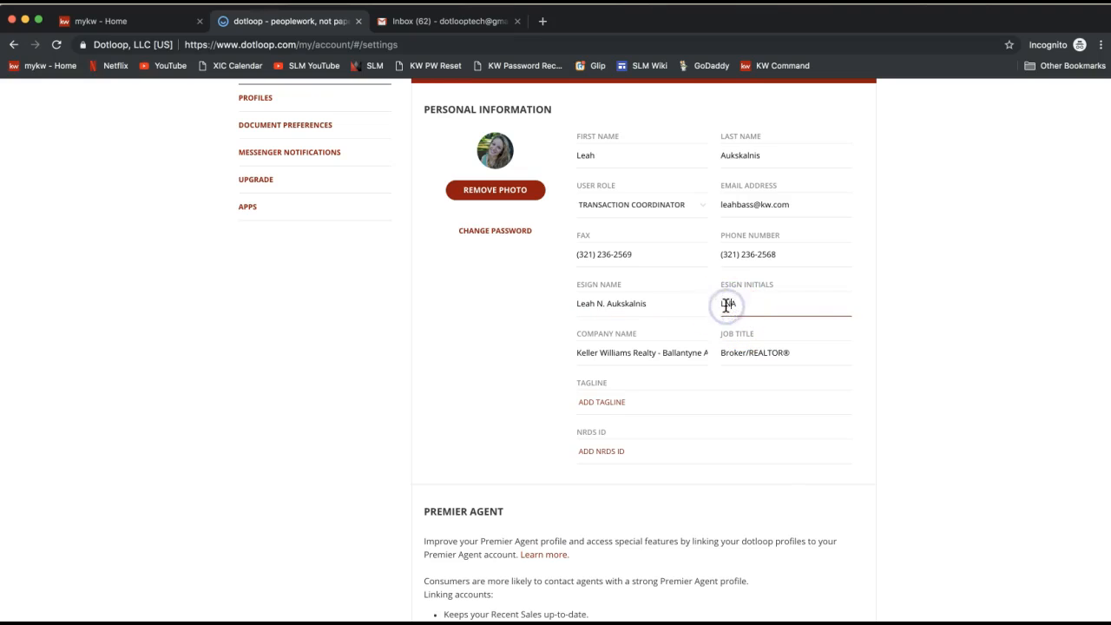
pyautogui.click(921, 327)
pyautogui.click(769, 300)
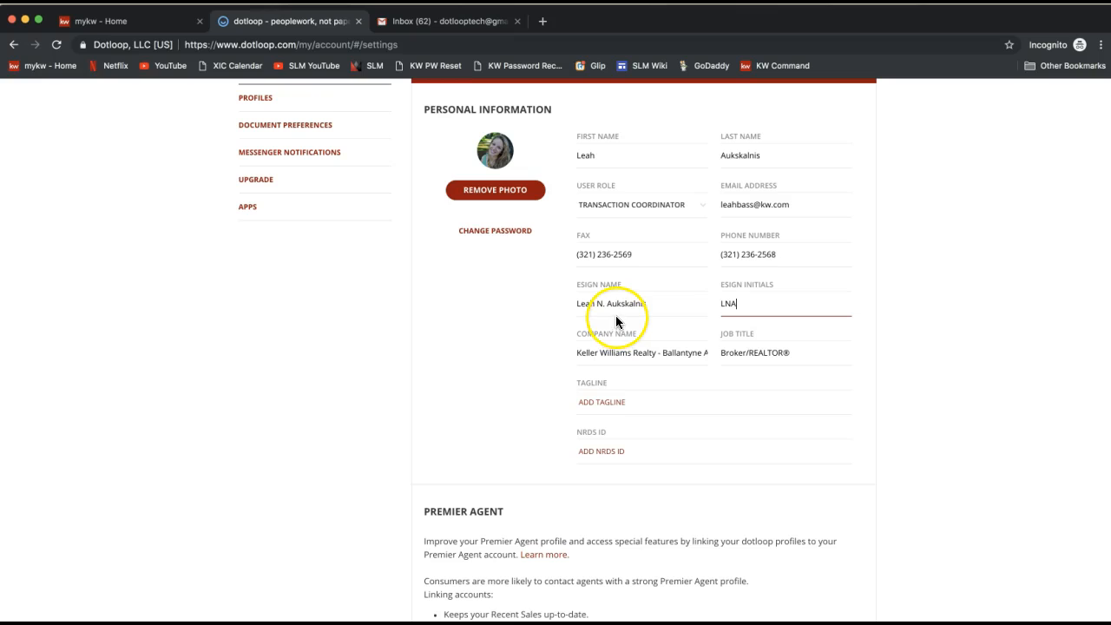
# Step: Highlight the company name field and the text it contains
pyautogui.scroll(-2, 617, 321)
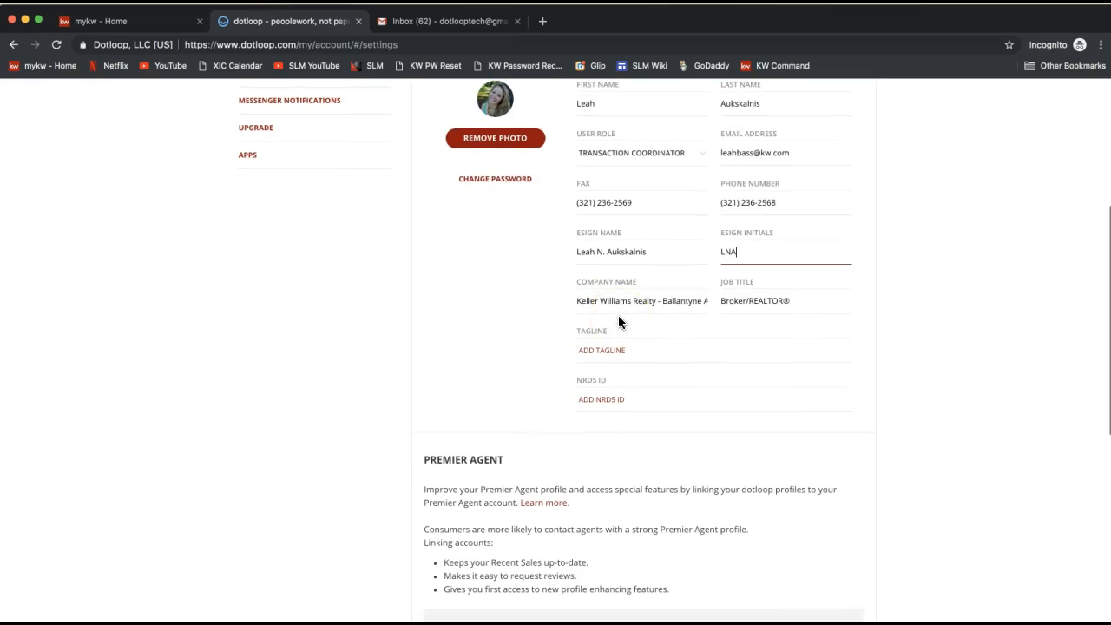
pyautogui.click(613, 305)
pyautogui.moveTo(576, 283); pyautogui.dragTo(643, 284)
pyautogui.click(588, 308)
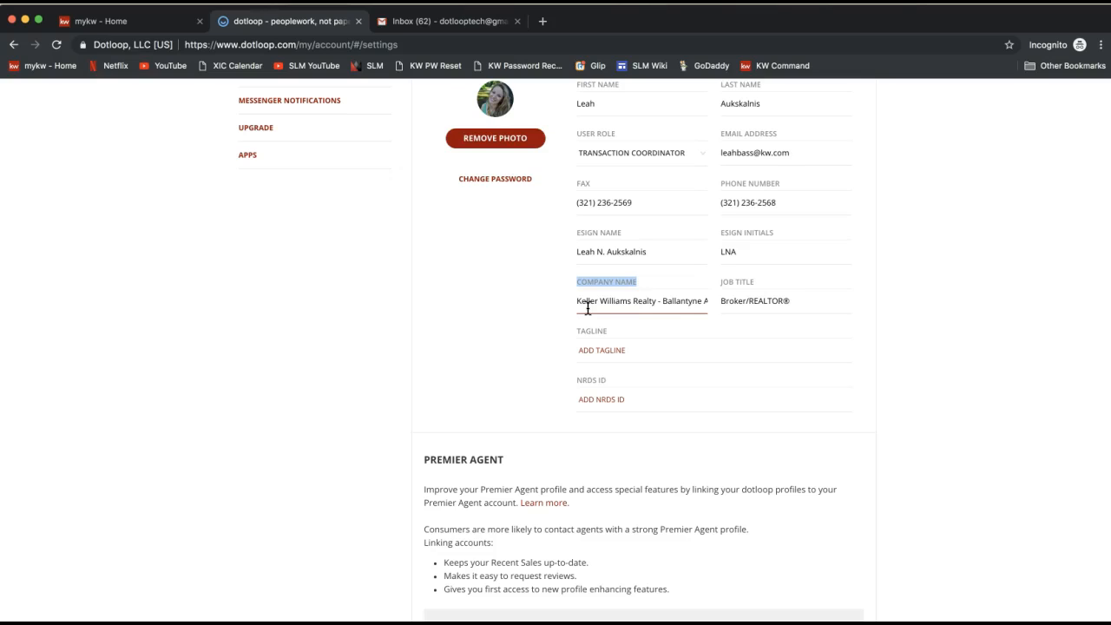
pyautogui.click(653, 302)
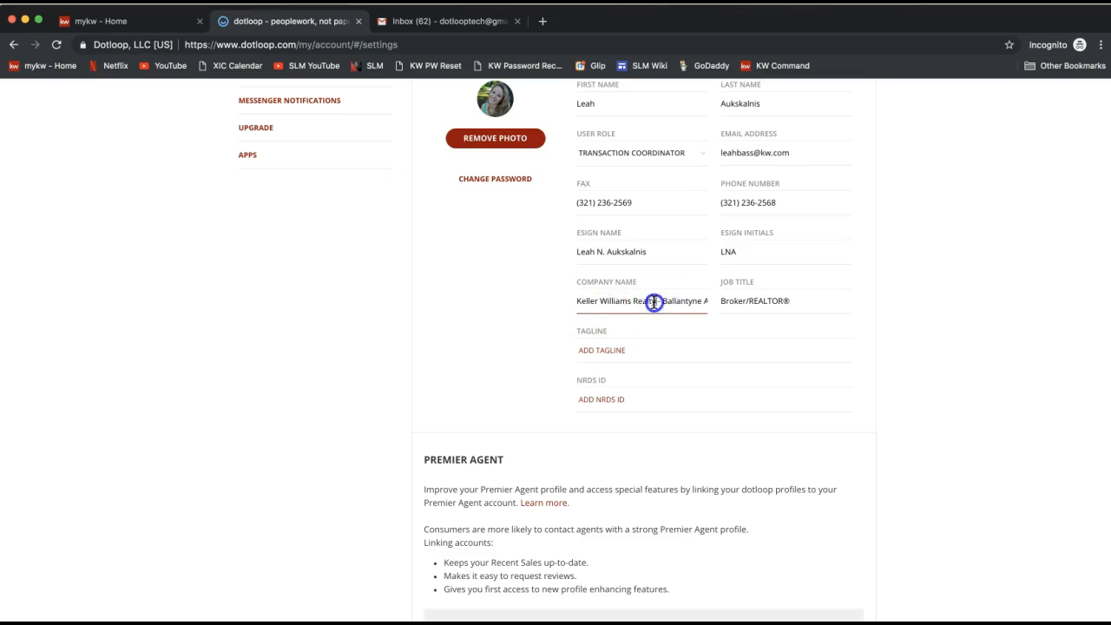
pyautogui.moveTo(654, 302); pyautogui.dragTo(552, 302)
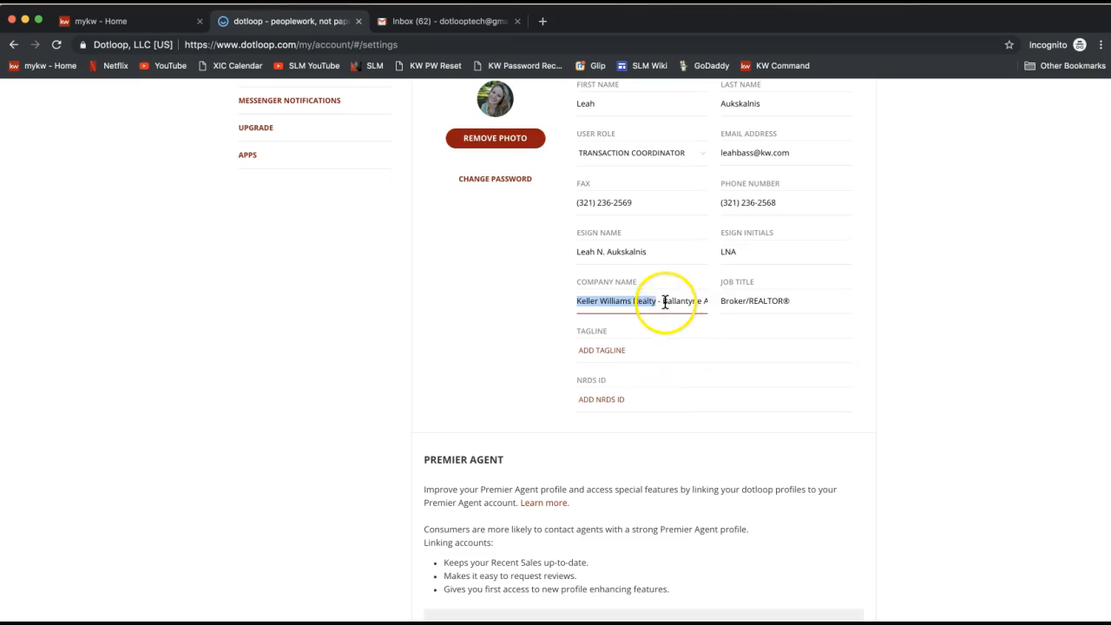
pyautogui.moveTo(665, 300); pyautogui.dragTo(719, 300)
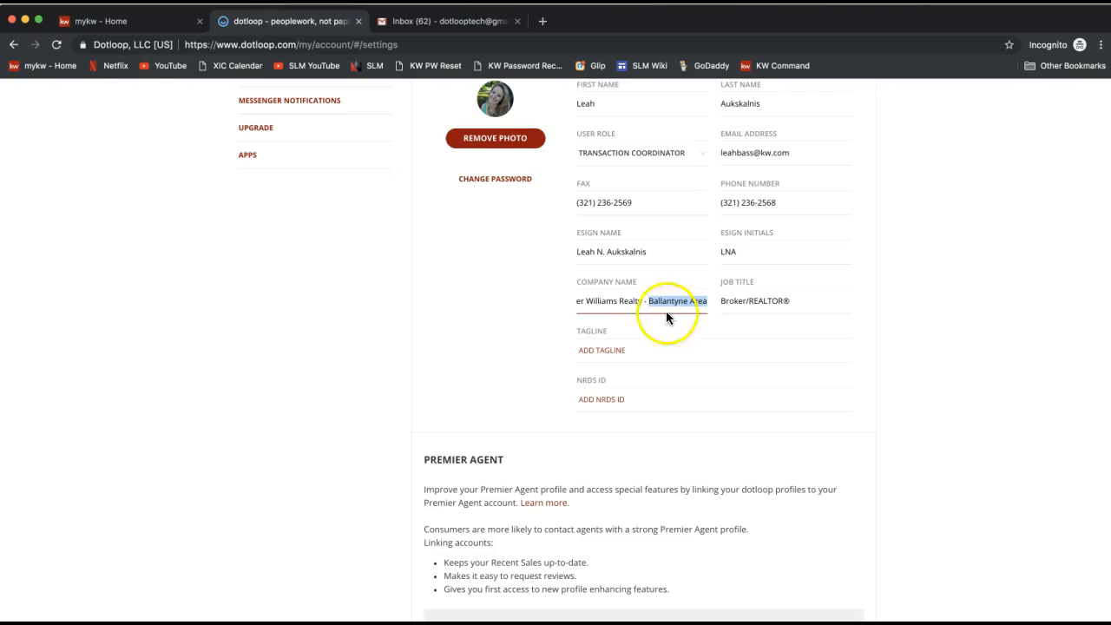
pyautogui.moveTo(643, 300); pyautogui.dragTo(568, 300)
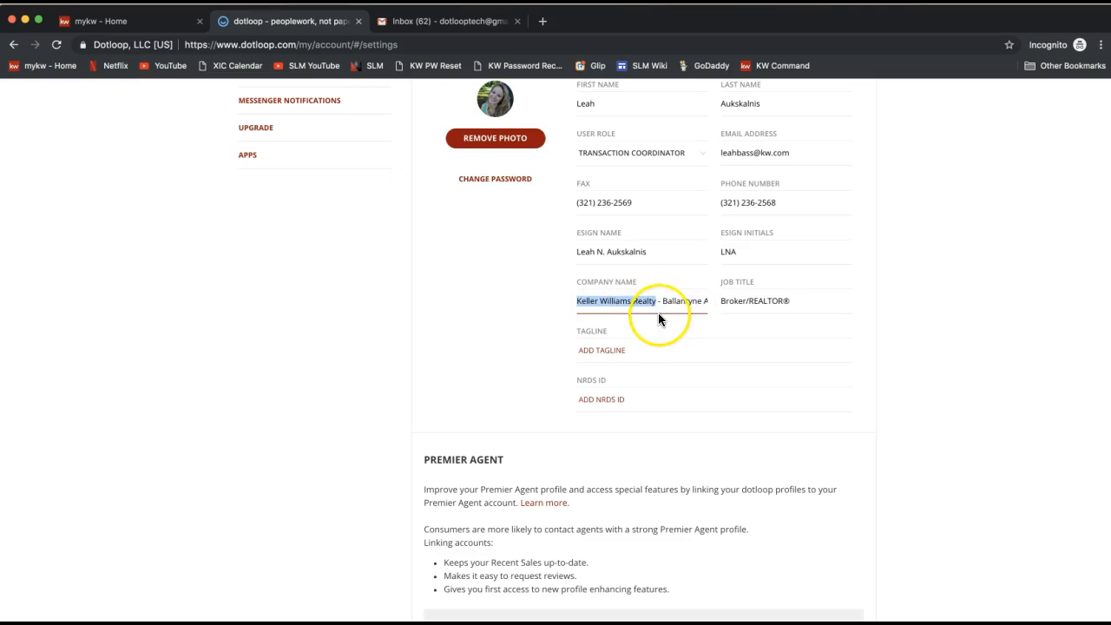
# Step: Point out the job title and NRDS ID fields in the personal information section
pyautogui.click(778, 302)
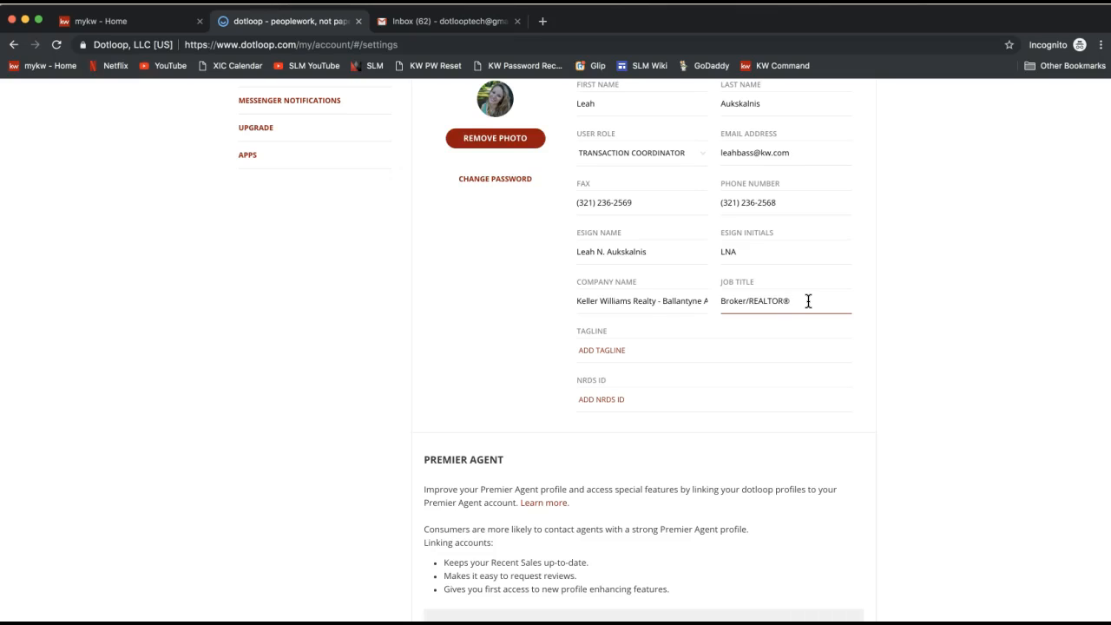
pyautogui.click(627, 399)
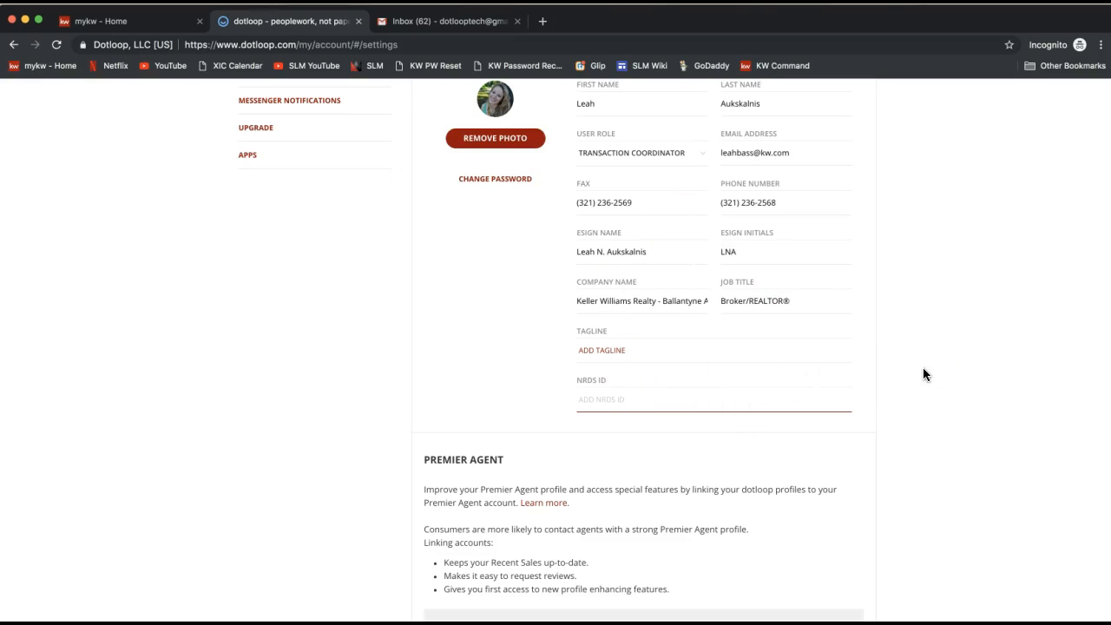
pyautogui.scroll(-5, 923, 374)
pyautogui.scroll(-2, 923, 374)
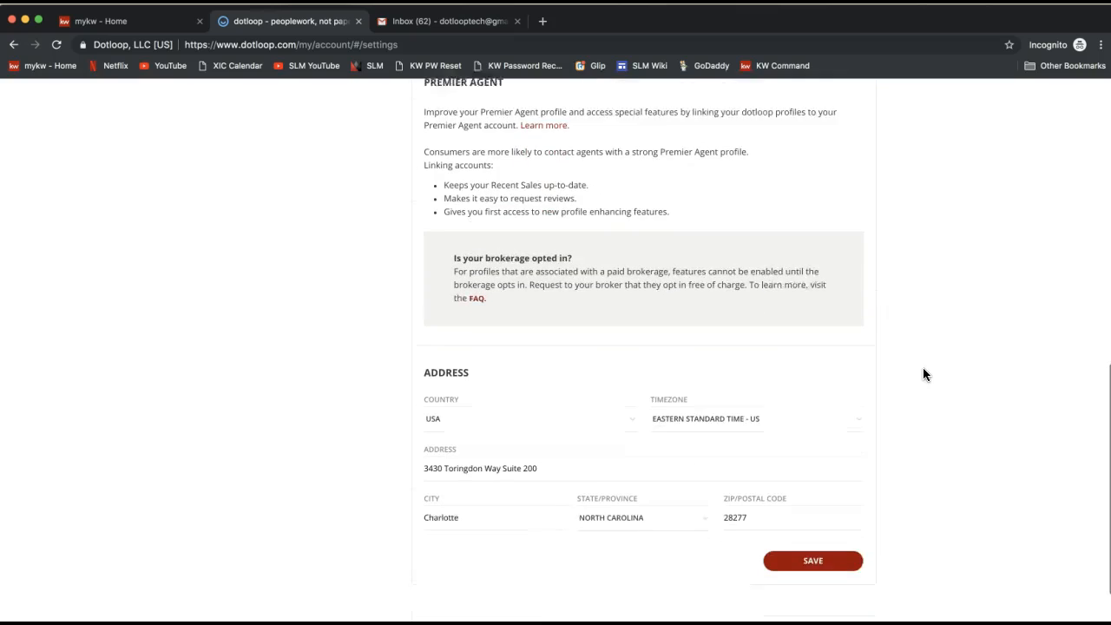
# Step: Review the address section's country and time zone options and the street address field
pyautogui.doubleClick(447, 337)
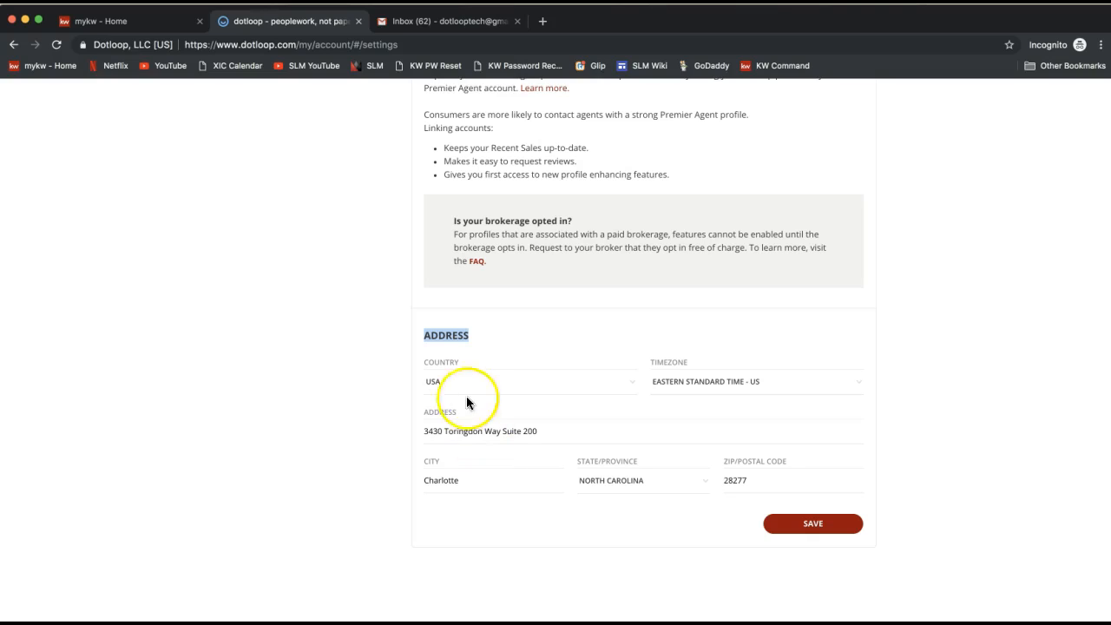
pyautogui.click(443, 383)
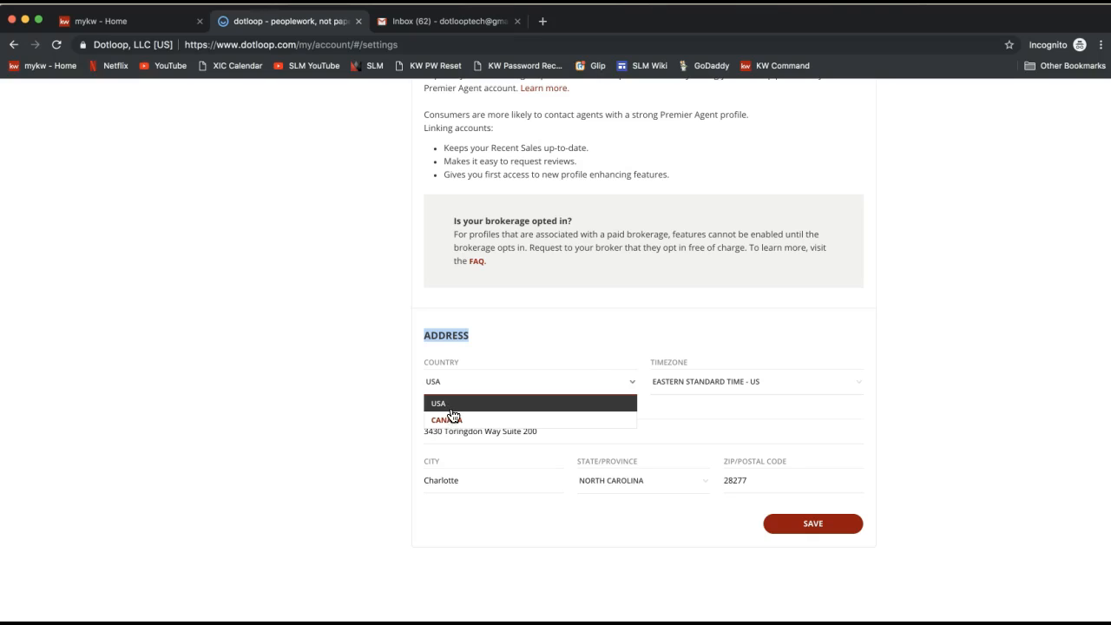
pyautogui.click(450, 409)
pyautogui.click(711, 389)
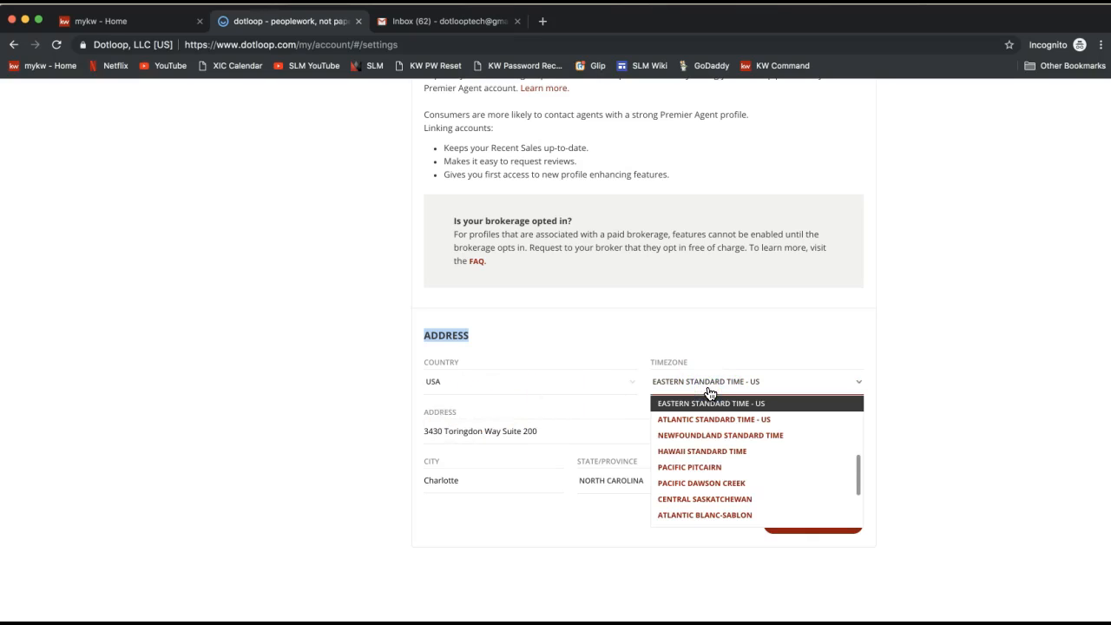
pyautogui.click(708, 390)
pyautogui.click(503, 437)
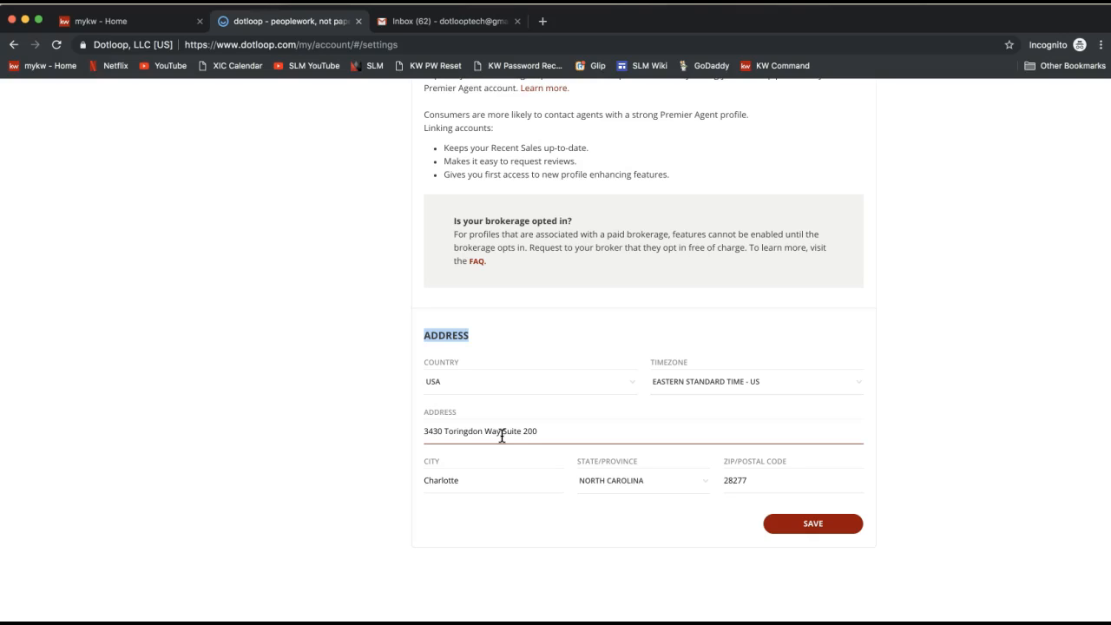
pyautogui.click(639, 401)
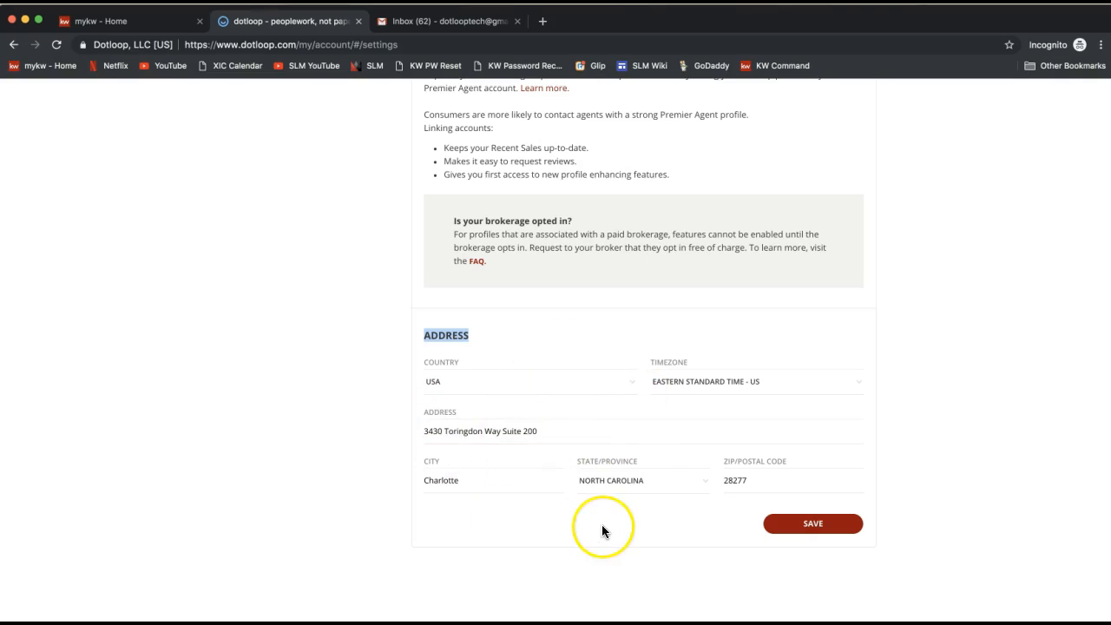
# Step: Save the account's contact information and dismiss the confirmation banner
pyautogui.doubleClick(811, 525)
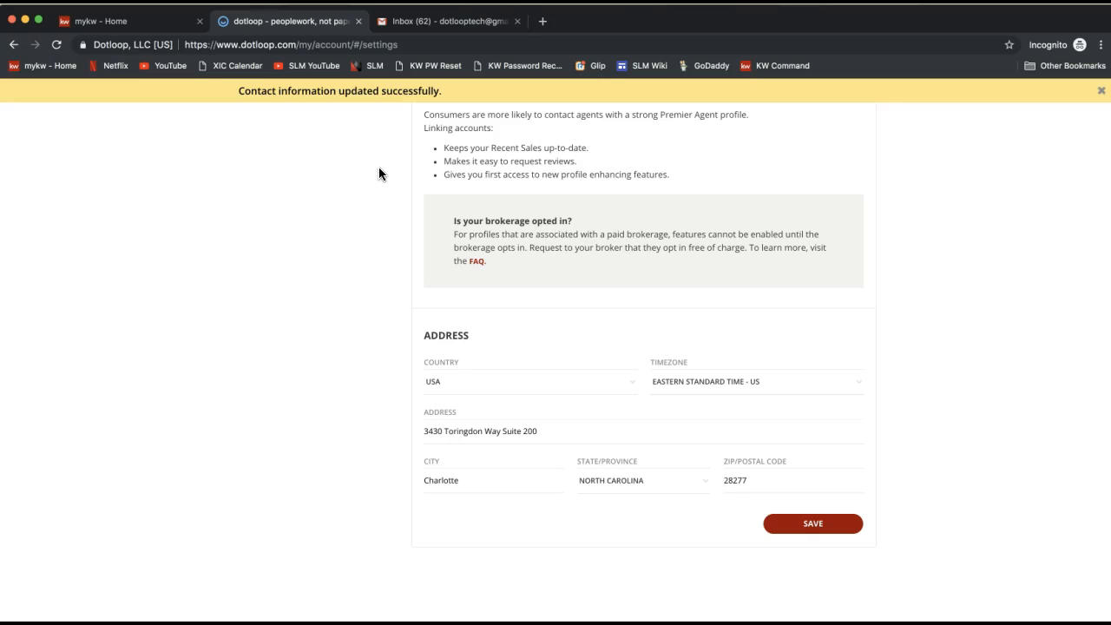
pyautogui.click(373, 210)
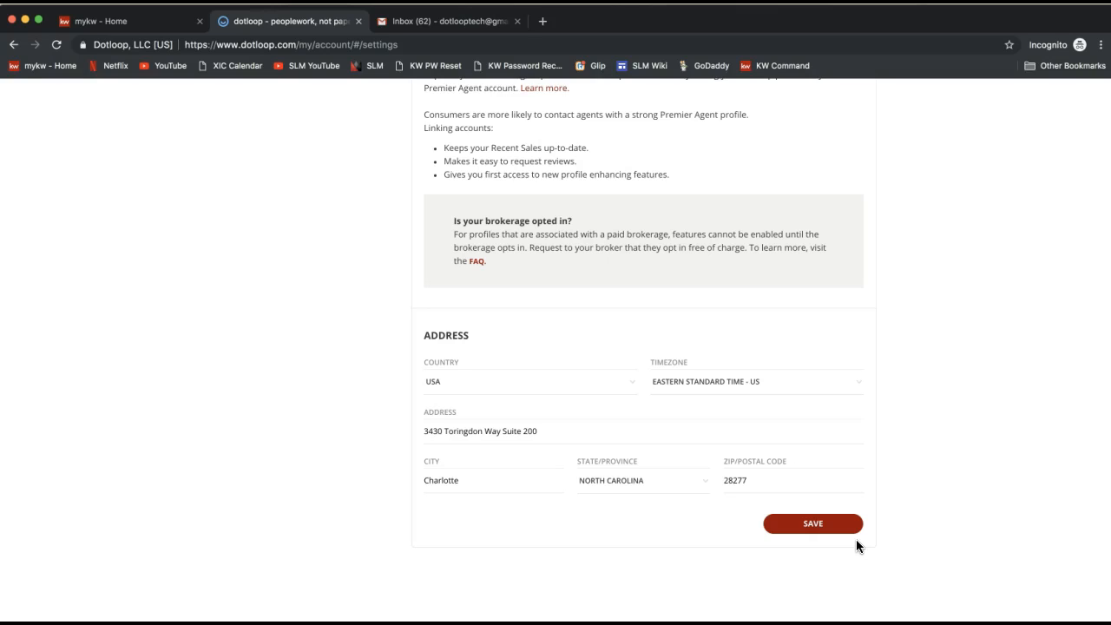
pyautogui.click(828, 531)
# Step: Open the KW Ballantyne profile from the account's profiles list
pyautogui.scroll(5, 828, 534)
pyautogui.scroll(5, 828, 539)
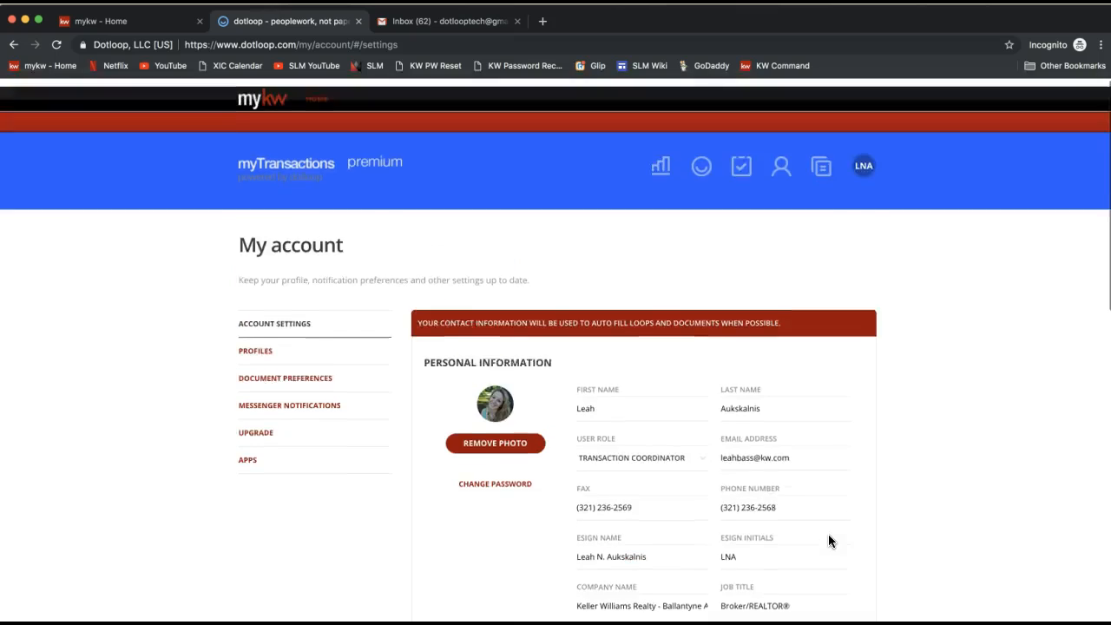
pyautogui.click(256, 351)
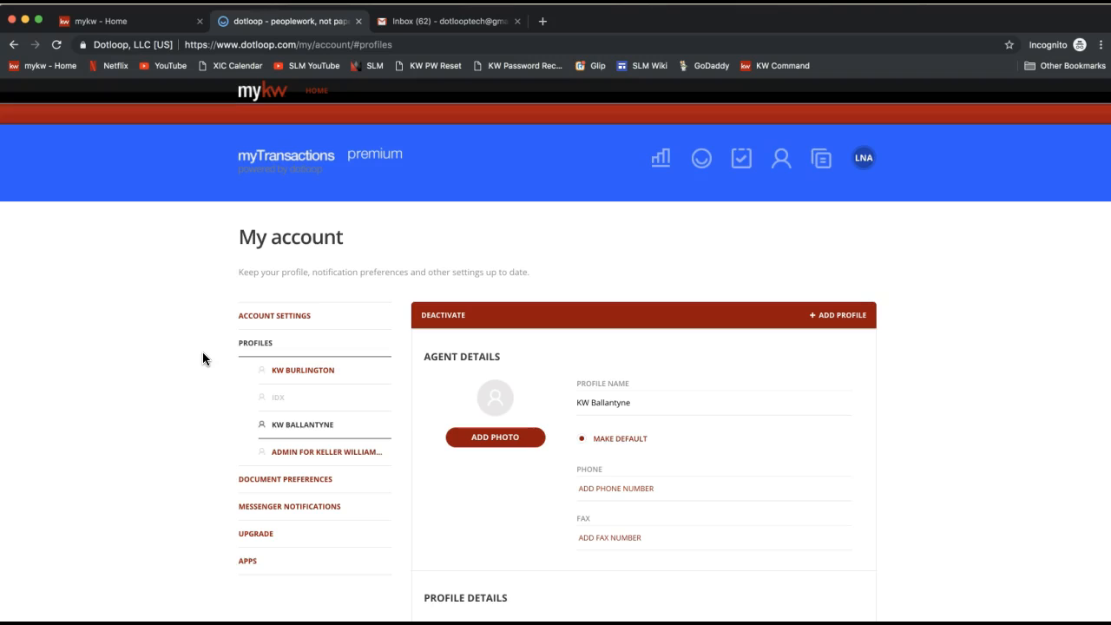
pyautogui.click(305, 431)
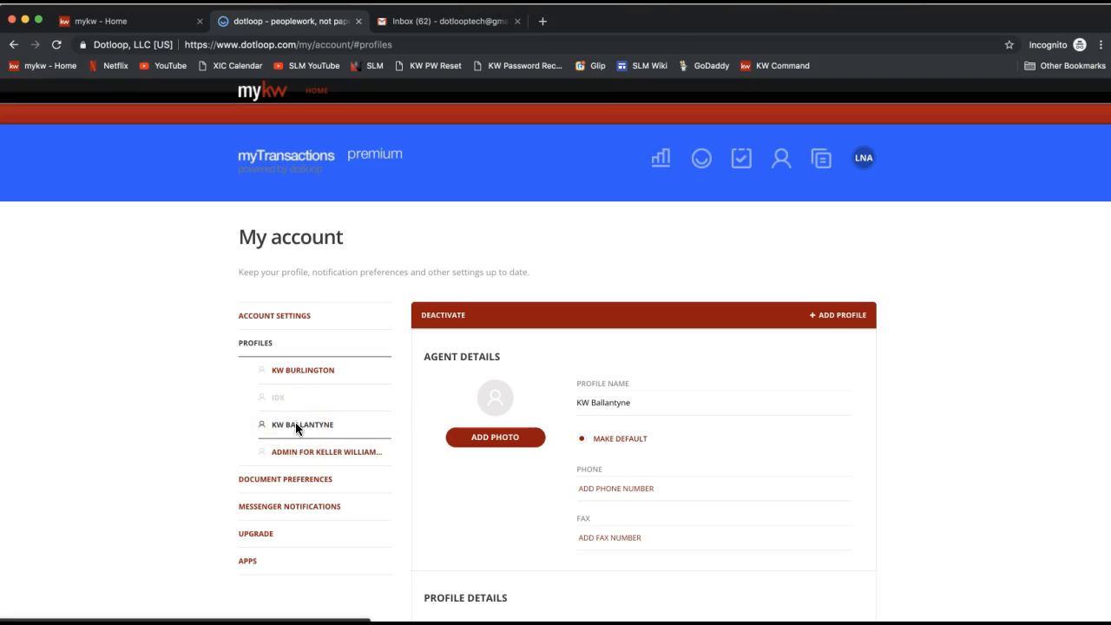
pyautogui.click(297, 424)
pyautogui.scroll(-2, 677, 418)
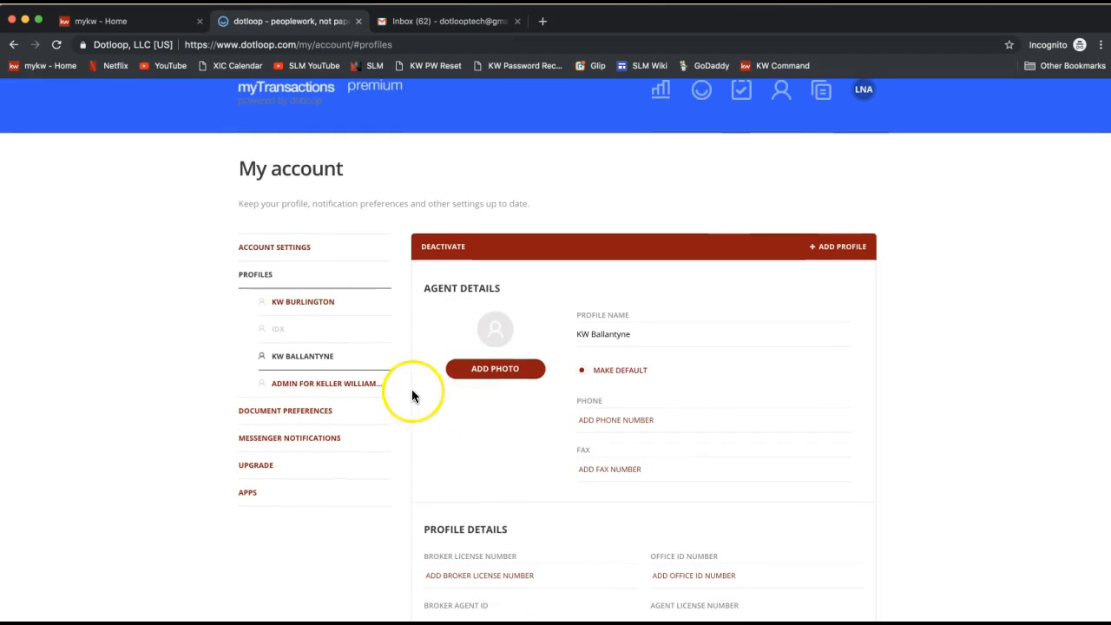
pyautogui.click(303, 358)
# Step: Enter the agent's phone number in the KW Ballantyne profile's phone field
pyautogui.click(639, 420)
pyautogui.scroll(-2, 640, 421)
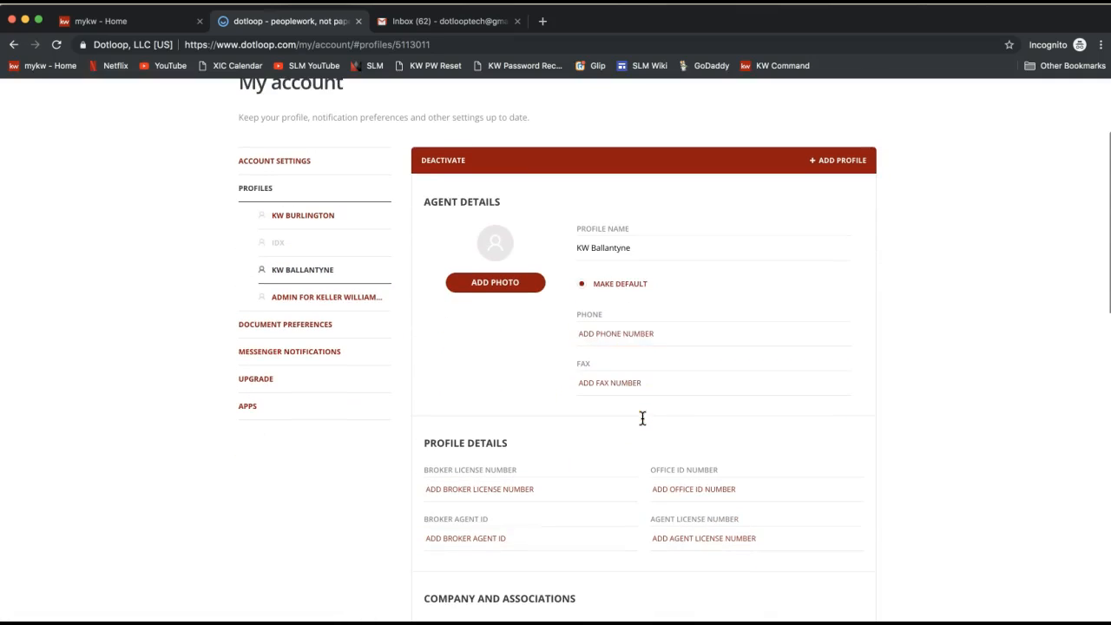
pyautogui.click(645, 327)
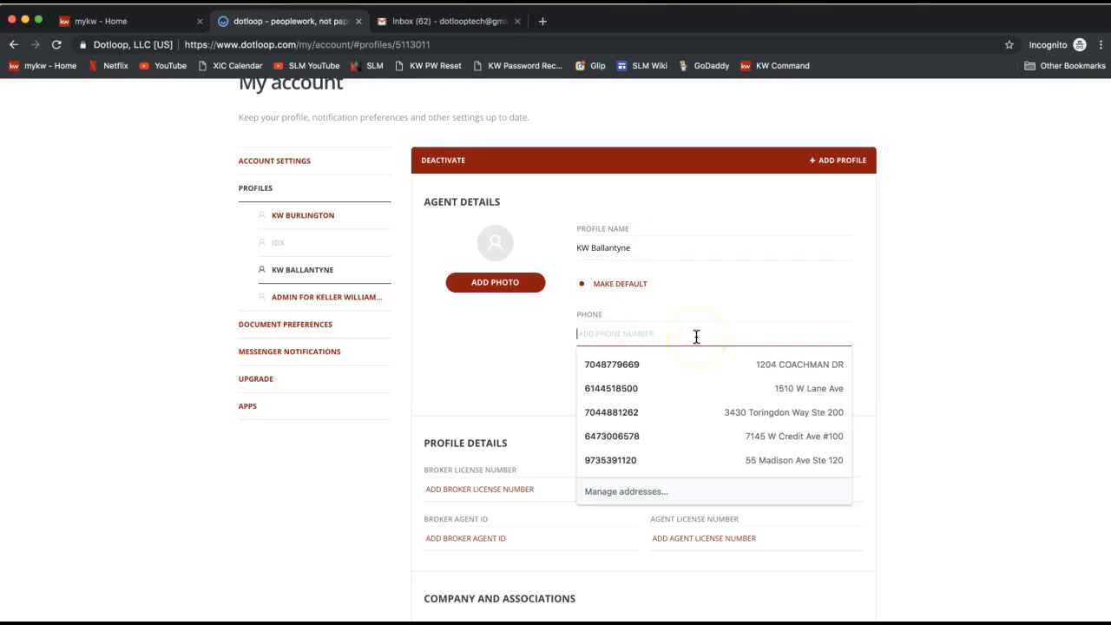
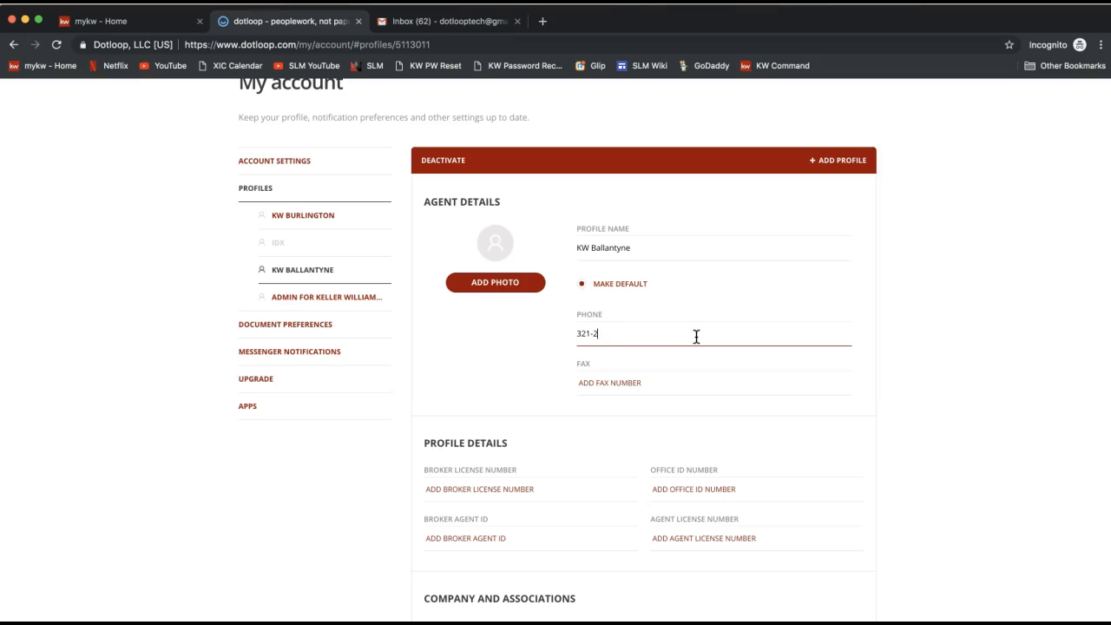
# Step: Enter the agent's fax number in the profile's fax field
pyautogui.click(694, 390)
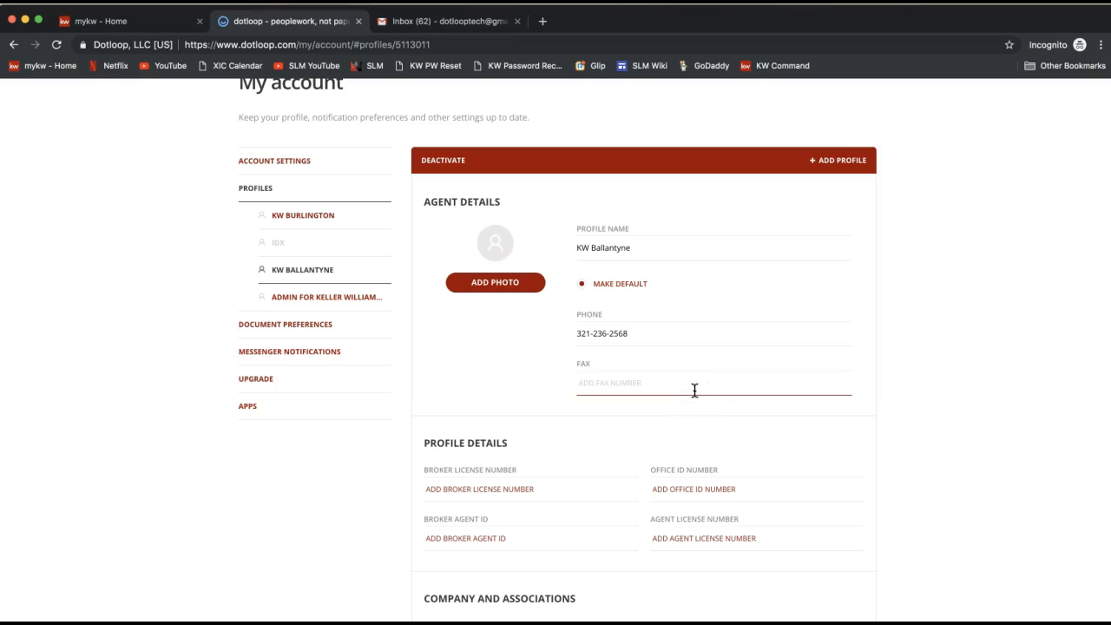
pyautogui.tripleClick(633, 330)
pyautogui.press('super+c')
pyautogui.click(617, 377)
pyautogui.press('super+v')
pyautogui.press('BackSpace')
pyautogui.write('9')
pyautogui.click(976, 369)
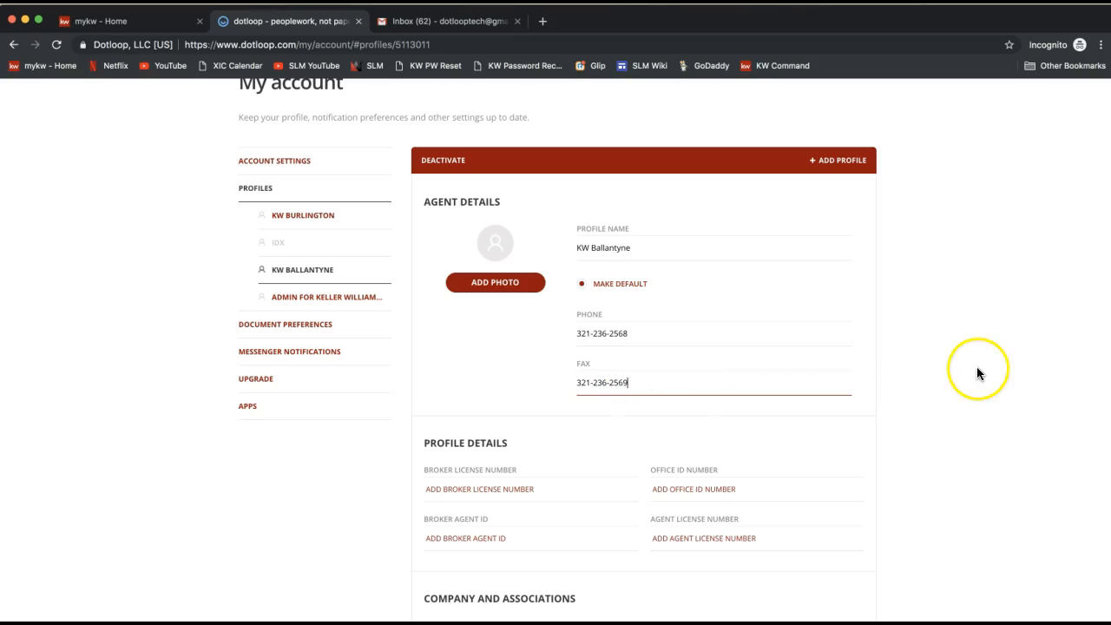
# Step: Point out the profile details fields: broker license, office ID, broker agent ID and agent license numbers
pyautogui.scroll(-1, 977, 371)
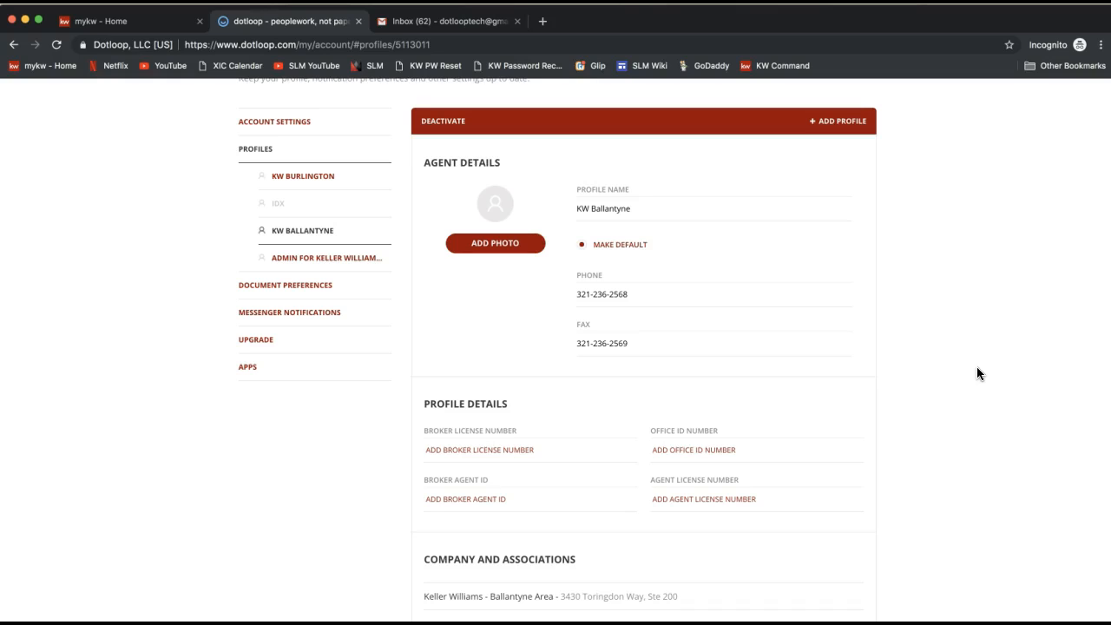
pyautogui.scroll(-2, 977, 367)
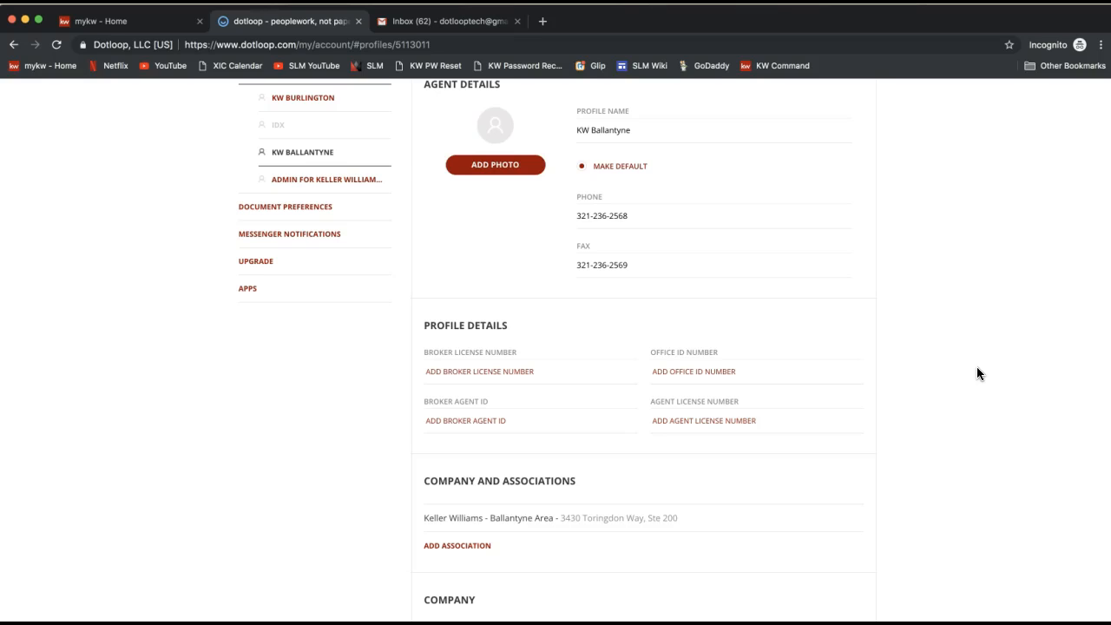
pyautogui.tripleClick(469, 321)
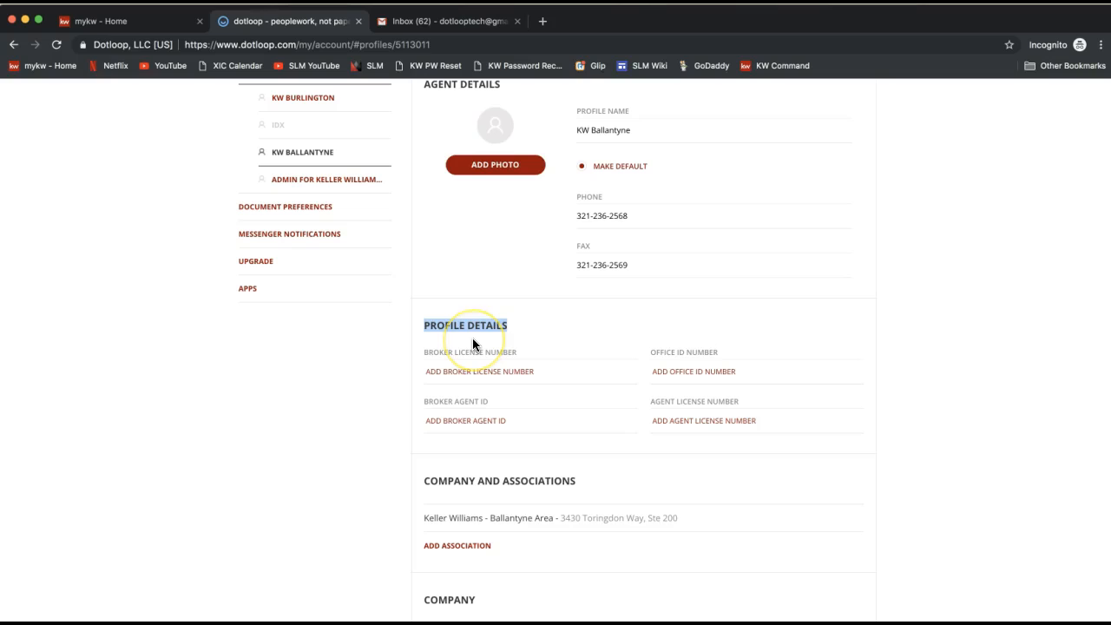
pyautogui.click(704, 423)
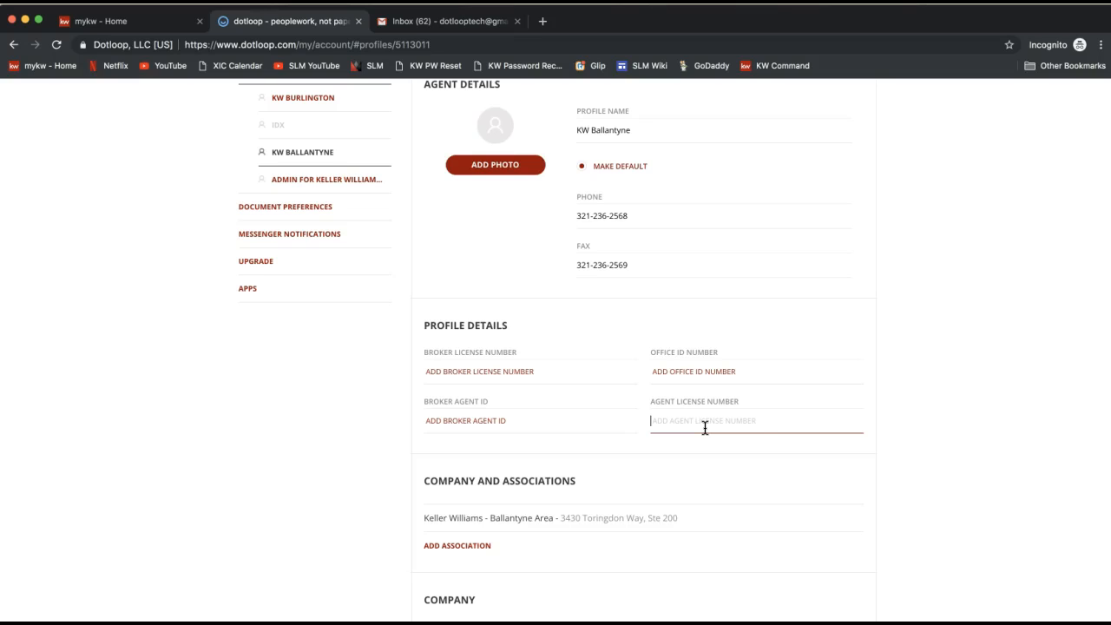
pyautogui.moveTo(650, 403); pyautogui.dragTo(738, 399)
pyautogui.click(701, 424)
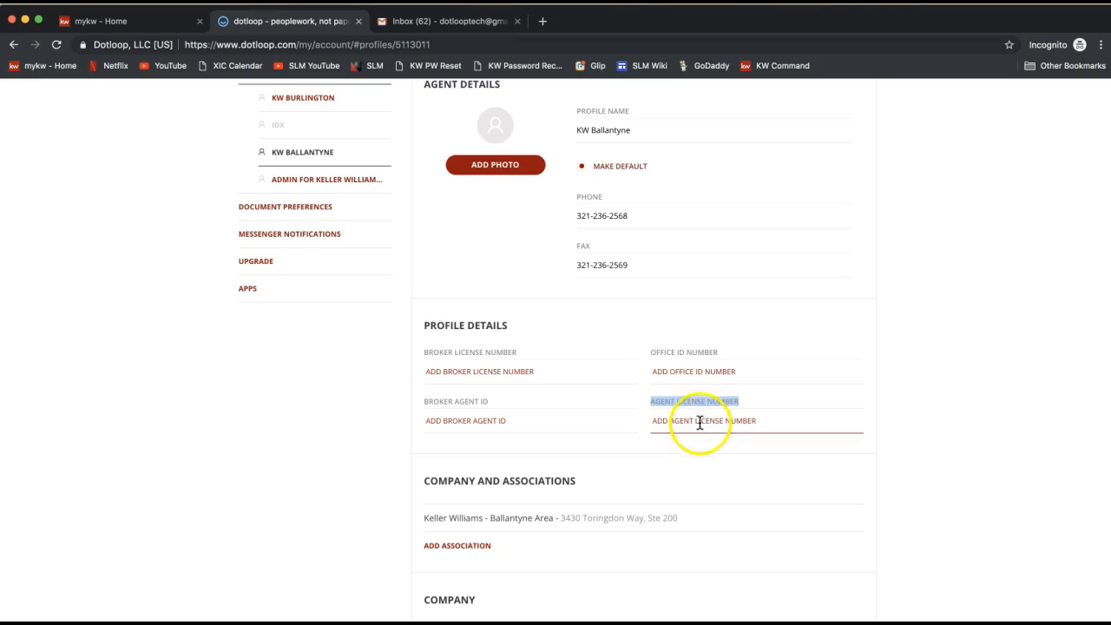
pyautogui.tripleClick(438, 355)
pyautogui.tripleClick(679, 407)
pyautogui.click(466, 379)
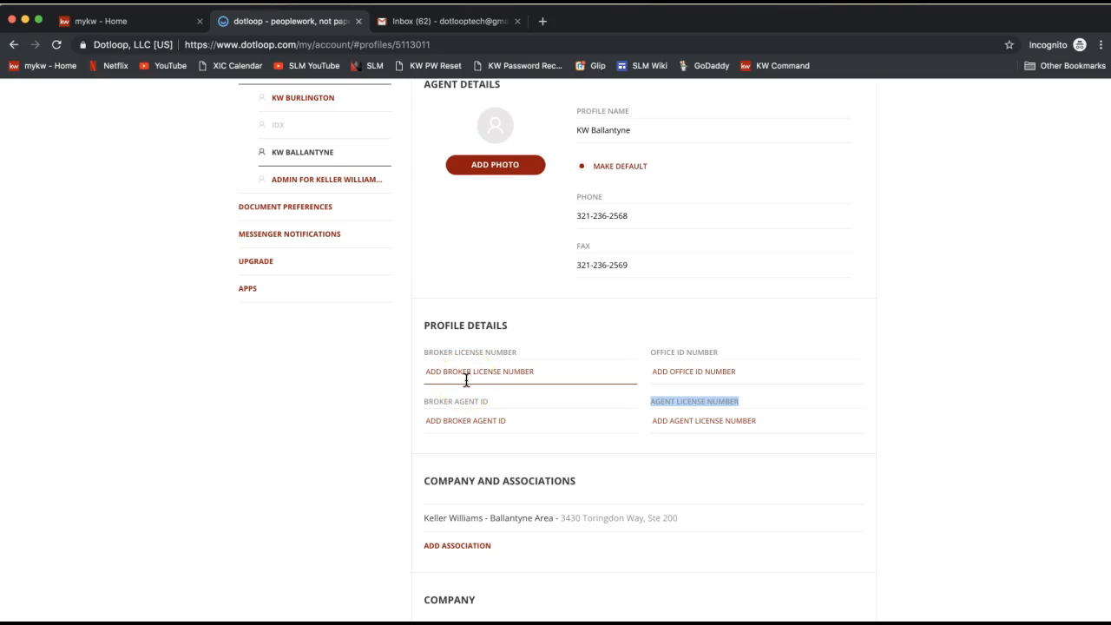
pyautogui.click(704, 420)
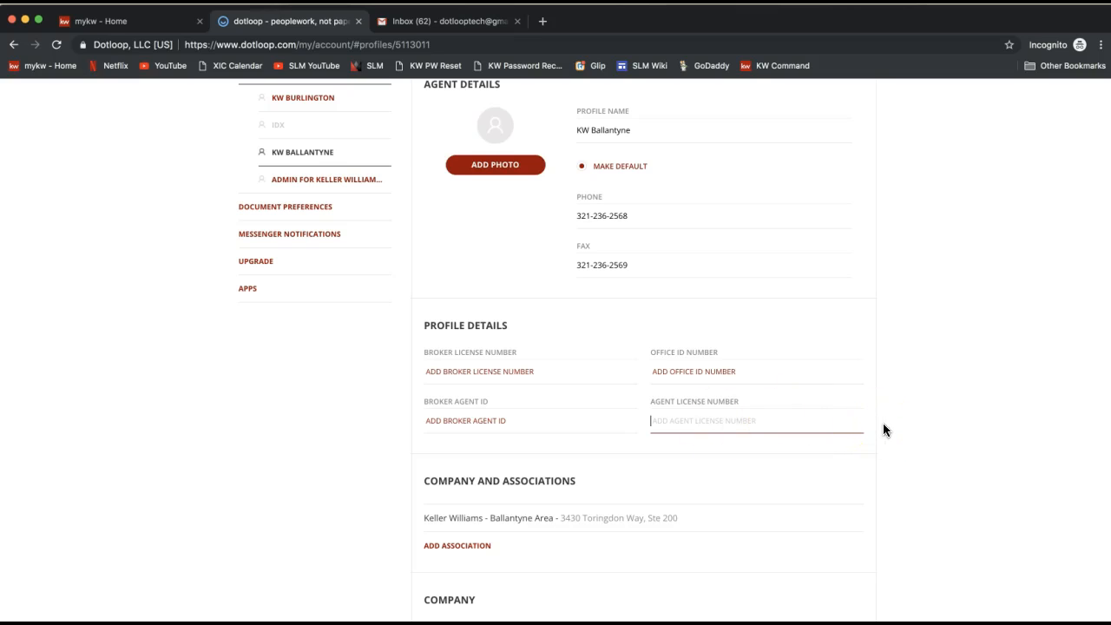
# Step: Review the company and associations entry and the company section's name, owner and address fields
pyautogui.scroll(-1, 882, 423)
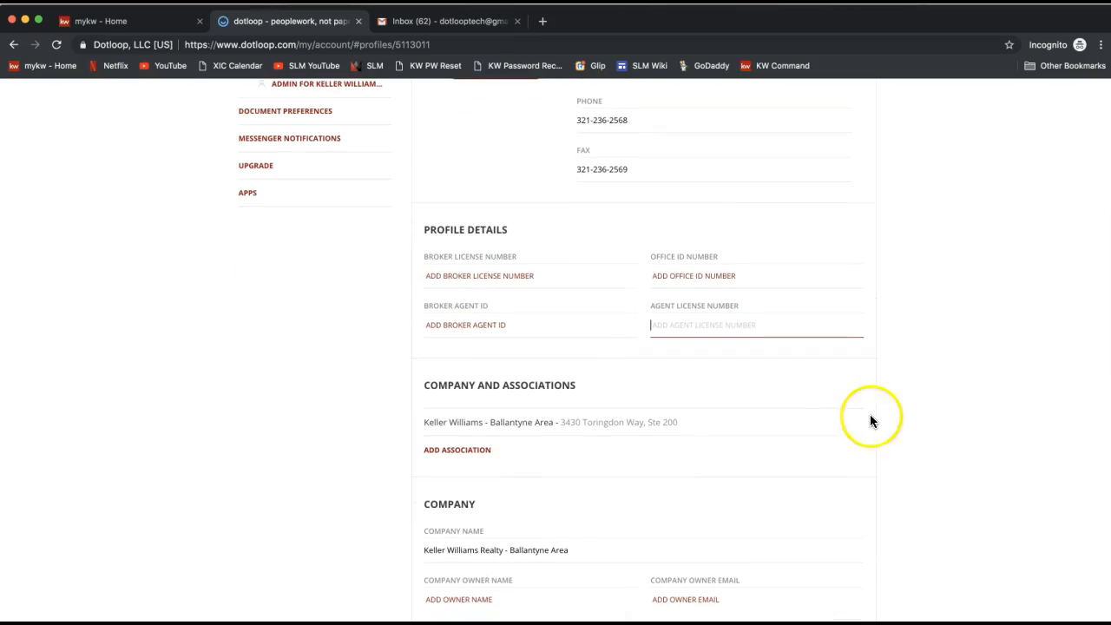
pyautogui.tripleClick(528, 385)
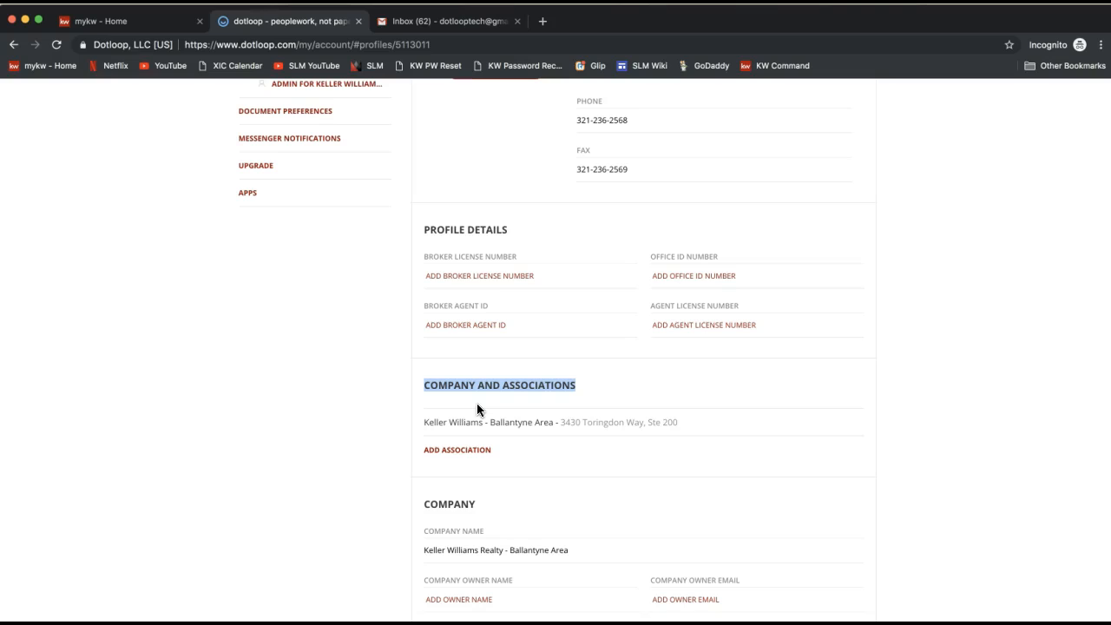
pyautogui.tripleClick(478, 424)
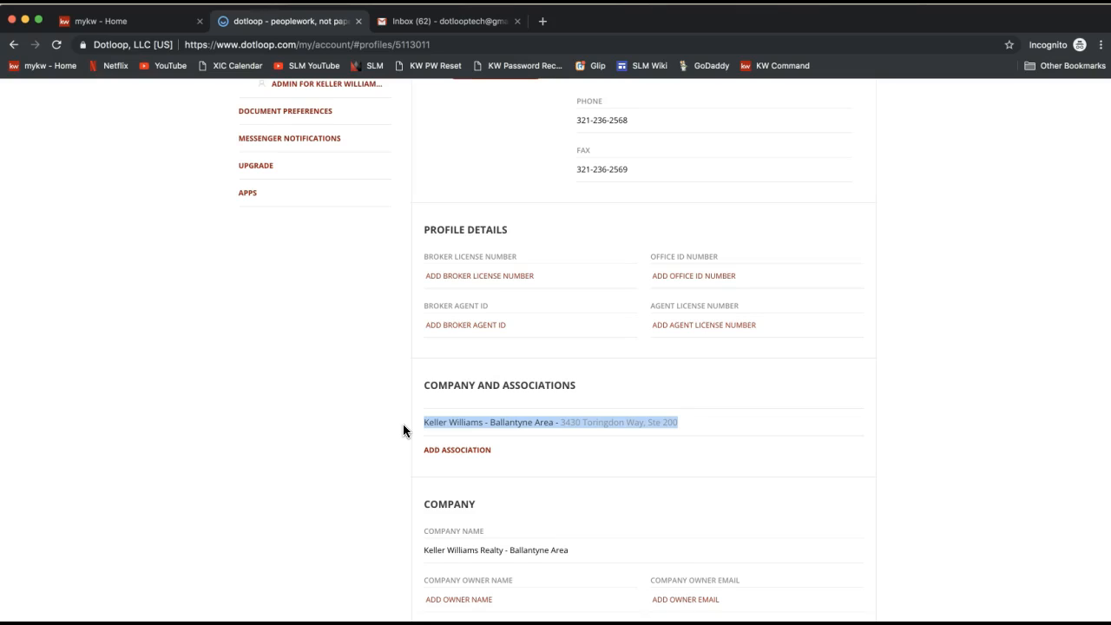
pyautogui.scroll(-1, 402, 425)
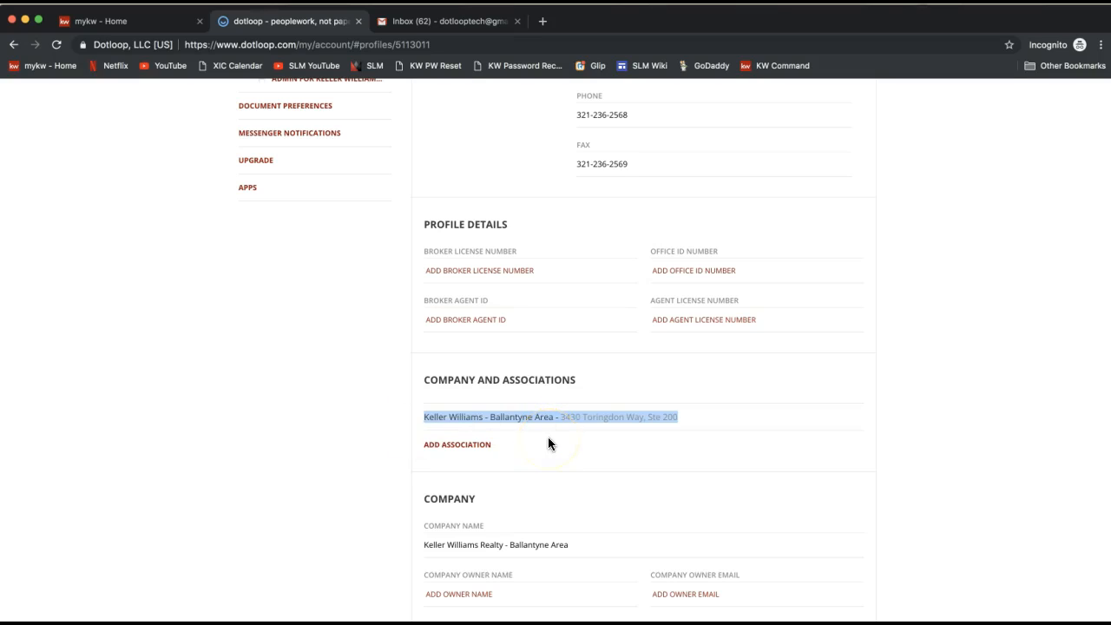
pyautogui.tripleClick(526, 417)
pyautogui.scroll(-3, 522, 425)
pyautogui.scroll(-3, 522, 424)
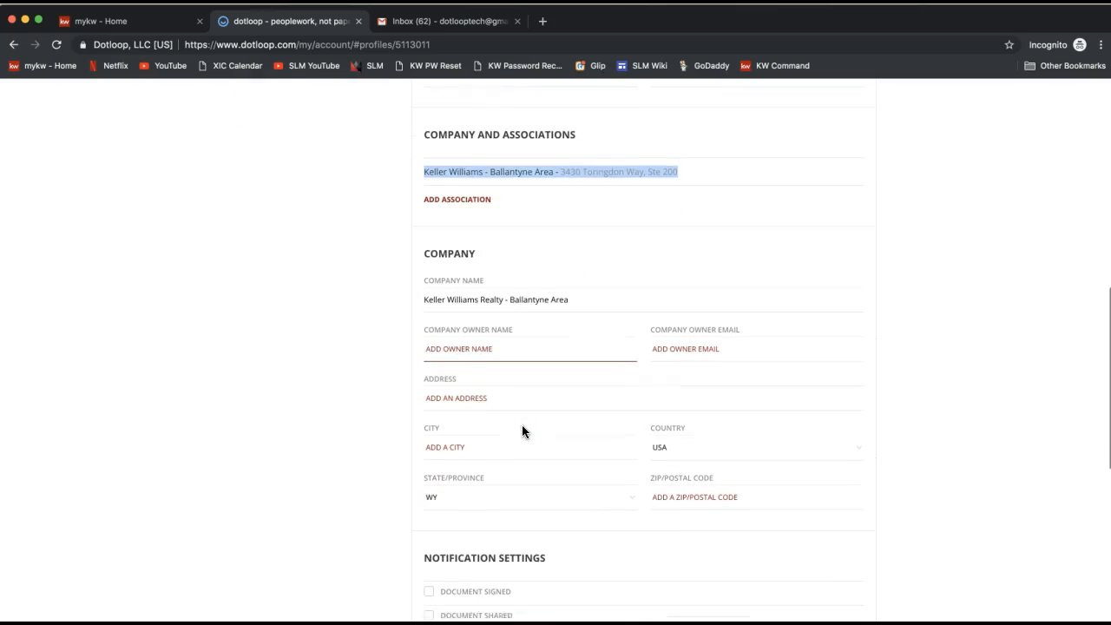
pyautogui.scroll(-4, 523, 352)
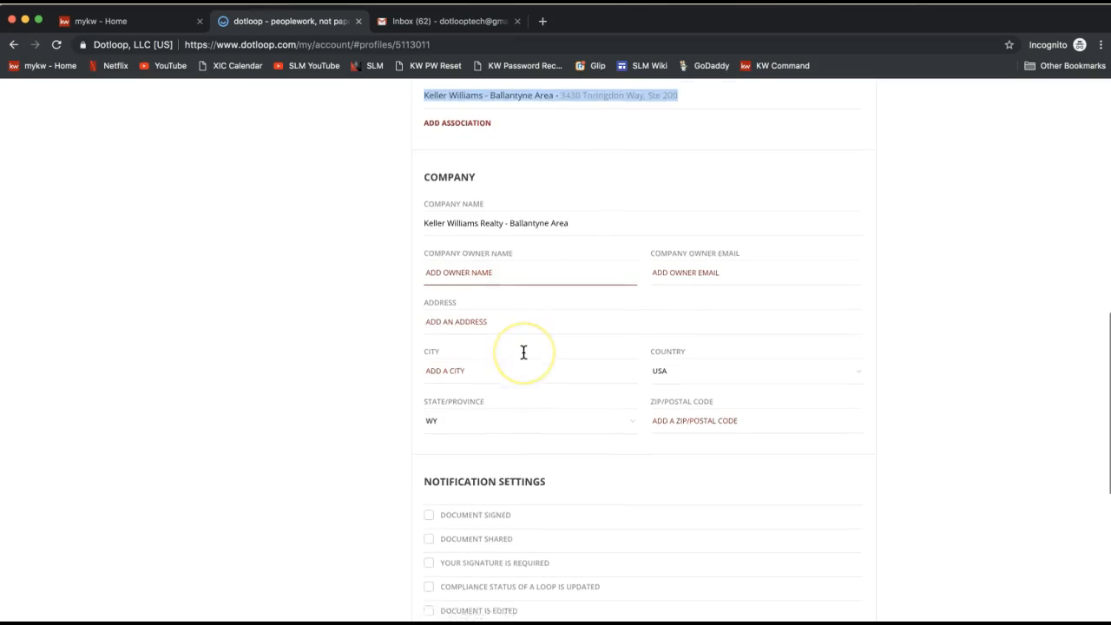
pyautogui.scroll(3, 523, 352)
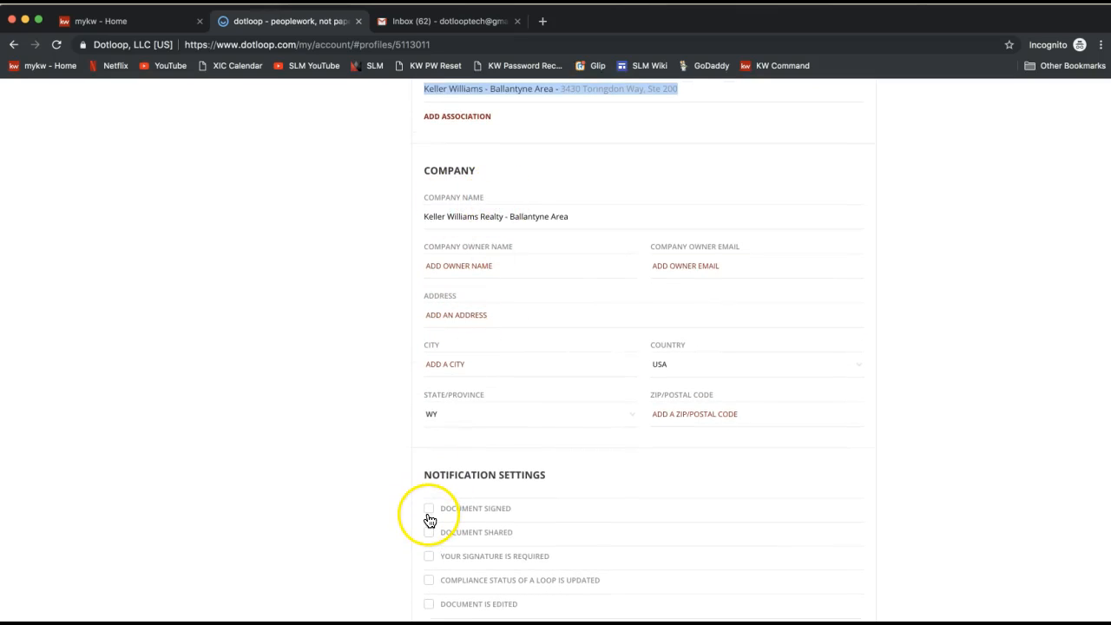
pyautogui.click(484, 215)
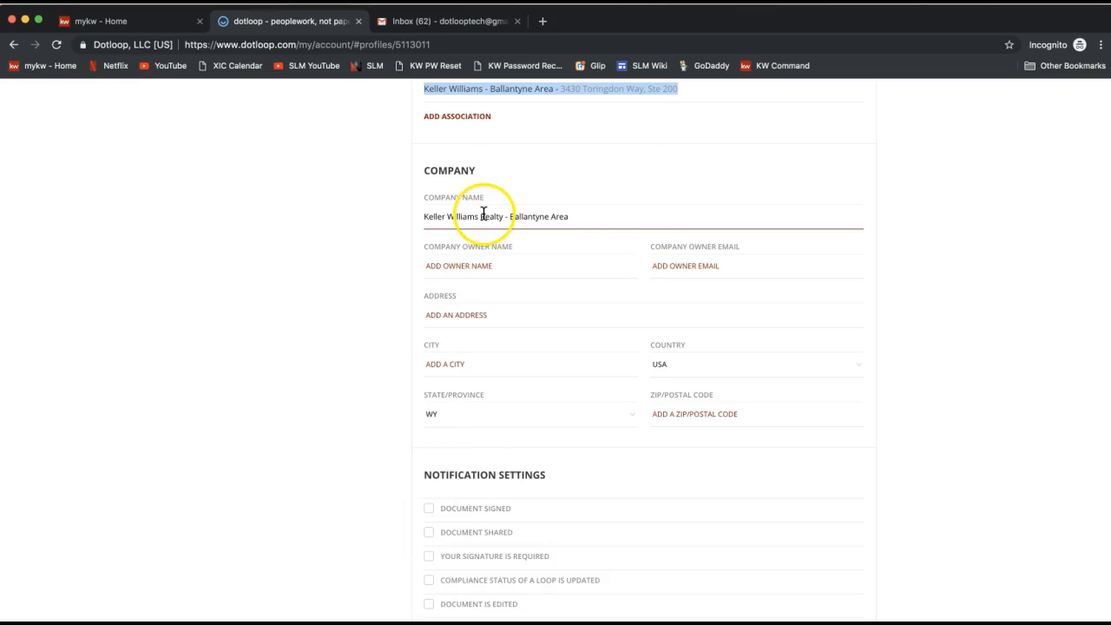
# Step: Deny the viewer's request to present during the session
pyautogui.click(506, 298)
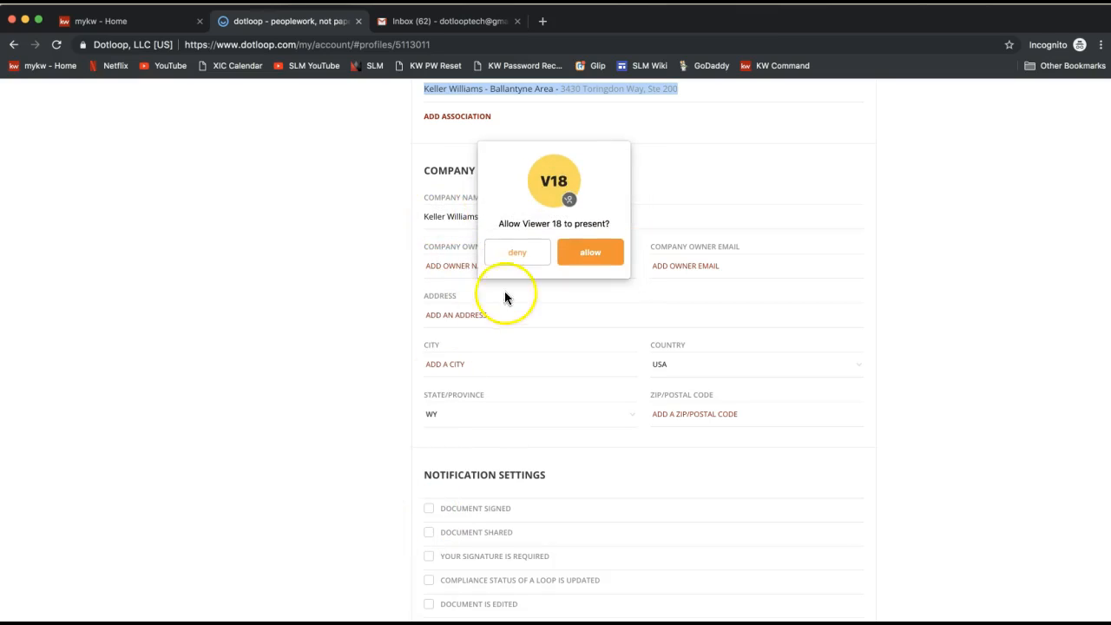
pyautogui.click(518, 251)
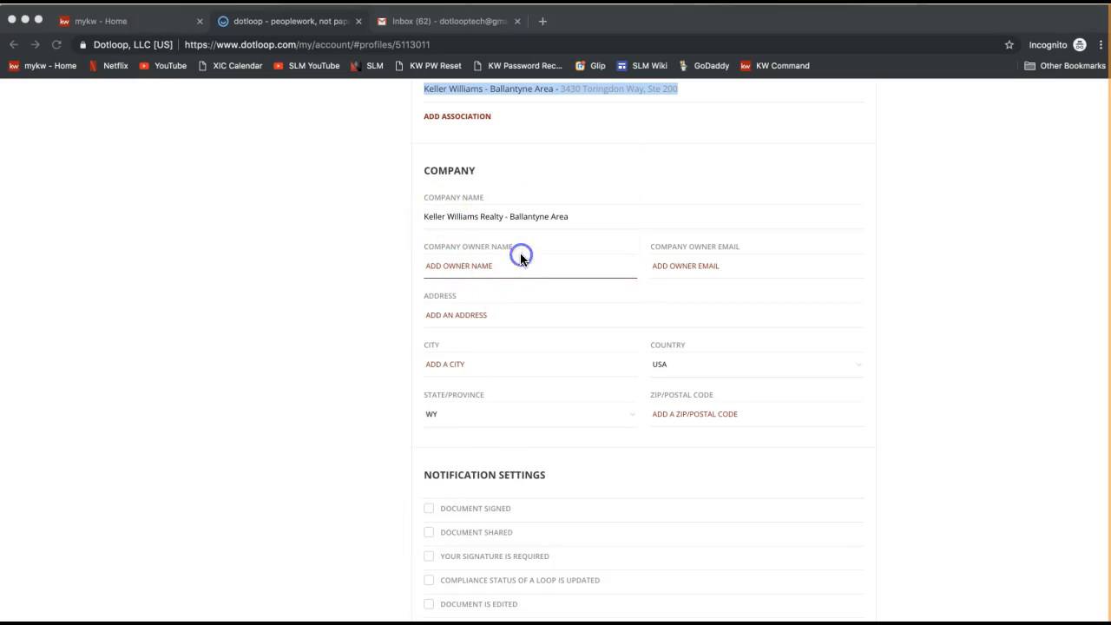
# Step: Highlight the company name Keller Williams Realty - Ballantyne Area in the company section
pyautogui.tripleClick(452, 219)
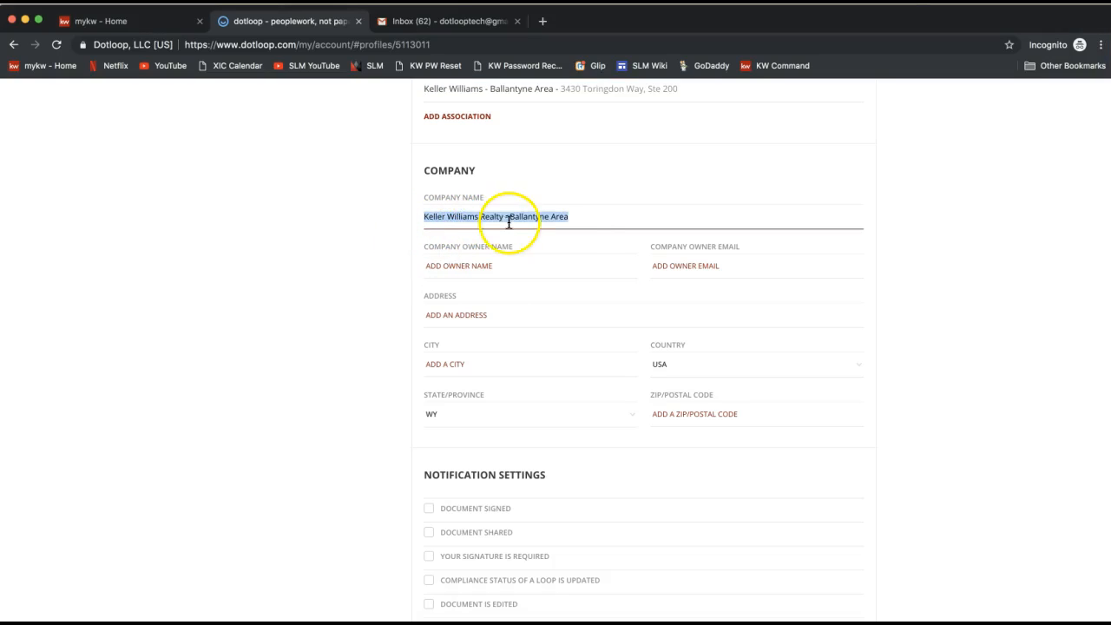
pyautogui.tripleClick(566, 223)
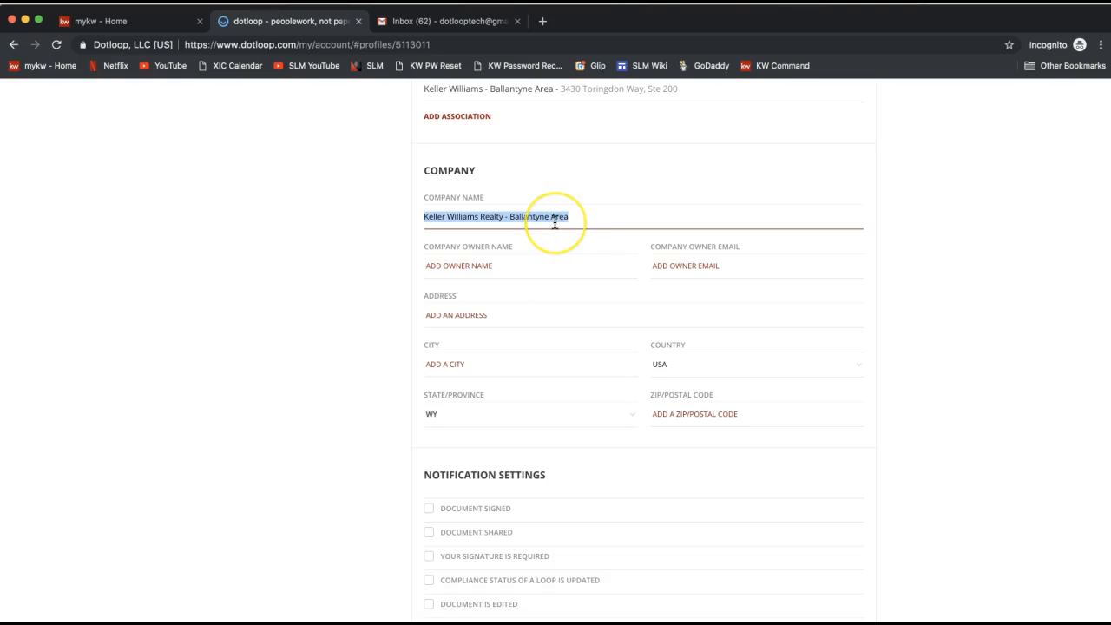
pyautogui.tripleClick(475, 219)
pyautogui.click(474, 219)
pyautogui.click(446, 220)
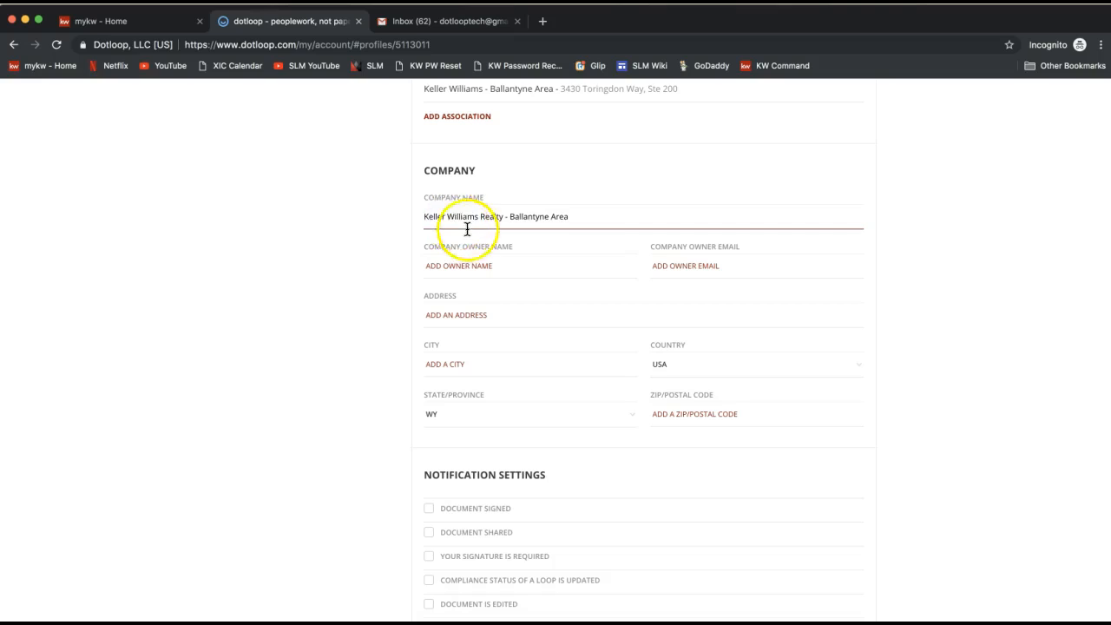
pyautogui.moveTo(426, 218); pyautogui.dragTo(612, 230)
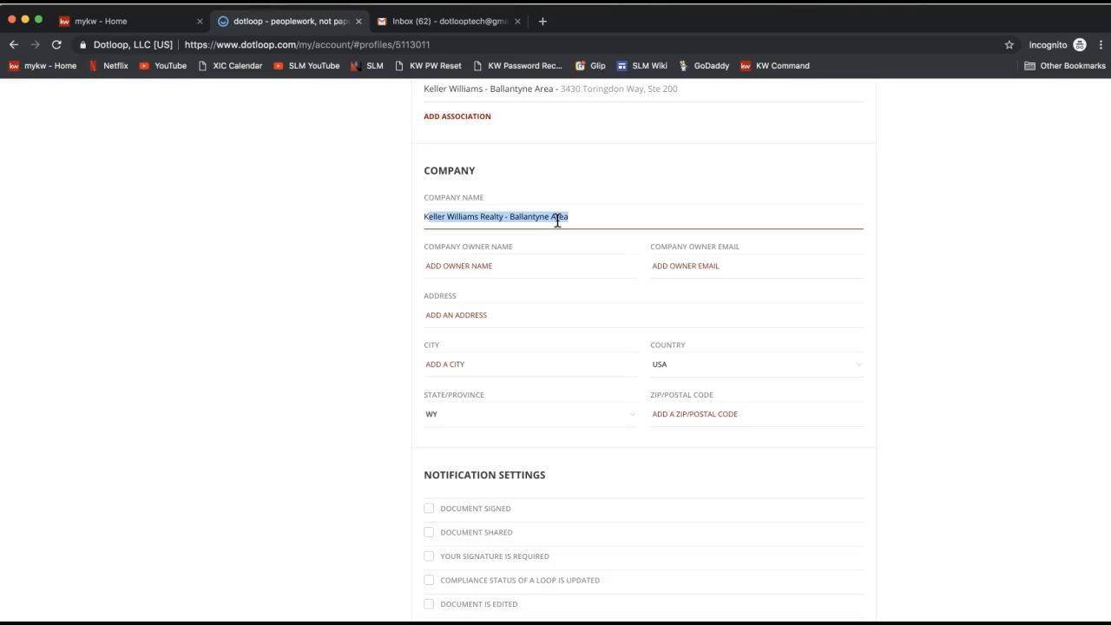
# Step: Enter the office's street address in the company address field
pyautogui.click(496, 326)
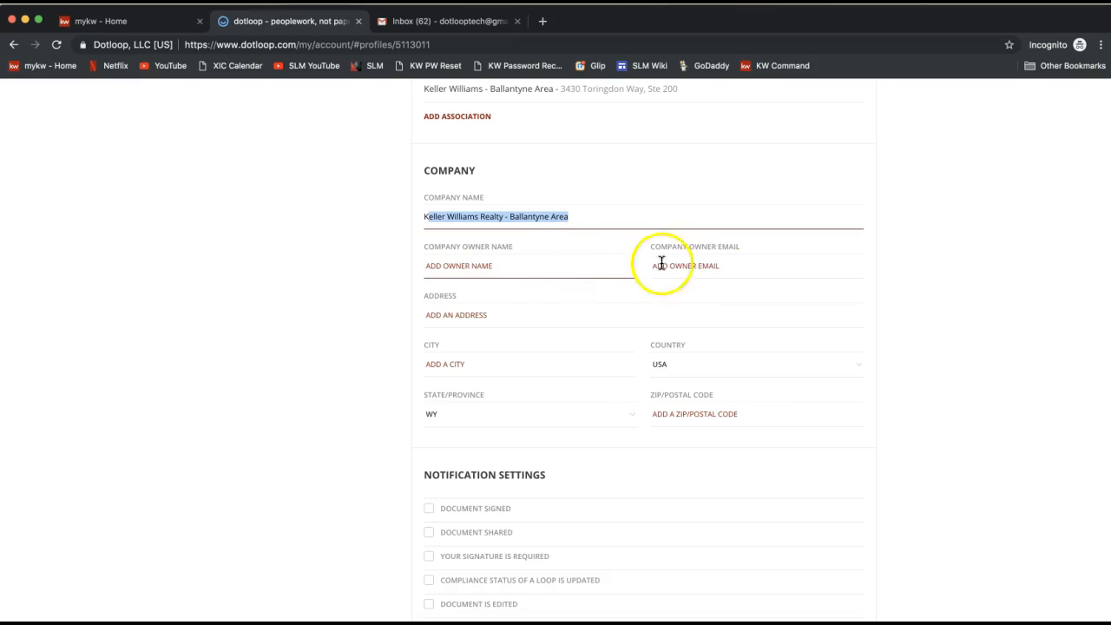
pyautogui.click(475, 316)
pyautogui.write('343')
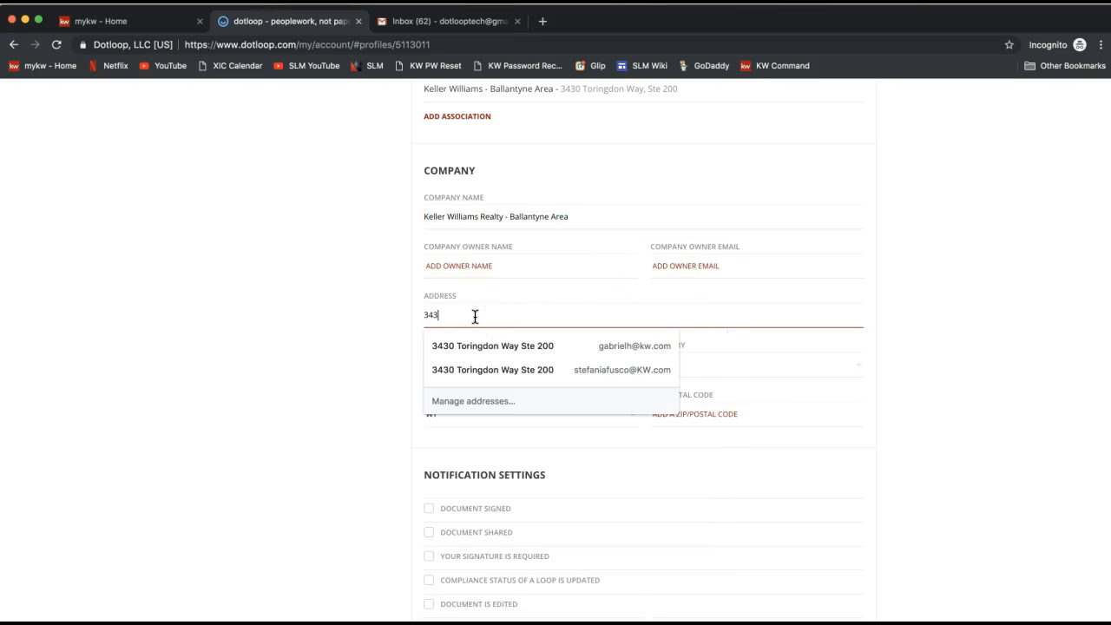
pyautogui.write('0 Toringd')
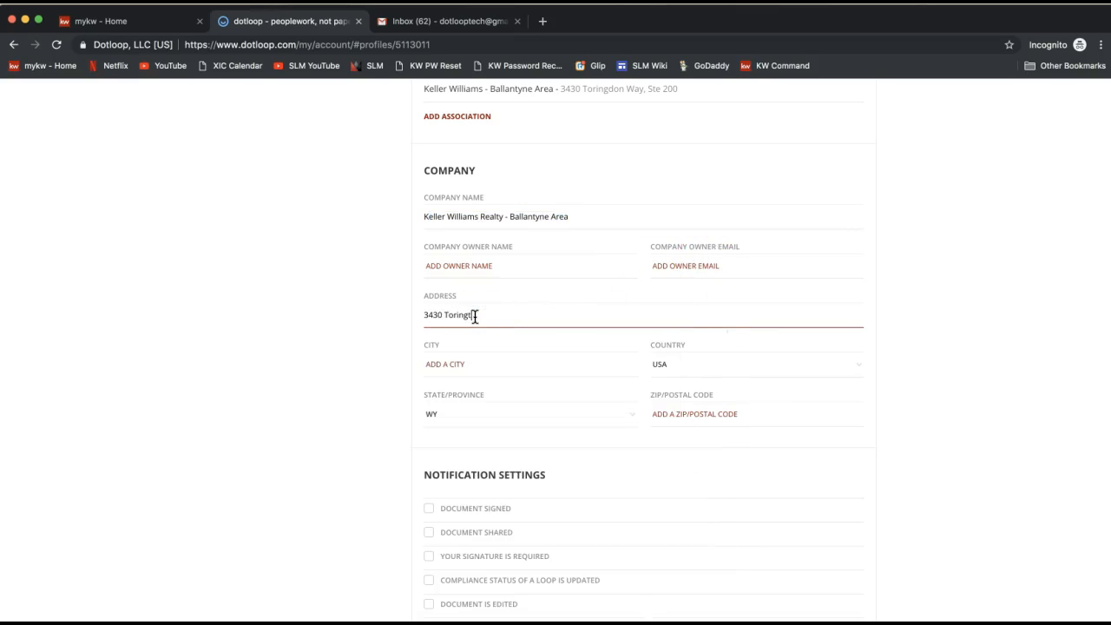
pyautogui.write('on Way, Suite 200')
pyautogui.press('Tab')
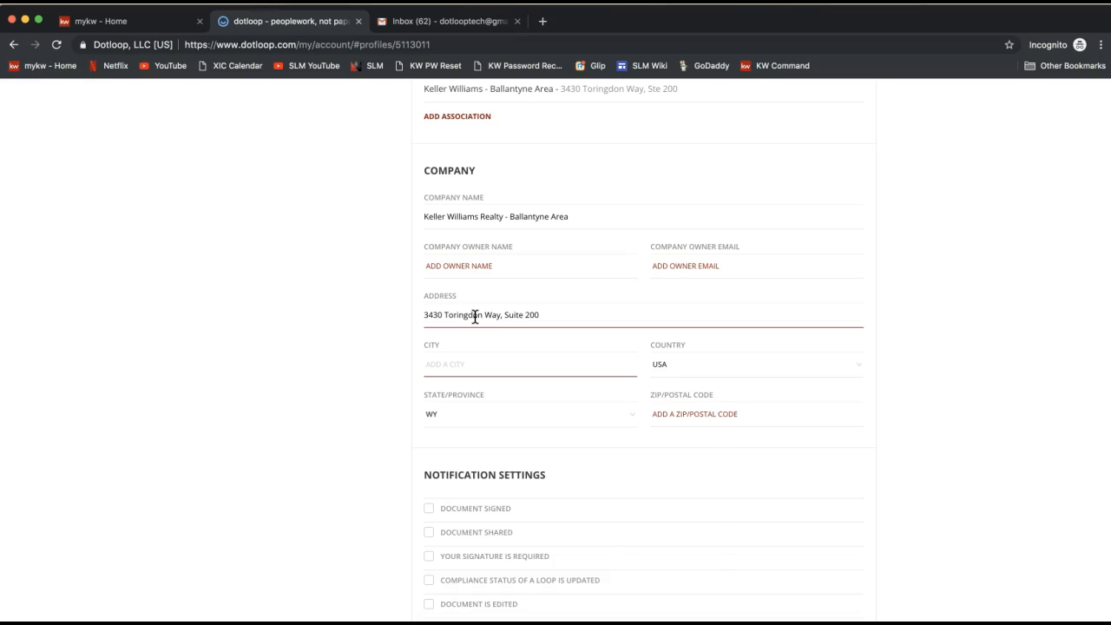
# Step: Set the company city to Charlotte, the state to NC and the ZIP code to 28277
pyautogui.write('Charlotte')
pyautogui.press('Tab')
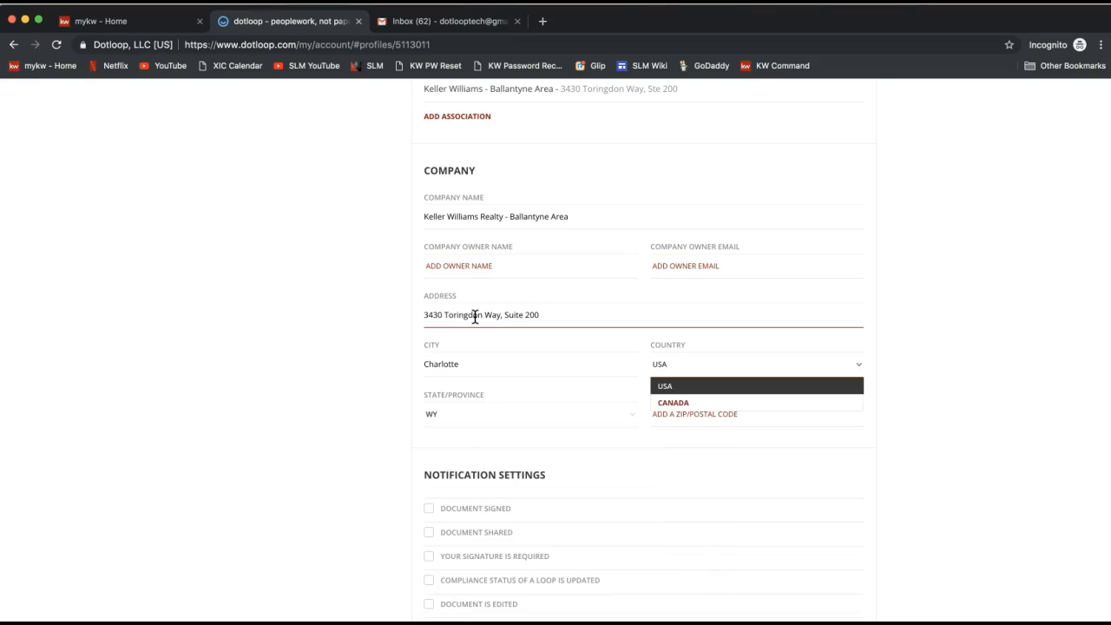
pyautogui.press('Tab')
pyautogui.press('n')
pyautogui.press('n')
pyautogui.press('n')
pyautogui.press('n')
pyautogui.press('n')
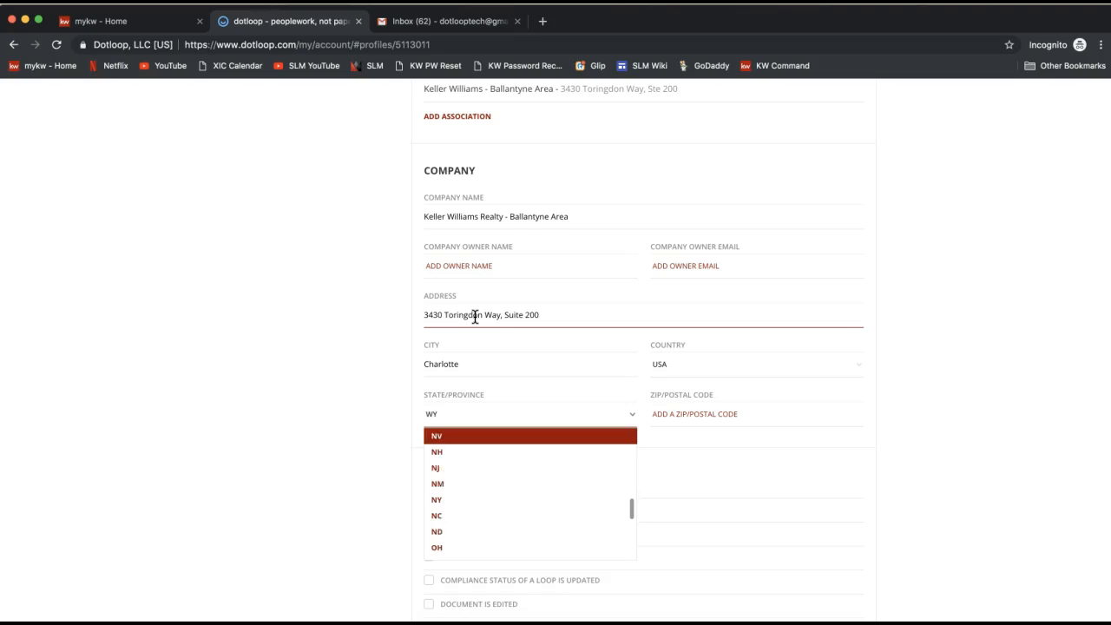
pyautogui.press('n')
pyautogui.press('n')
pyautogui.press('Tab')
pyautogui.write('28277')
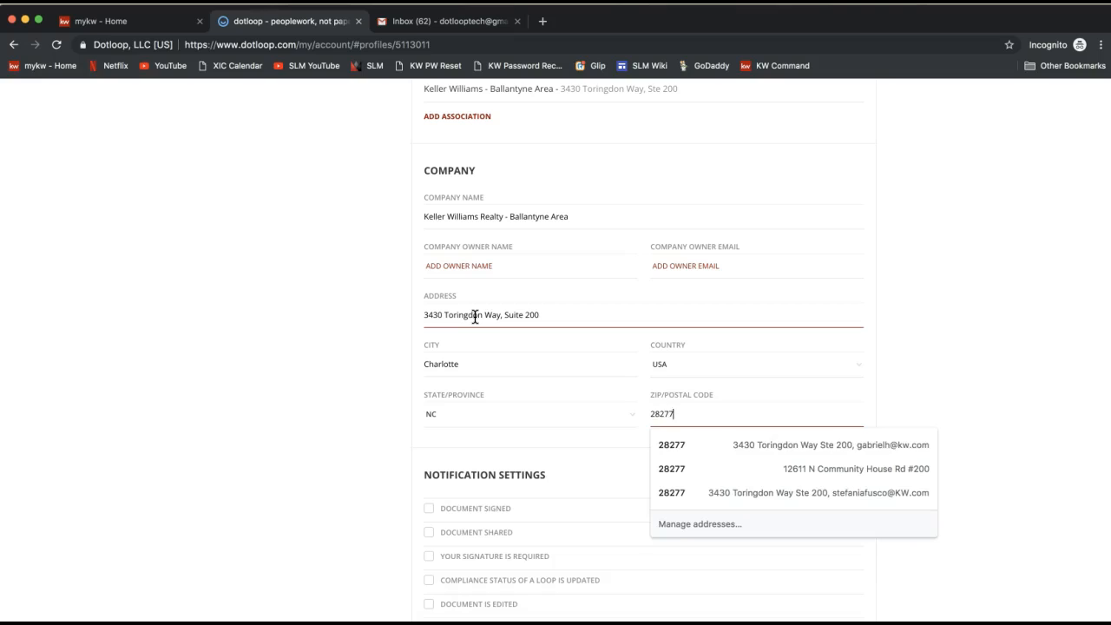
pyautogui.click(272, 416)
pyautogui.doubleClick(442, 297)
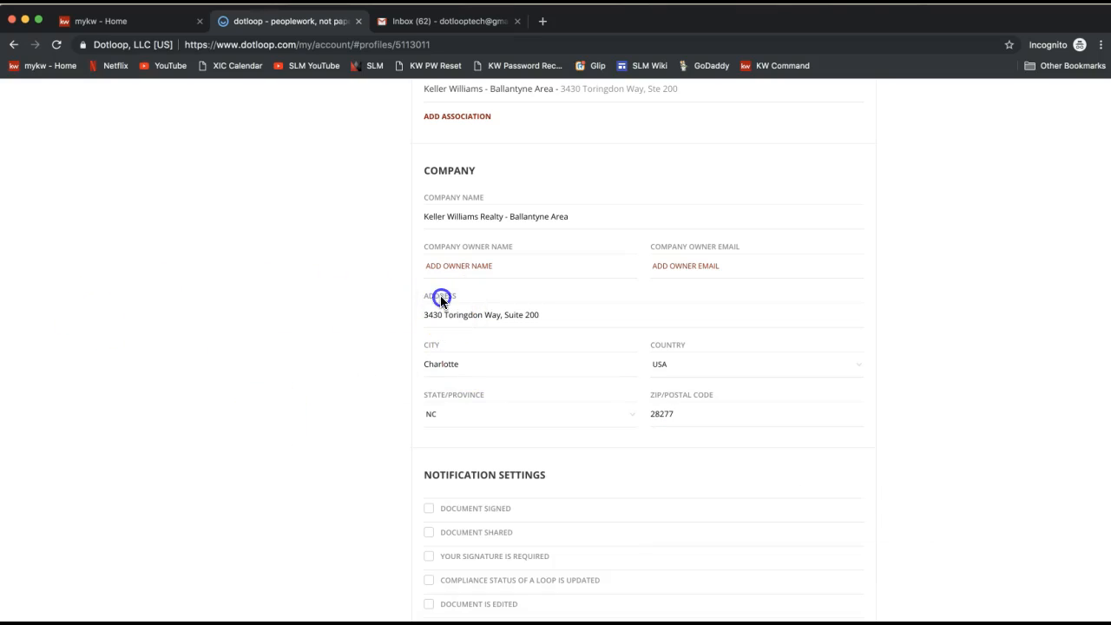
pyautogui.click(304, 484)
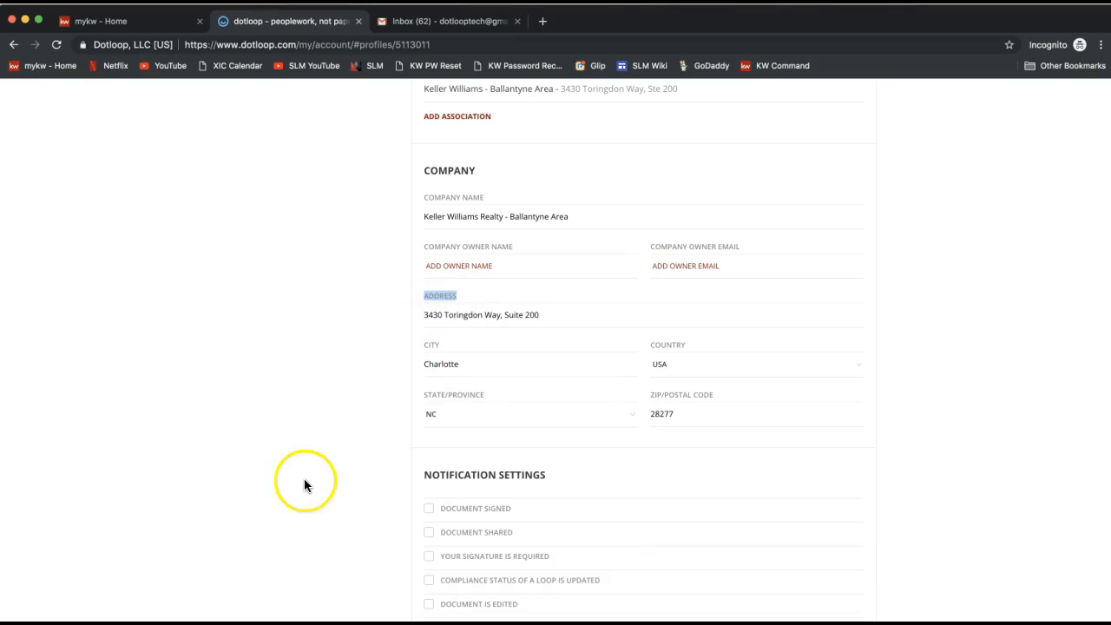
# Step: Turn on every notification setting and every email notification option for the profile
pyautogui.scroll(-3, 304, 480)
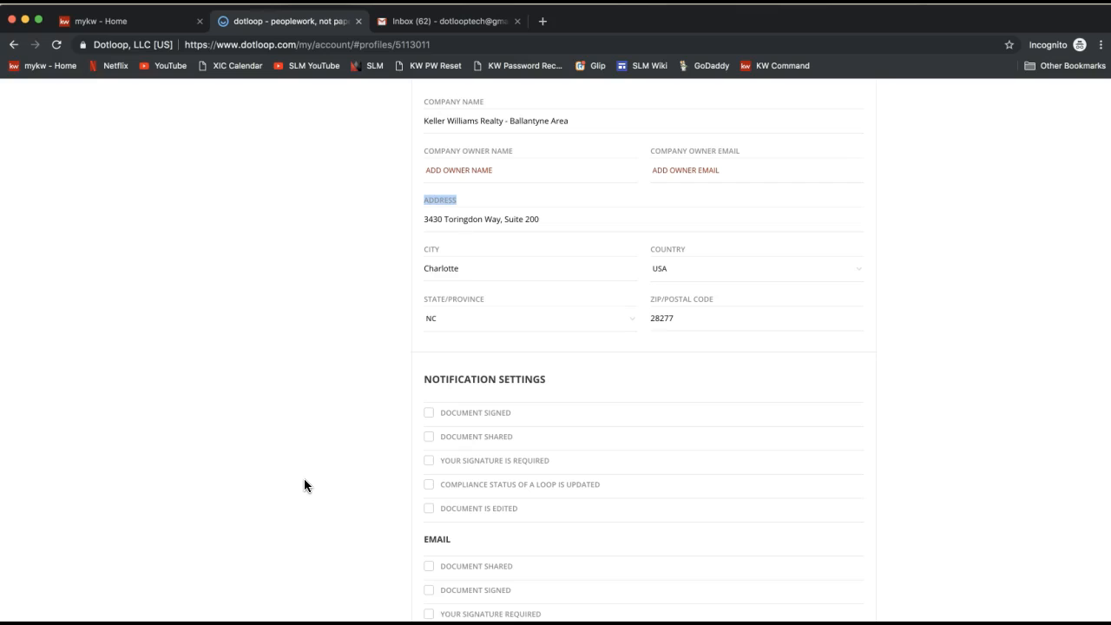
pyautogui.scroll(-5, 373, 351)
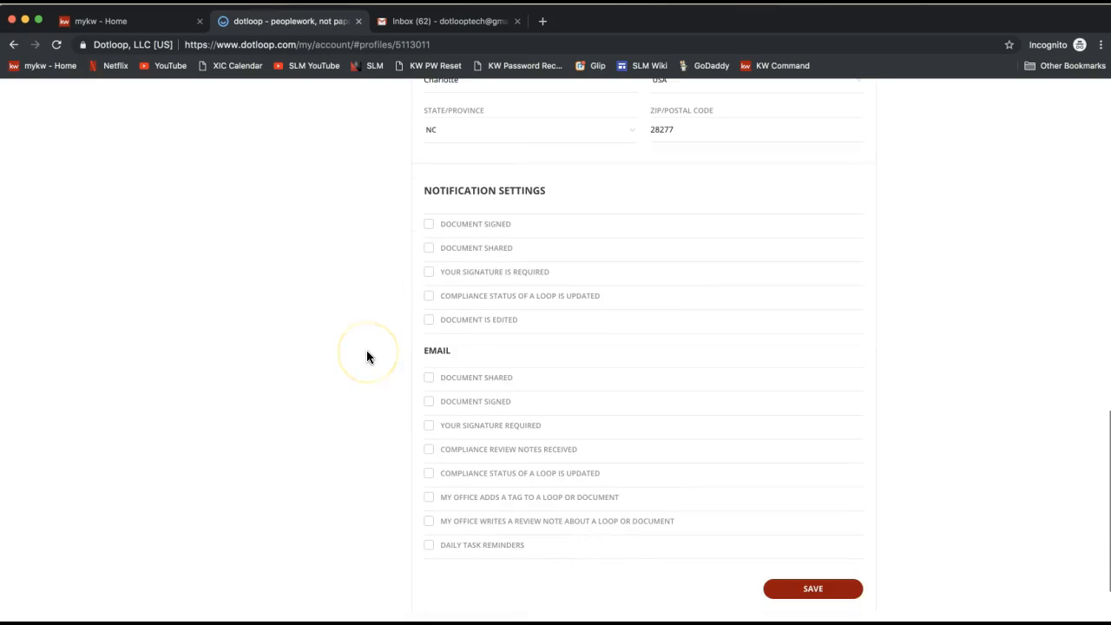
pyautogui.tripleClick(448, 191)
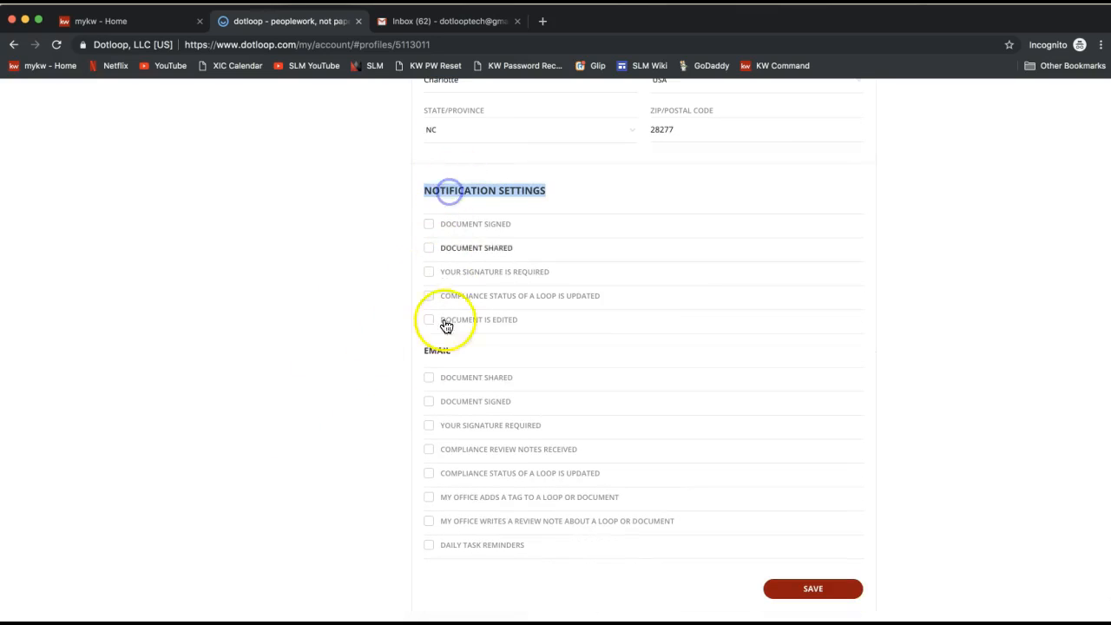
pyautogui.click(428, 226)
pyautogui.click(428, 249)
pyautogui.click(429, 272)
pyautogui.click(428, 296)
pyautogui.click(429, 319)
pyautogui.click(429, 378)
pyautogui.click(428, 401)
pyautogui.click(429, 425)
pyautogui.click(428, 450)
pyautogui.click(429, 473)
pyautogui.click(429, 497)
pyautogui.click(429, 521)
pyautogui.click(428, 554)
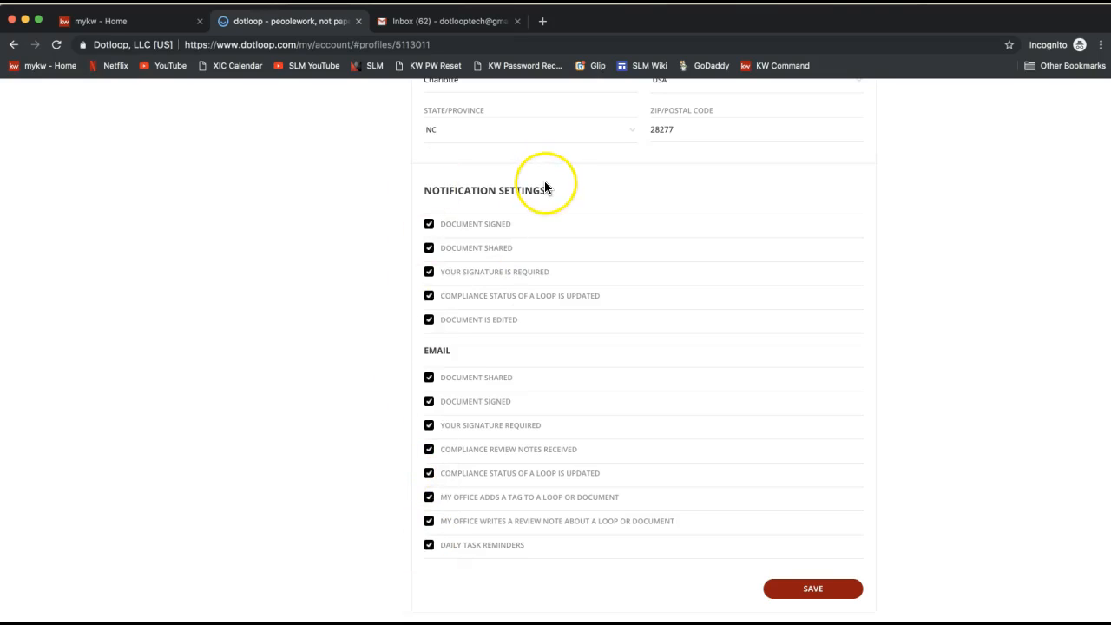
# Step: Save the profile's notification preferences
pyautogui.doubleClick(436, 347)
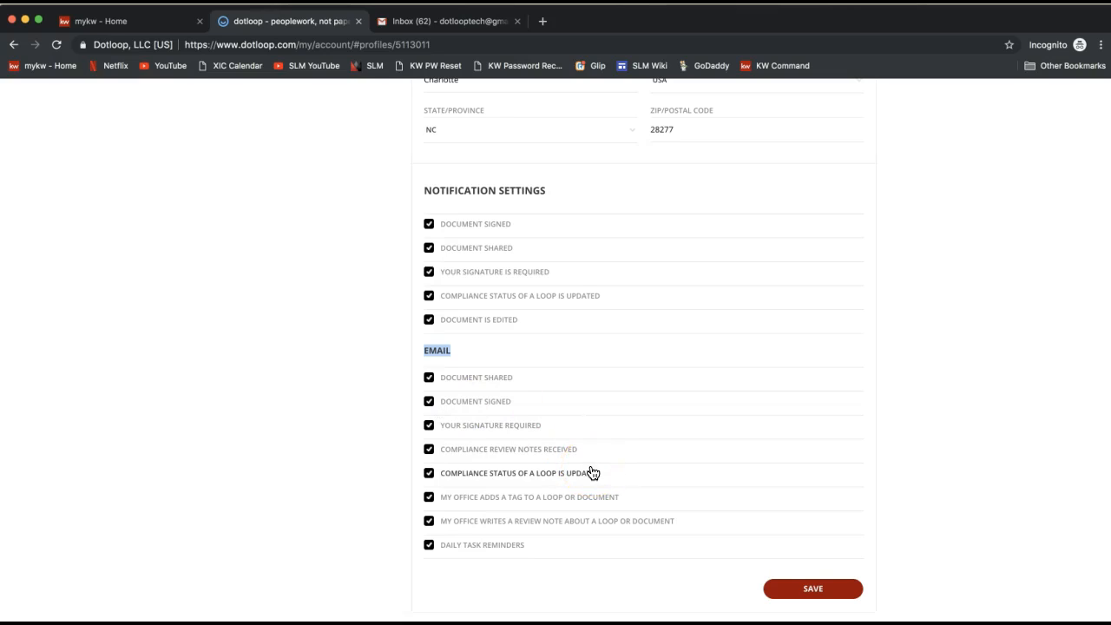
pyautogui.scroll(-1, 955, 556)
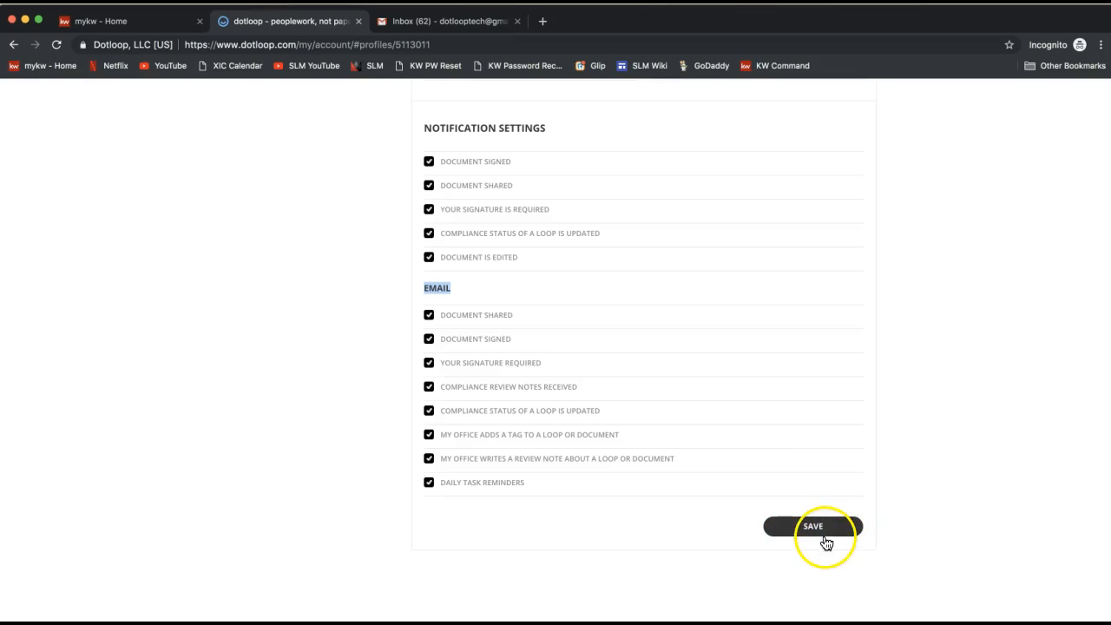
pyautogui.click(825, 536)
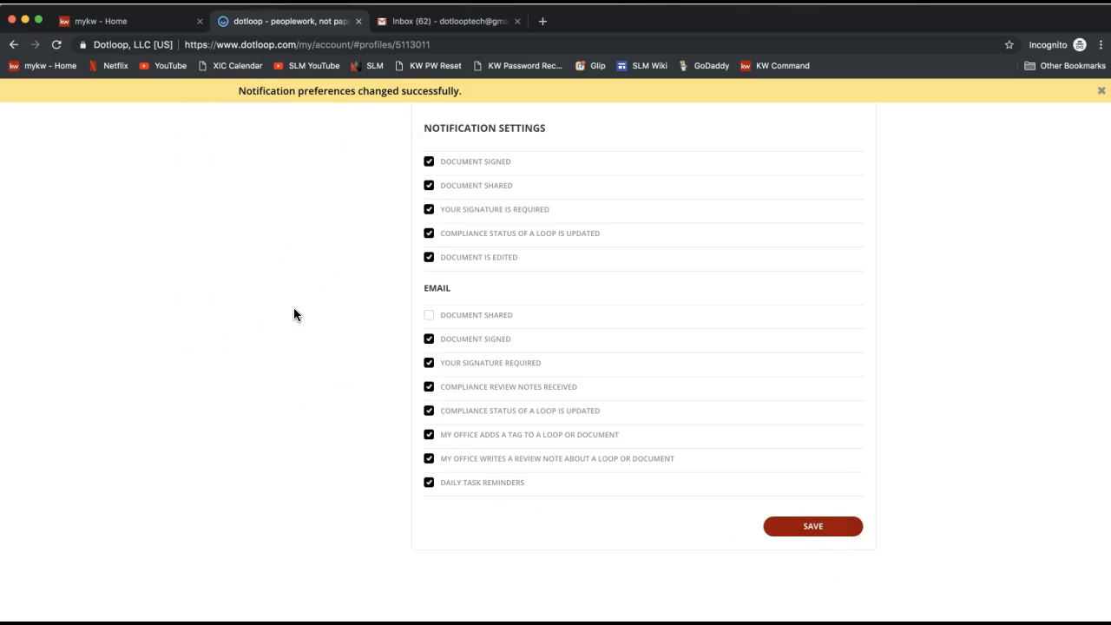
pyautogui.click(768, 574)
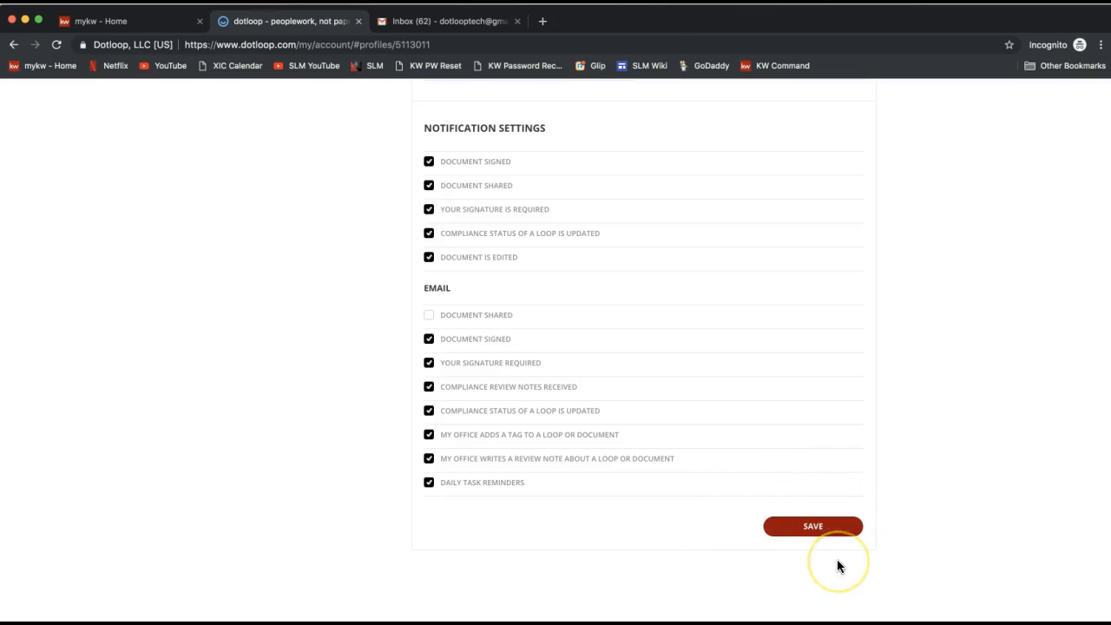
# Step: Open the Templates section of the account
pyautogui.scroll(15, 899, 541)
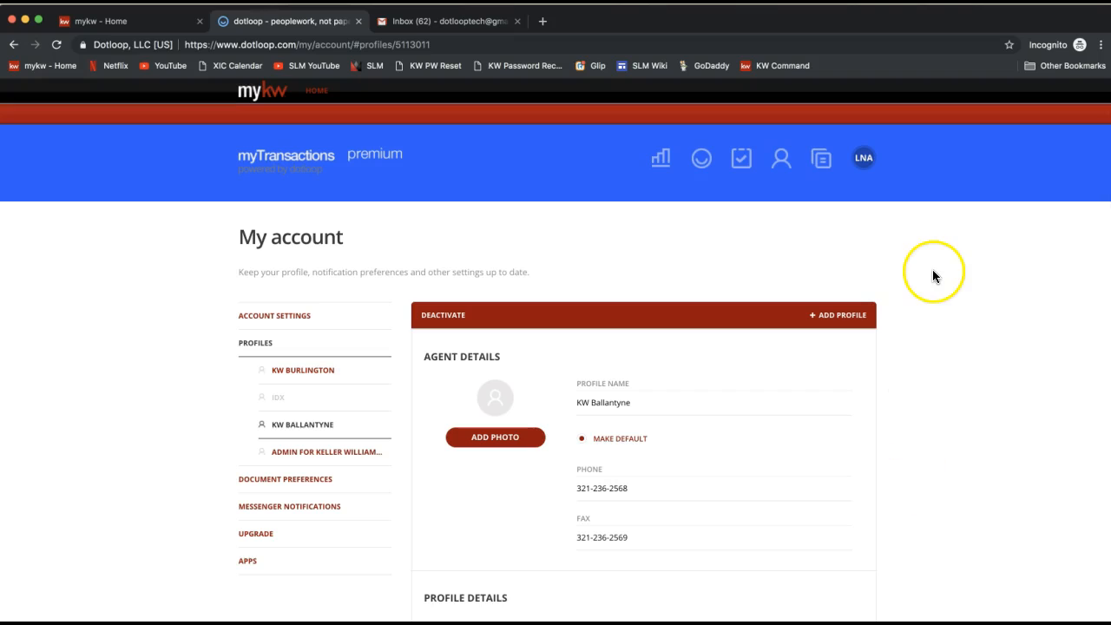
pyautogui.click(826, 163)
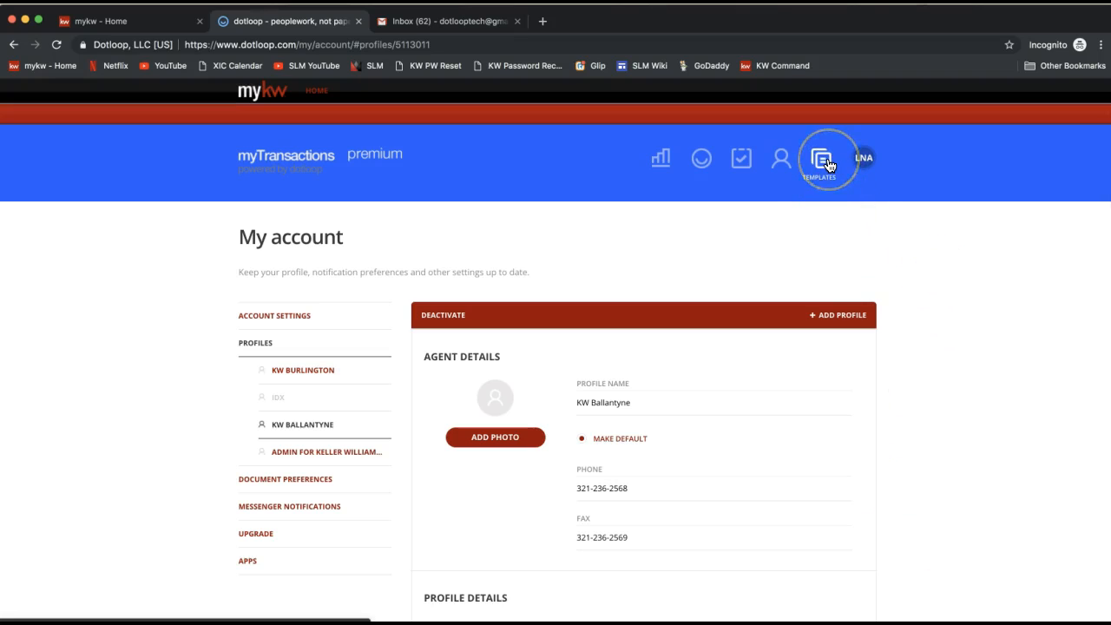
pyautogui.click(826, 167)
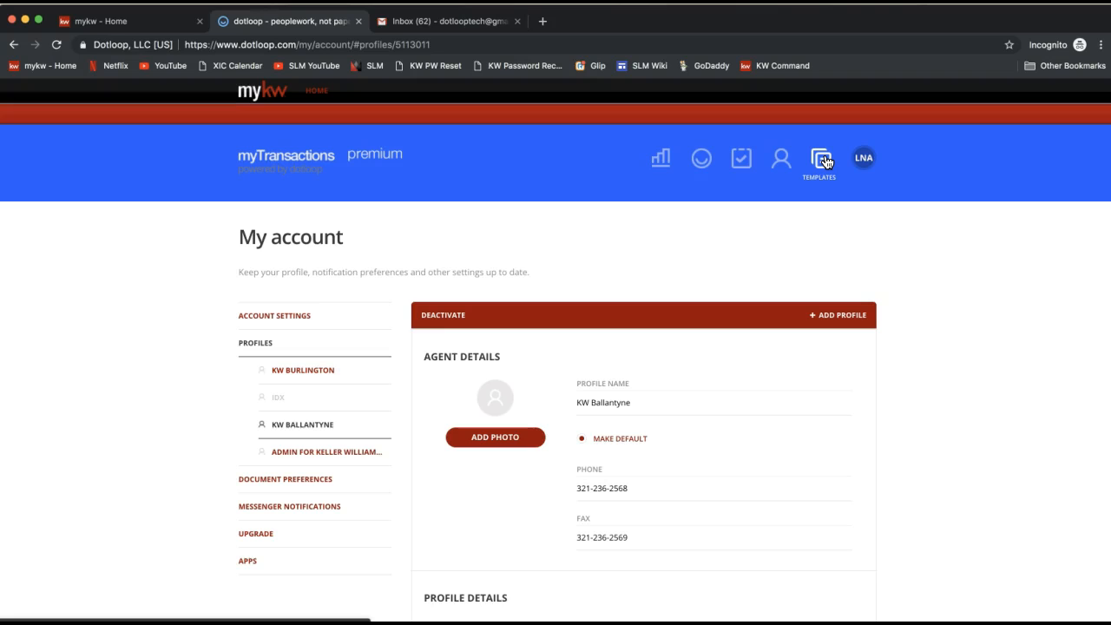
pyautogui.click(824, 162)
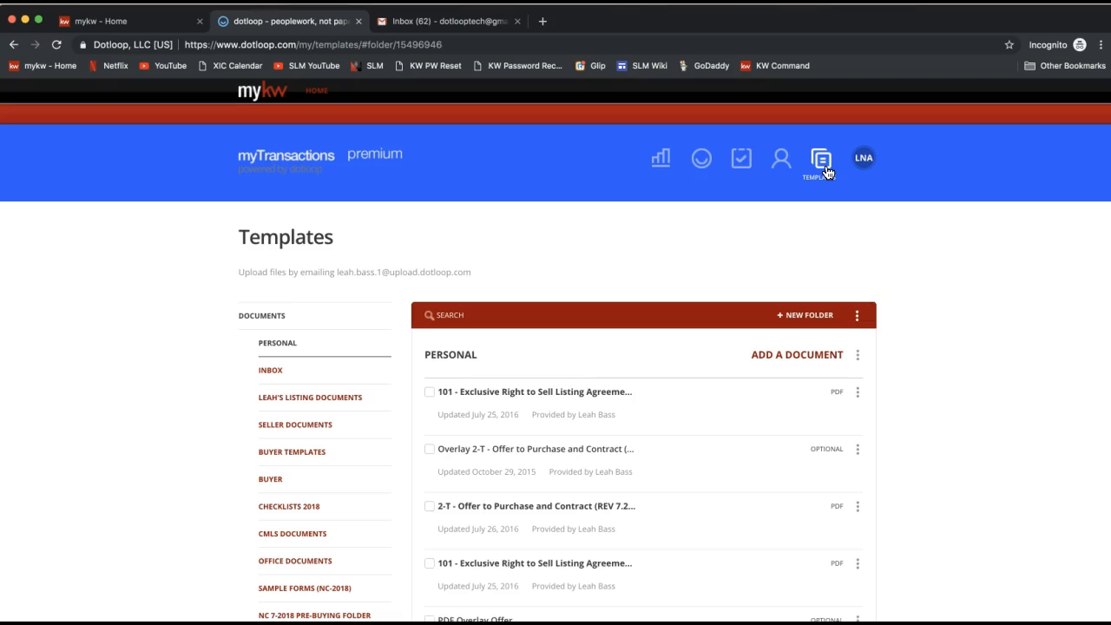
pyautogui.click(824, 163)
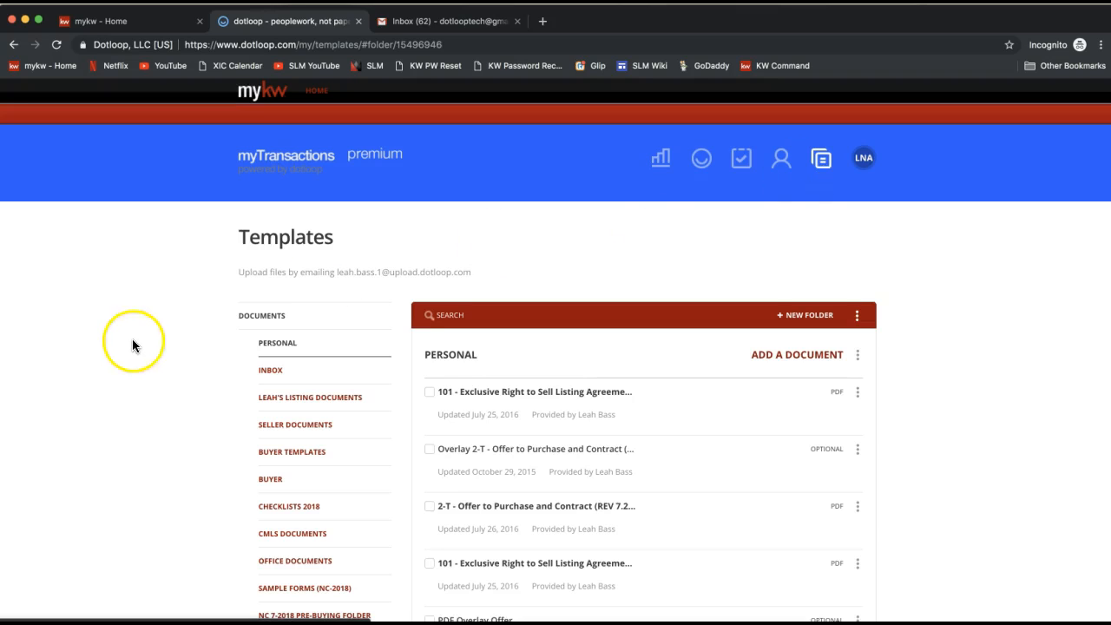
# Step: Browse the template folder list and open the SC 2019 Buyer New Construction folder
pyautogui.scroll(-3, 129, 344)
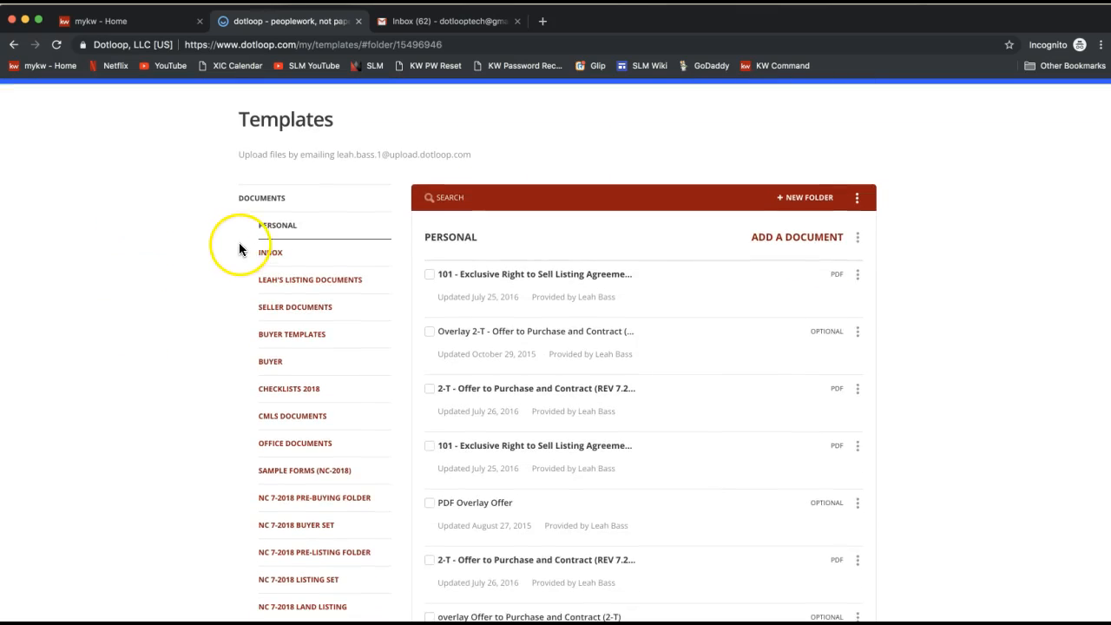
pyautogui.scroll(-2, 261, 217)
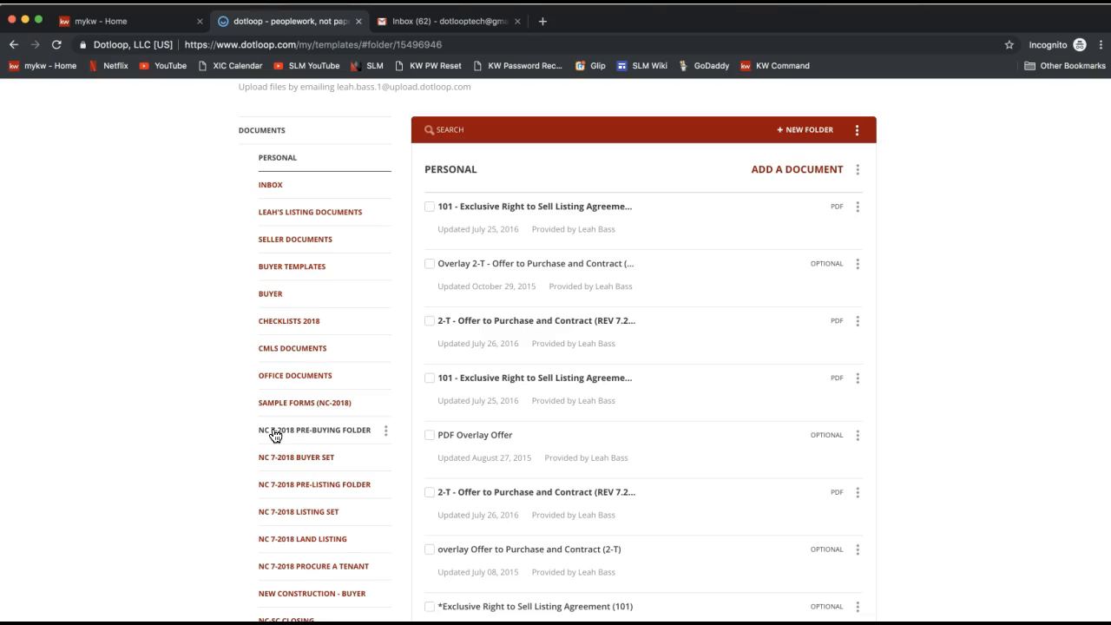
pyautogui.moveTo(278, 425)
pyautogui.mouseDown()
pyautogui.moveTo(298, 399)
pyautogui.moveTo(300, 448)
pyautogui.mouseUp()
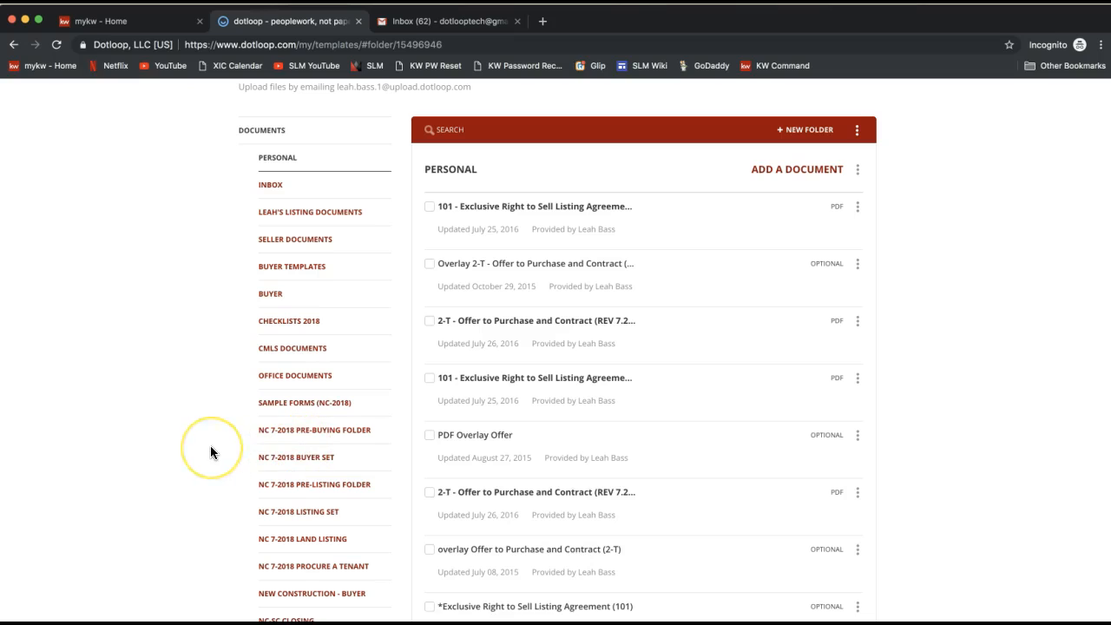
pyautogui.moveTo(210, 452)
pyautogui.mouseDown()
pyautogui.moveTo(285, 293)
pyautogui.moveTo(295, 311)
pyautogui.mouseUp()
pyautogui.scroll(-5, 295, 311)
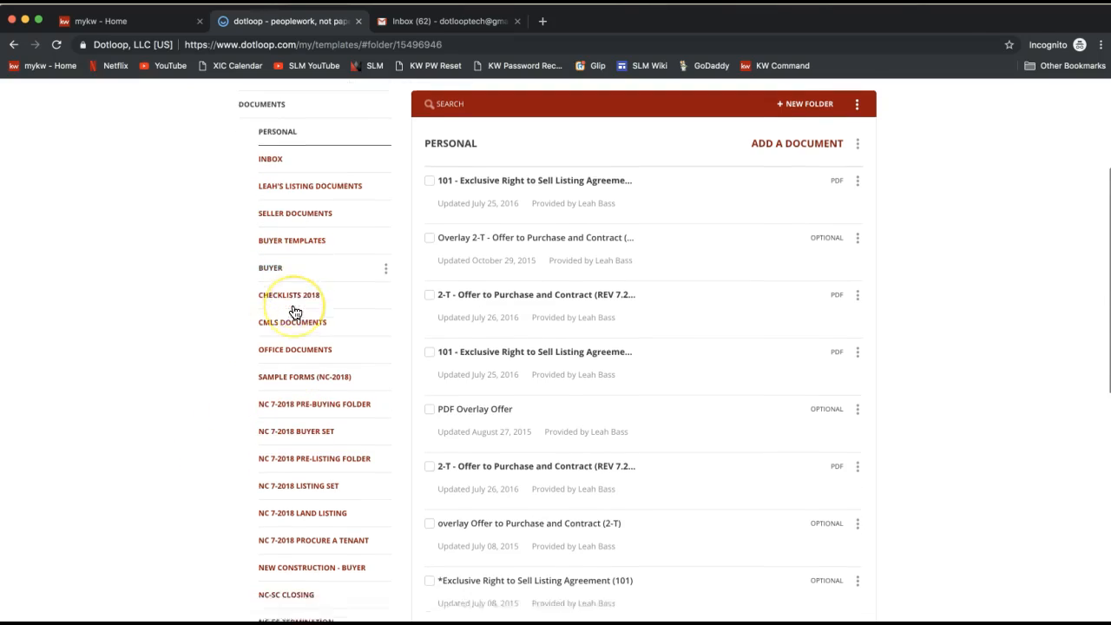
pyautogui.click(297, 416)
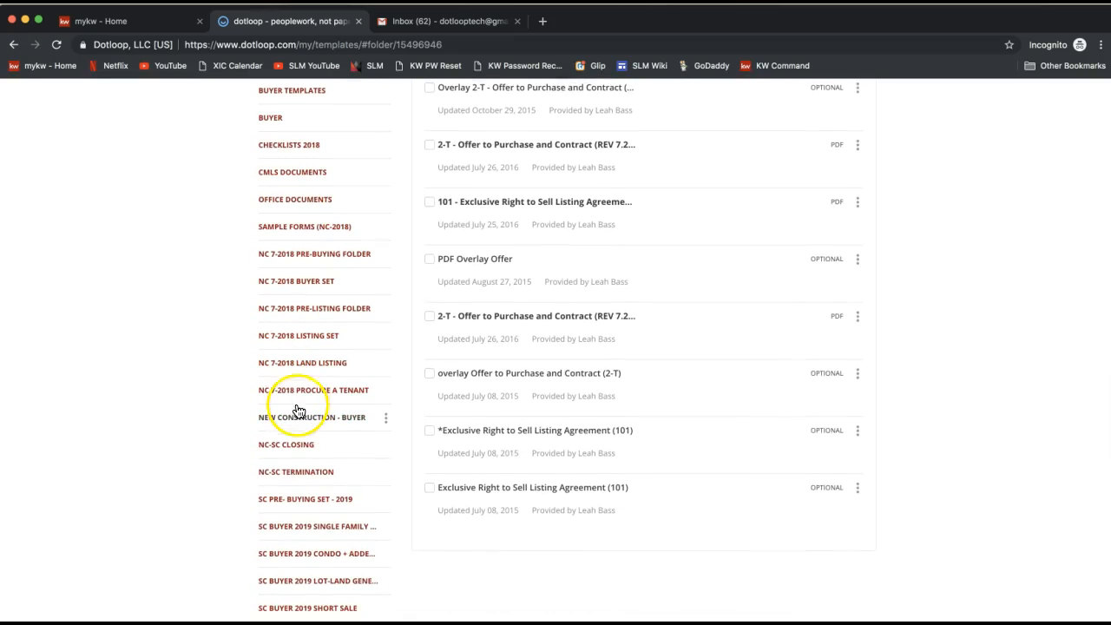
pyautogui.scroll(-8, 298, 416)
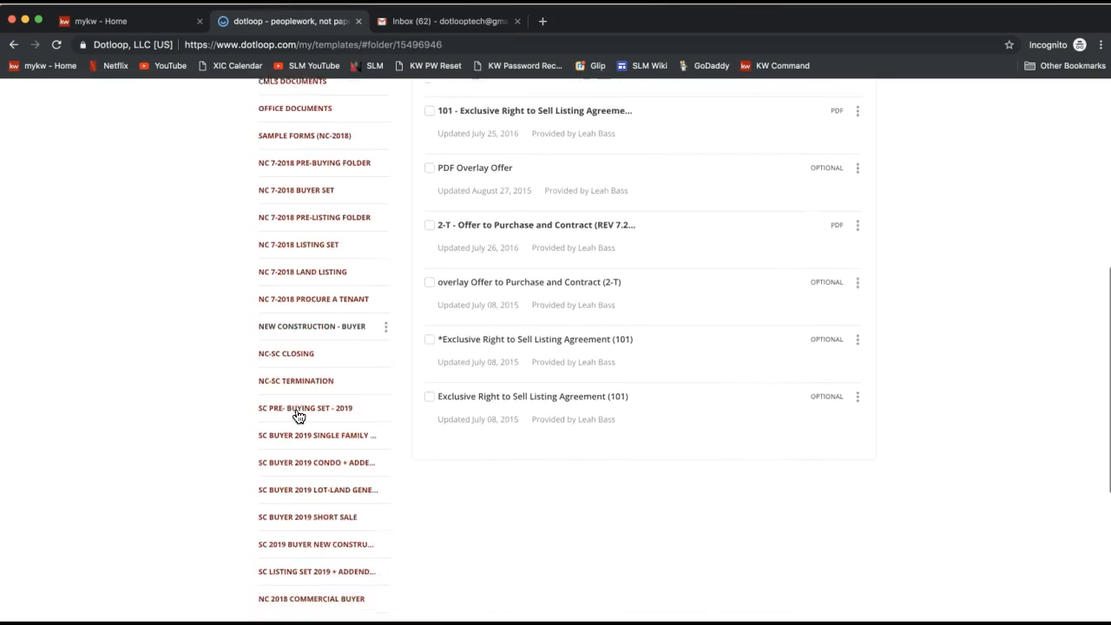
pyautogui.click(305, 540)
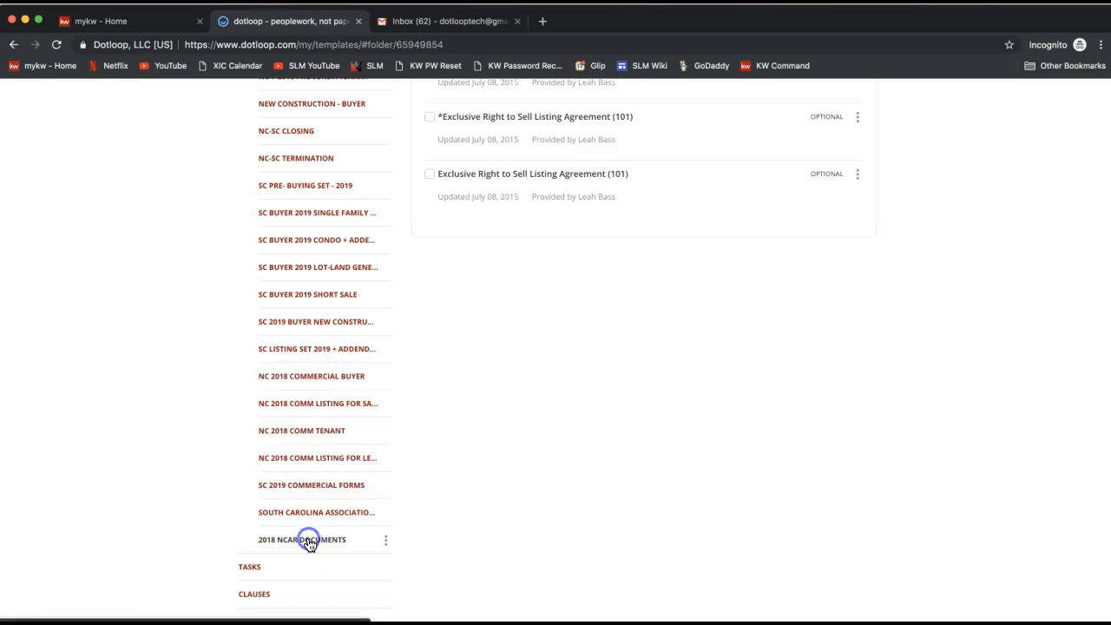
# Step: Open the 2018 NCAR Documents template folder and return to the top of its document list
pyautogui.click(326, 541)
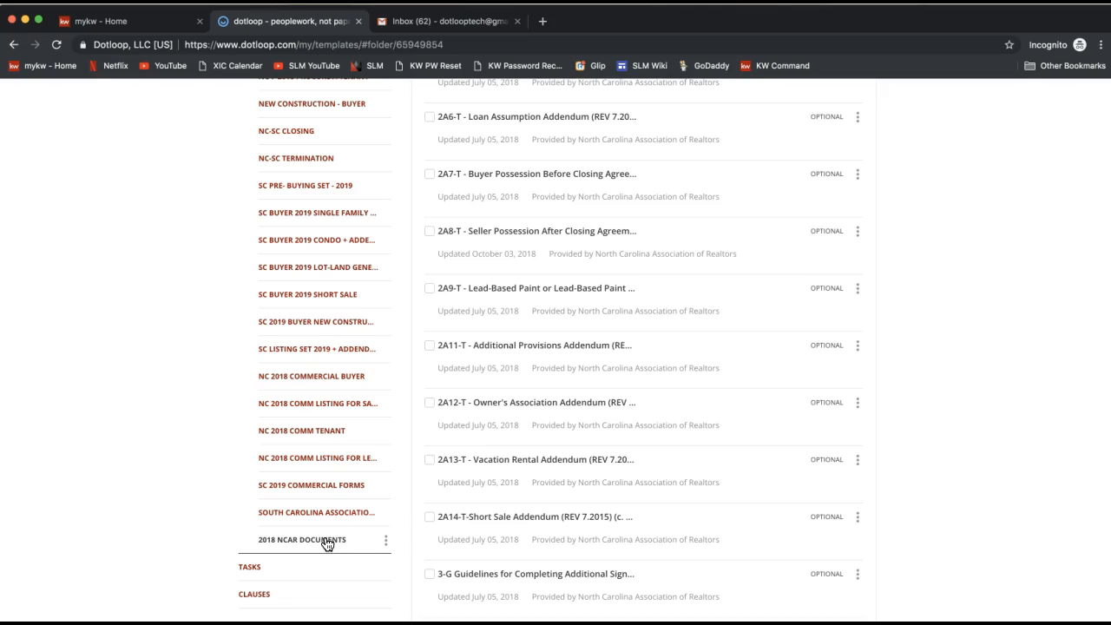
pyautogui.click(295, 546)
pyautogui.scroll(6, 556, 502)
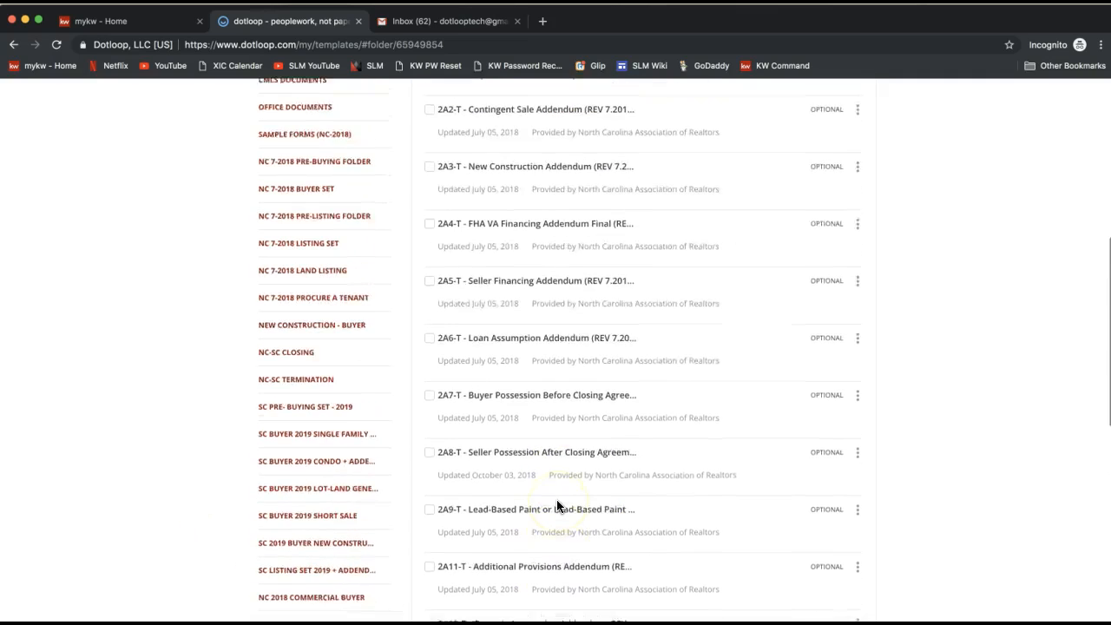
pyautogui.scroll(2, 556, 499)
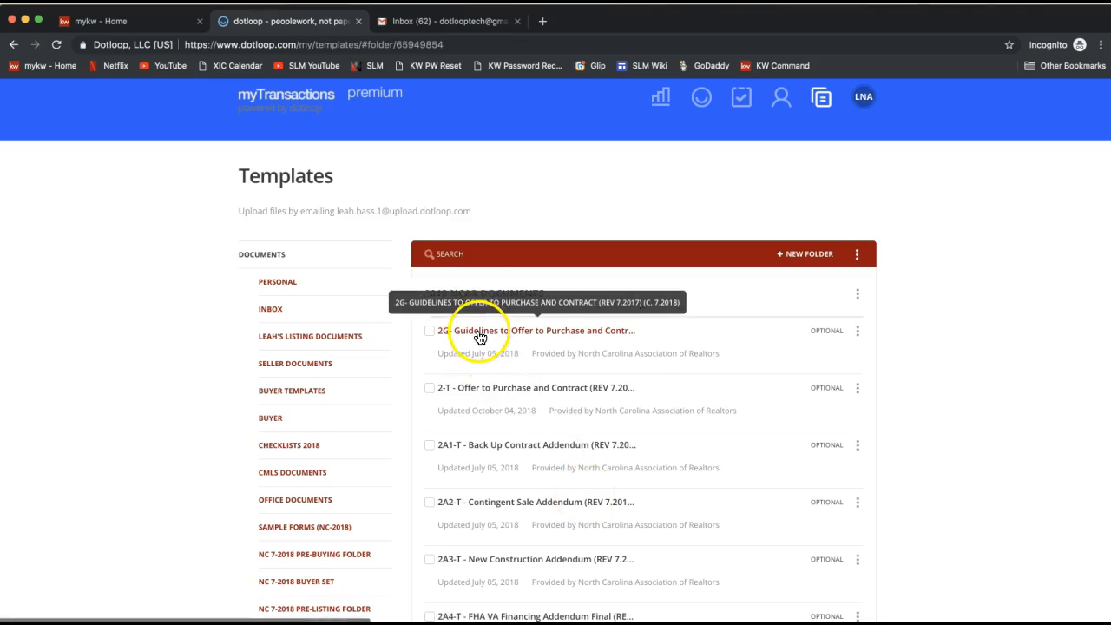
# Step: Search the templates for listing
pyautogui.click(453, 253)
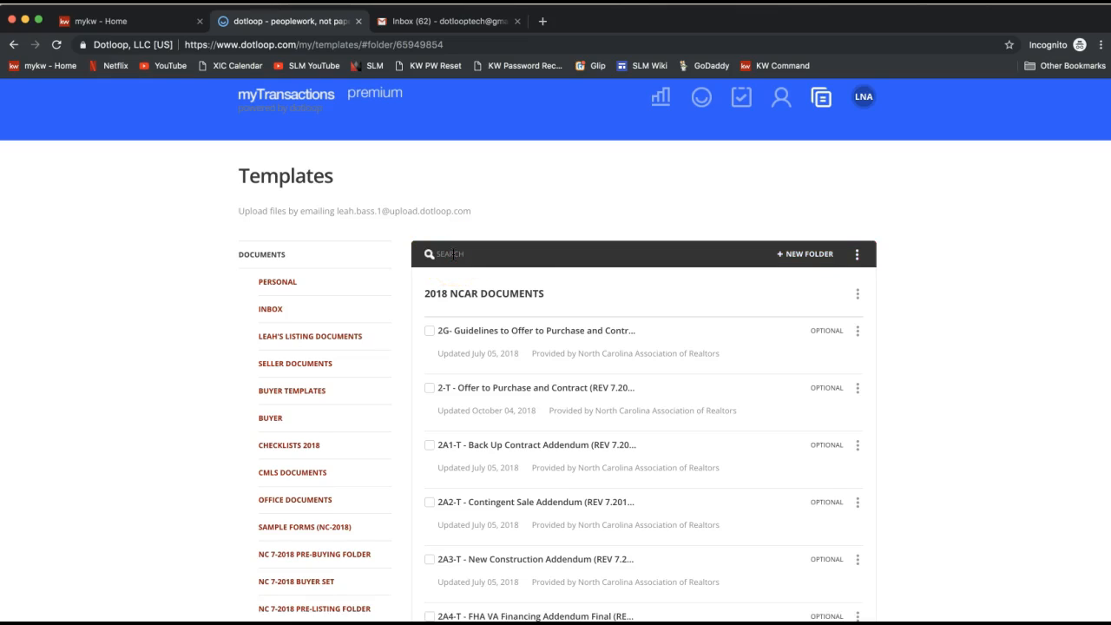
pyautogui.write('listing')
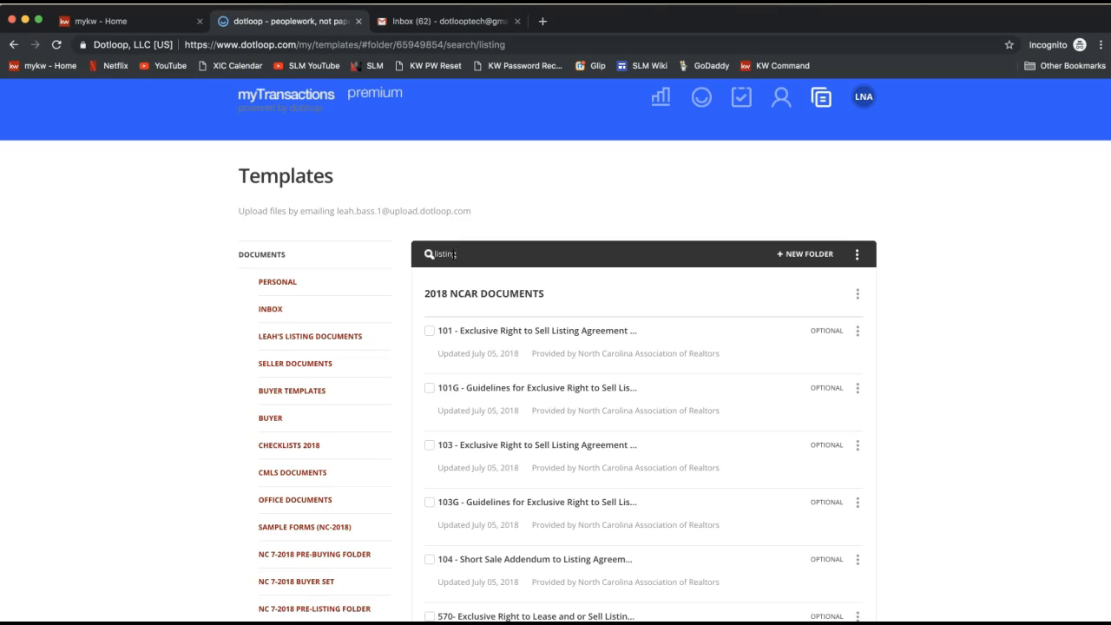
# Step: Preview the 101 - Exclusive Right to Sell Listing Agreement template, then go back to the templates list
pyautogui.click(513, 338)
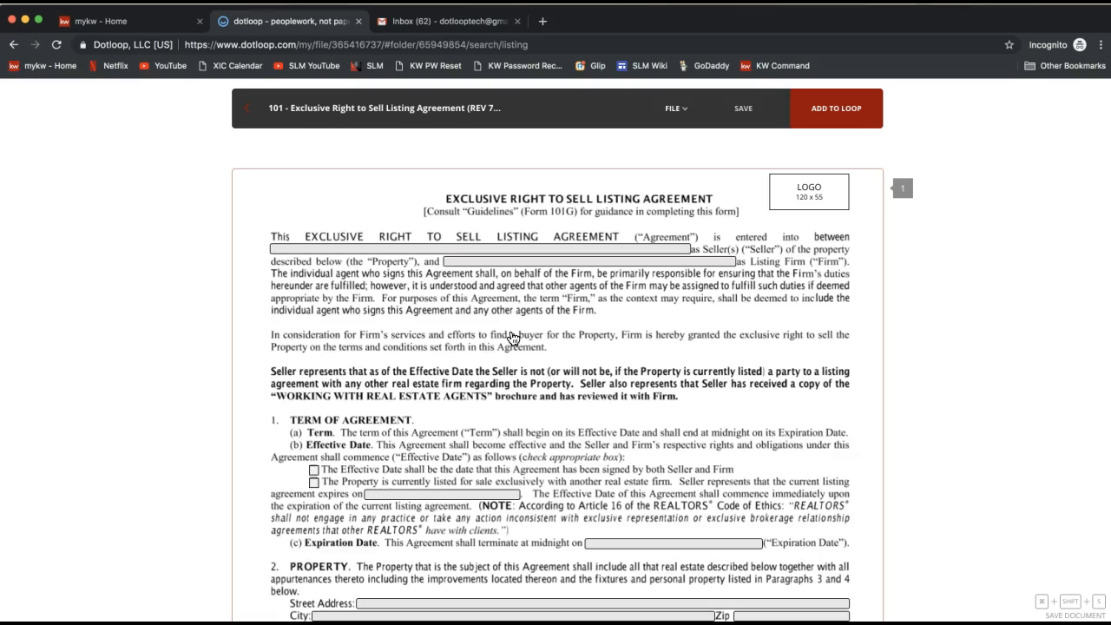
pyautogui.click(676, 110)
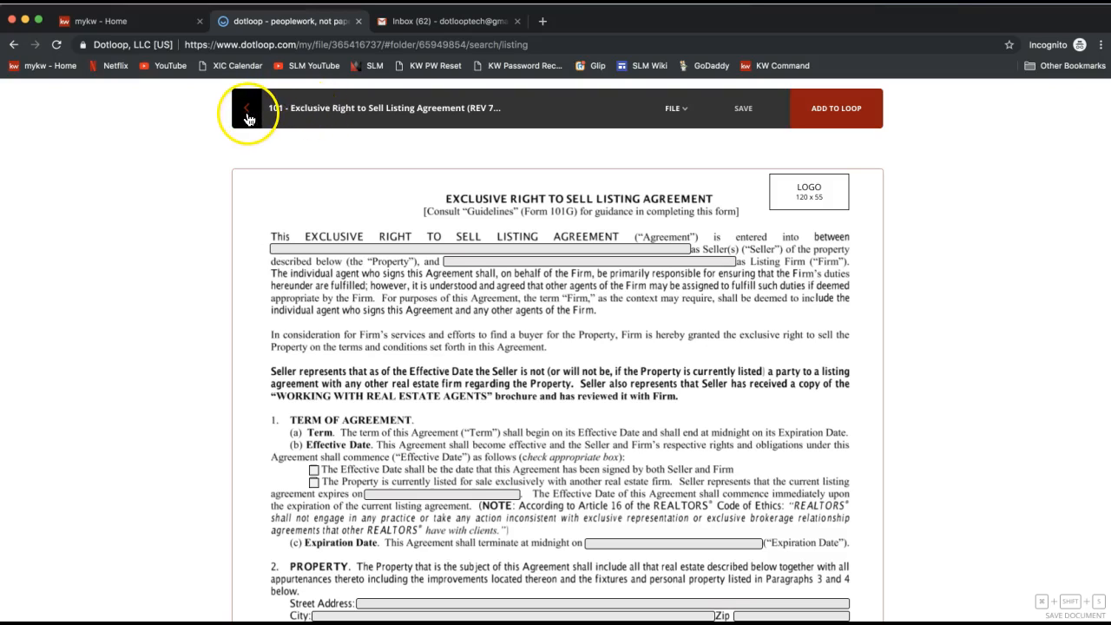
pyautogui.click(248, 118)
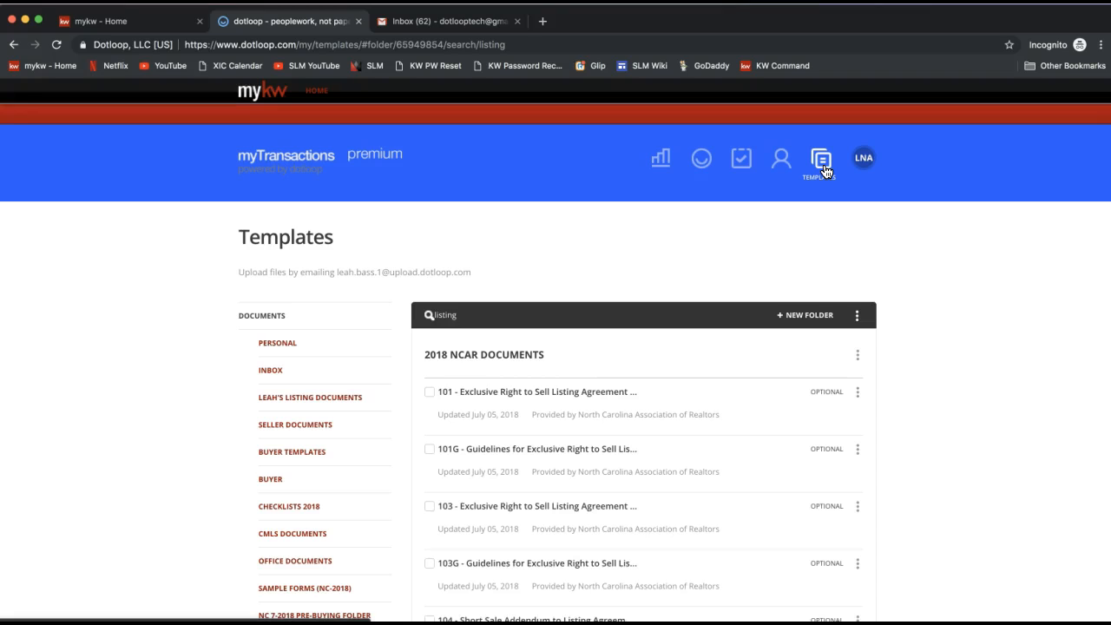
# Step: Scroll through the listing search results and back to the top of the list
pyautogui.scroll(-3, 216, 450)
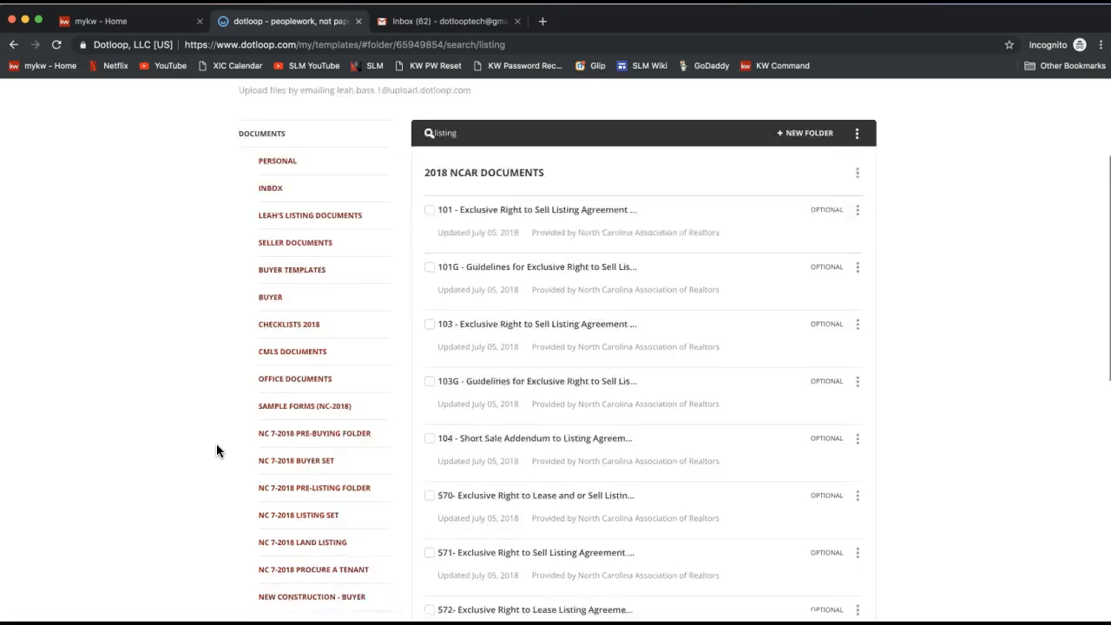
pyautogui.scroll(-3, 305, 424)
pyautogui.scroll(-3, 306, 424)
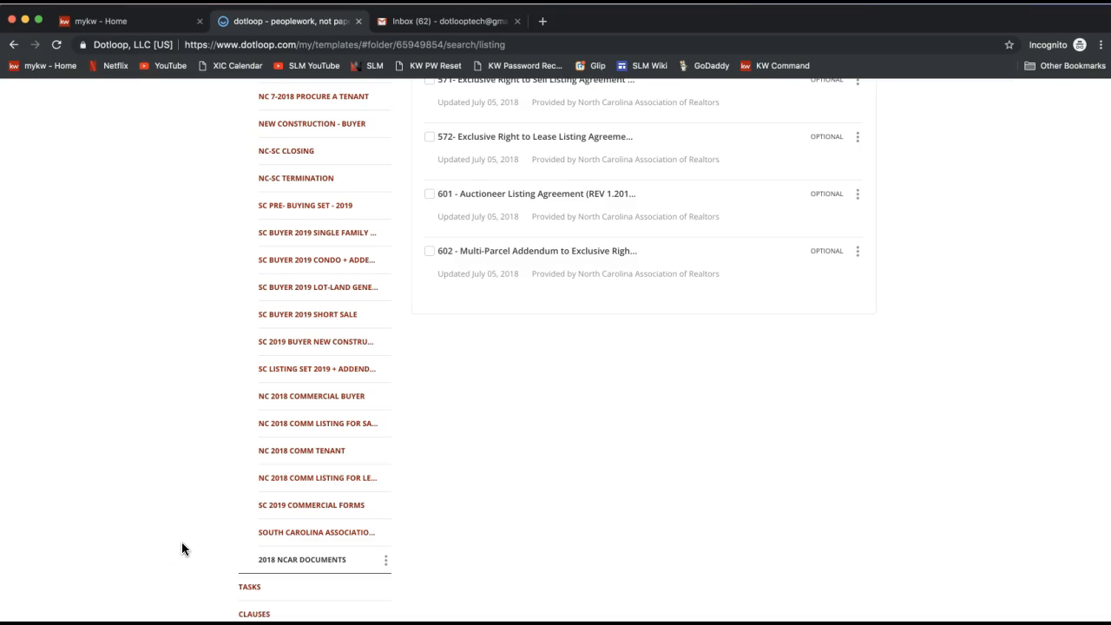
pyautogui.scroll(10, 181, 545)
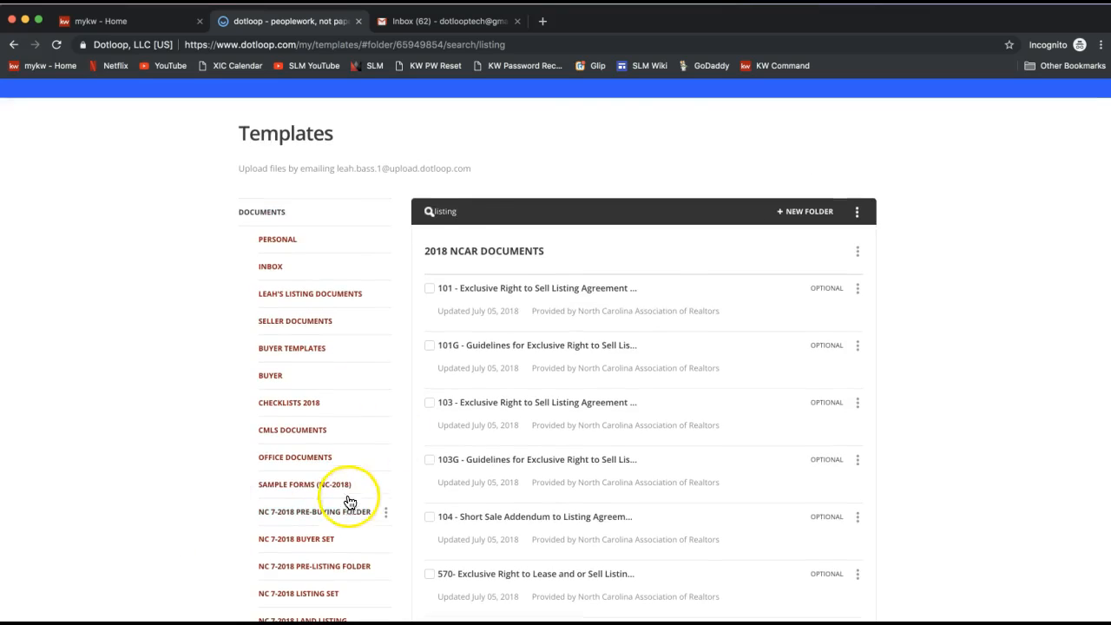
pyautogui.doubleClick(443, 211)
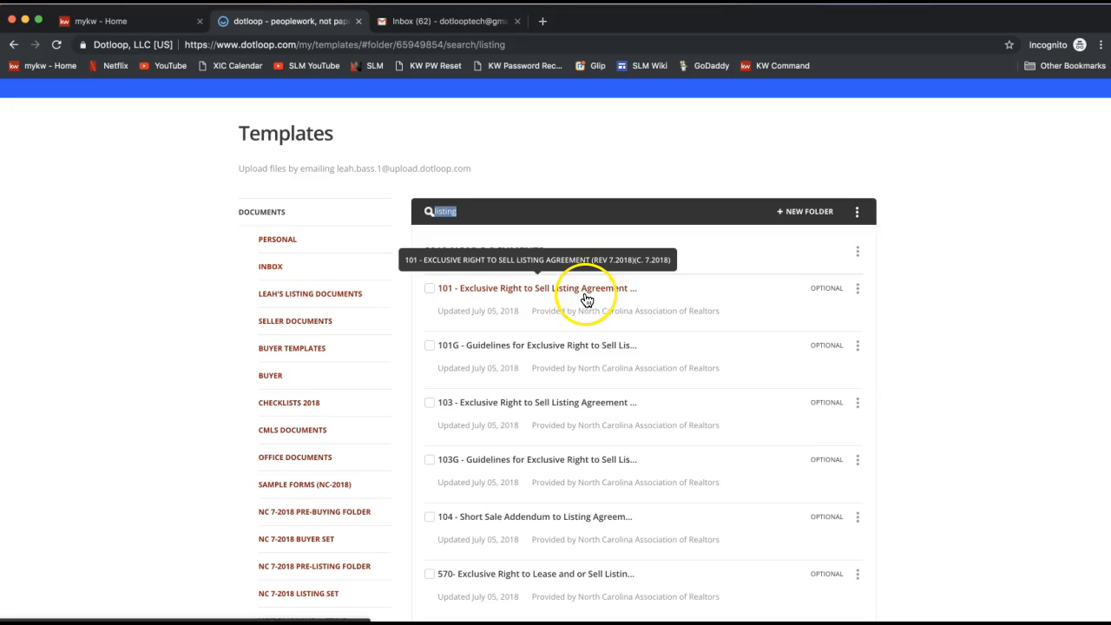
# Step: Open the options menu of the 101 listing agreement to show its Make a Copy and Download choices
pyautogui.click(857, 296)
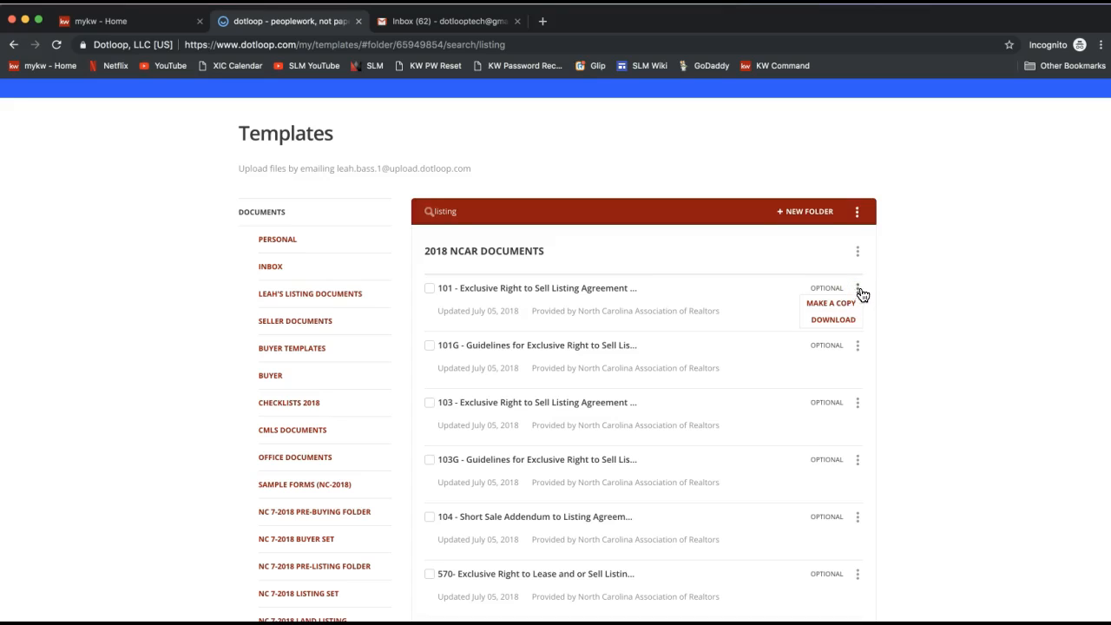
pyautogui.click(830, 323)
pyautogui.click(858, 293)
pyautogui.click(858, 292)
pyautogui.click(834, 326)
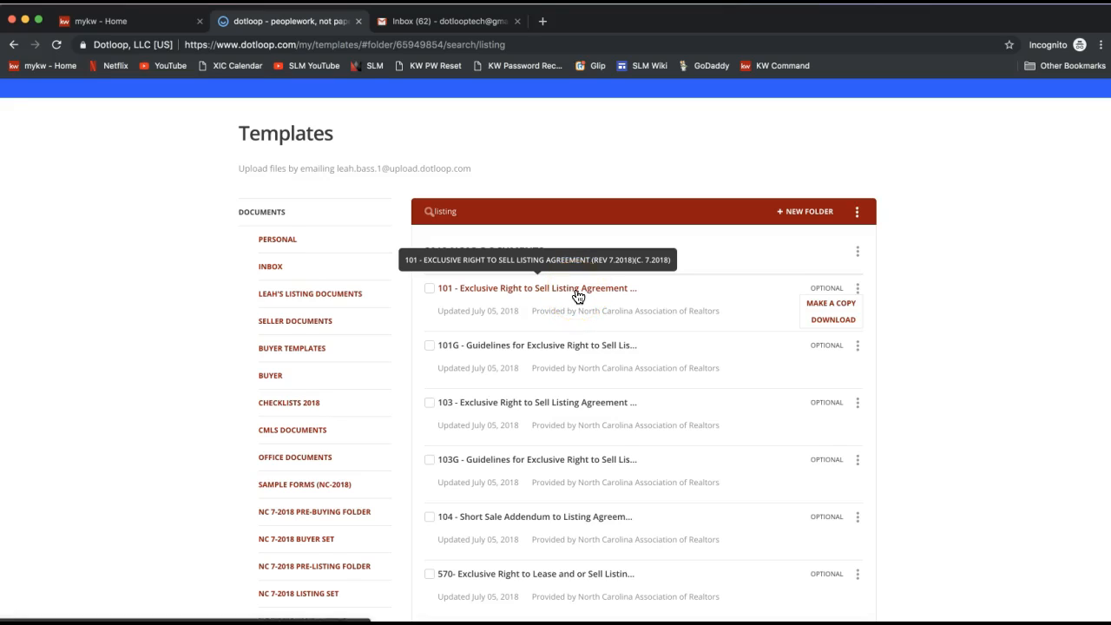
pyautogui.click(540, 298)
pyautogui.click(454, 211)
pyautogui.moveTo(458, 224); pyautogui.dragTo(429, 216)
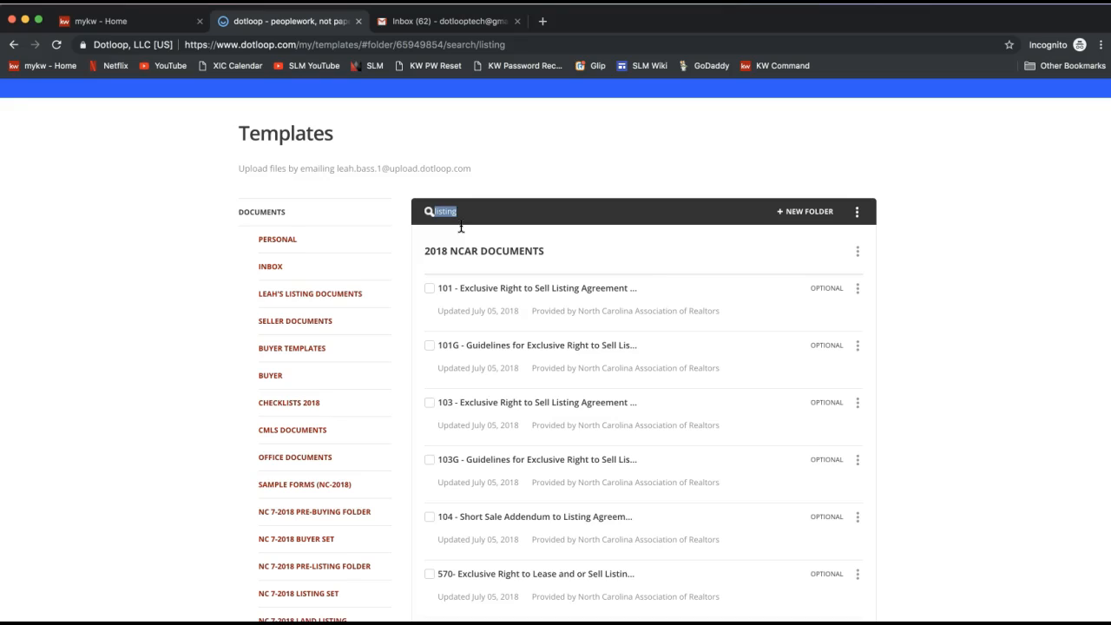
pyautogui.click(471, 211)
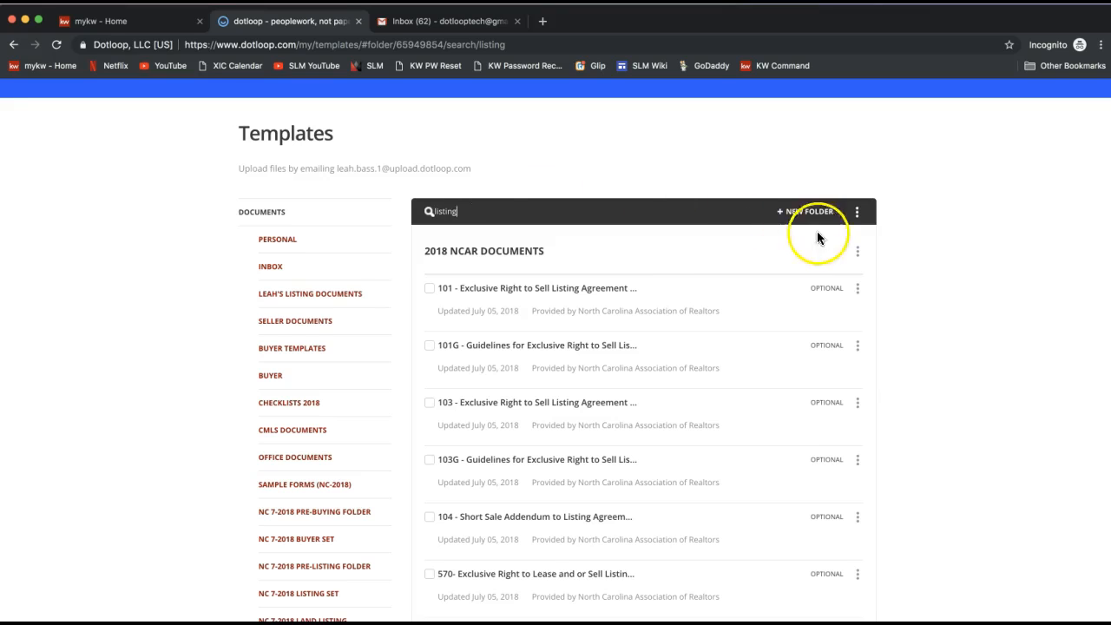
pyautogui.scroll(2, 607, 287)
pyautogui.click(708, 228)
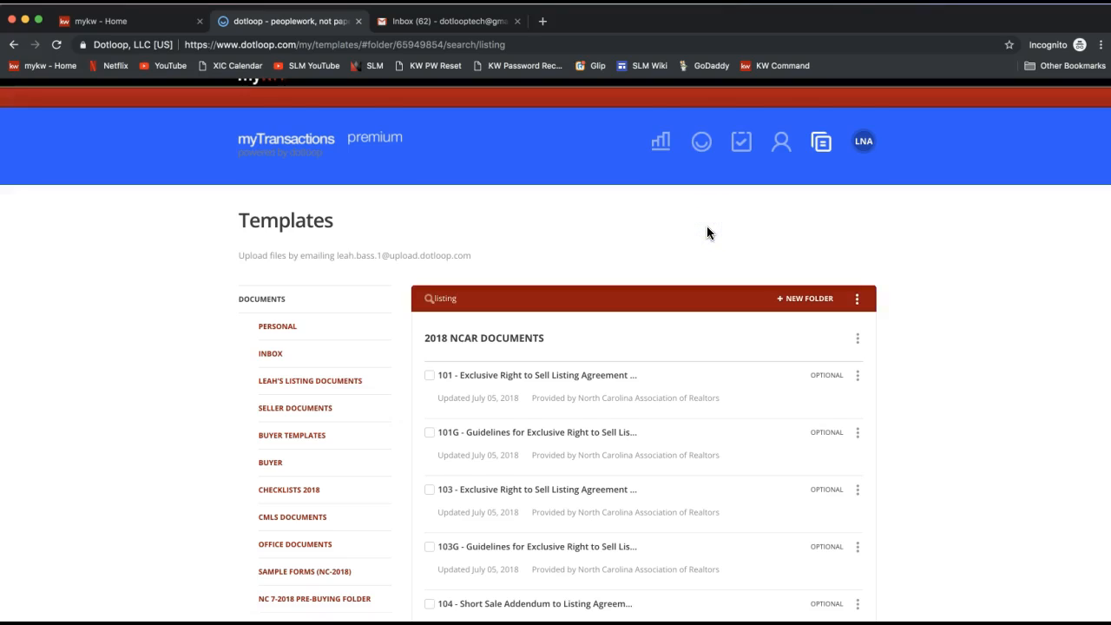
# Step: Go to the Loops page and start adding a new loop
pyautogui.click(702, 144)
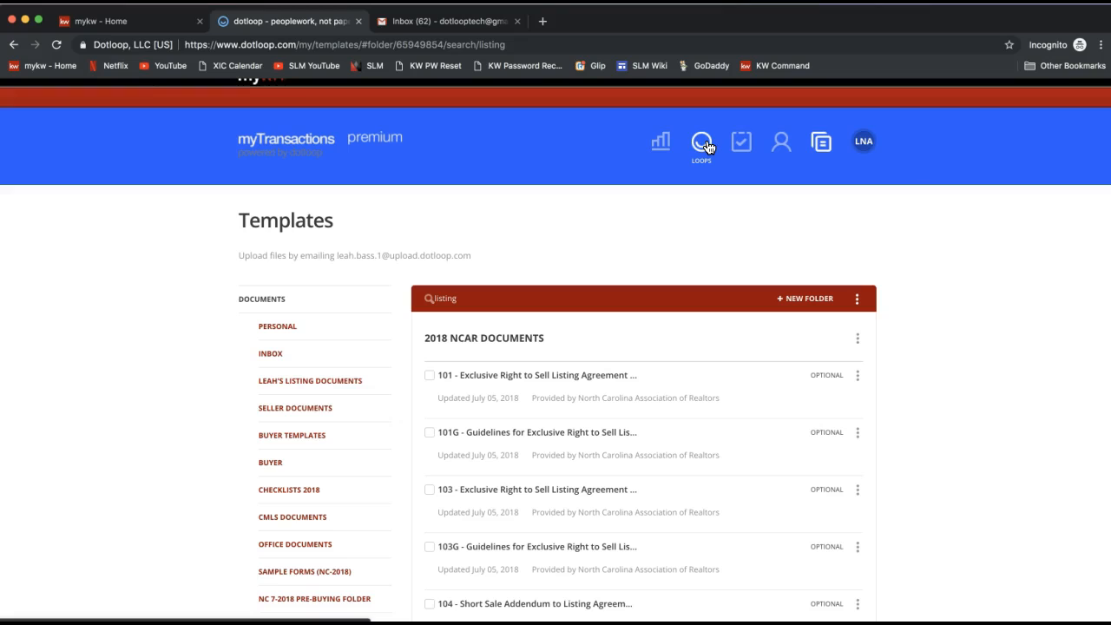
pyautogui.click(704, 146)
pyautogui.click(702, 144)
pyautogui.click(703, 144)
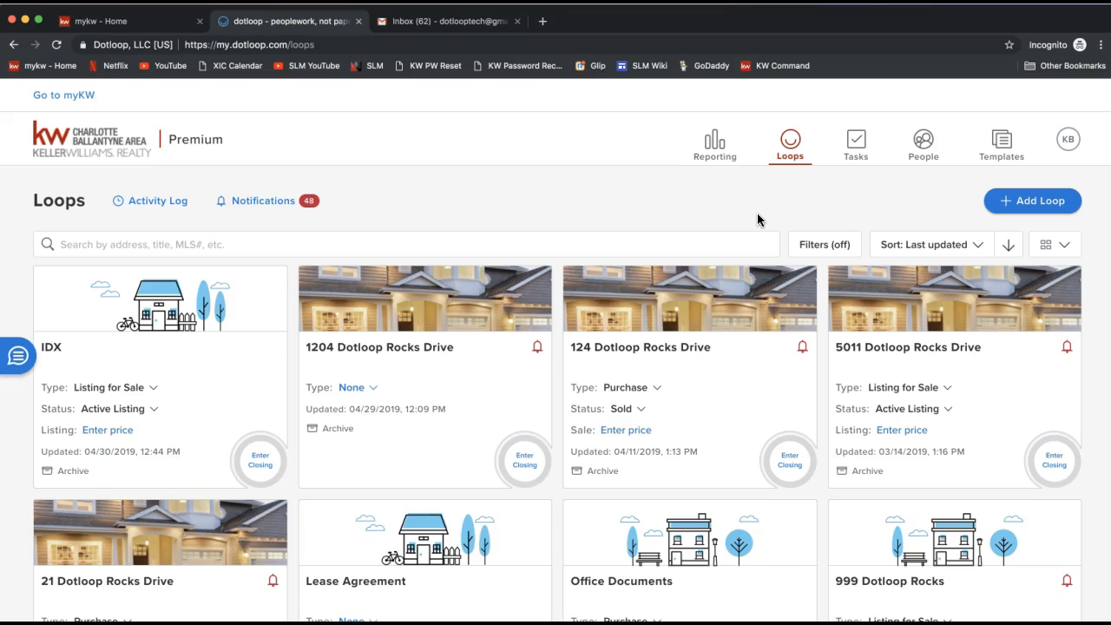
pyautogui.click(803, 139)
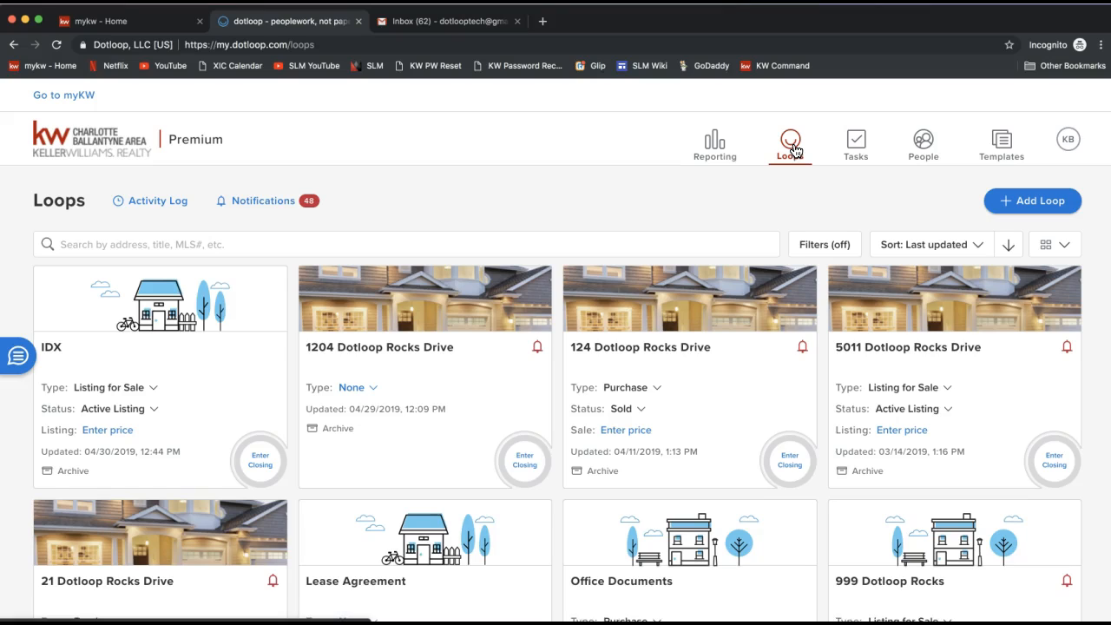
pyautogui.click(1023, 206)
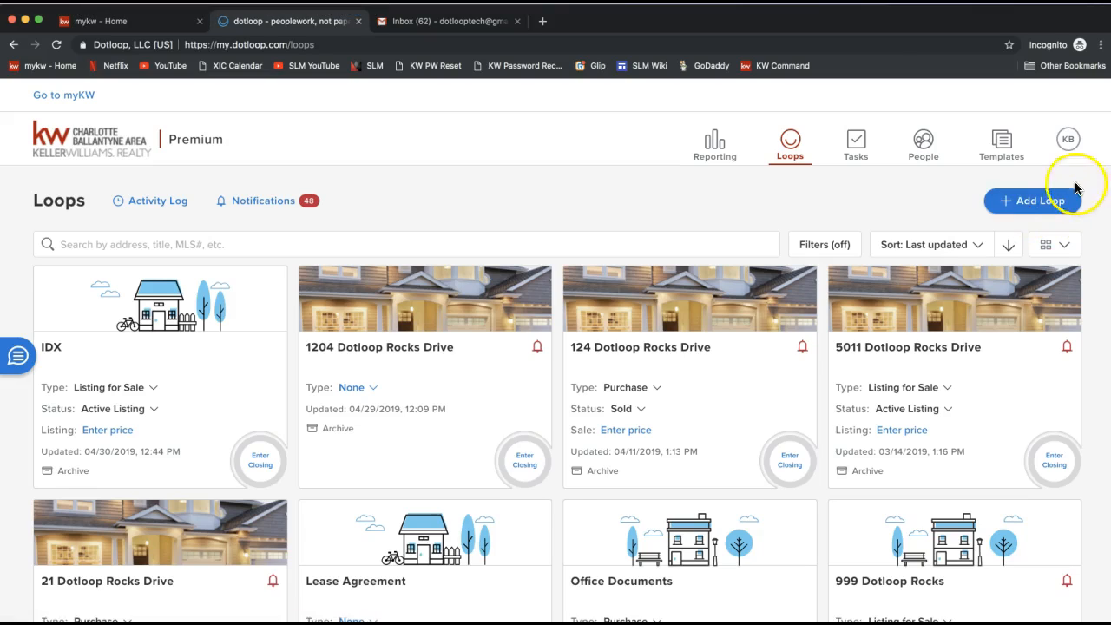
pyautogui.click(1037, 206)
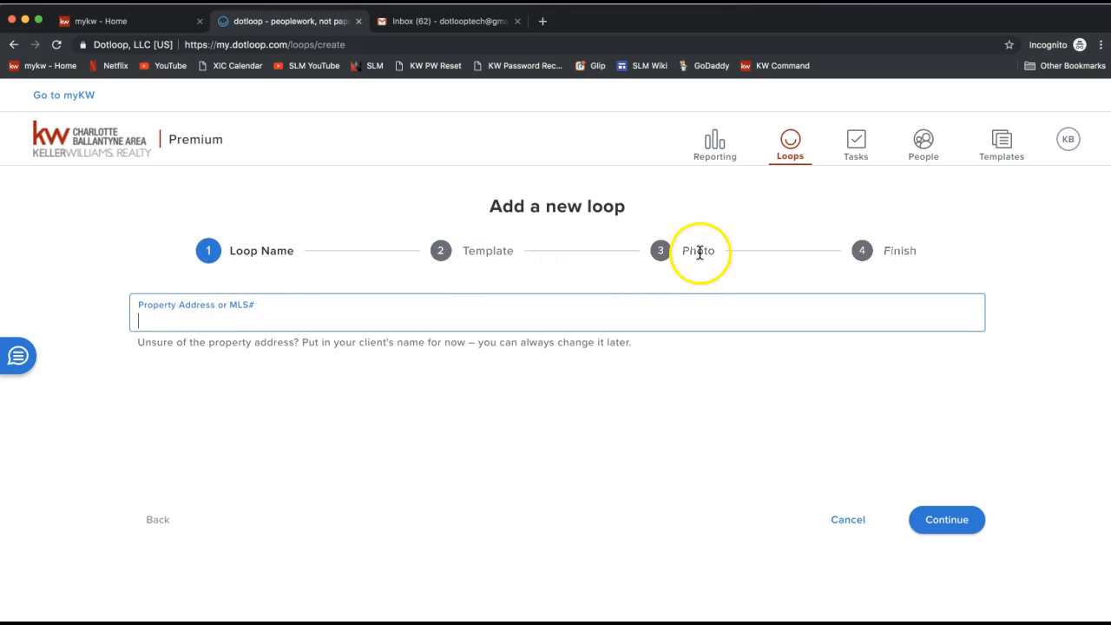
# Step: Name the new loop 9876 Dotloop Rocks Drive and continue to the template step
pyautogui.click(234, 250)
pyautogui.moveTo(234, 251); pyautogui.dragTo(293, 251)
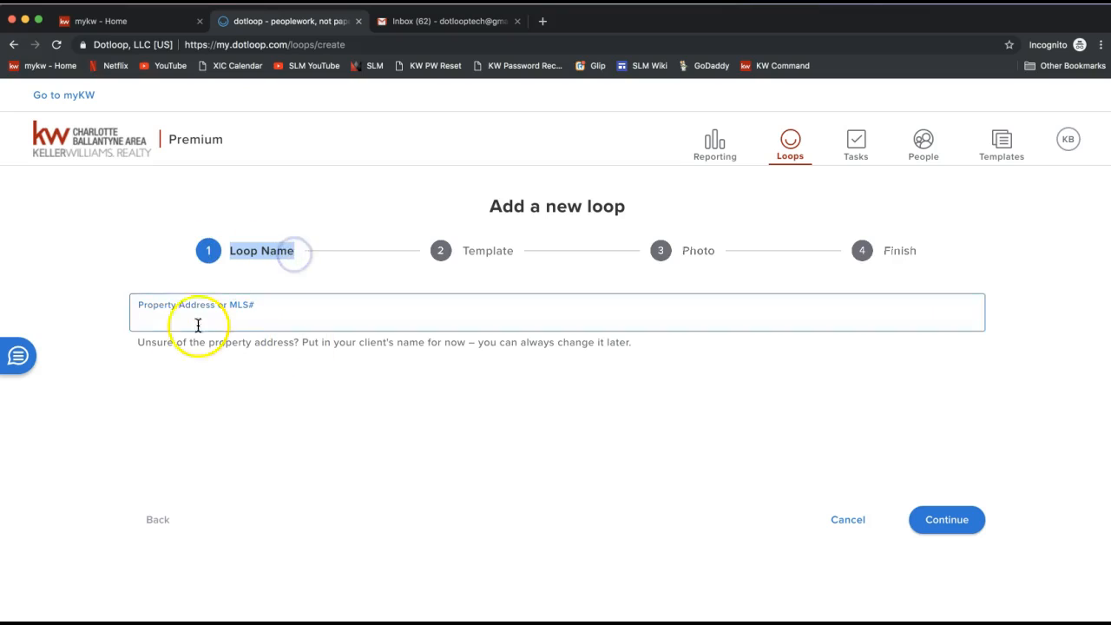
pyautogui.click(154, 322)
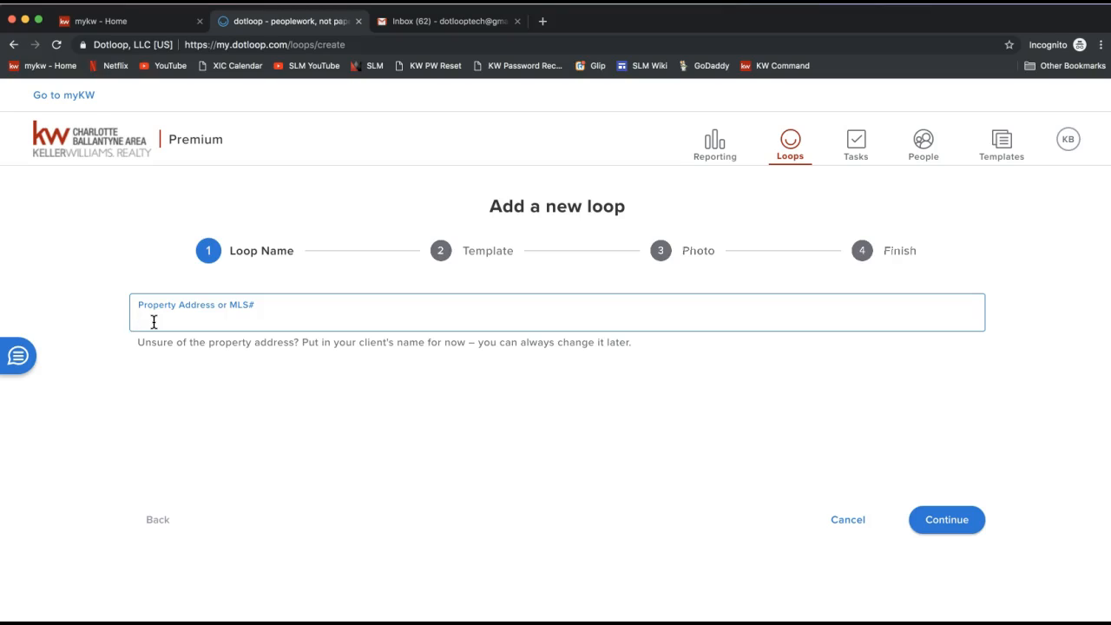
pyautogui.write('1')
pyautogui.press('BackSpace')
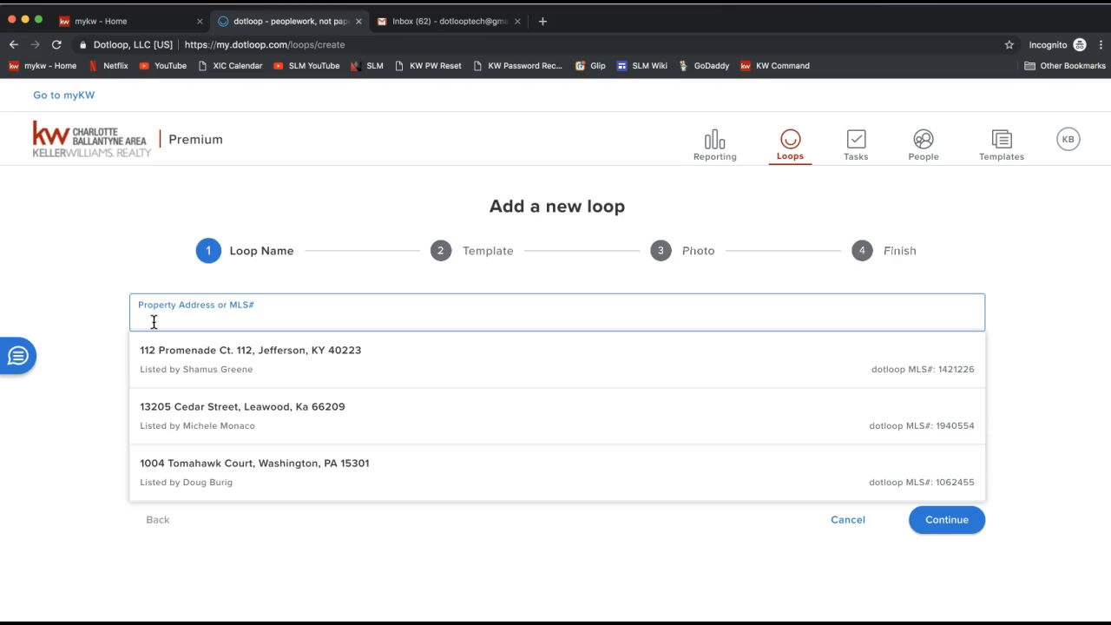
pyautogui.write('98')
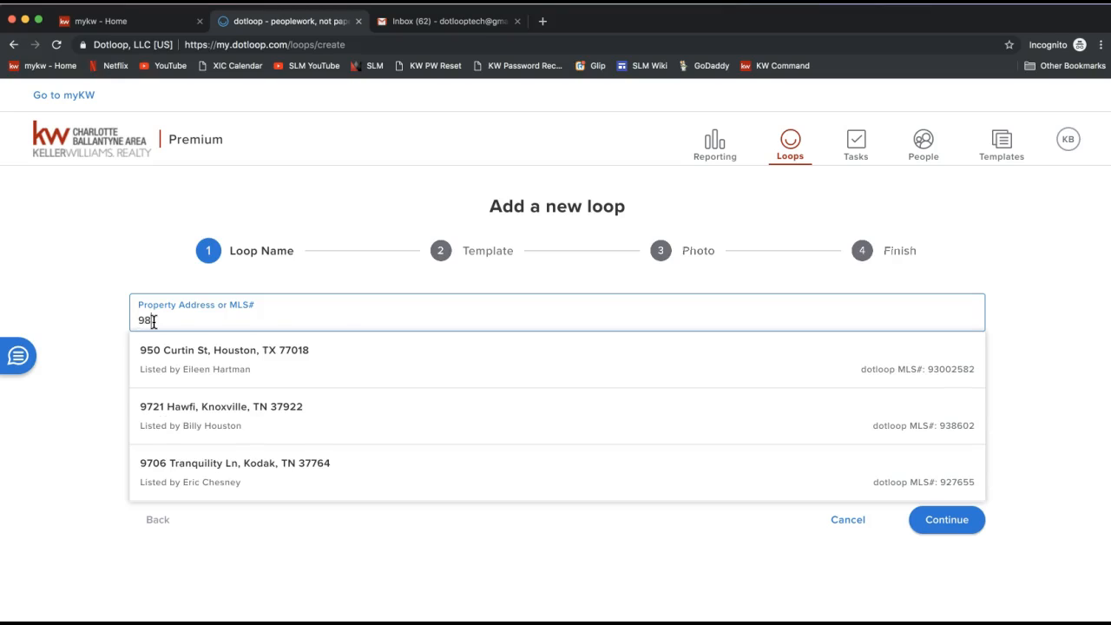
pyautogui.write('76 Do')
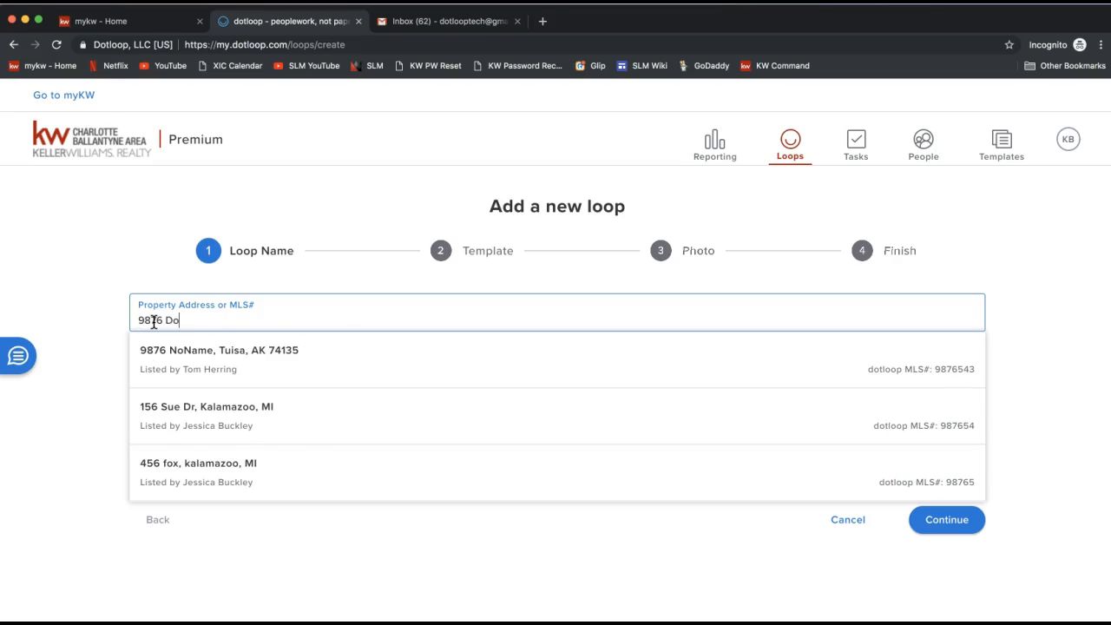
pyautogui.write('tloop Rocks Drive')
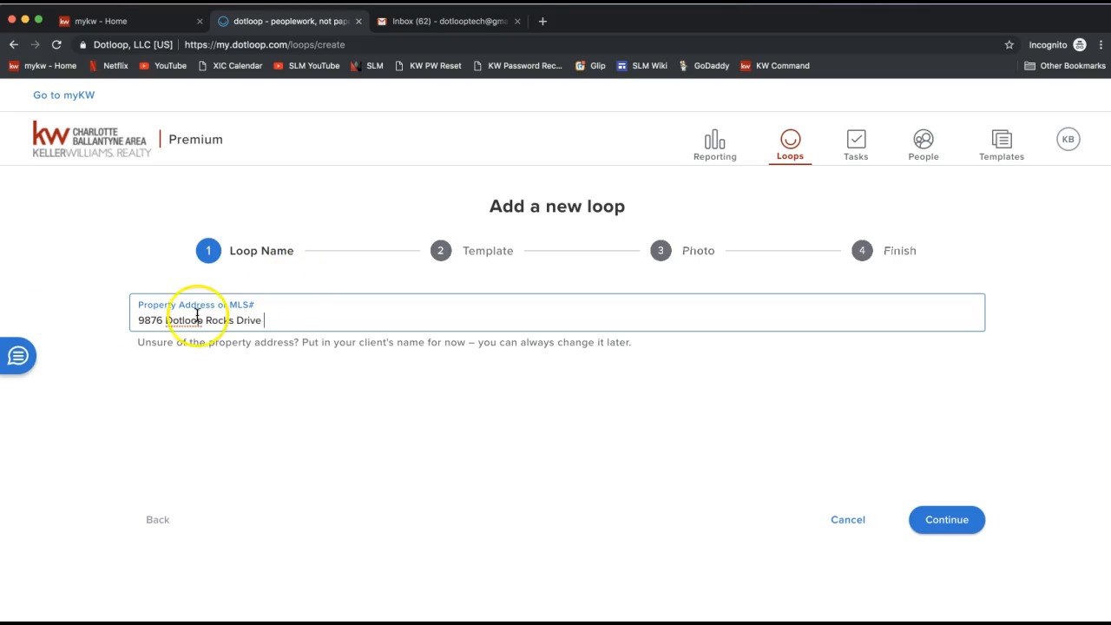
pyautogui.tripleClick(183, 319)
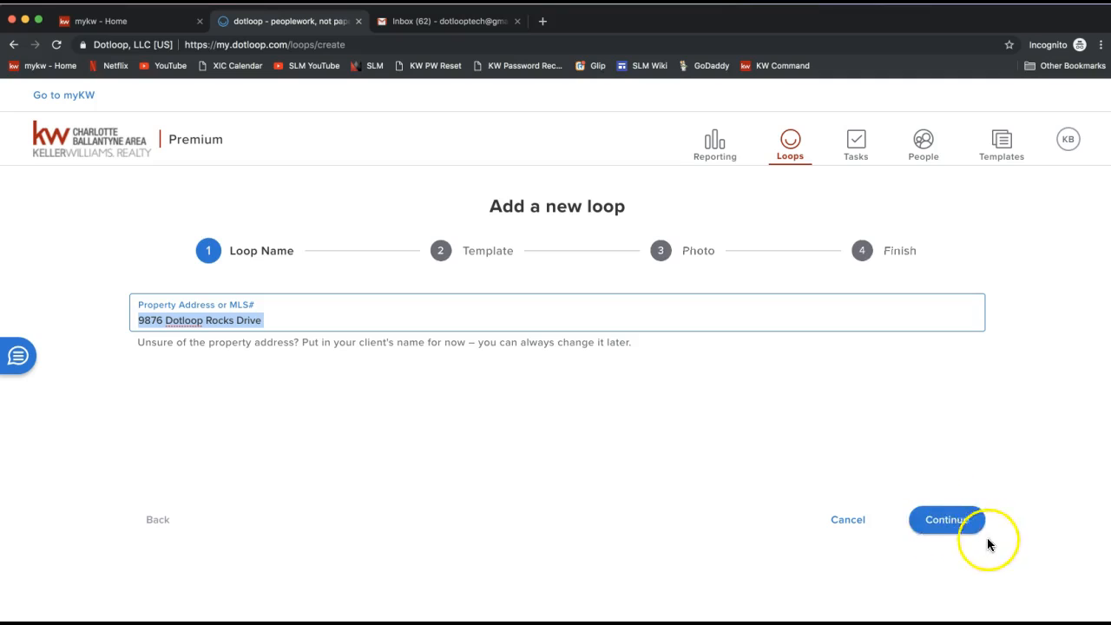
pyautogui.click(943, 531)
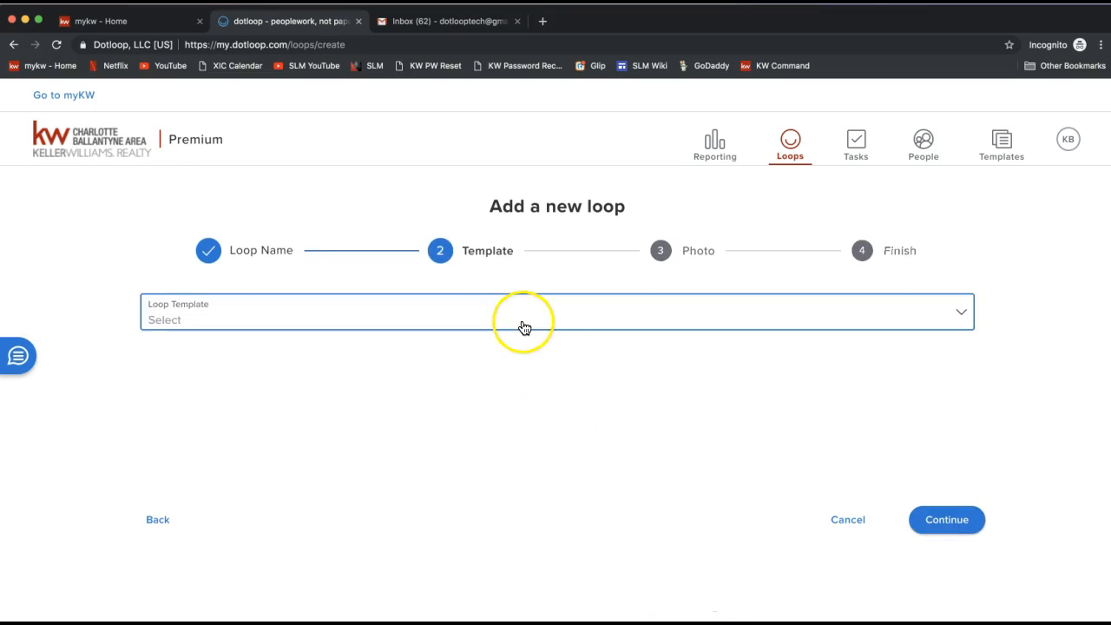
# Step: Open the loop template list and browse the available templates without choosing one
pyautogui.doubleClick(483, 252)
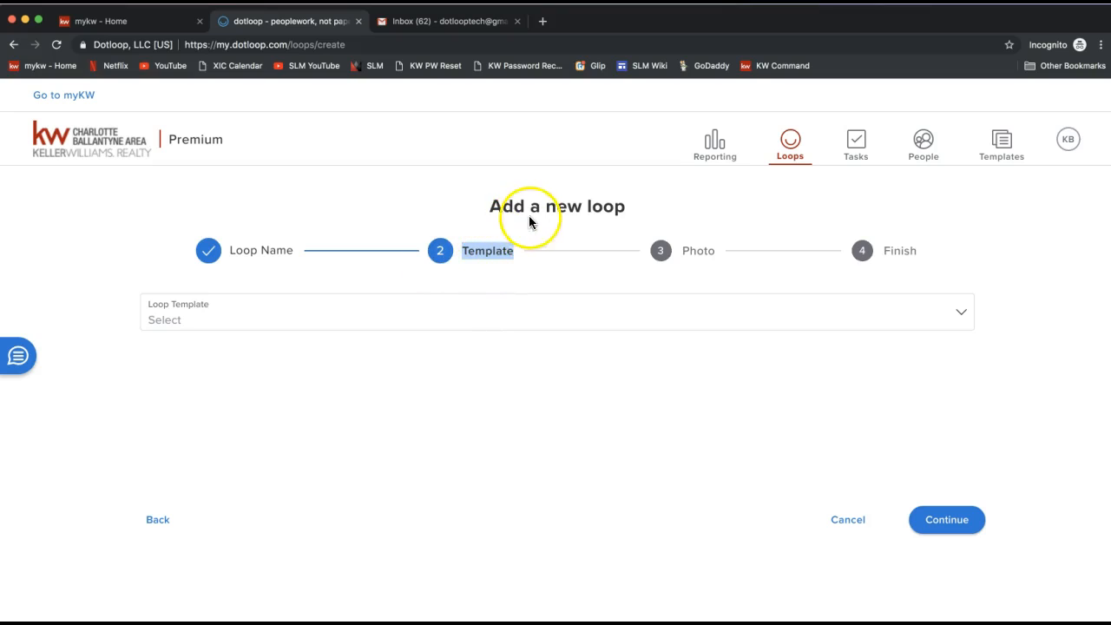
pyautogui.click(385, 318)
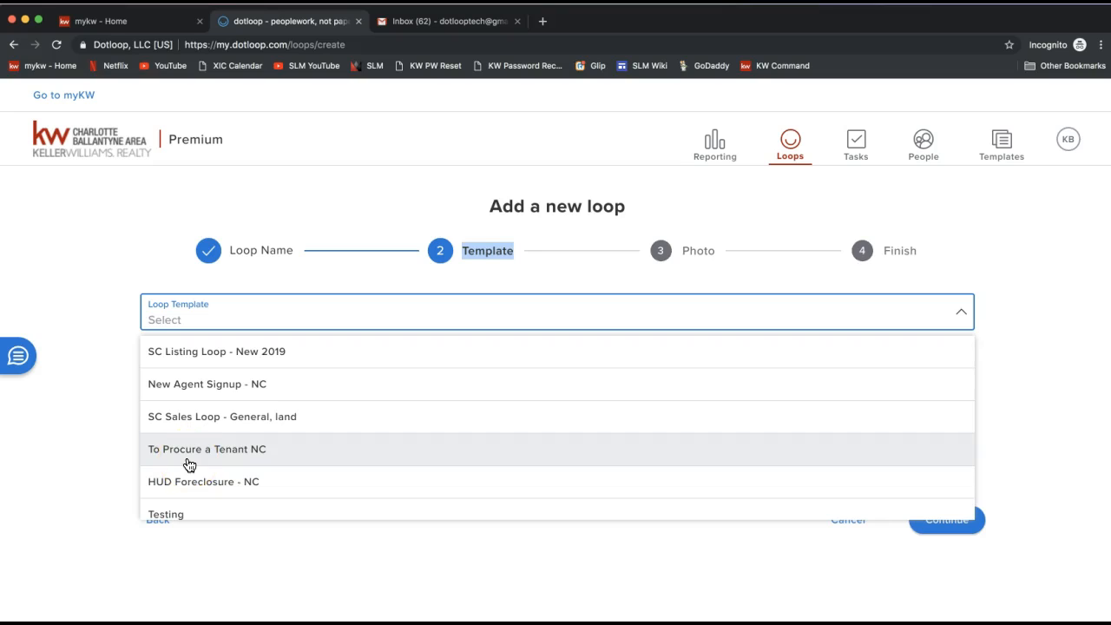
pyautogui.scroll(-4, 189, 465)
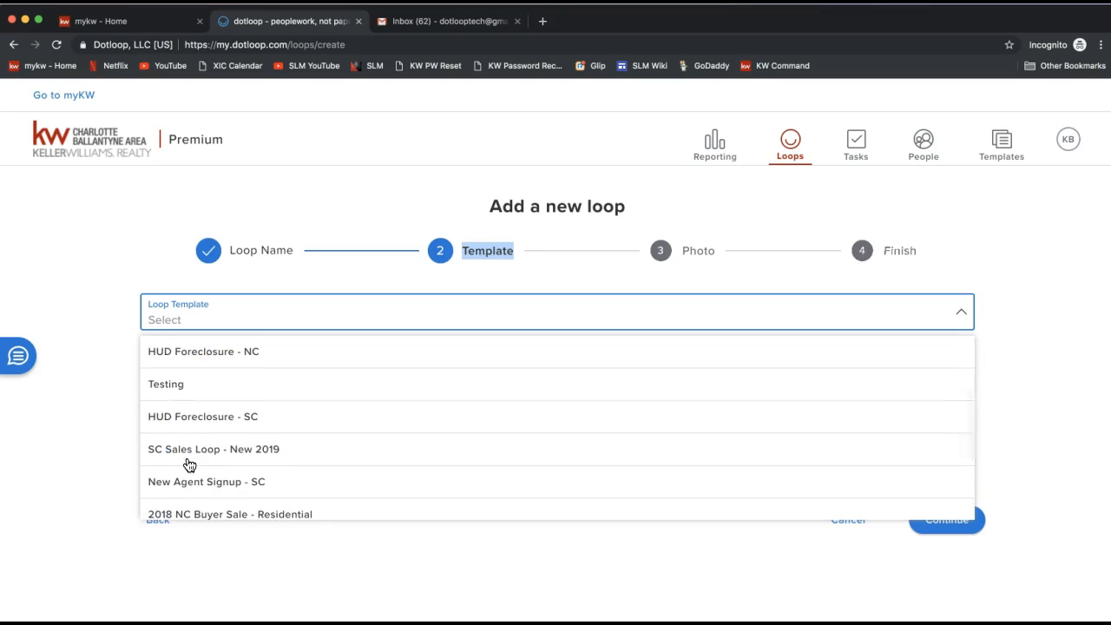
pyautogui.scroll(-1, 190, 465)
pyautogui.scroll(-1, 189, 465)
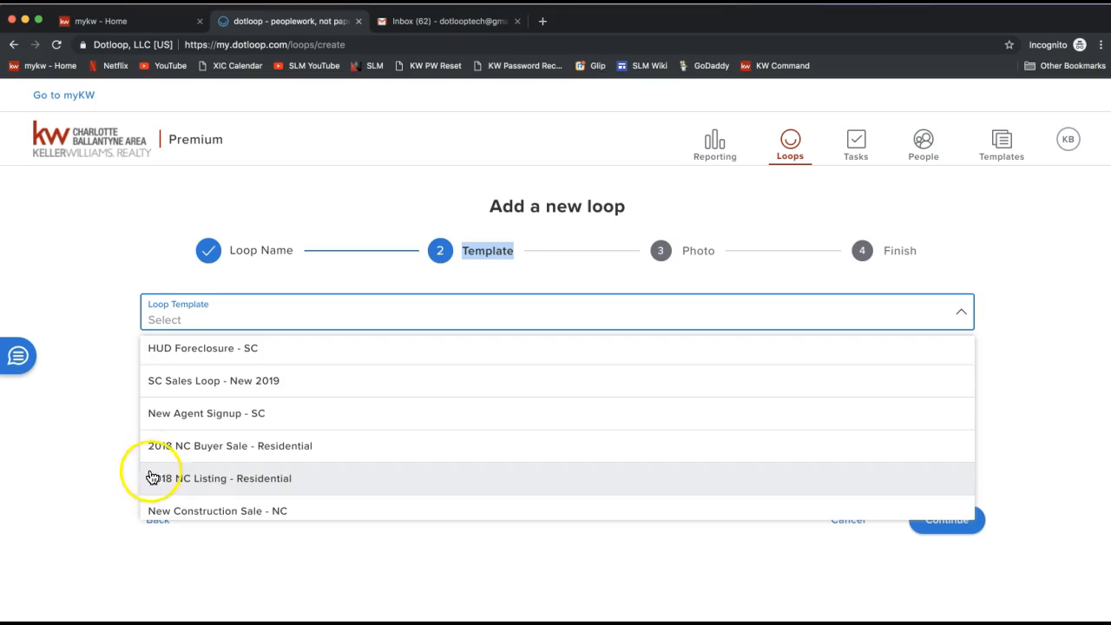
pyautogui.click(90, 444)
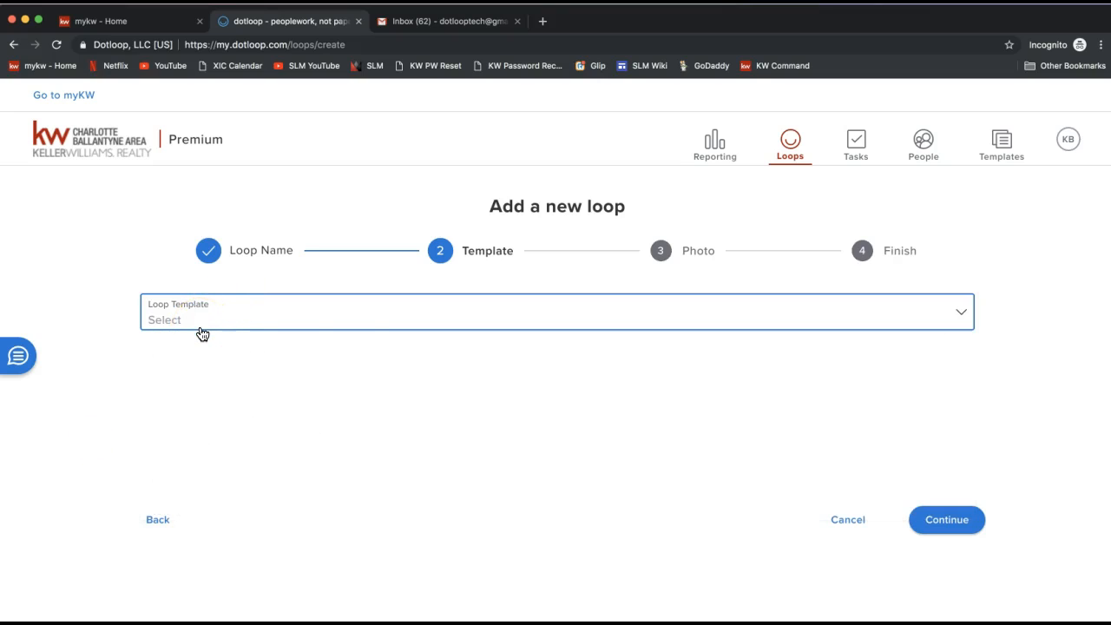
# Step: Continue past the template step without selecting a loop template, moving on to the photo step
pyautogui.click(944, 532)
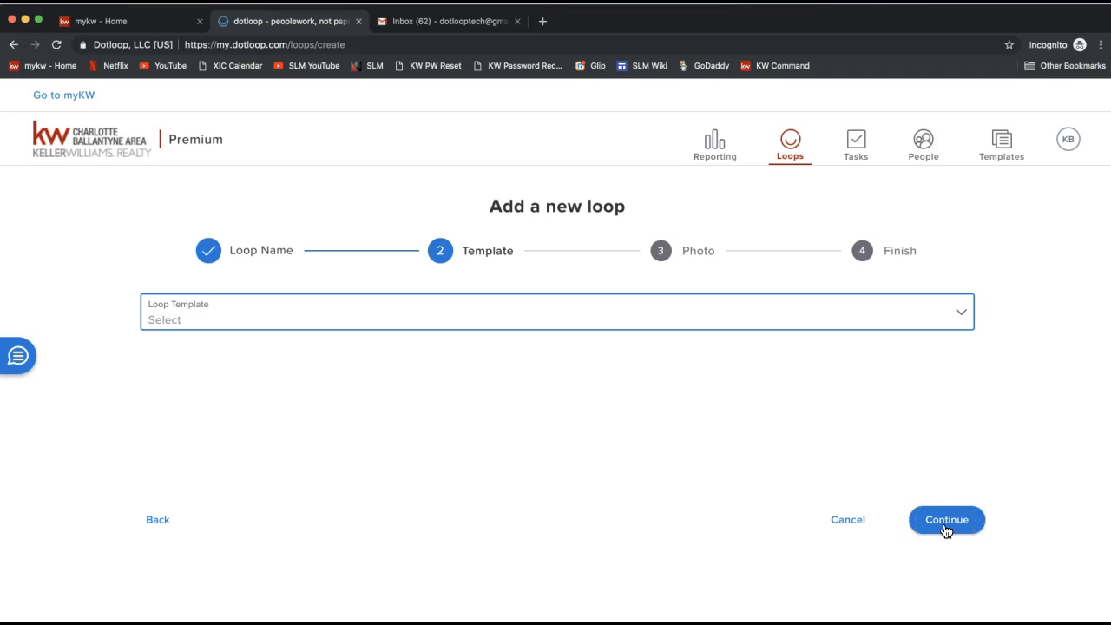
pyautogui.click(946, 531)
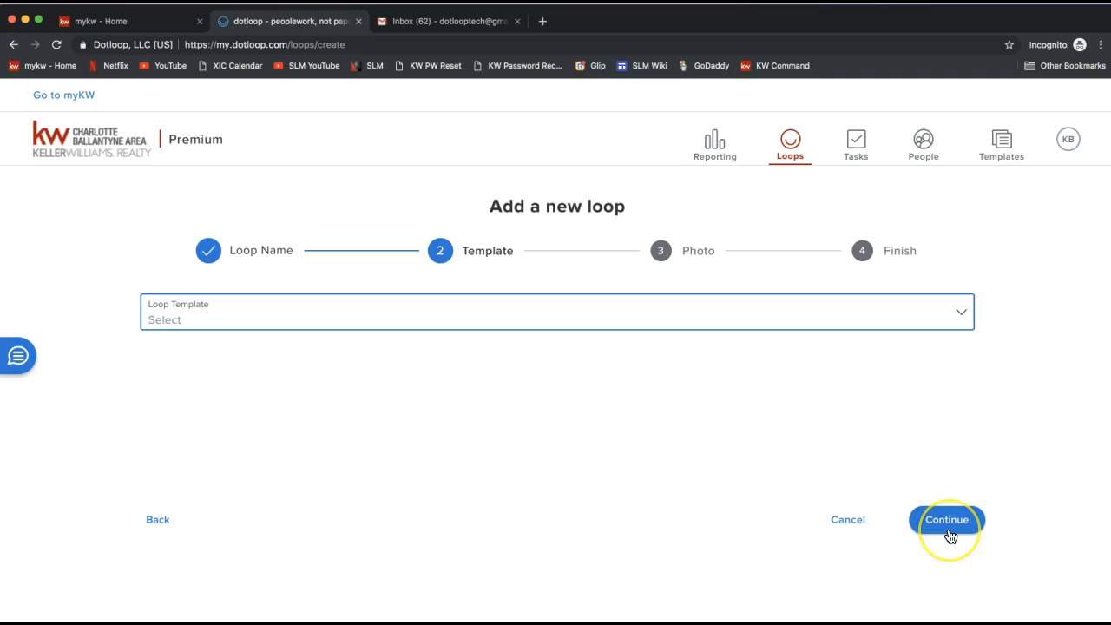
pyautogui.click(946, 528)
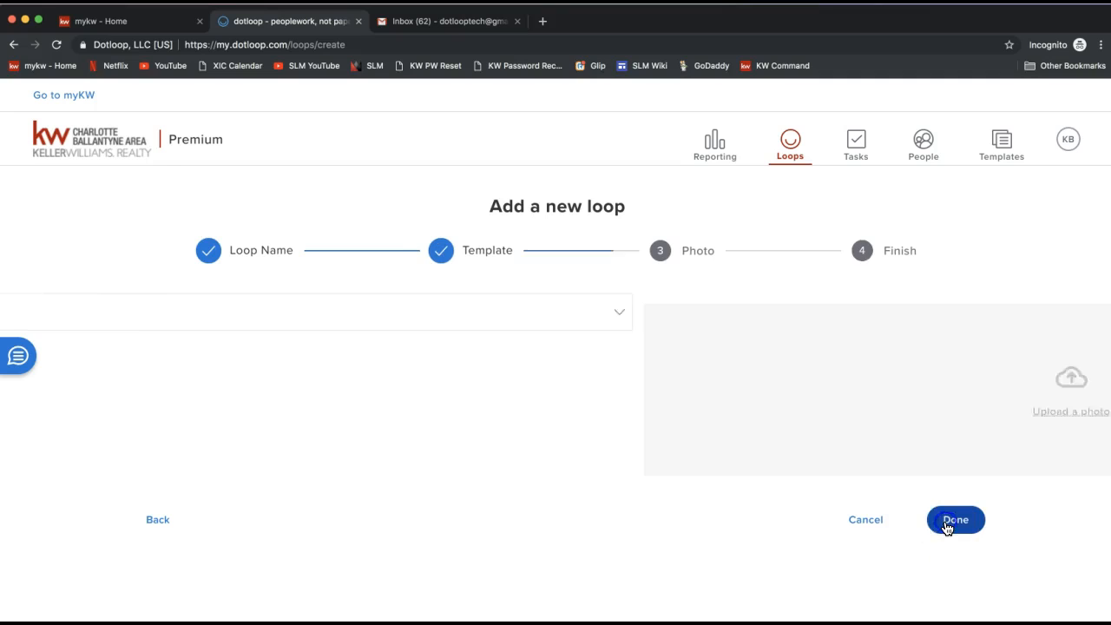
pyautogui.doubleClick(694, 251)
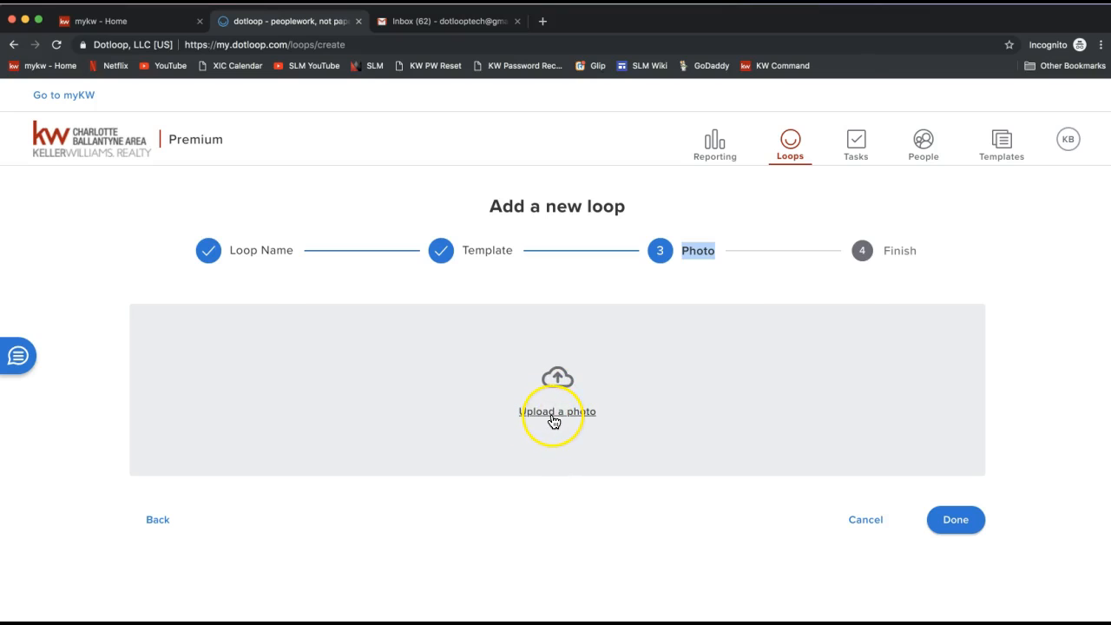
# Step: Upload Home.jpg from the Desktop folder as the loop photo and finish creating the loop
pyautogui.click(553, 418)
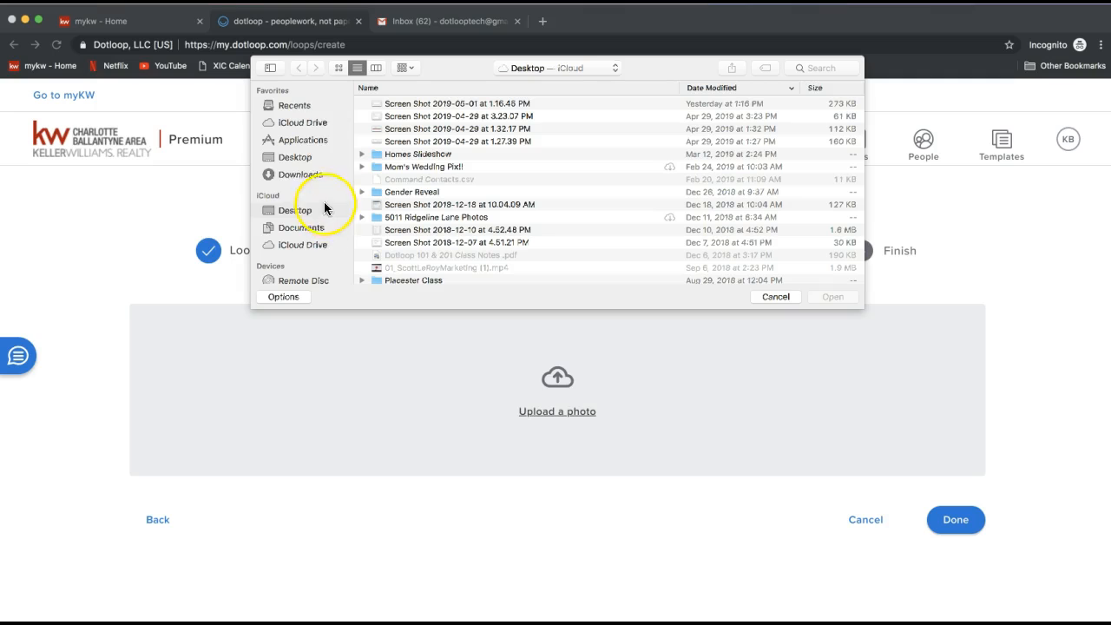
pyautogui.click(295, 158)
pyautogui.scroll(-6, 458, 195)
pyautogui.scroll(-10, 458, 196)
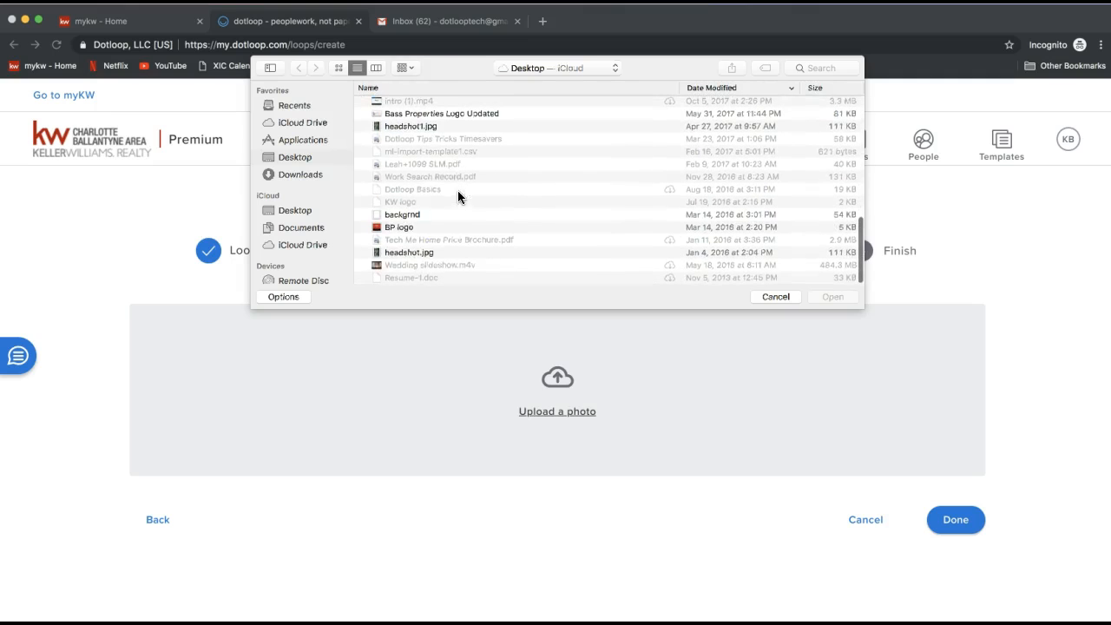
pyautogui.scroll(5, 421, 233)
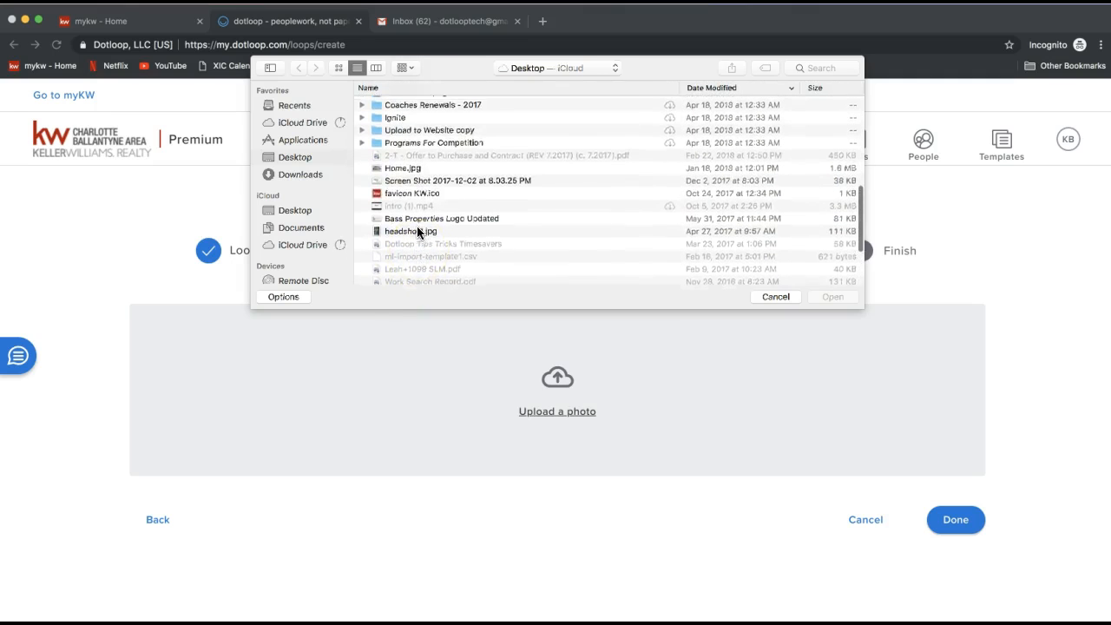
pyautogui.doubleClick(403, 168)
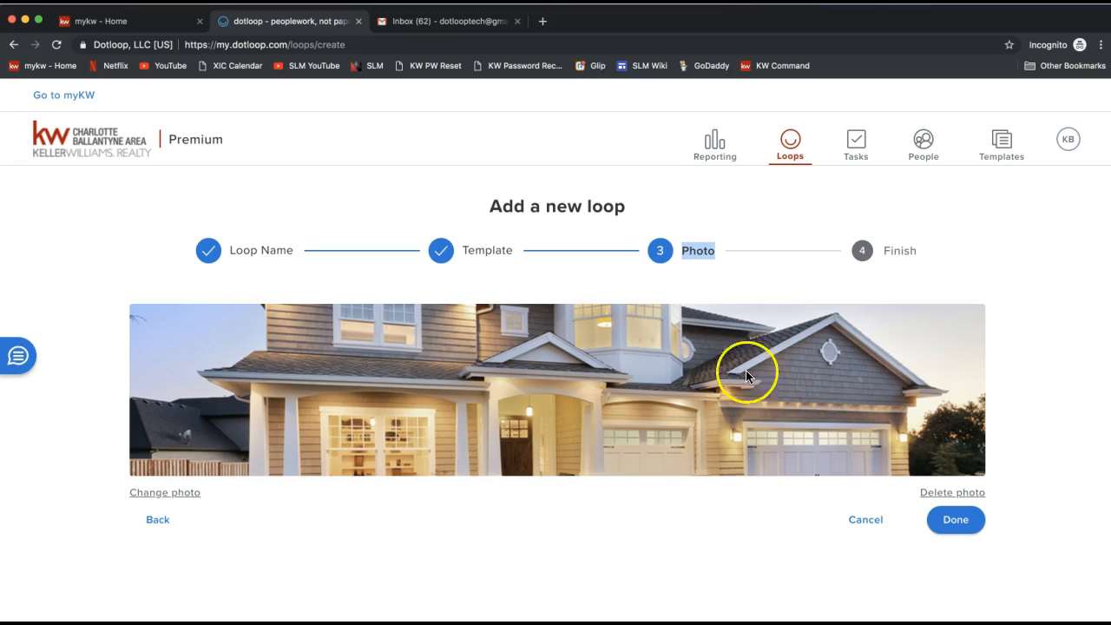
pyautogui.click(958, 524)
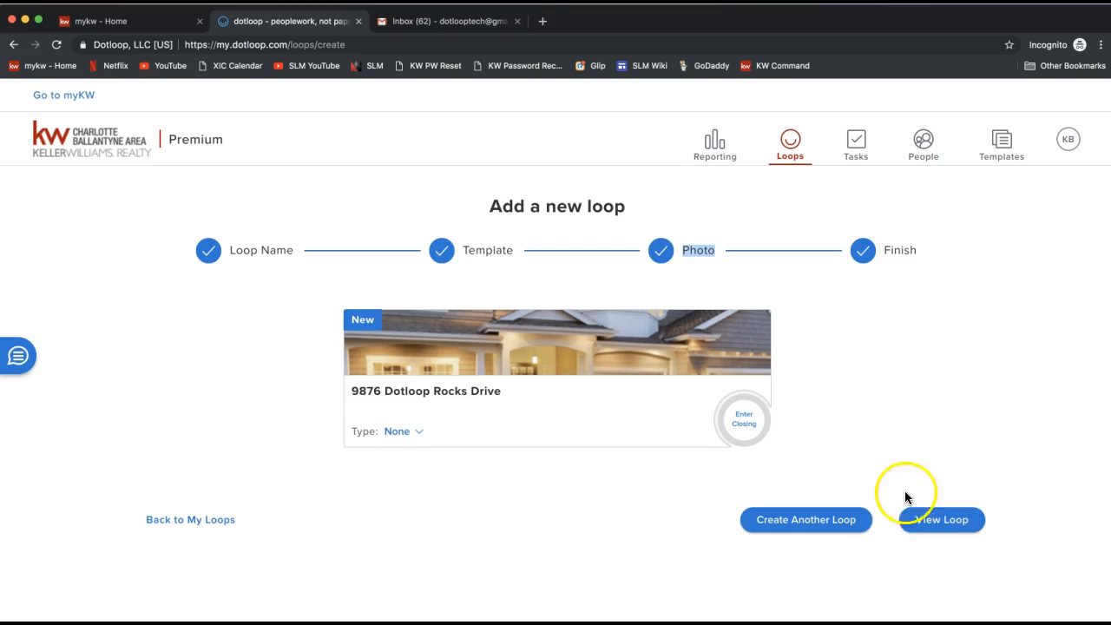
# Step: Open the new loop and review its Documents, Local Service Providers and People sections
pyautogui.click(950, 528)
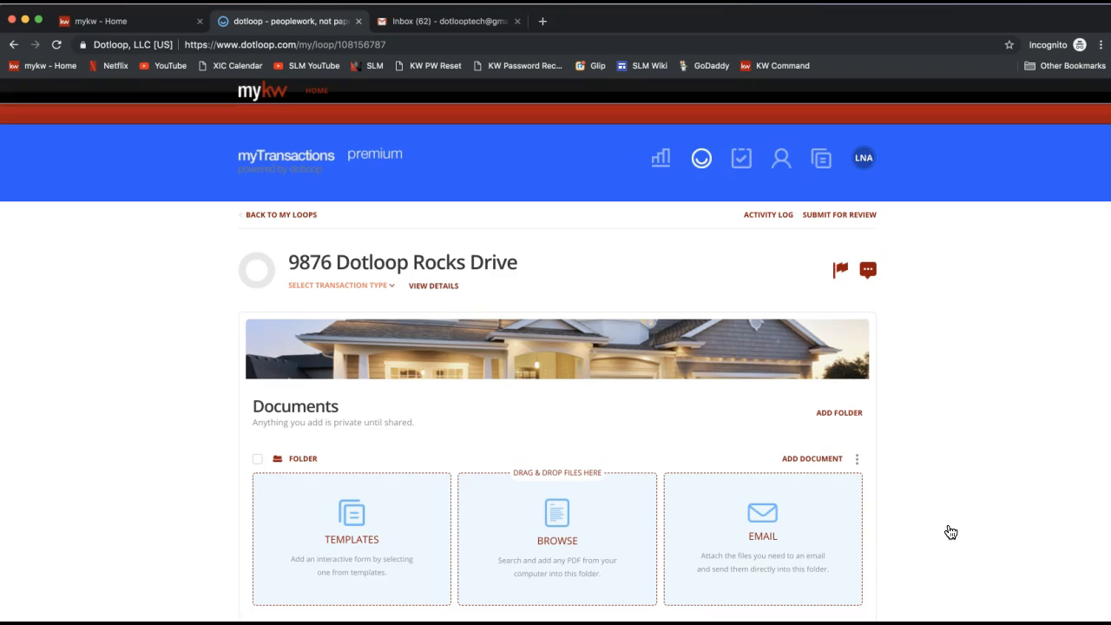
pyautogui.click(919, 357)
pyautogui.doubleClick(286, 406)
pyautogui.scroll(-1, 198, 434)
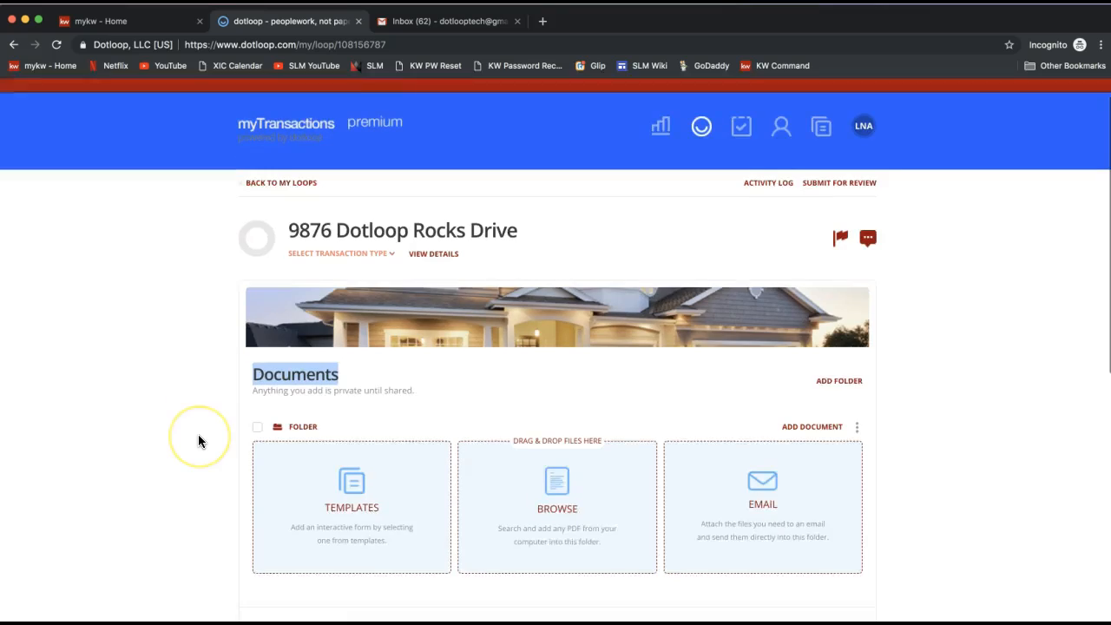
pyautogui.scroll(-3, 198, 435)
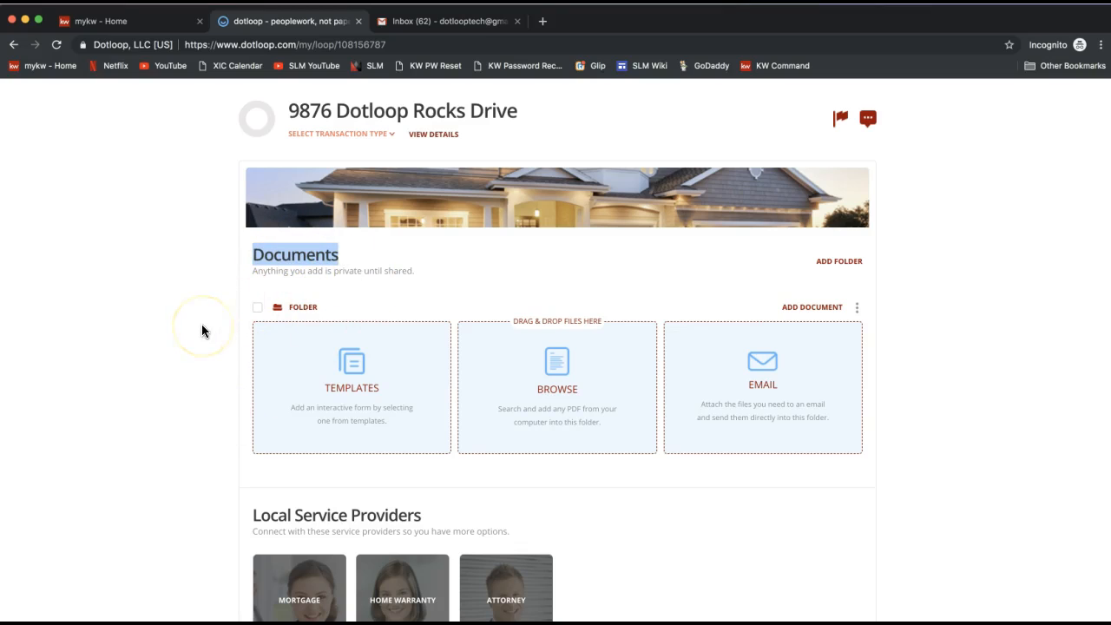
pyautogui.scroll(-5, 202, 330)
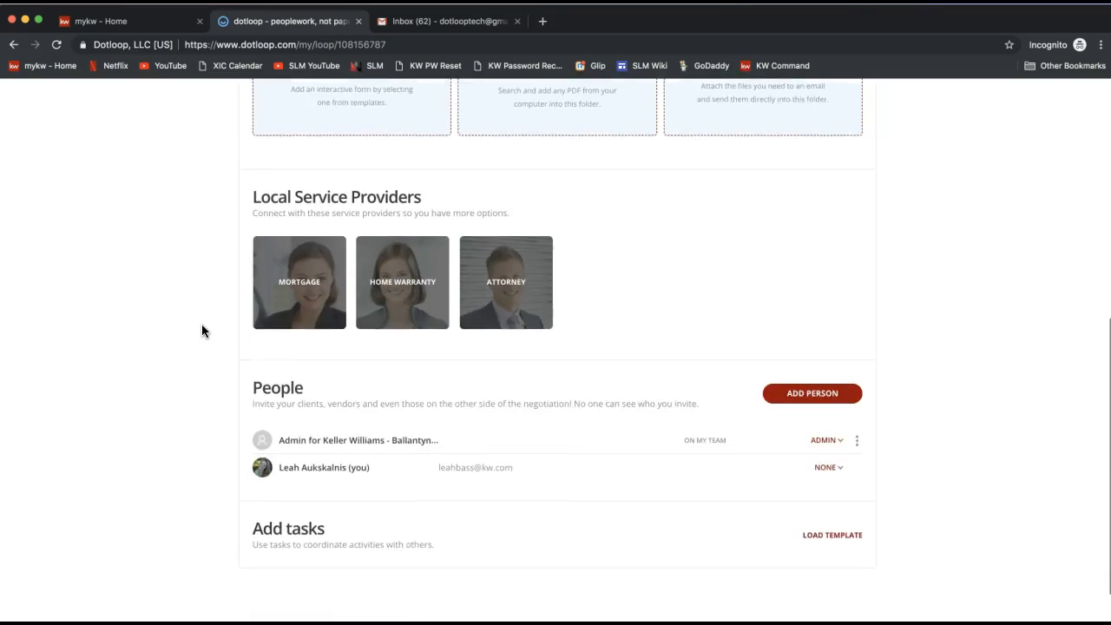
pyautogui.doubleClick(280, 318)
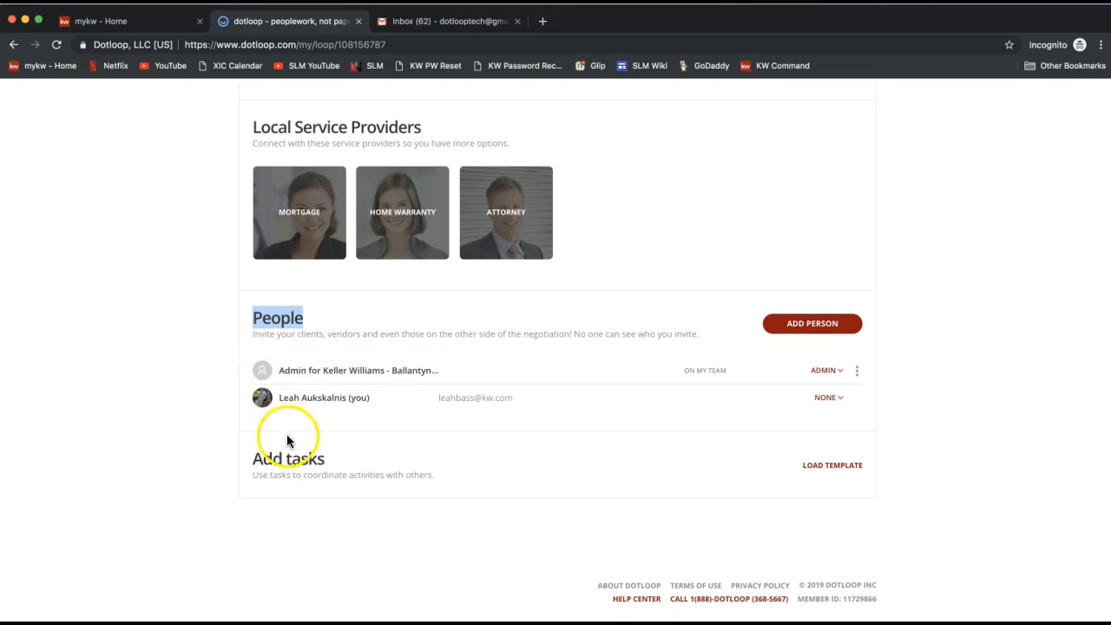
pyautogui.moveTo(282, 397); pyautogui.dragTo(374, 404)
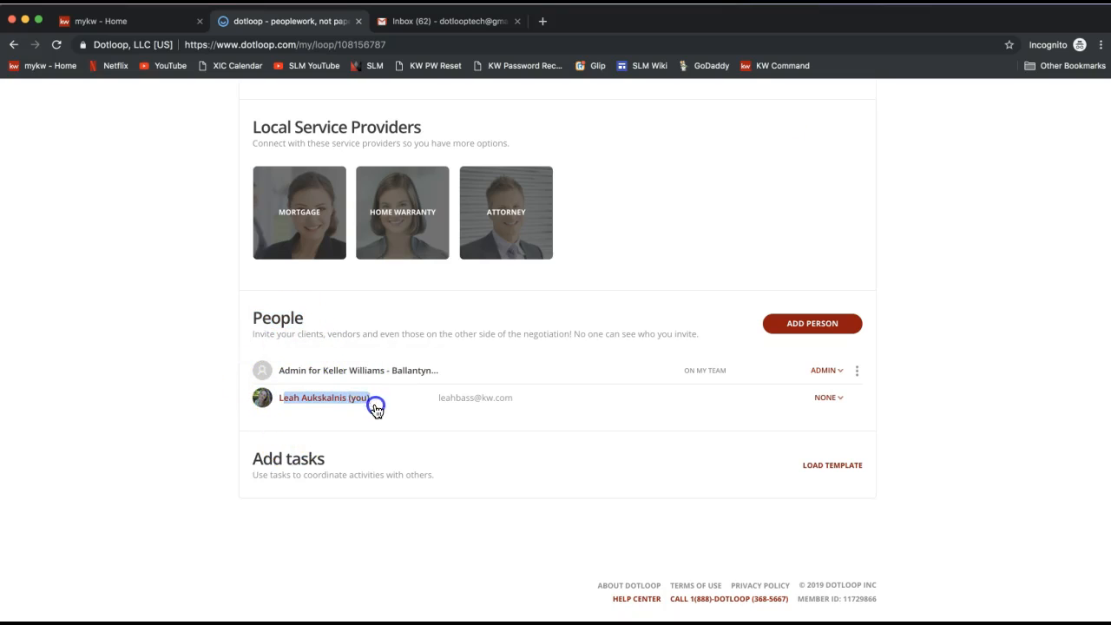
pyautogui.click(797, 289)
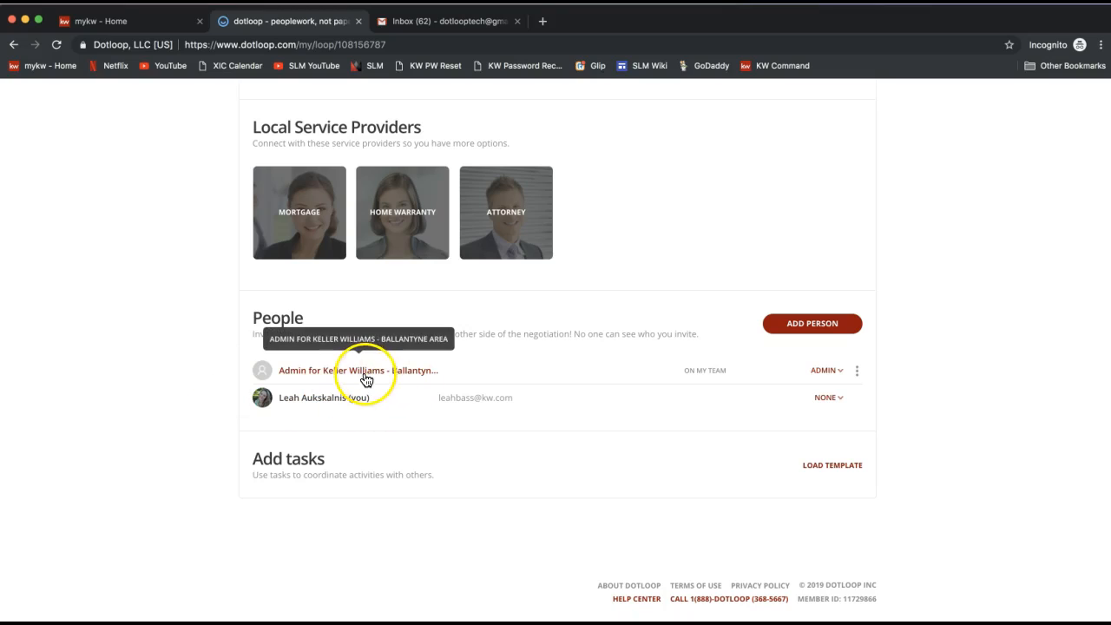
pyautogui.click(148, 400)
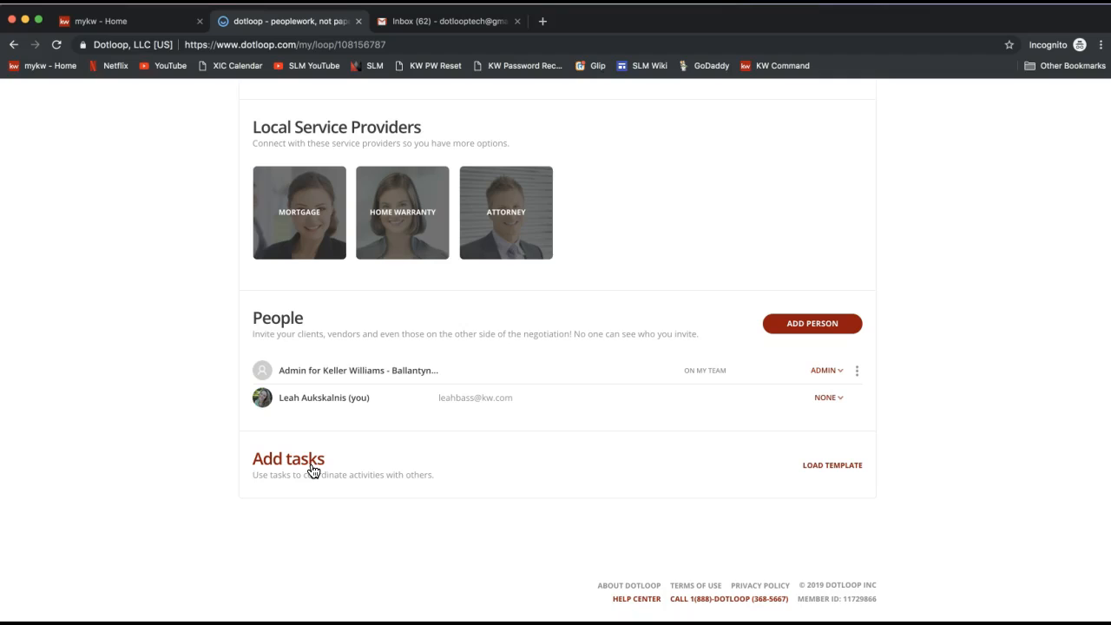
# Step: Open the details view of the new loop
pyautogui.click(306, 482)
pyautogui.scroll(2, 210, 482)
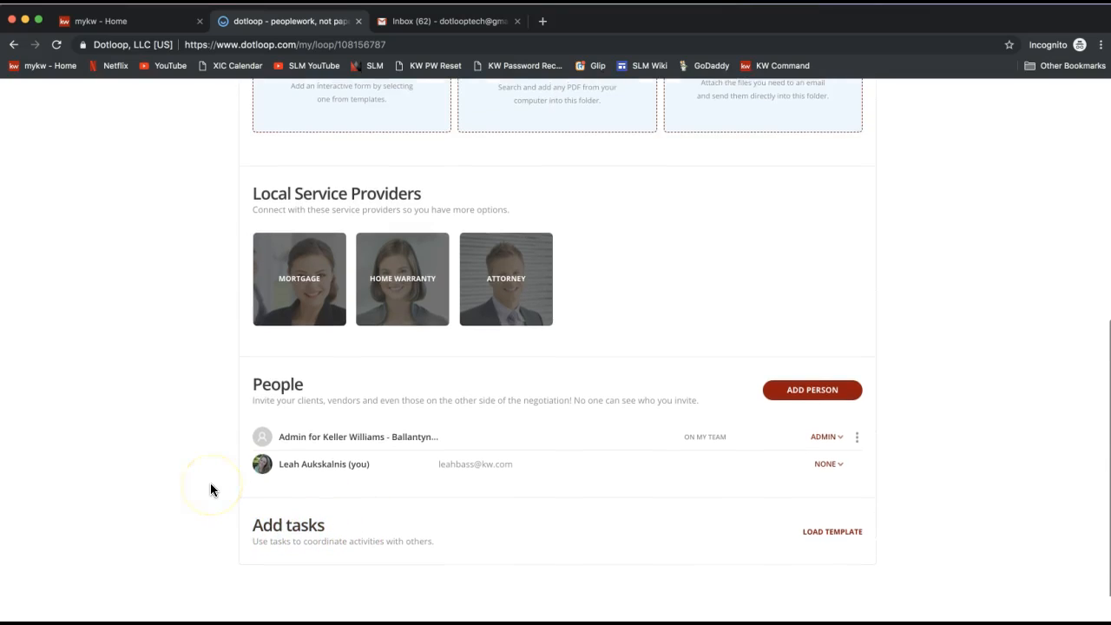
pyautogui.scroll(5, 210, 483)
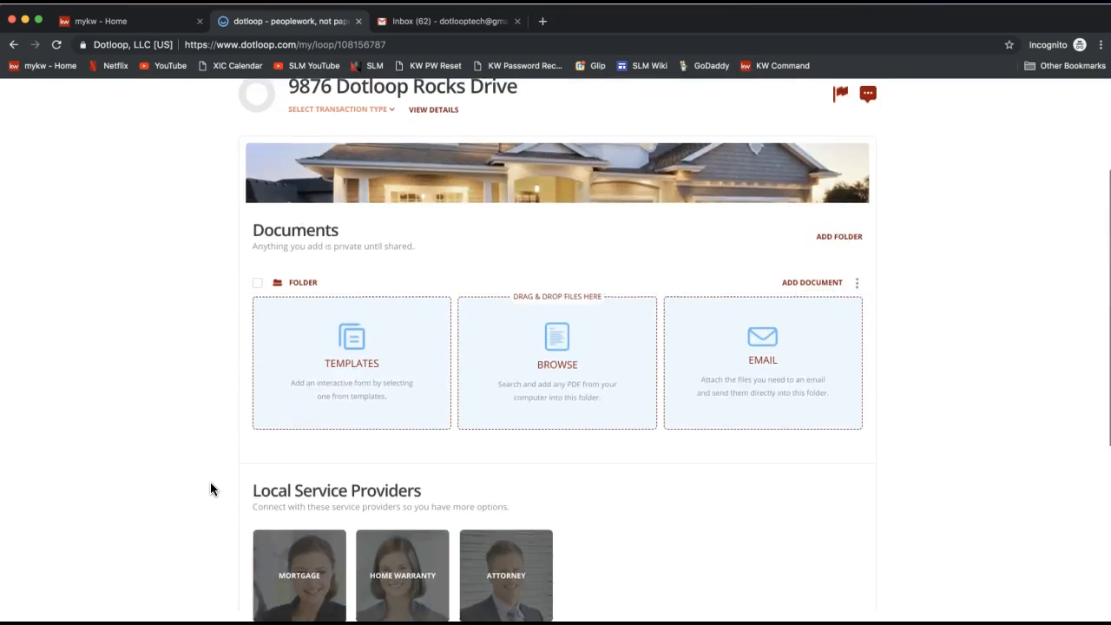
pyautogui.scroll(1, 210, 482)
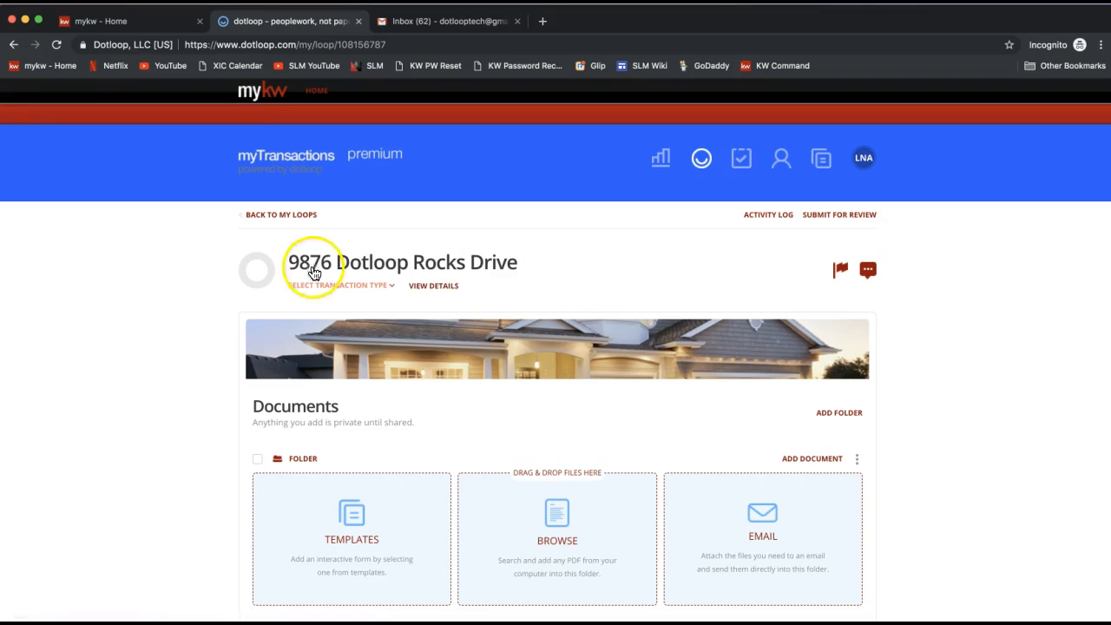
pyautogui.click(441, 292)
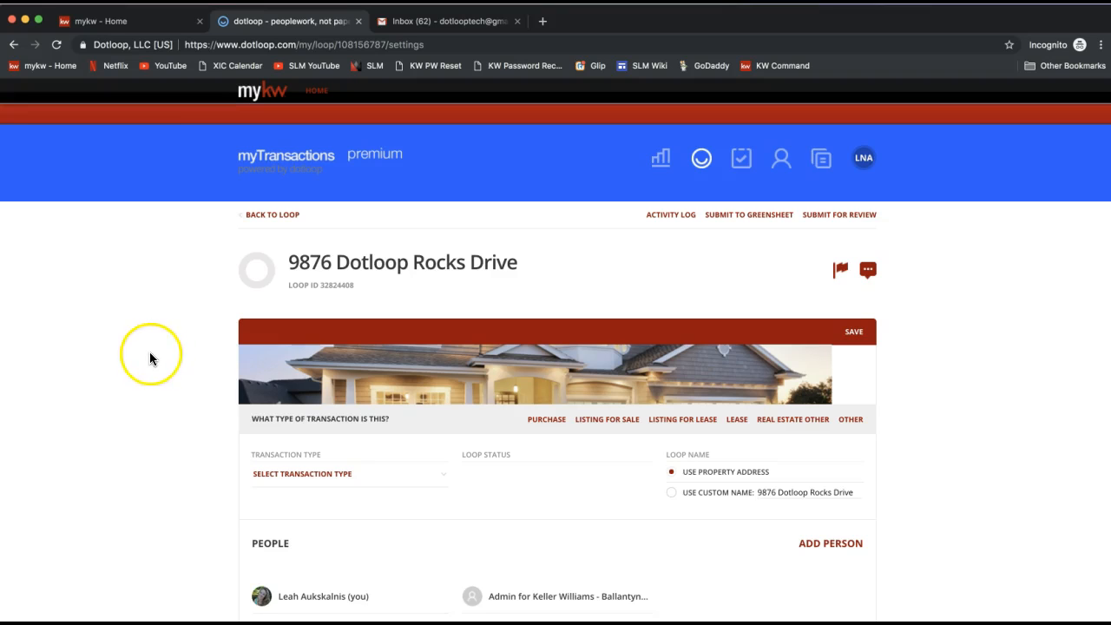
# Step: Scroll through the loop detail sections, from property address and financials down to contract info and listing information
pyautogui.scroll(-4, 150, 357)
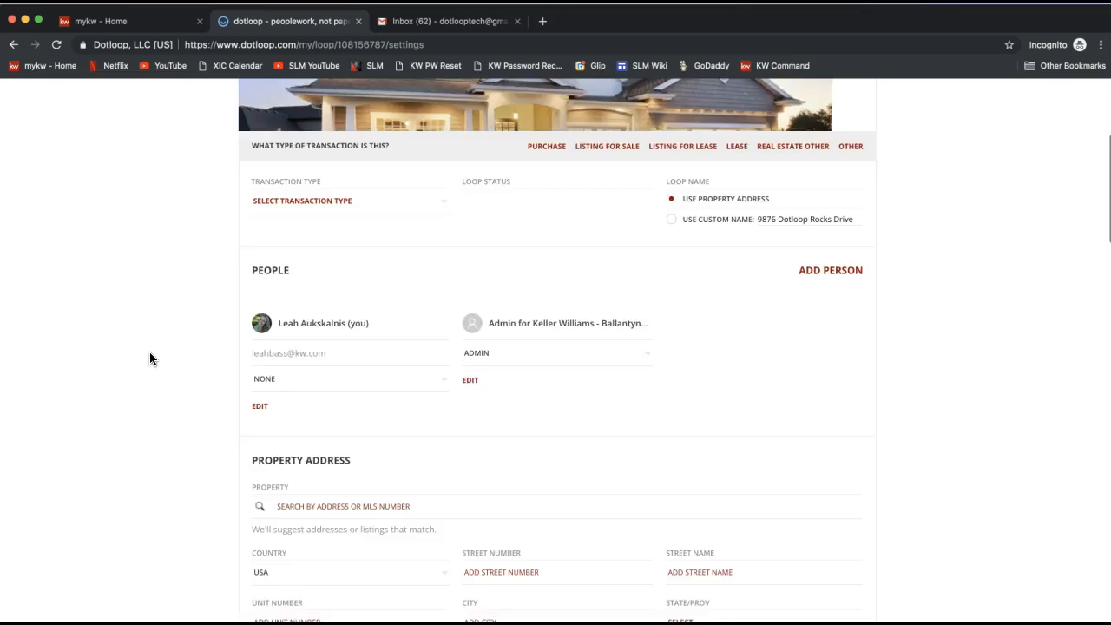
pyautogui.scroll(-3, 149, 359)
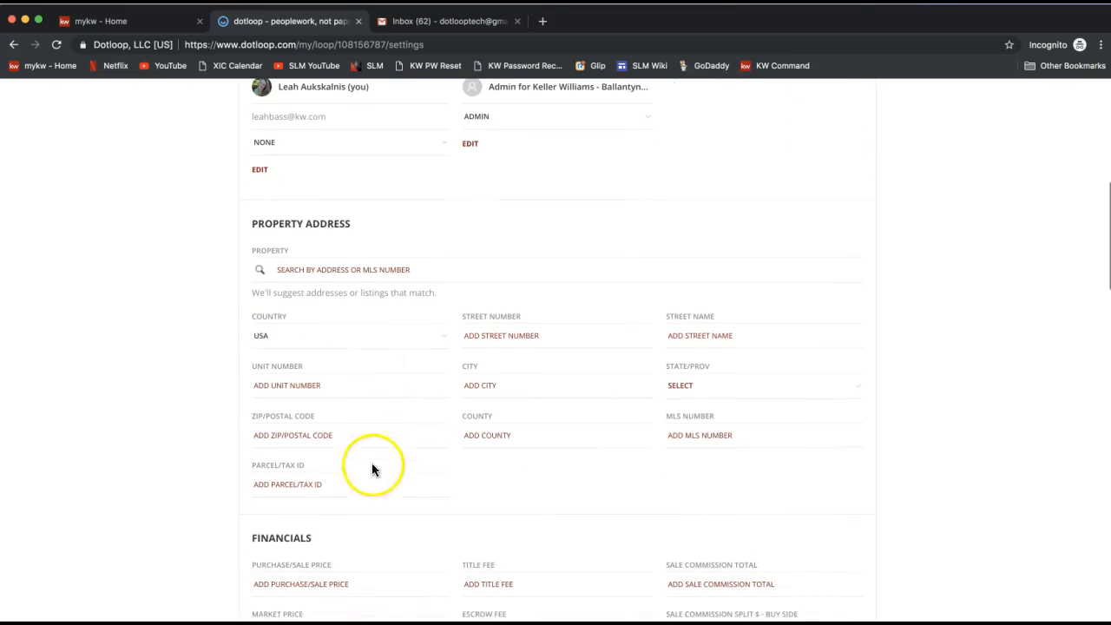
pyautogui.tripleClick(257, 224)
pyautogui.scroll(-1, 259, 224)
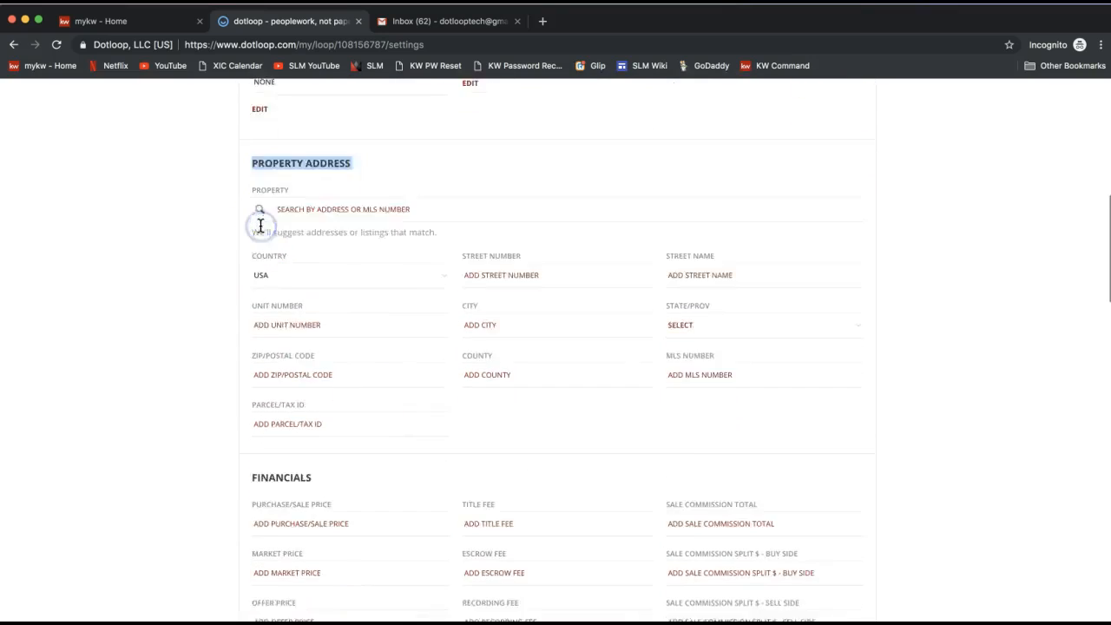
pyautogui.scroll(-1, 260, 225)
pyautogui.scroll(-1, 291, 472)
pyautogui.scroll(2, 291, 472)
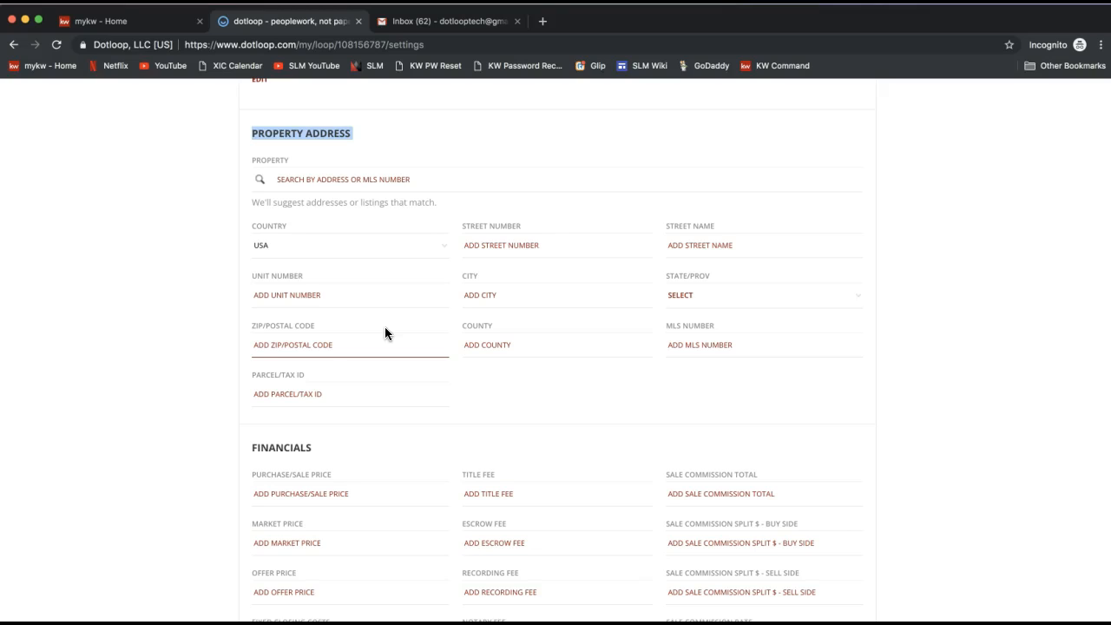
pyautogui.click(508, 245)
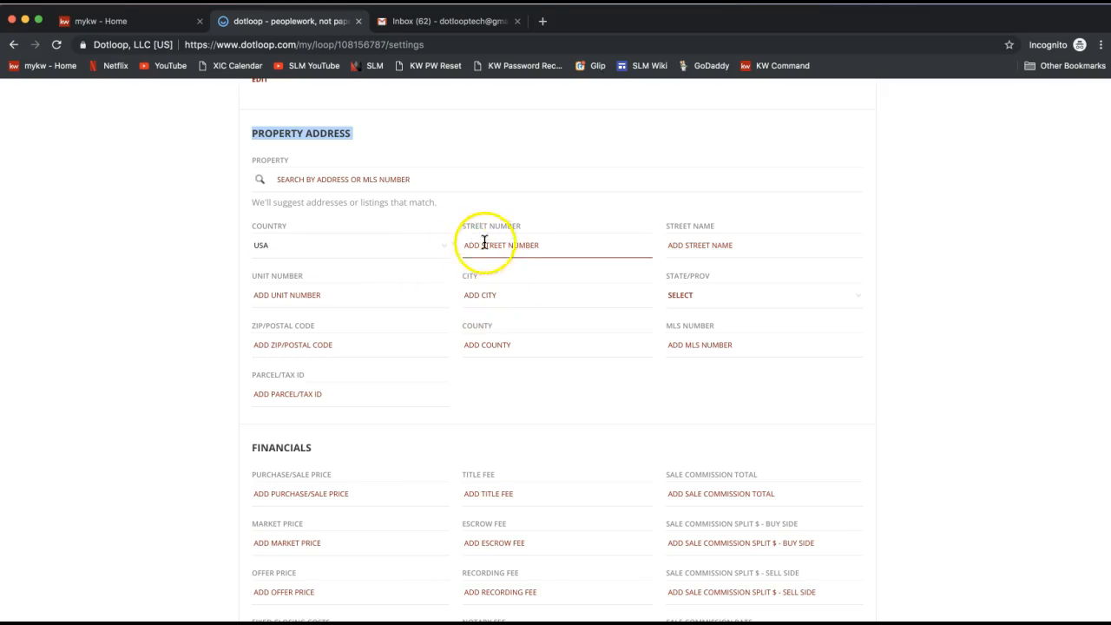
pyautogui.click(543, 347)
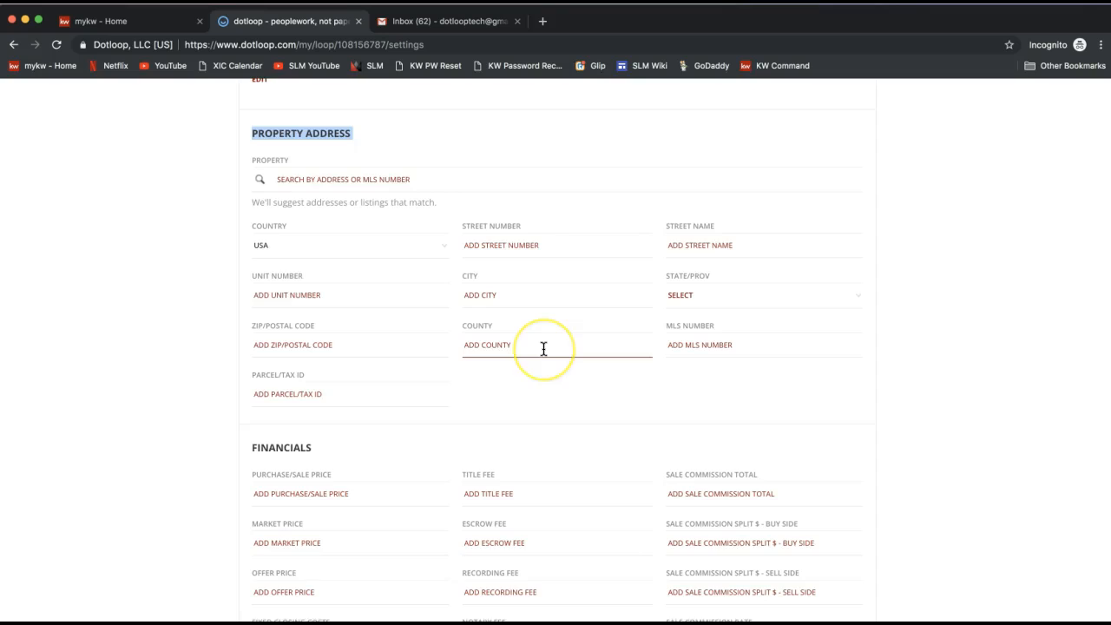
pyautogui.scroll(-3, 543, 348)
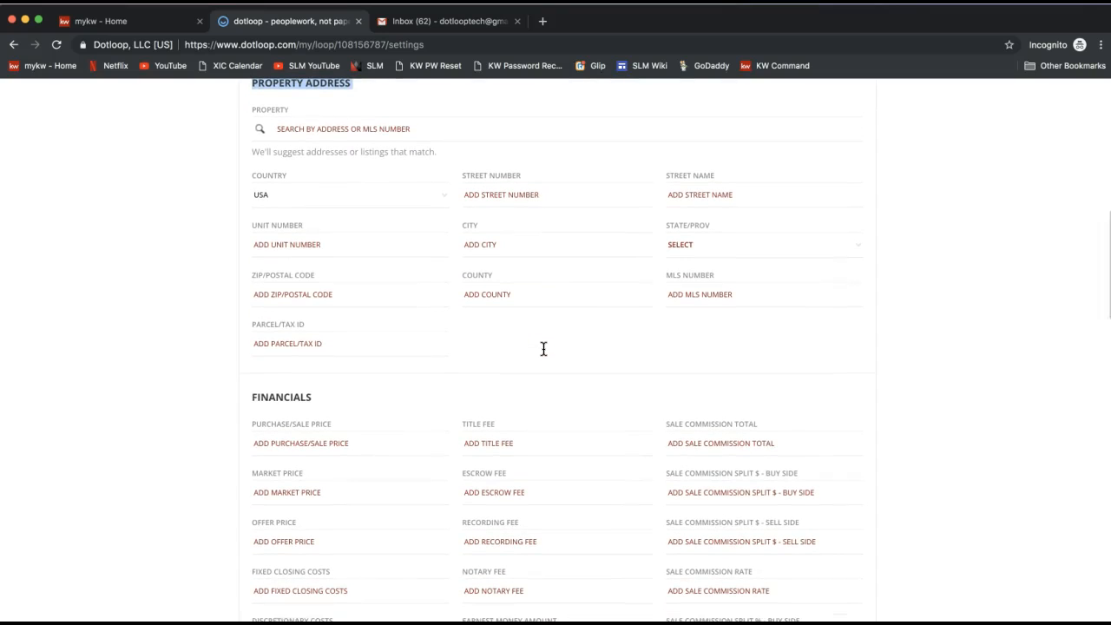
pyautogui.scroll(-2, 544, 348)
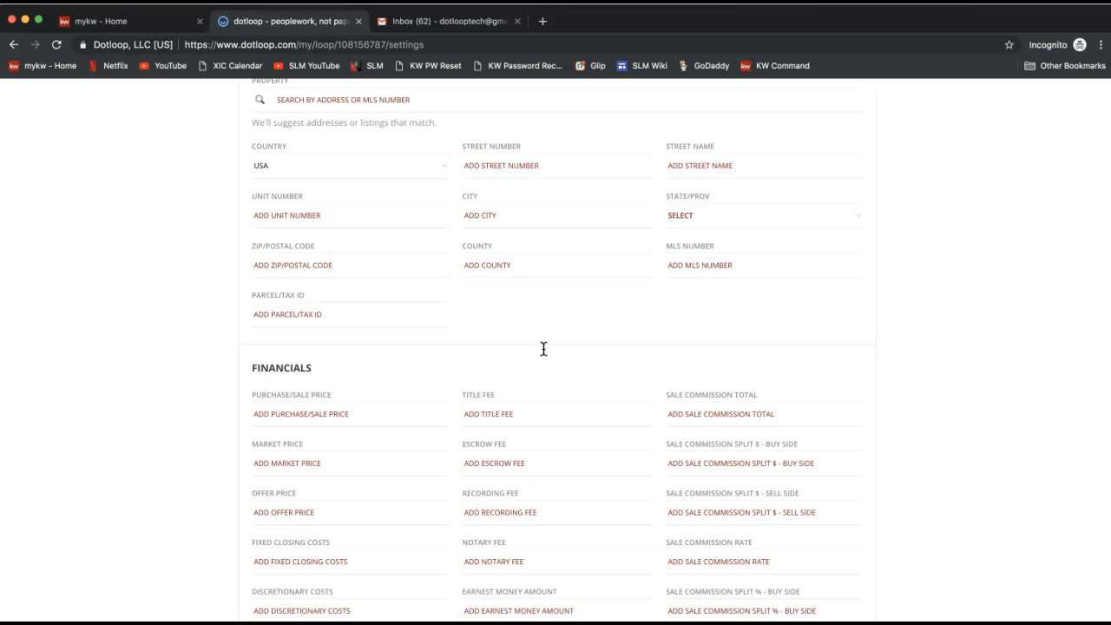
pyautogui.scroll(3, 210, 341)
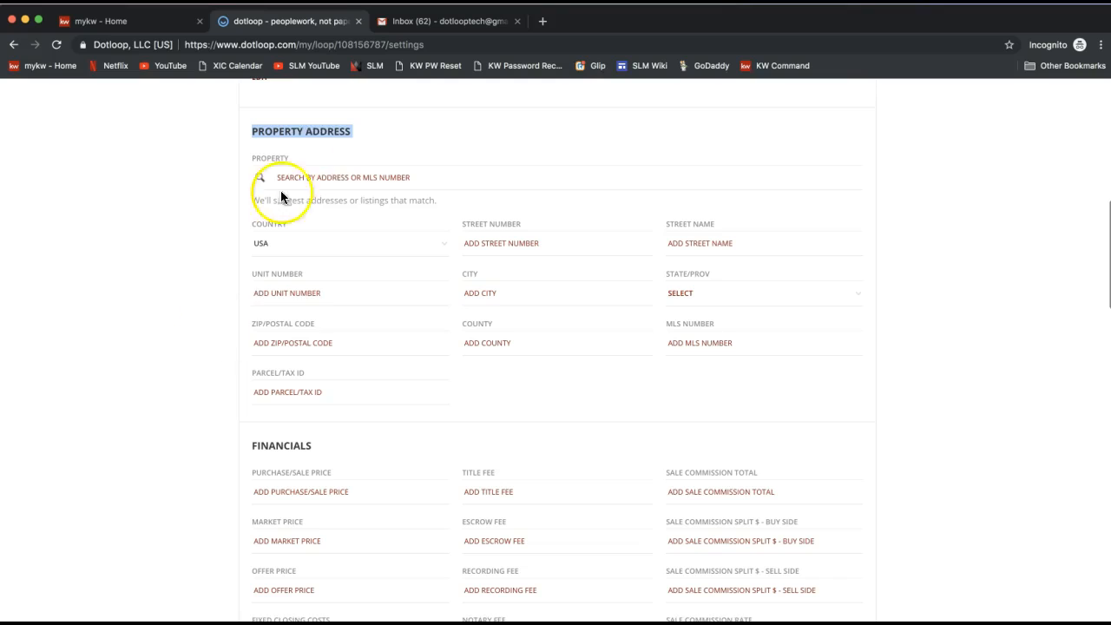
pyautogui.scroll(-2, 334, 408)
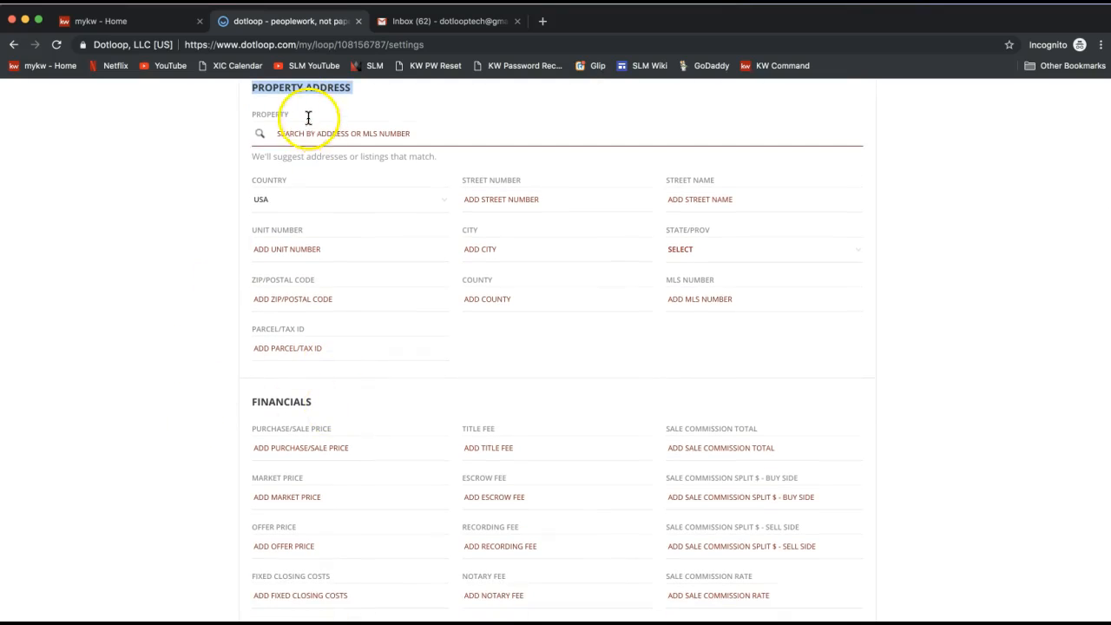
pyautogui.doubleClick(274, 402)
pyautogui.scroll(-5, 271, 402)
pyautogui.scroll(-3, 271, 401)
pyautogui.doubleClick(287, 402)
pyautogui.doubleClick(283, 503)
pyautogui.scroll(-3, 283, 503)
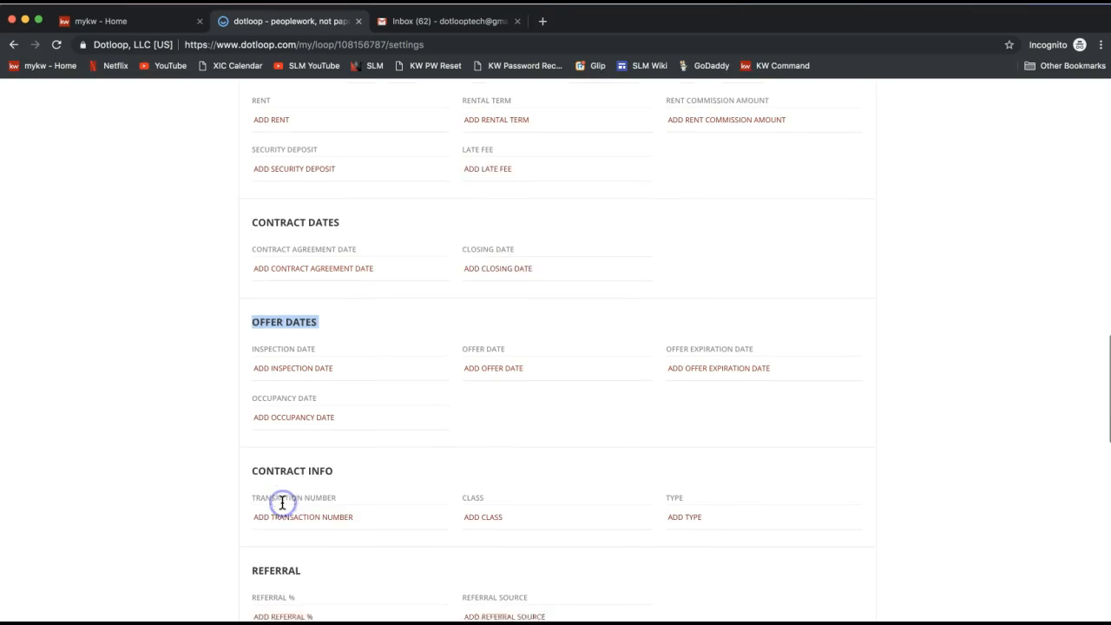
pyautogui.doubleClick(290, 468)
pyautogui.scroll(-10, 292, 471)
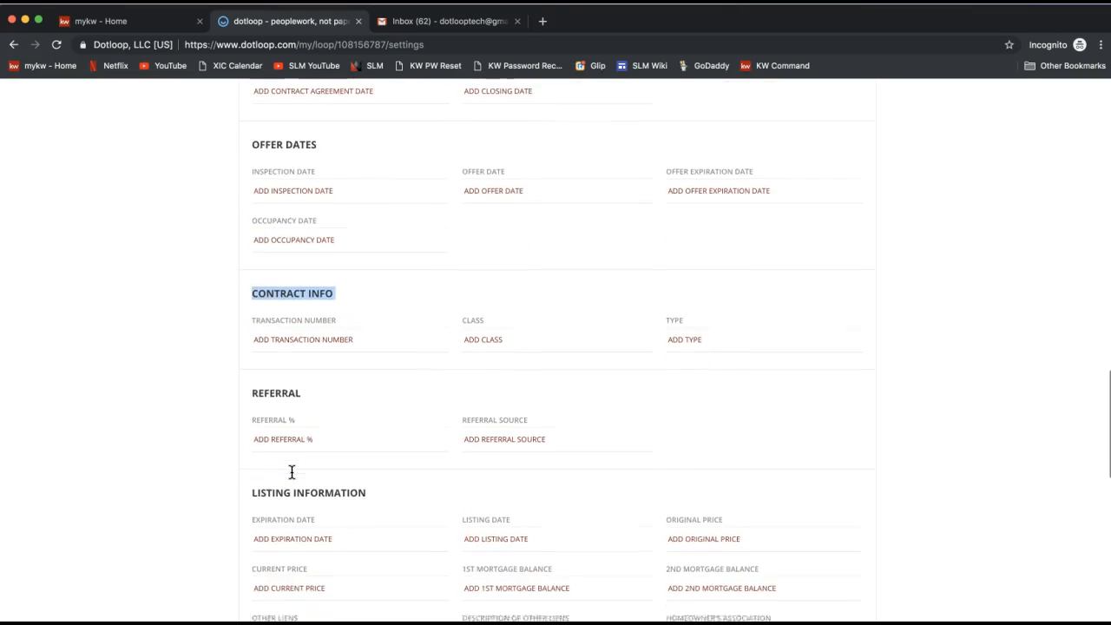
pyautogui.scroll(20, 292, 471)
pyautogui.scroll(15, 291, 471)
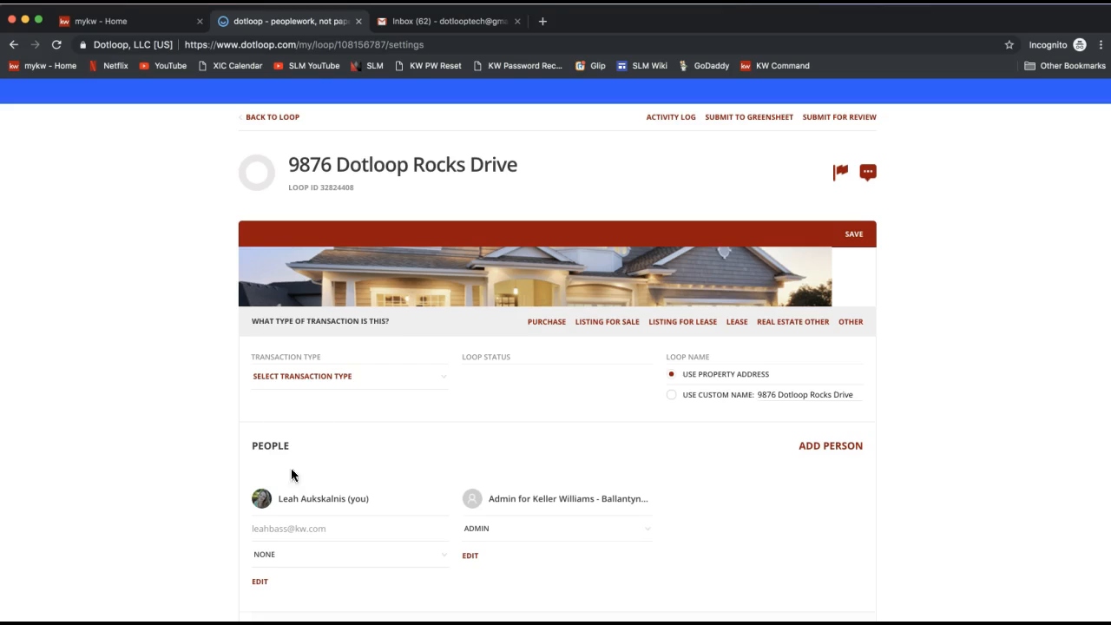
# Step: Set the loop's transaction type to Listing for Sale
pyautogui.tripleClick(277, 357)
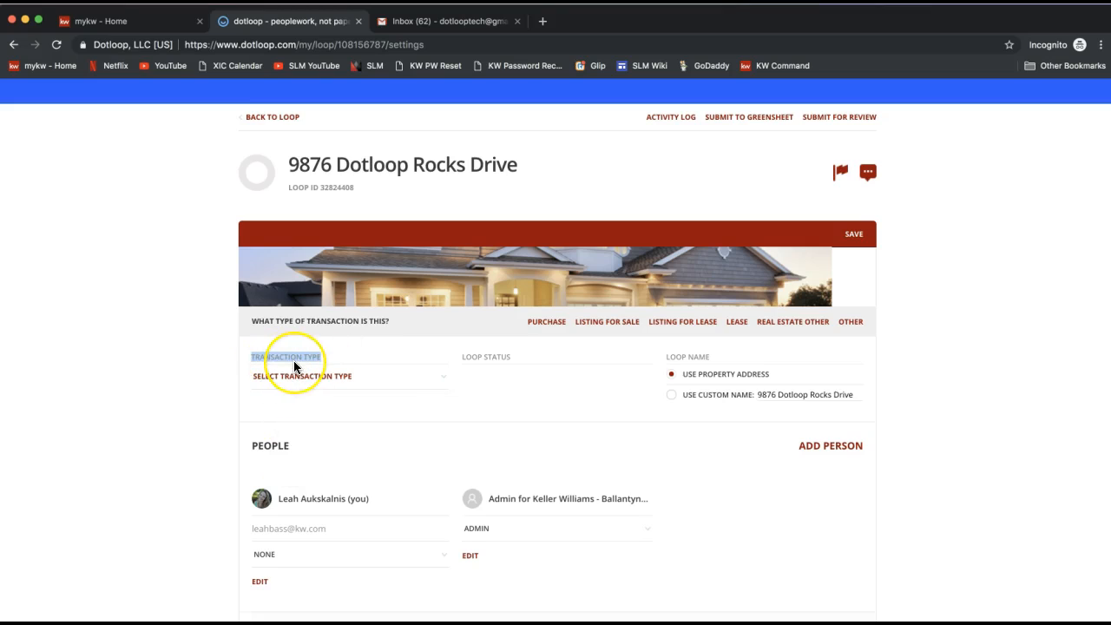
pyautogui.click(294, 388)
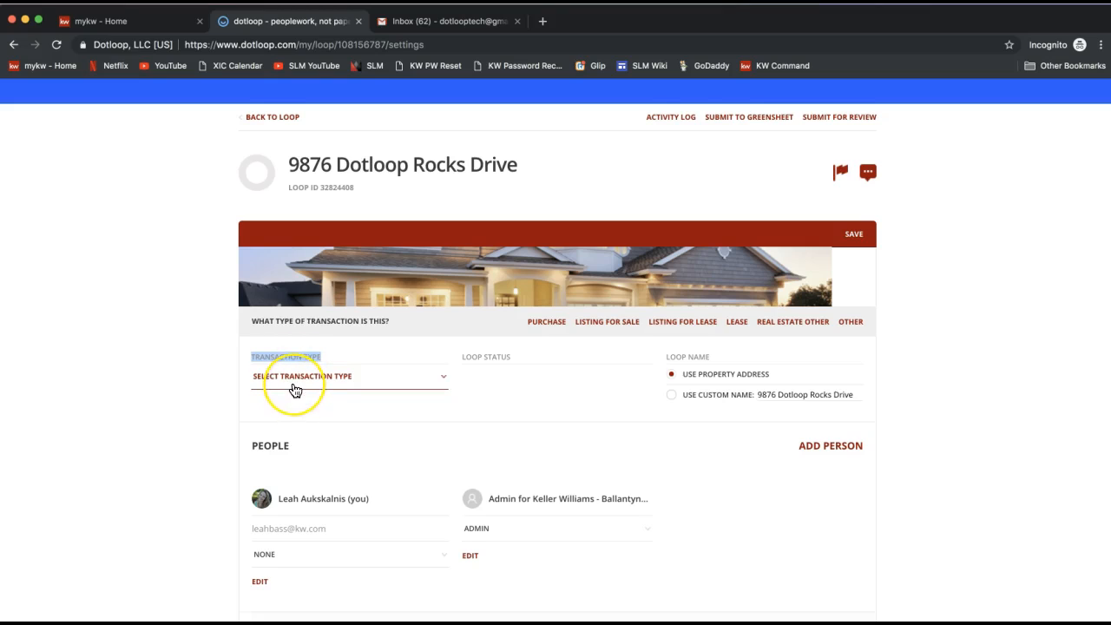
pyautogui.click(279, 386)
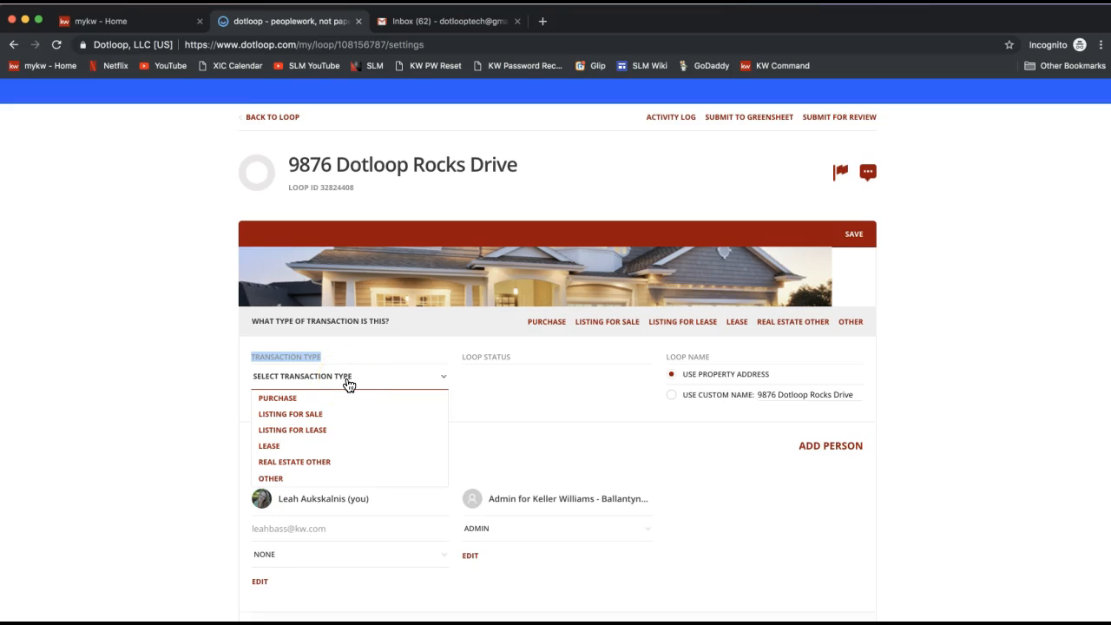
pyautogui.click(313, 421)
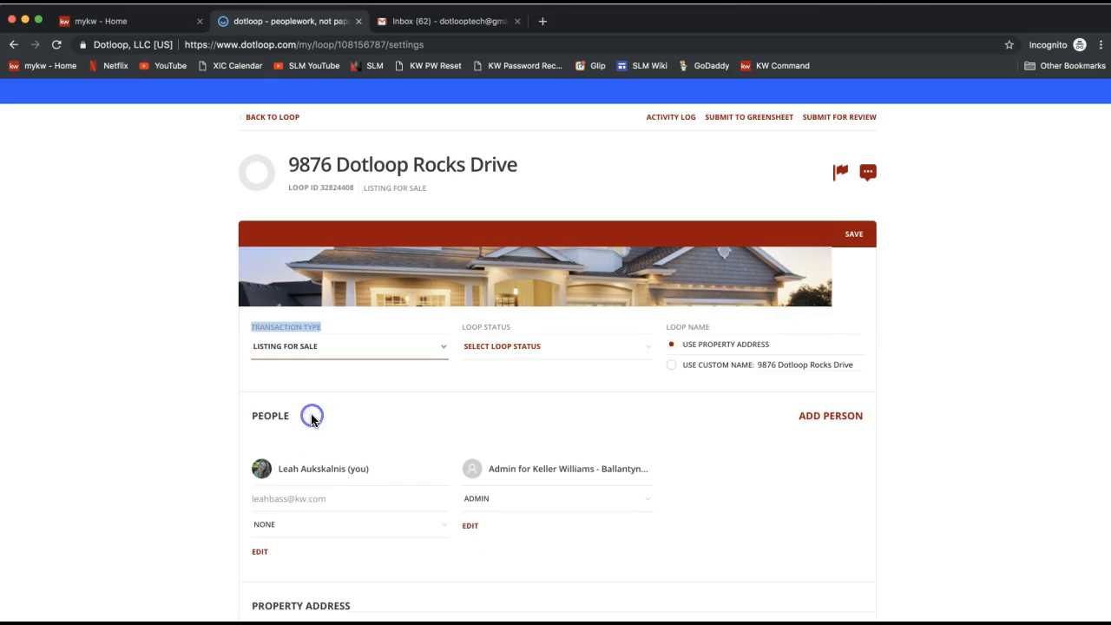
# Step: Set the loop status to Active Listing
pyautogui.click(298, 350)
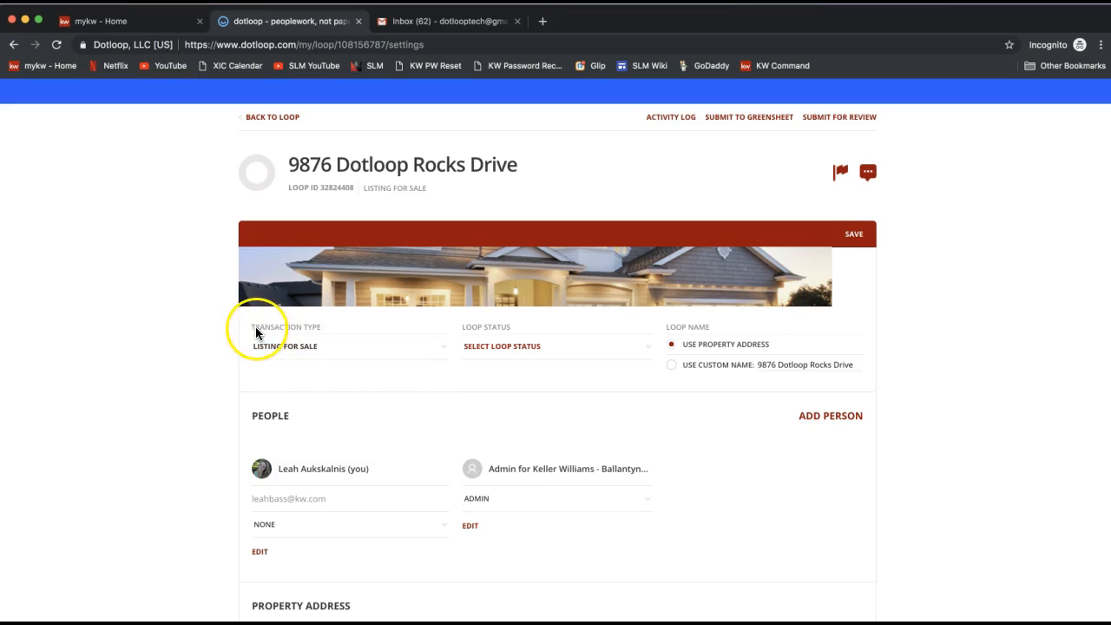
pyautogui.moveTo(256, 330); pyautogui.dragTo(311, 328)
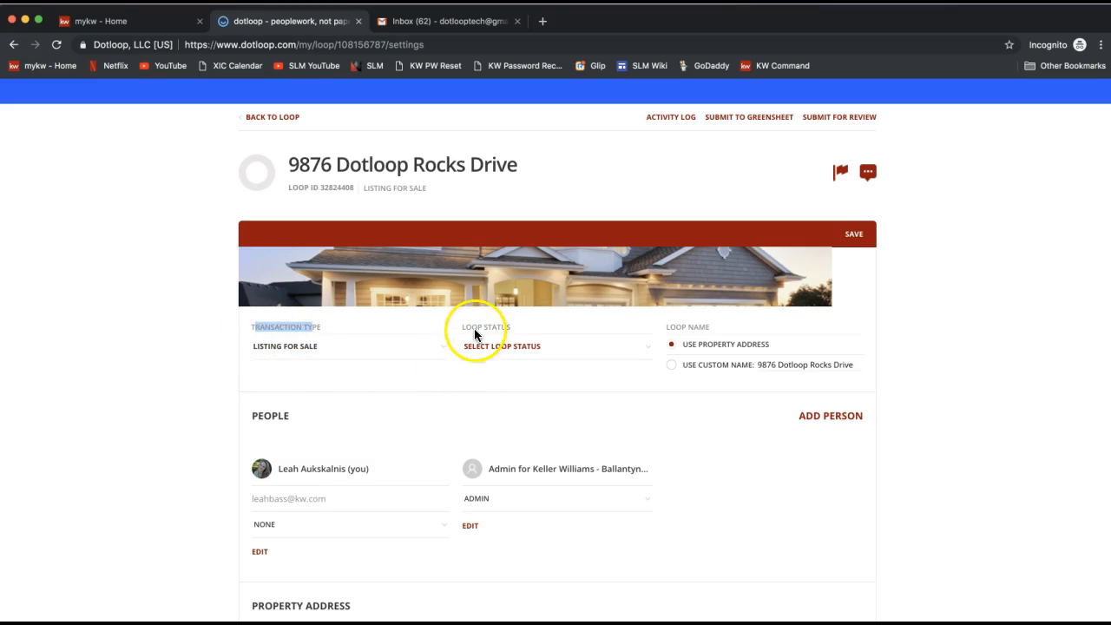
pyautogui.moveTo(472, 327); pyautogui.dragTo(513, 330)
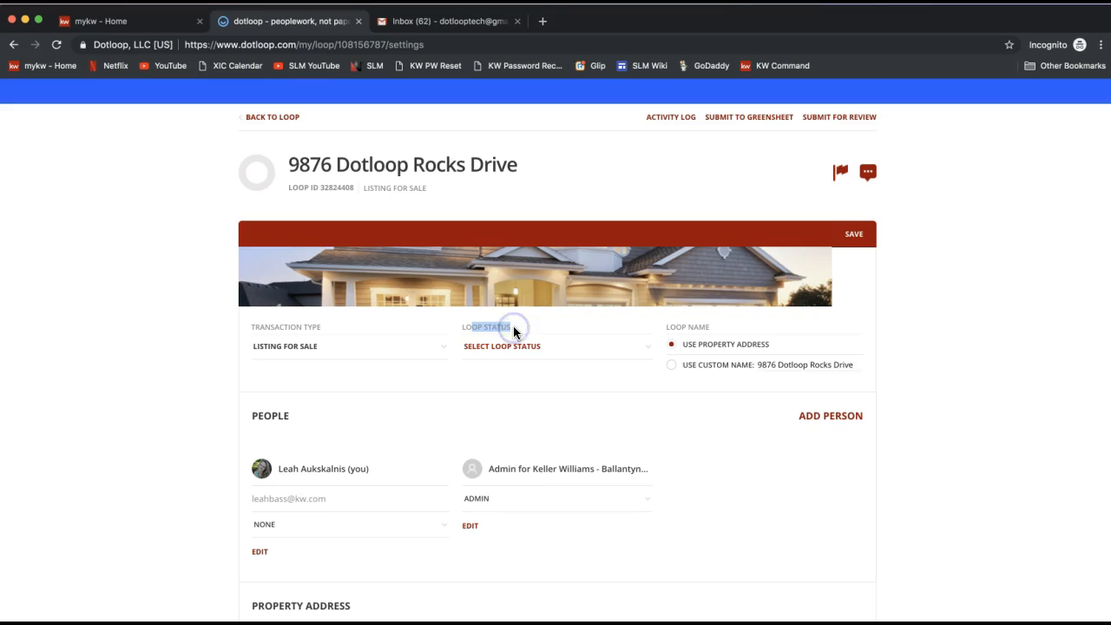
pyautogui.click(510, 354)
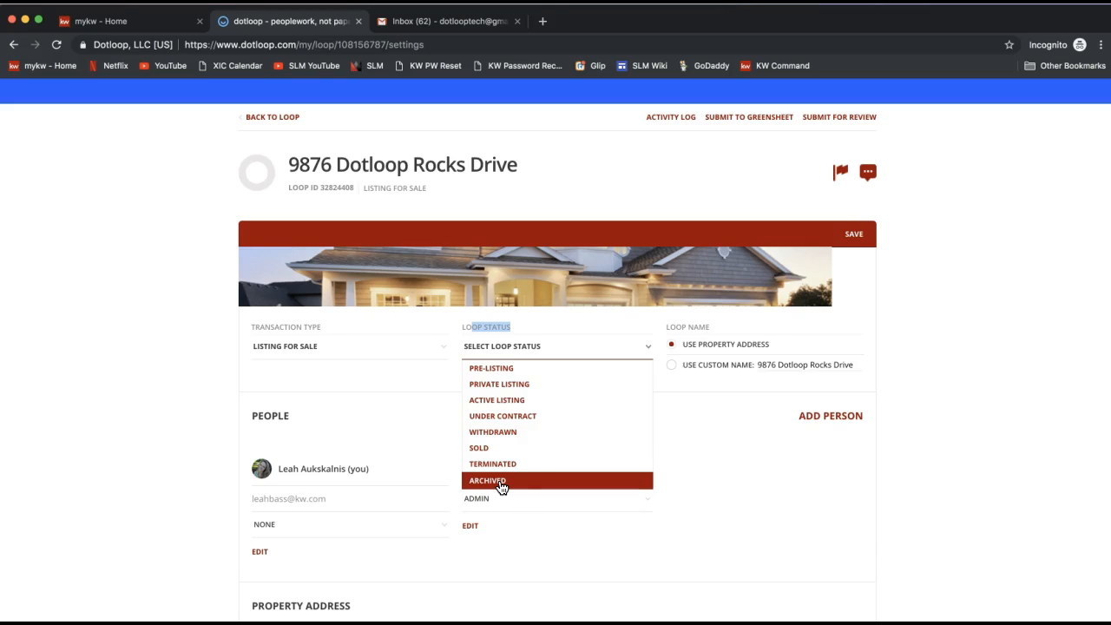
pyautogui.click(501, 405)
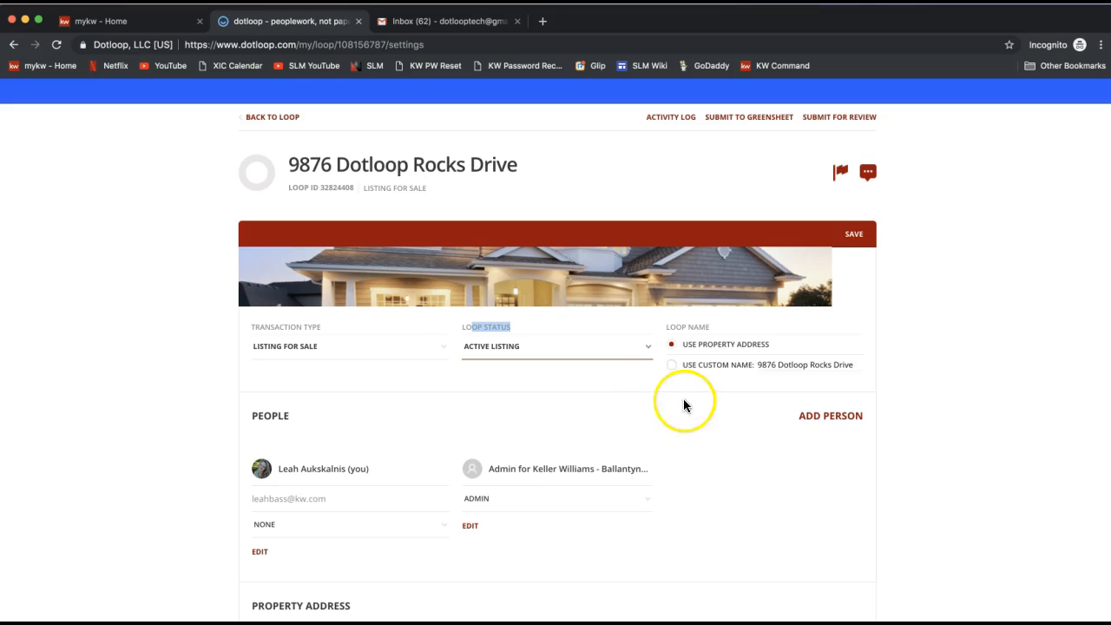
# Step: Switch the loop name to a custom name, 9876 Dotloop Rocks Drive - Tony Stark, and save the details
pyautogui.tripleClick(676, 326)
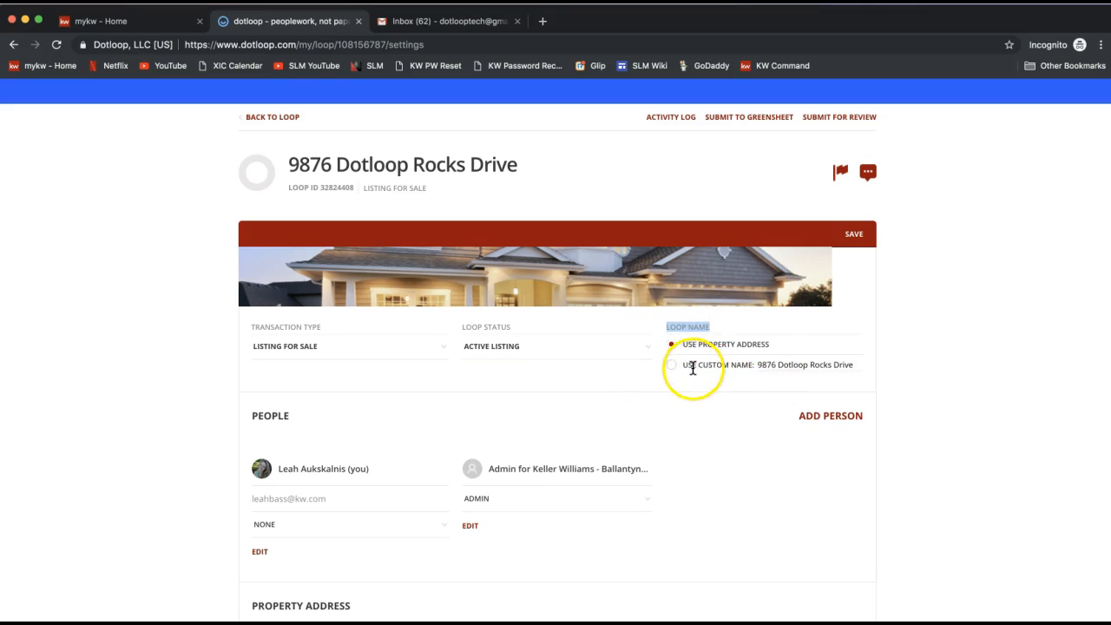
pyautogui.click(795, 365)
pyautogui.click(671, 364)
pyautogui.moveTo(771, 366); pyautogui.dragTo(946, 376)
pyautogui.press('Right')
pyautogui.write('- Tony Starks')
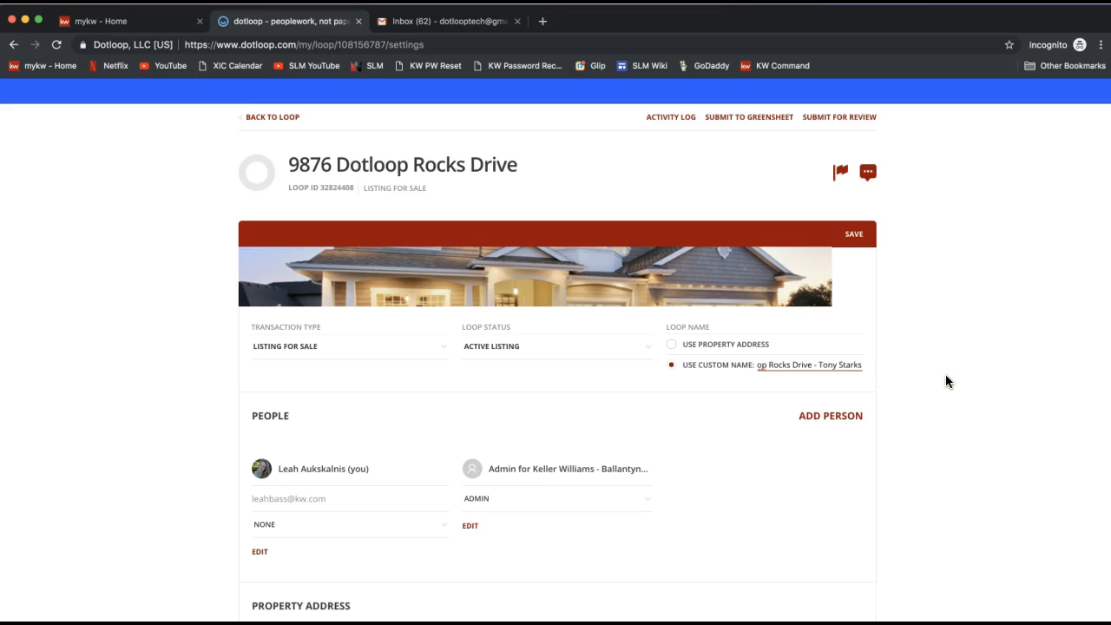
pyautogui.press('BackSpace')
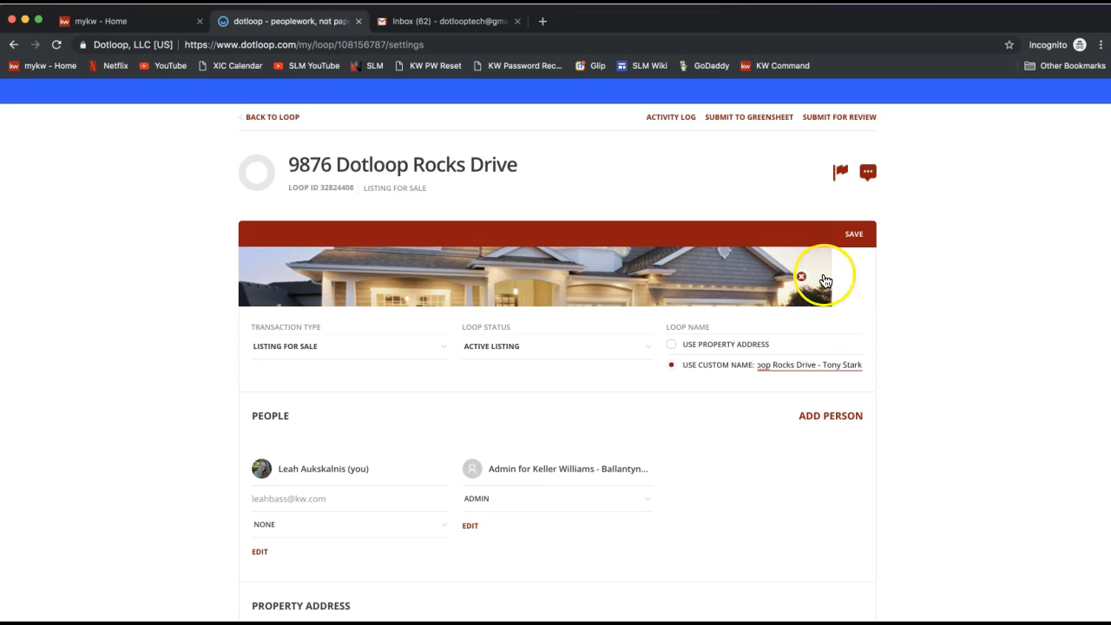
pyautogui.click(858, 239)
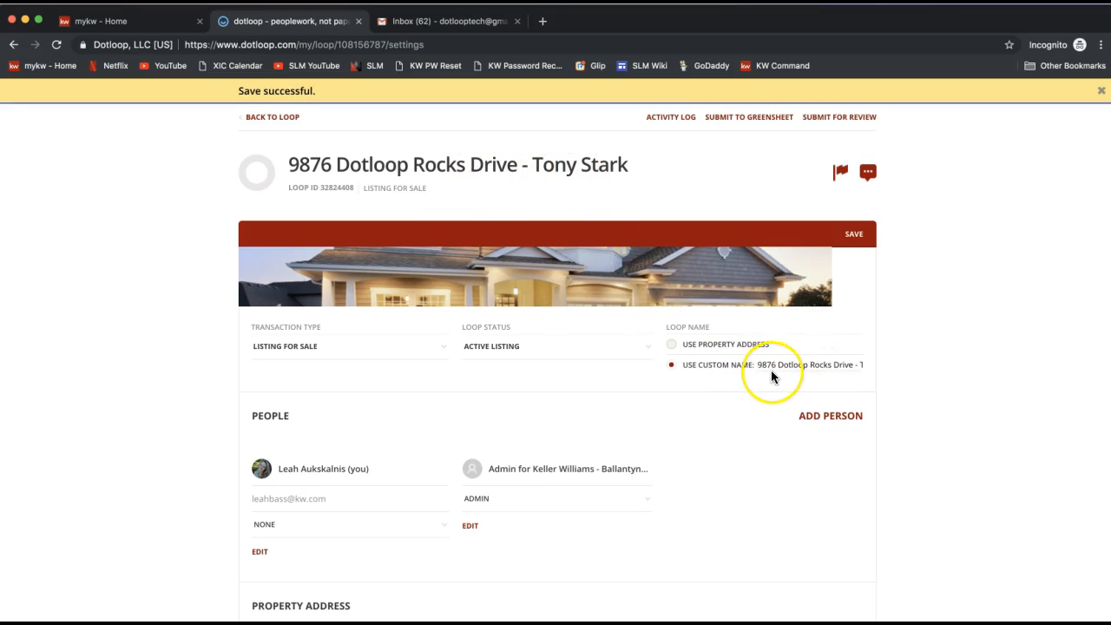
# Step: Open the Add person dialog and enter the full name Tony Stark along with the contact's e-mail address
pyautogui.scroll(-2, 771, 370)
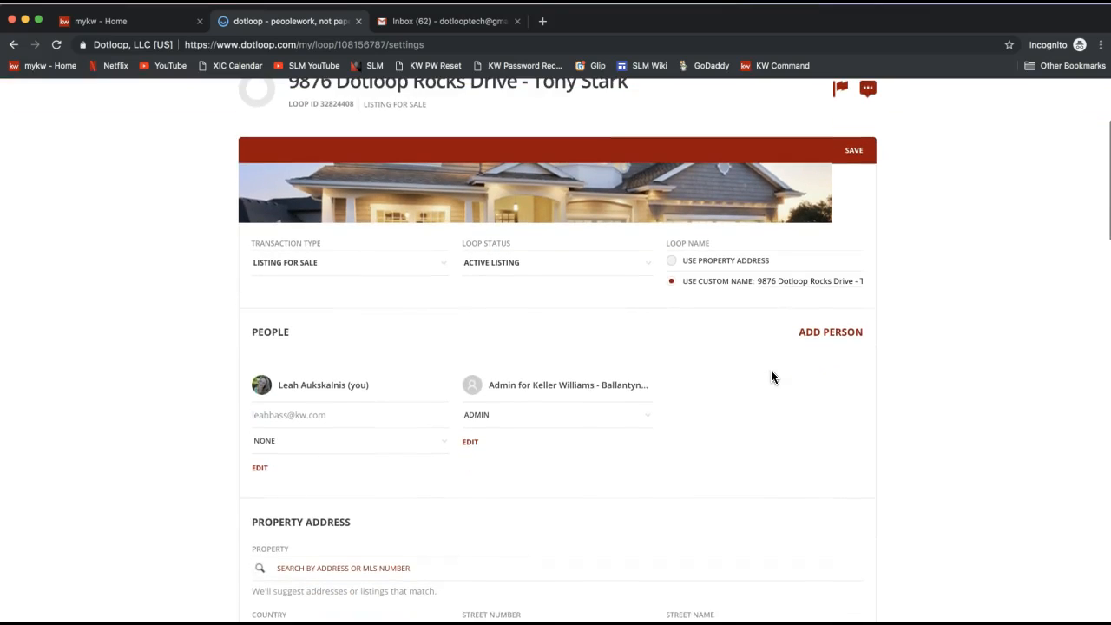
pyautogui.doubleClick(270, 331)
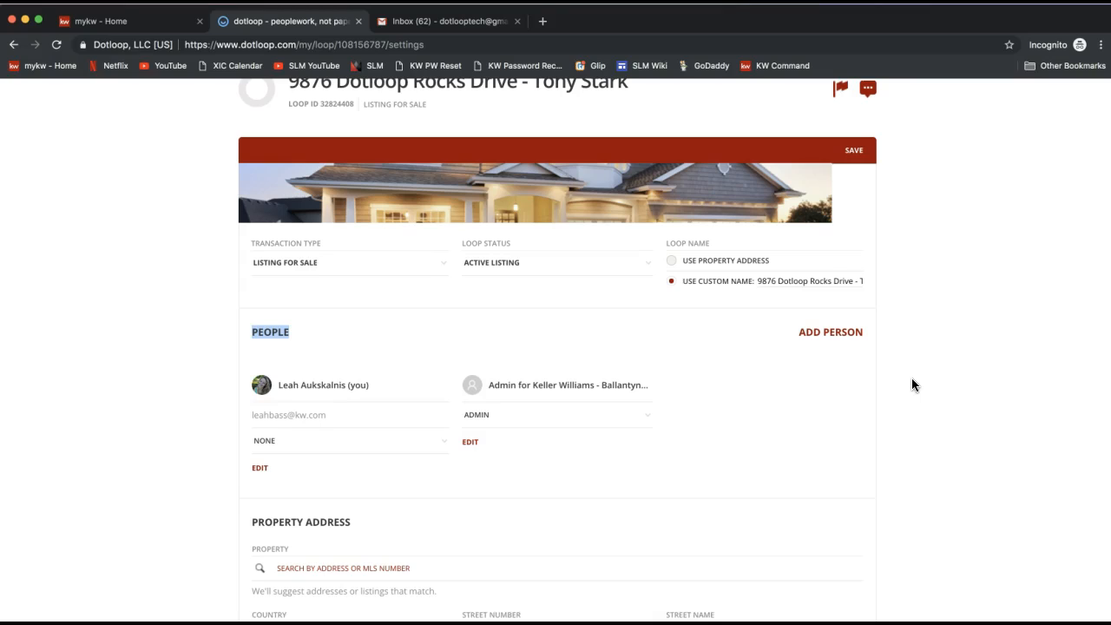
pyautogui.click(828, 340)
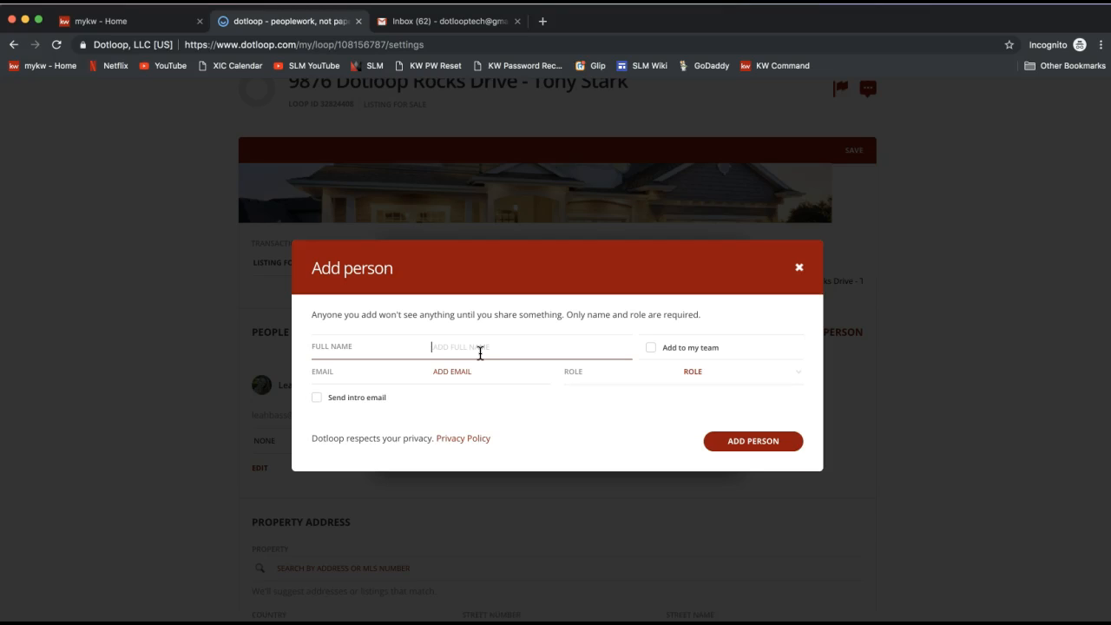
pyautogui.write('Tony Stark')
pyautogui.click(461, 371)
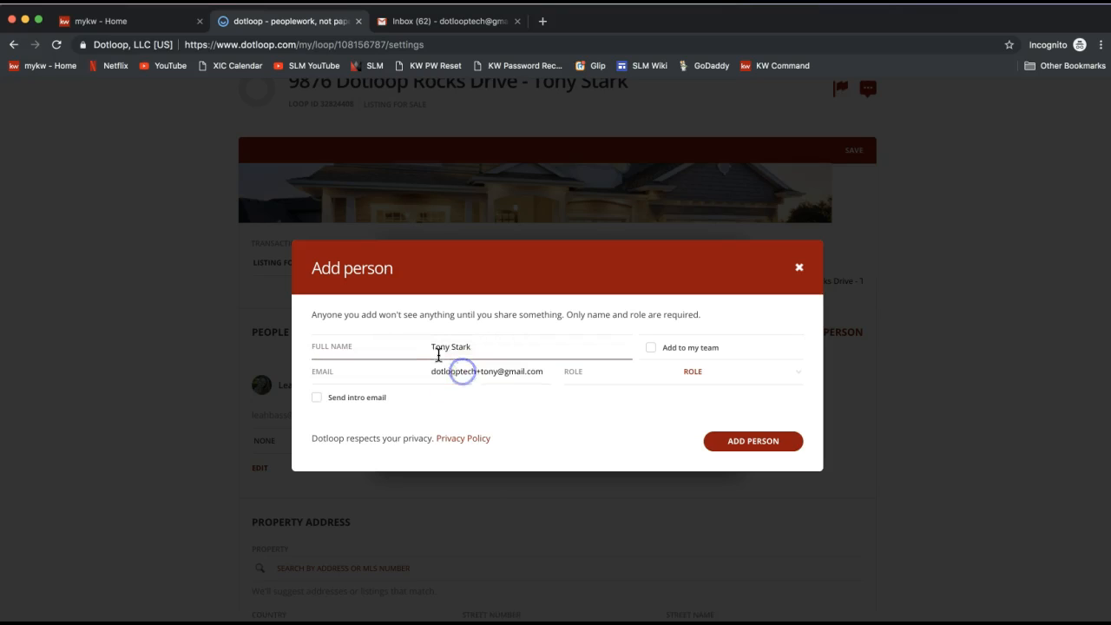
pyautogui.click(459, 353)
pyautogui.click(459, 374)
pyautogui.tripleClick(459, 374)
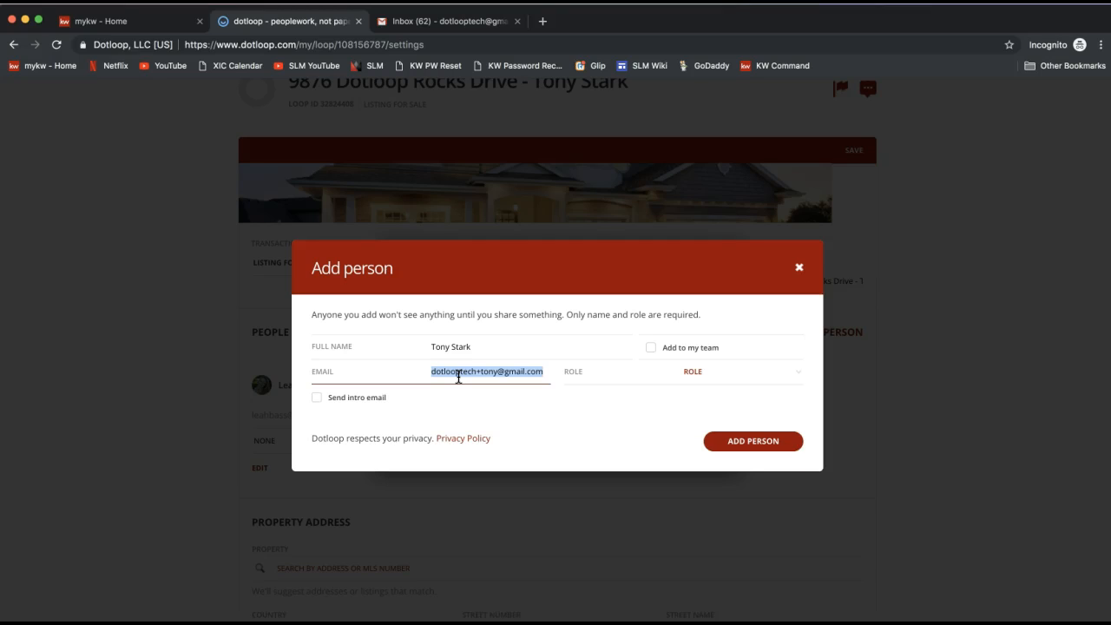
pyautogui.tripleClick(458, 377)
pyautogui.click(503, 373)
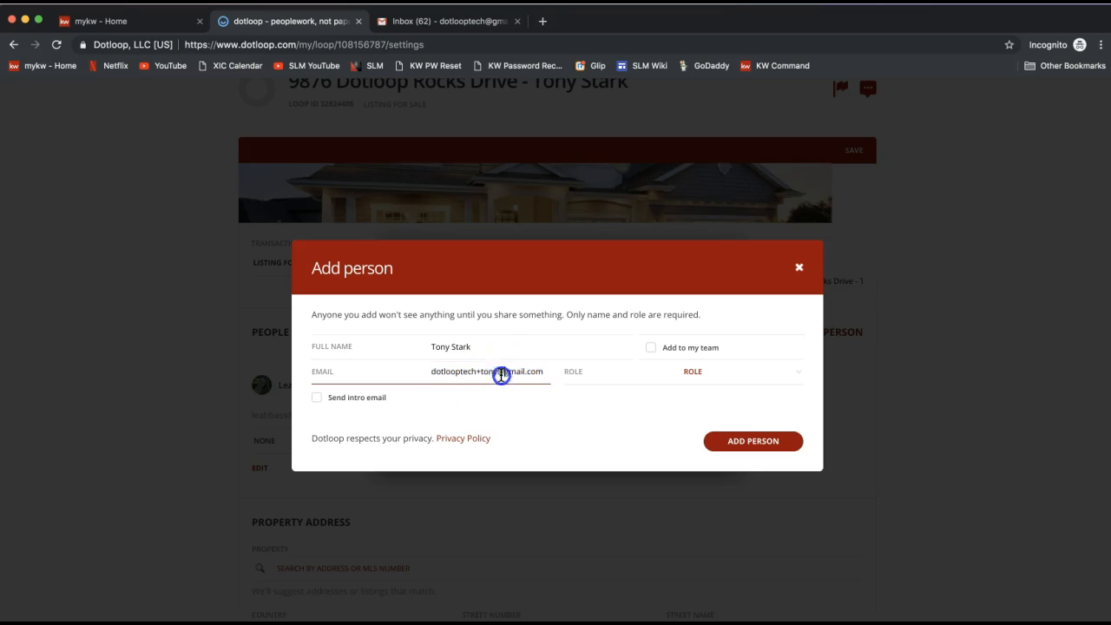
pyautogui.click(605, 394)
# Step: Set the new person's role to Seller
pyautogui.click(720, 373)
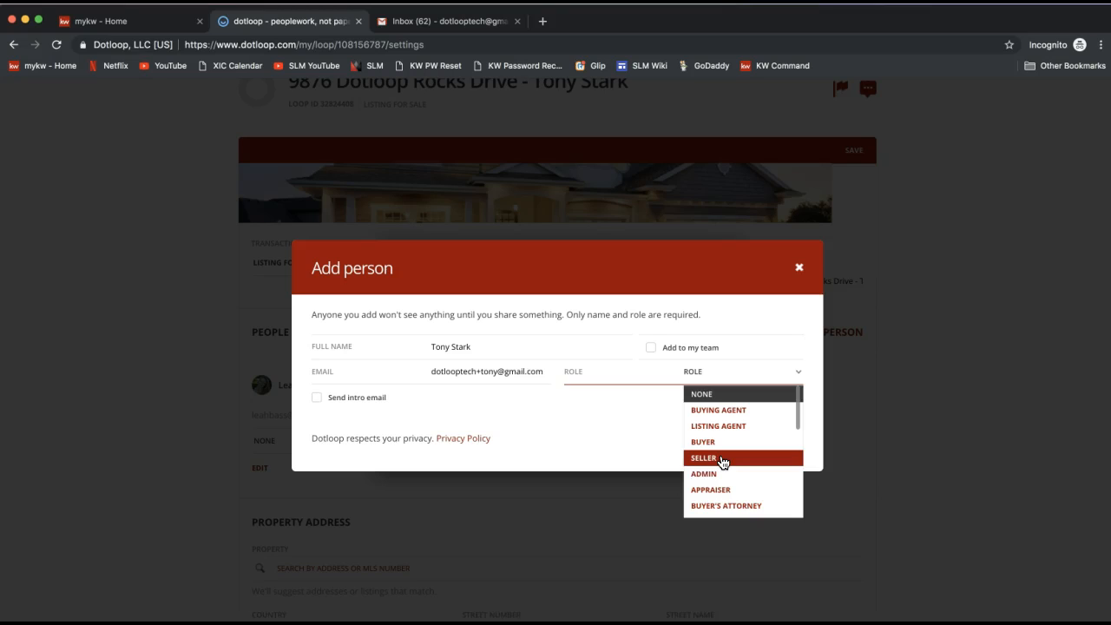
pyautogui.click(721, 459)
pyautogui.click(694, 301)
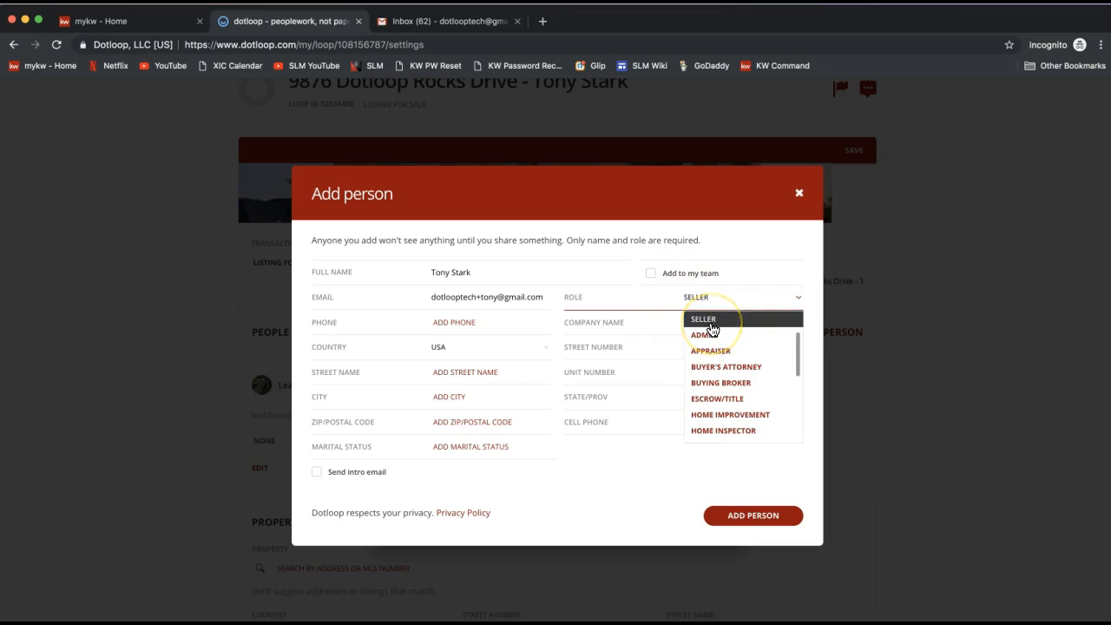
pyautogui.moveTo(798, 349); pyautogui.dragTo(799, 316)
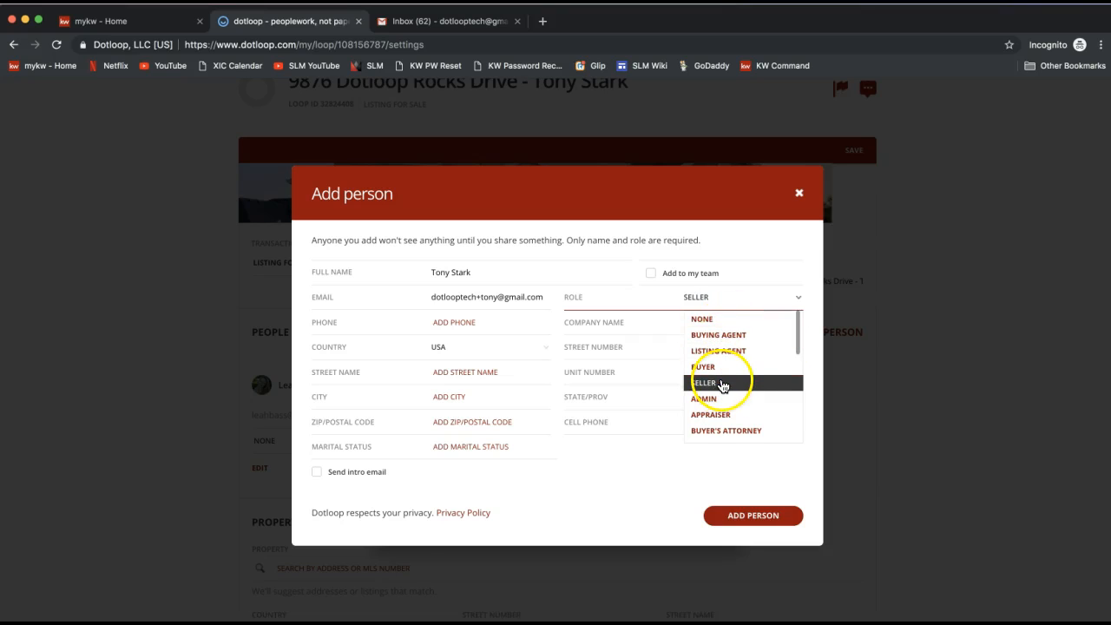
pyautogui.click(721, 385)
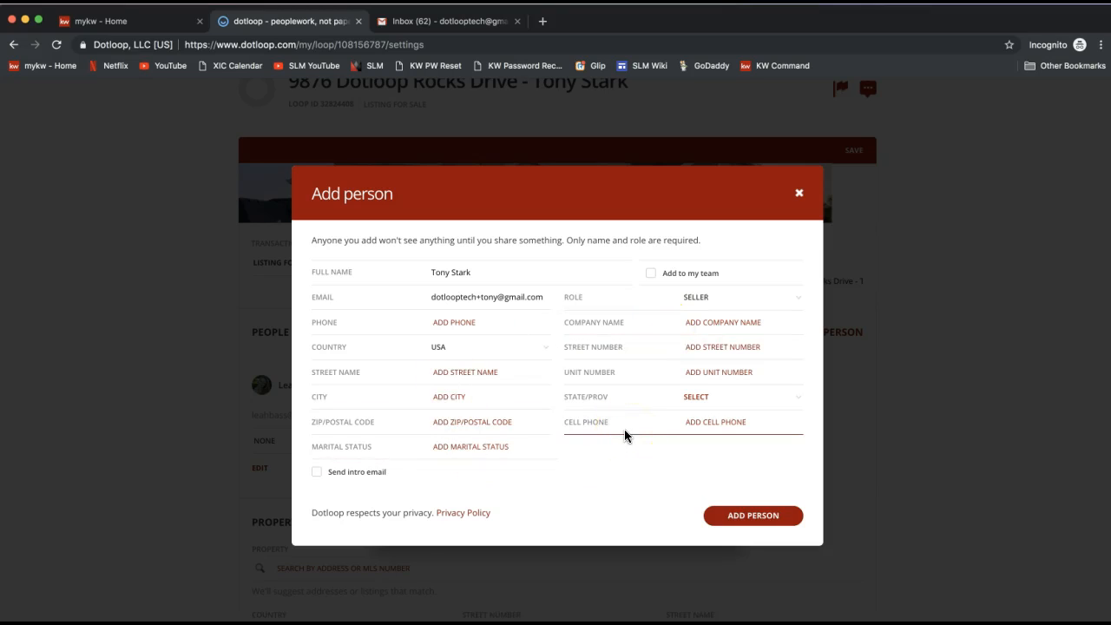
# Step: Add Tony Stark to the loop's people without ticking Add to my team
pyautogui.click(679, 280)
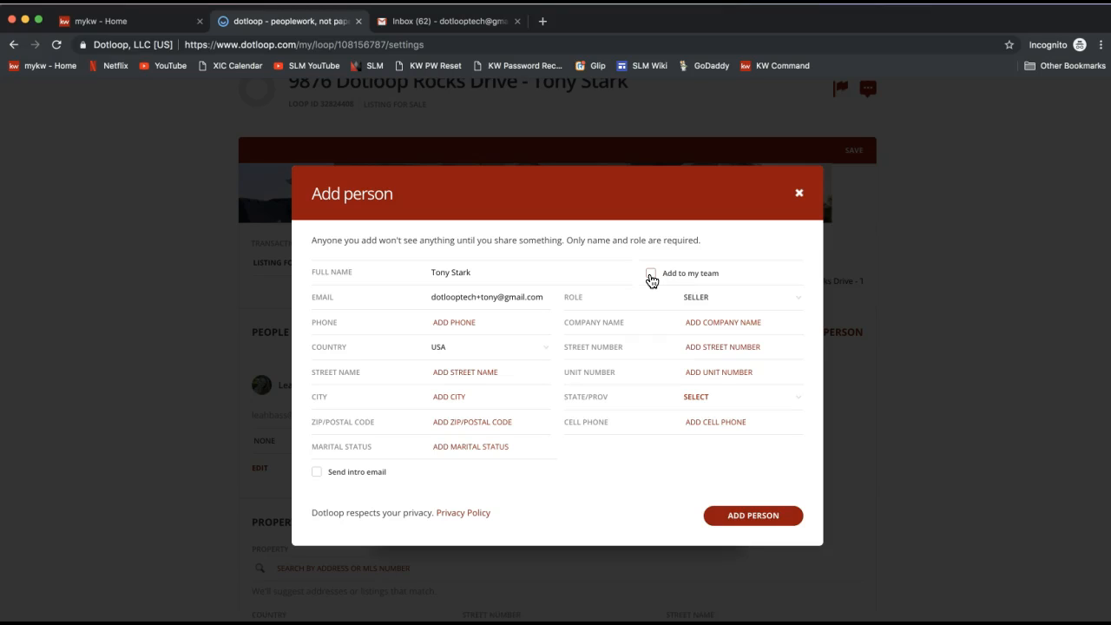
pyautogui.click(651, 278)
pyautogui.click(505, 276)
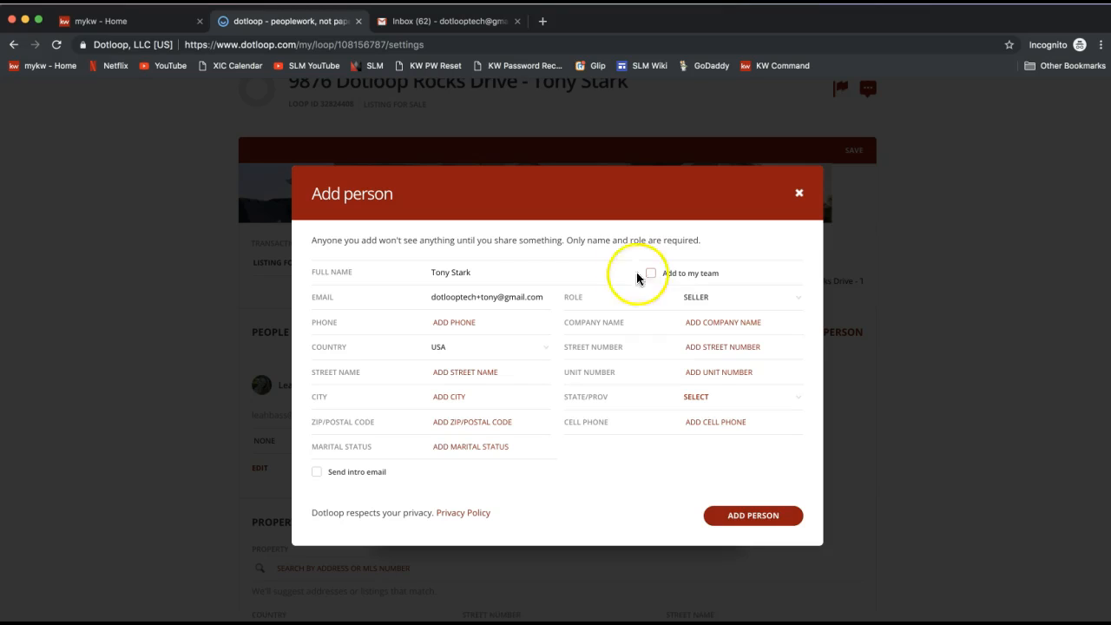
pyautogui.click(700, 298)
pyautogui.click(676, 286)
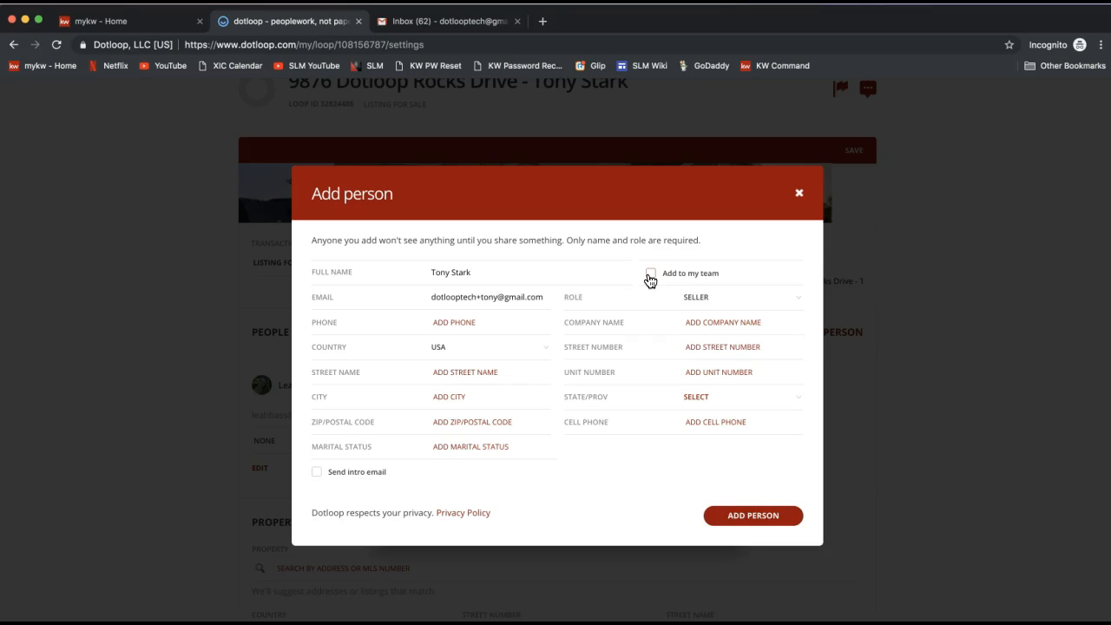
pyautogui.click(657, 349)
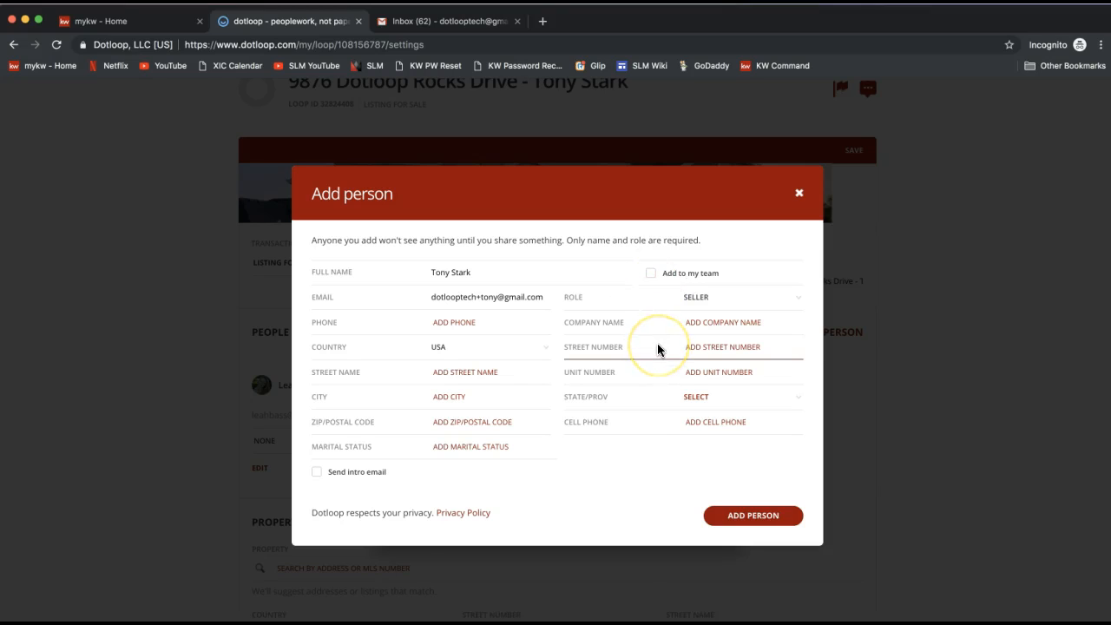
pyautogui.click(652, 425)
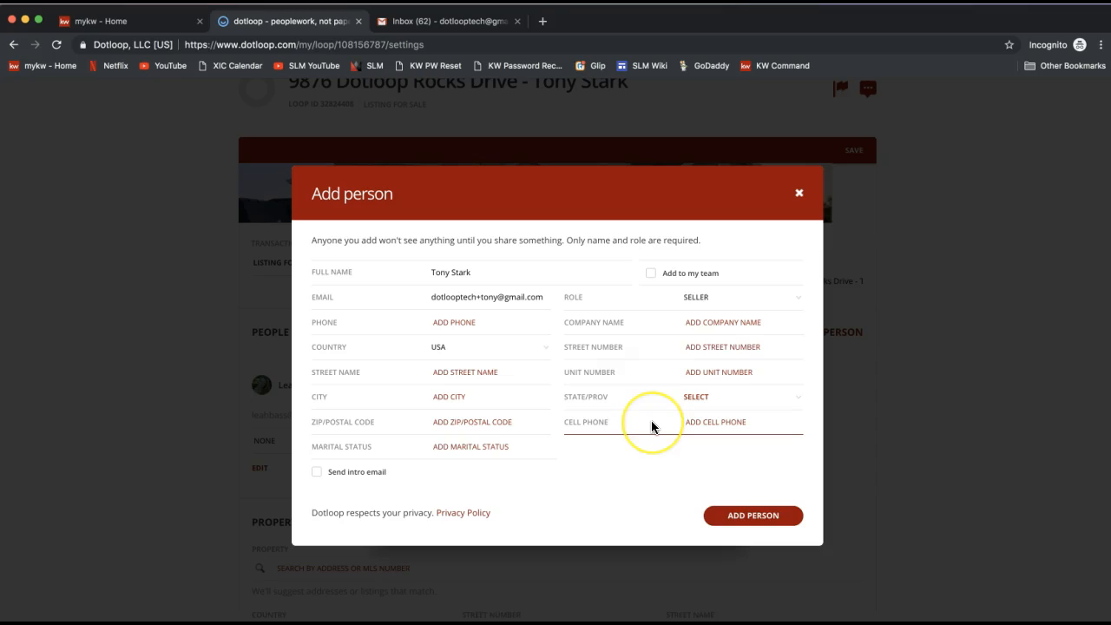
pyautogui.click(675, 280)
pyautogui.click(652, 276)
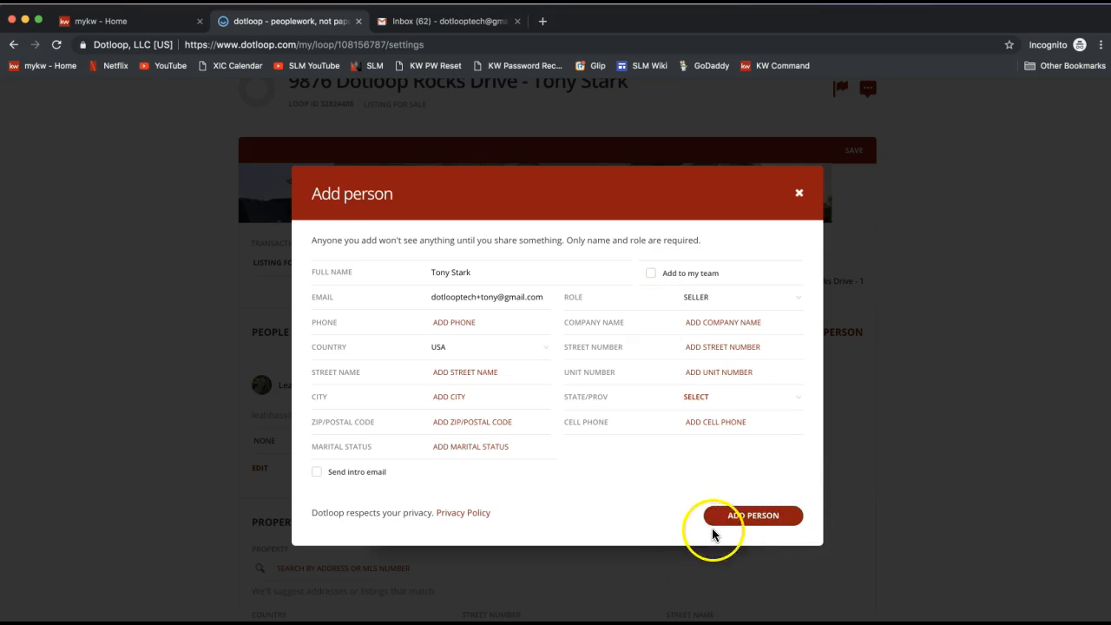
pyautogui.click(759, 529)
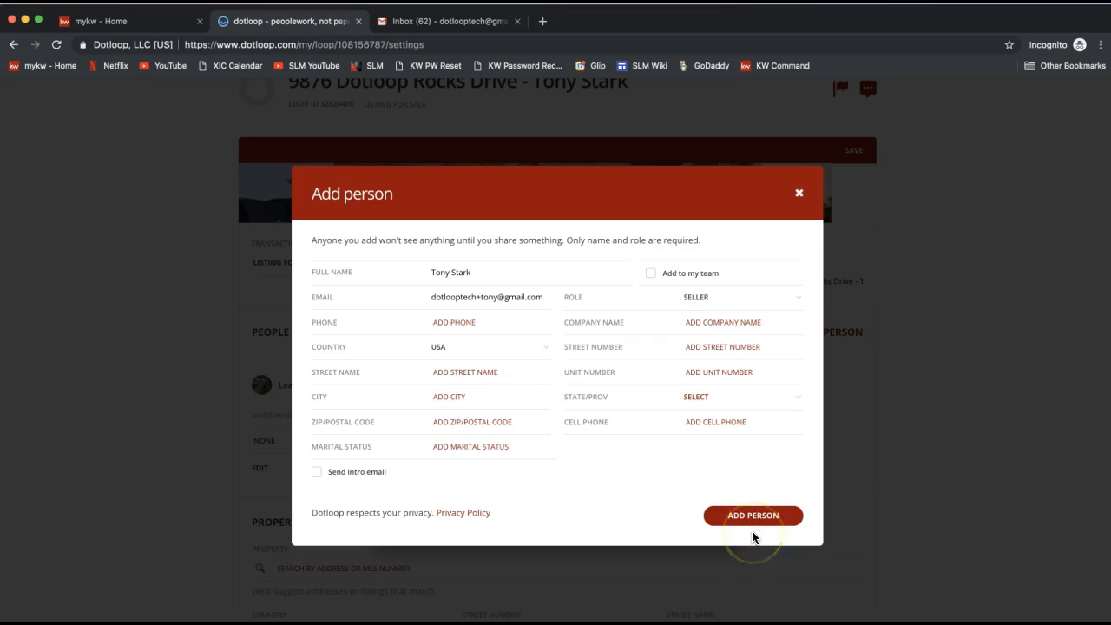
pyautogui.click(733, 531)
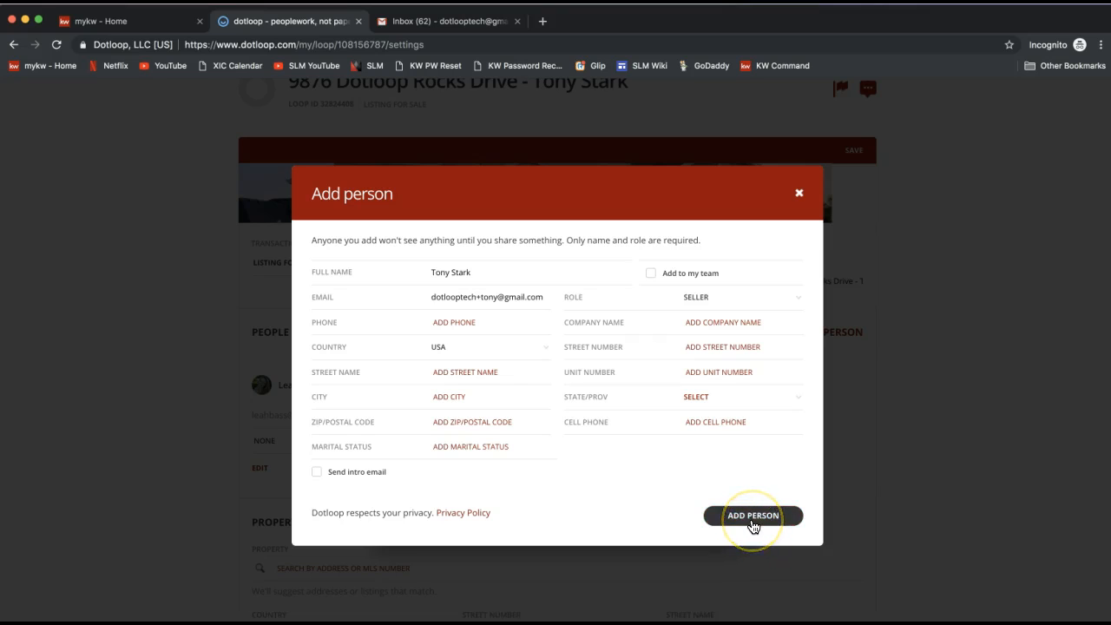
pyautogui.click(752, 517)
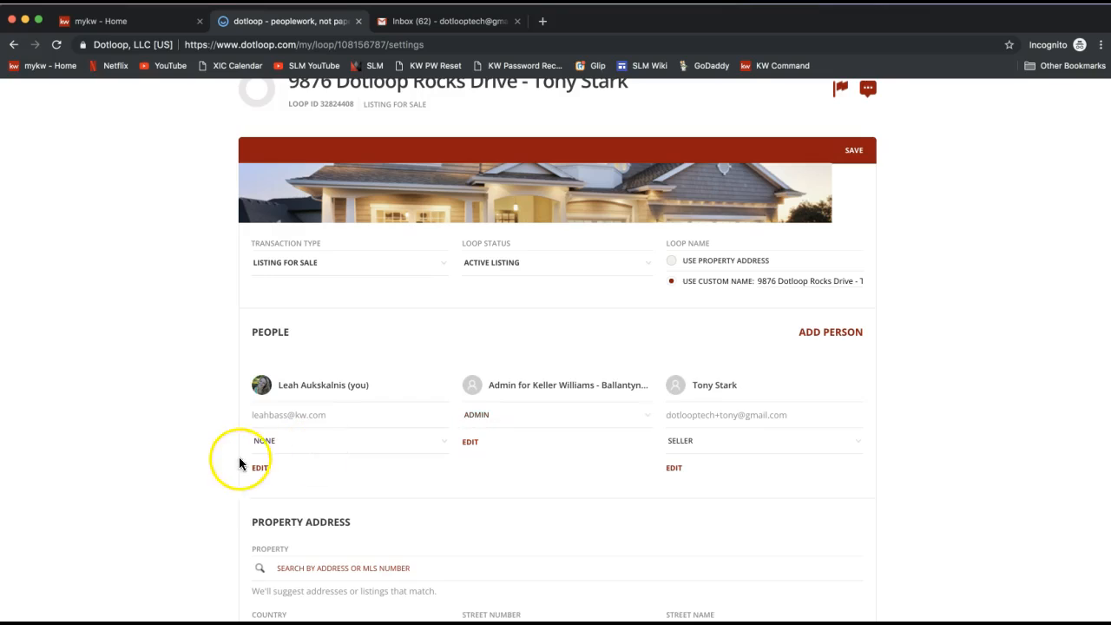
# Step: Set your own role in the loop's people to Listing Agent
pyautogui.scroll(-1, 108, 404)
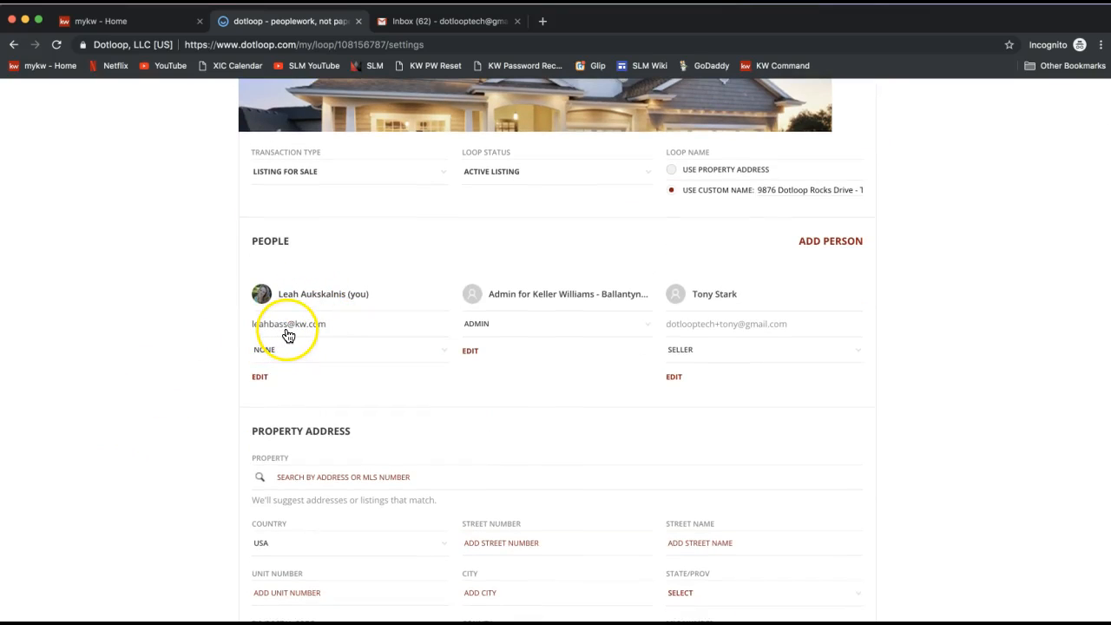
pyautogui.click(275, 359)
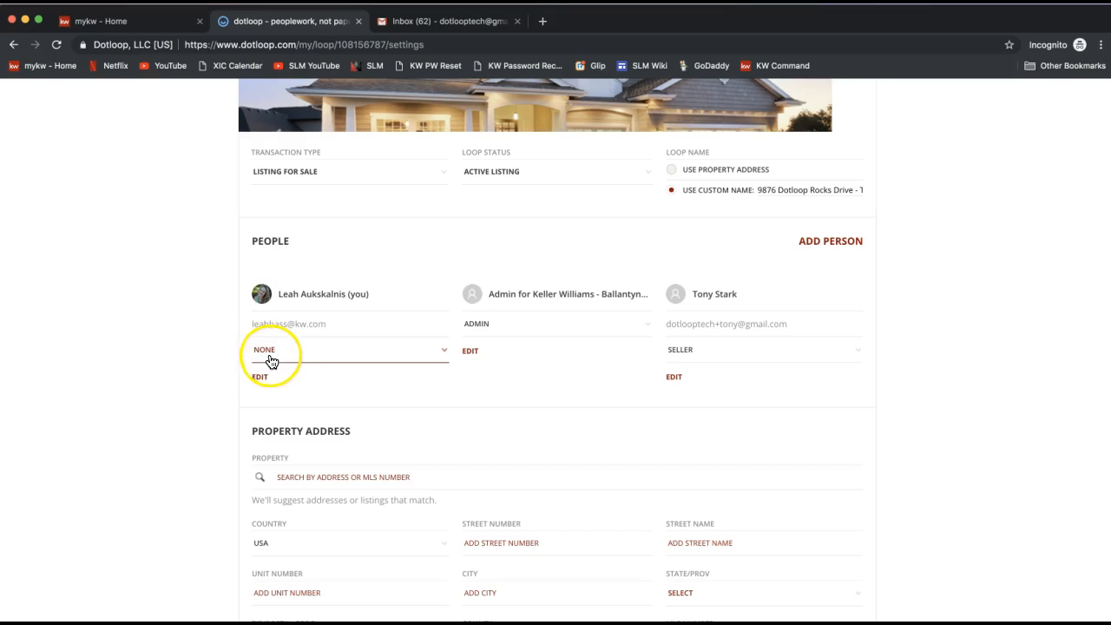
pyautogui.click(271, 360)
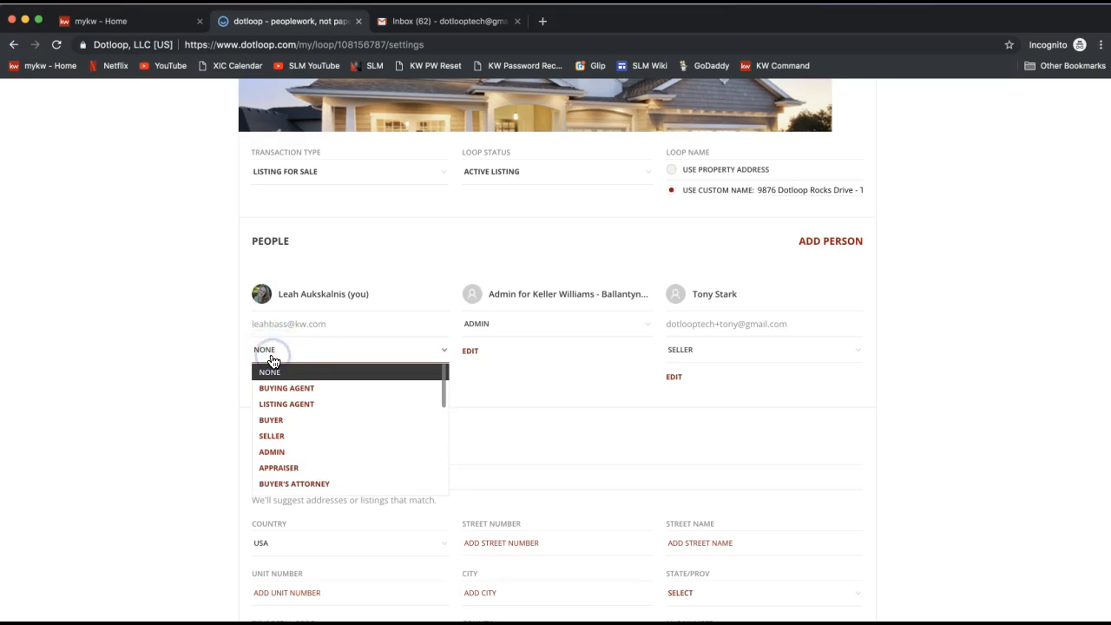
pyautogui.click(295, 408)
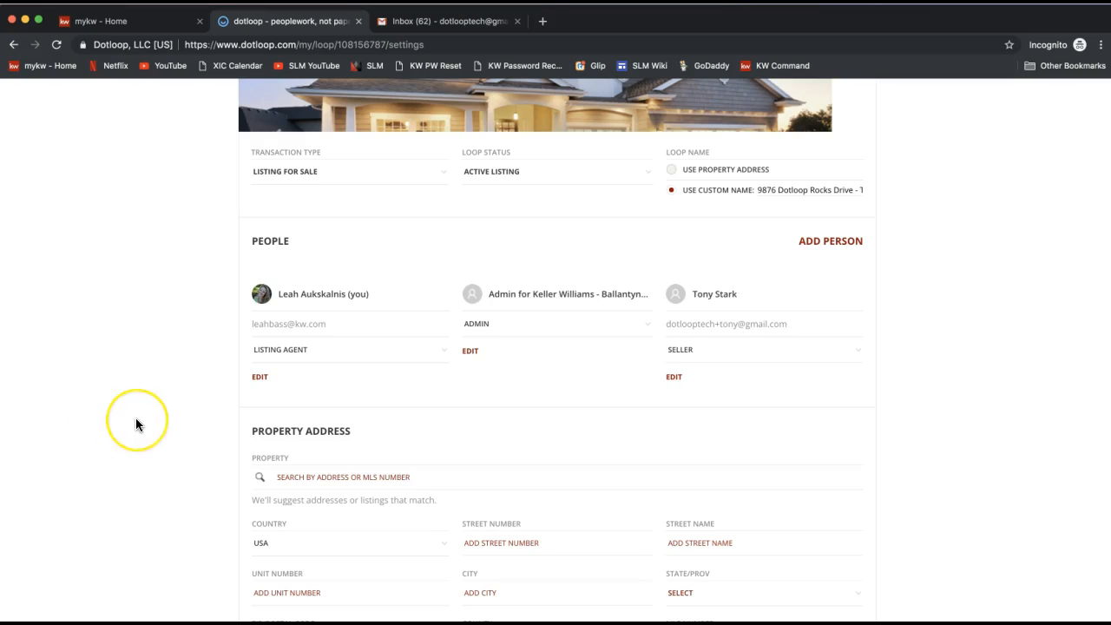
pyautogui.scroll(-1, 135, 423)
pyautogui.click(262, 223)
pyautogui.doubleClick(262, 223)
pyautogui.scroll(-2, 157, 431)
pyautogui.click(260, 314)
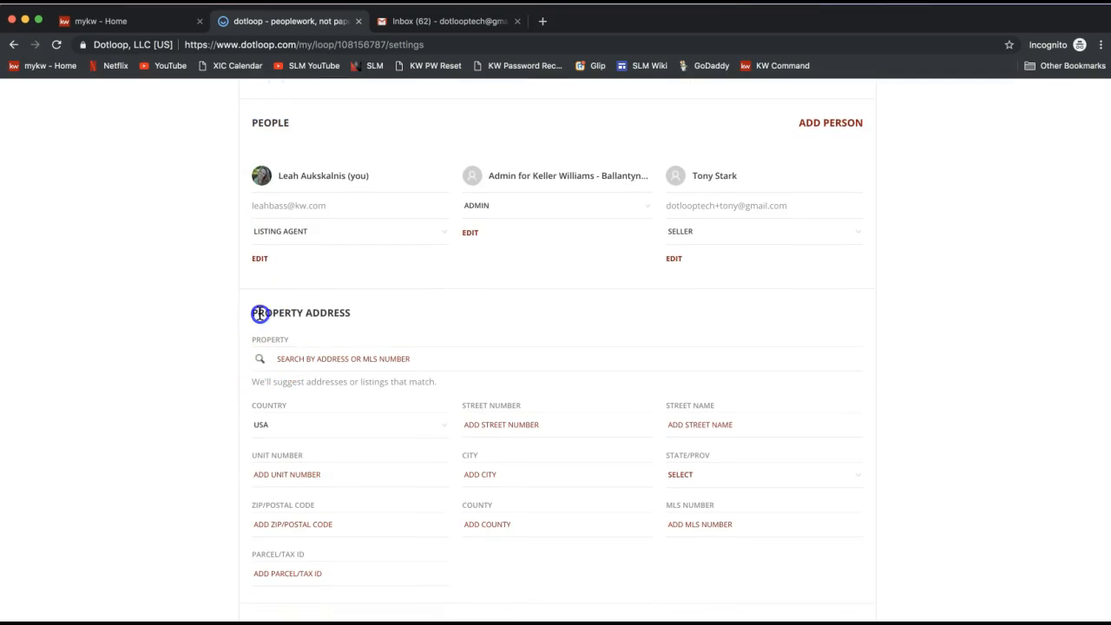
pyautogui.tripleClick(260, 314)
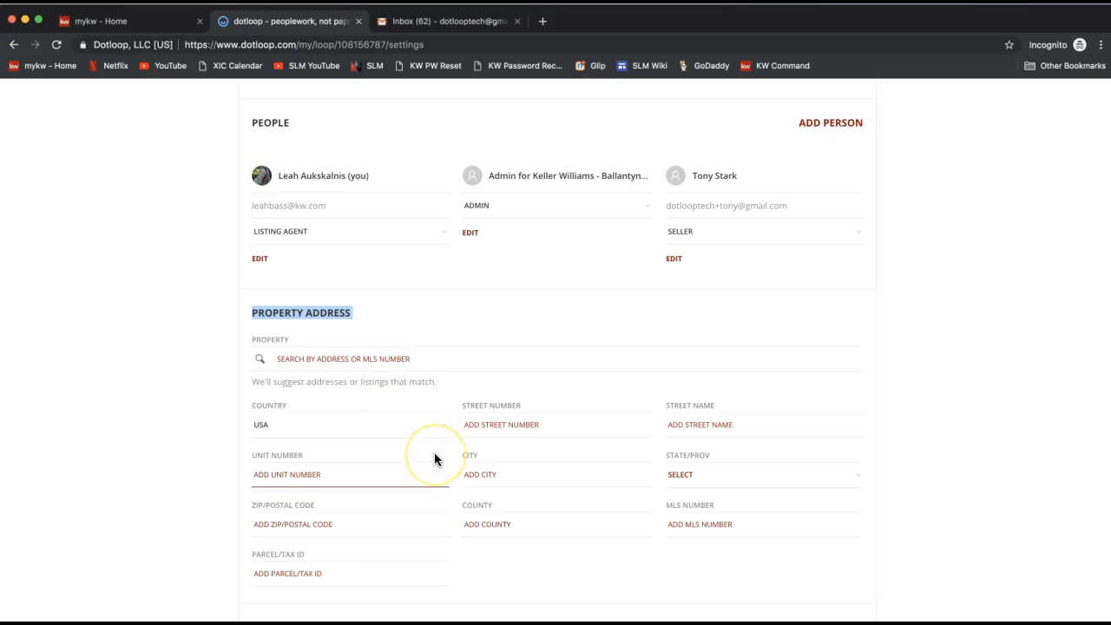
pyautogui.scroll(-2, 435, 452)
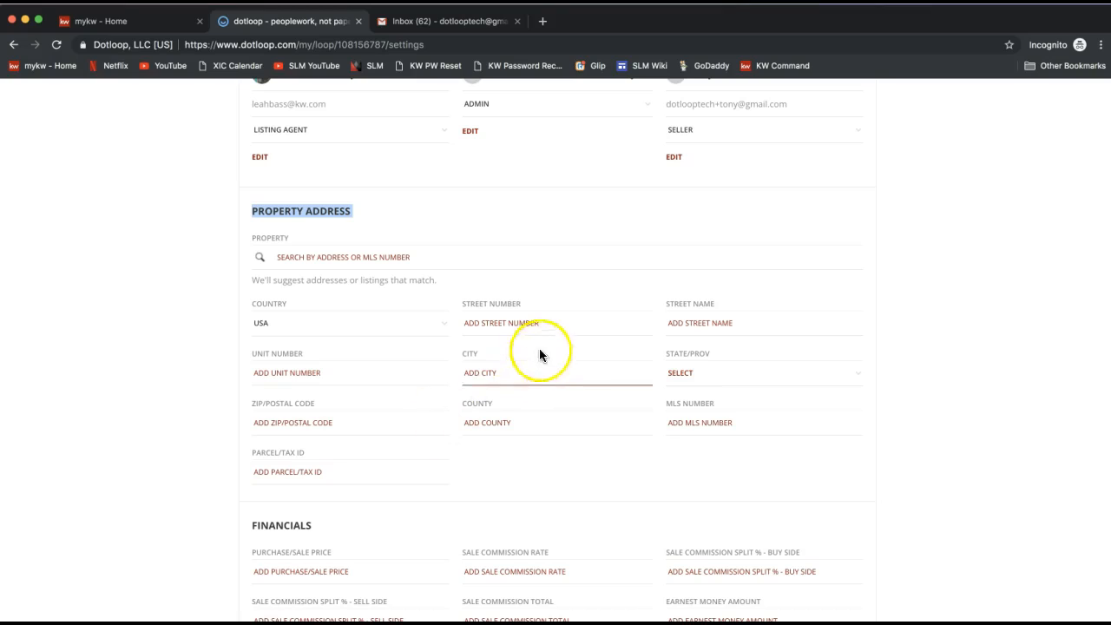
pyautogui.click(489, 316)
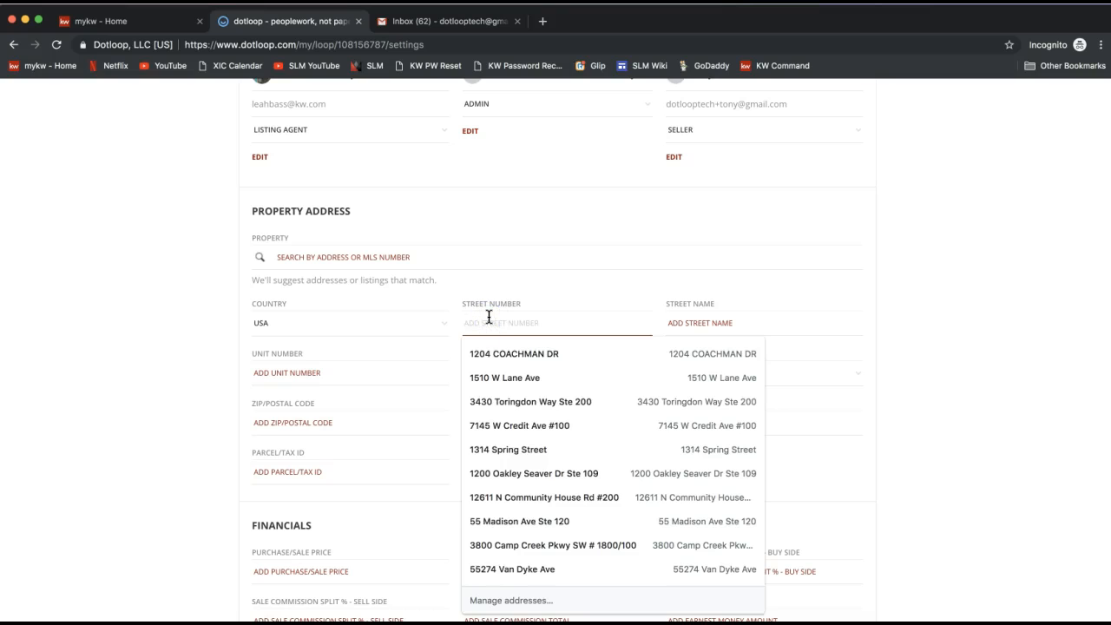
pyautogui.write('1')
pyautogui.press('BackSpace')
pyautogui.click(910, 292)
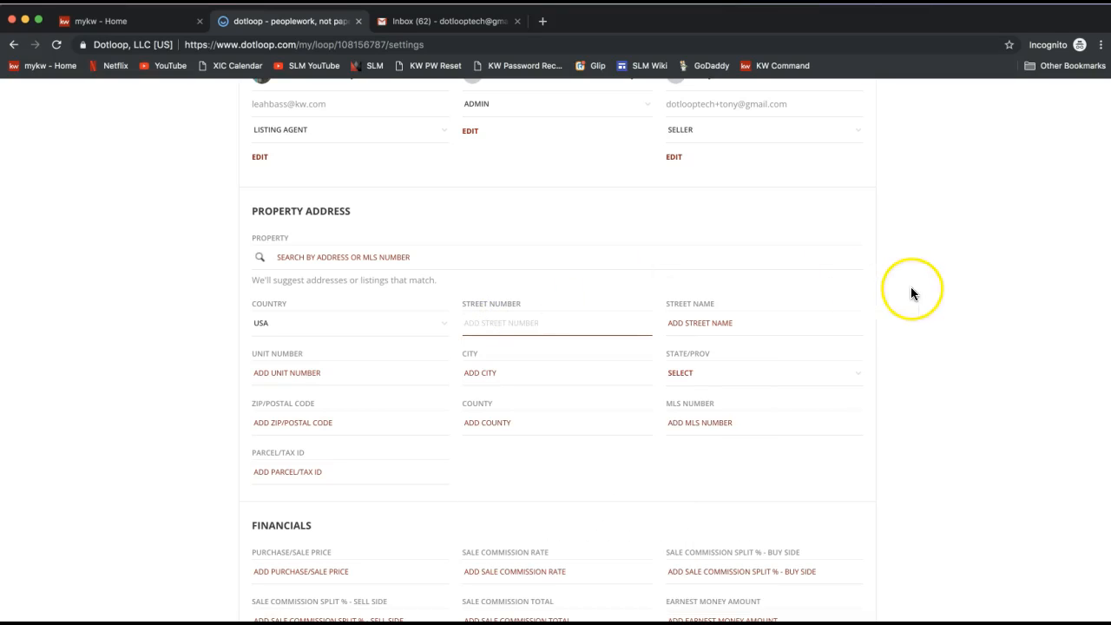
pyautogui.scroll(5, 914, 293)
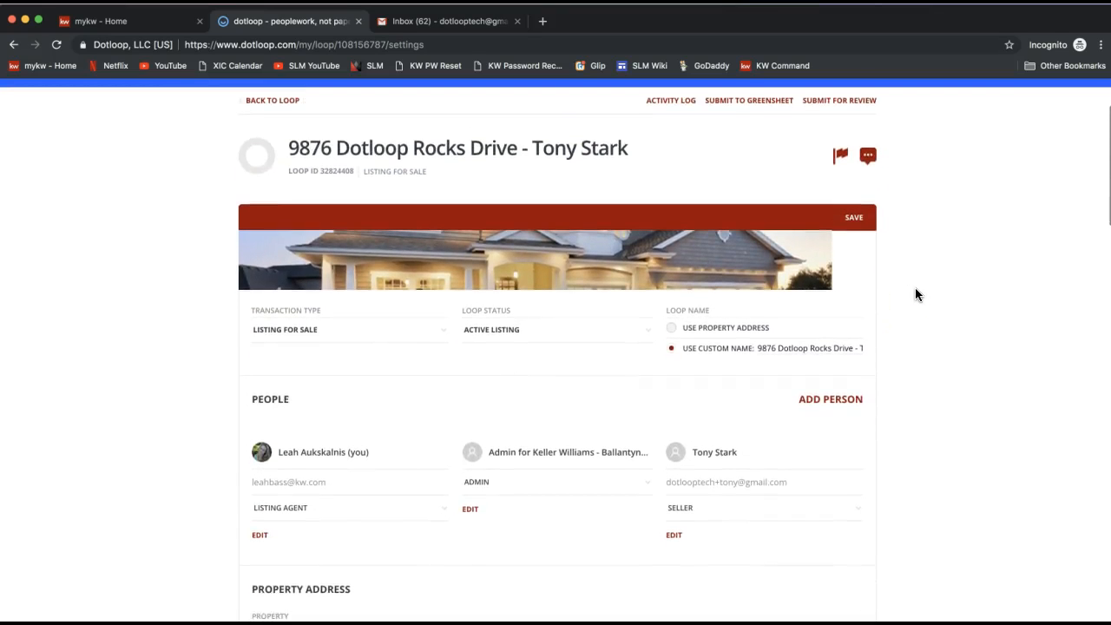
# Step: Enter the property's street number and street name to match the loop name
pyautogui.scroll(-5, 915, 293)
pyautogui.click(489, 225)
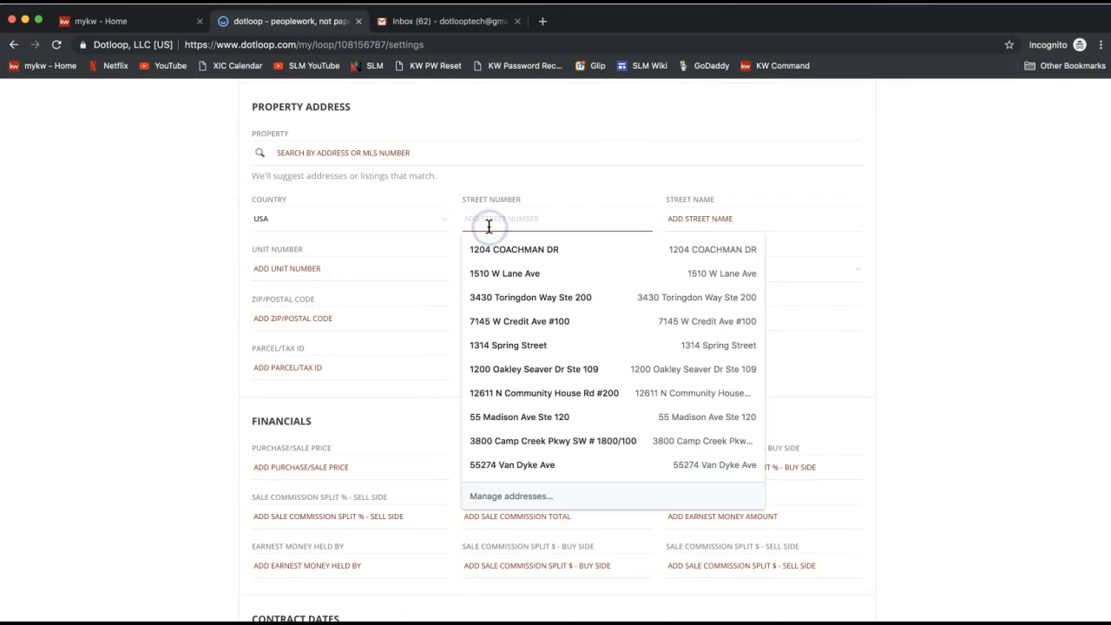
pyautogui.write('9876')
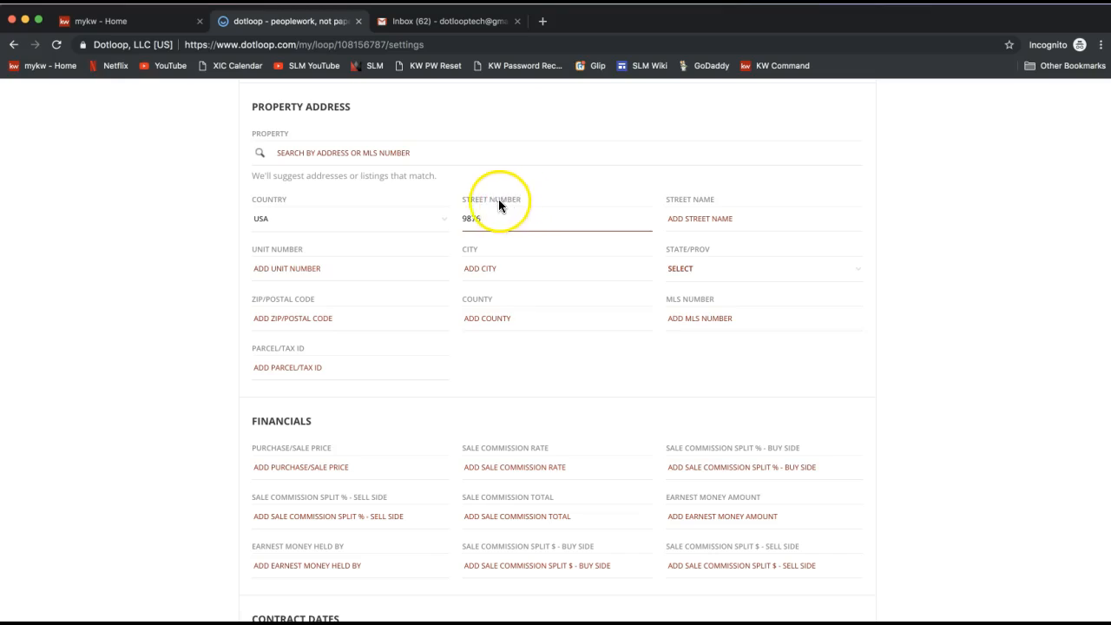
pyautogui.click(681, 218)
pyautogui.write('Dotloop Rocks Drive')
pyautogui.press('Tab')
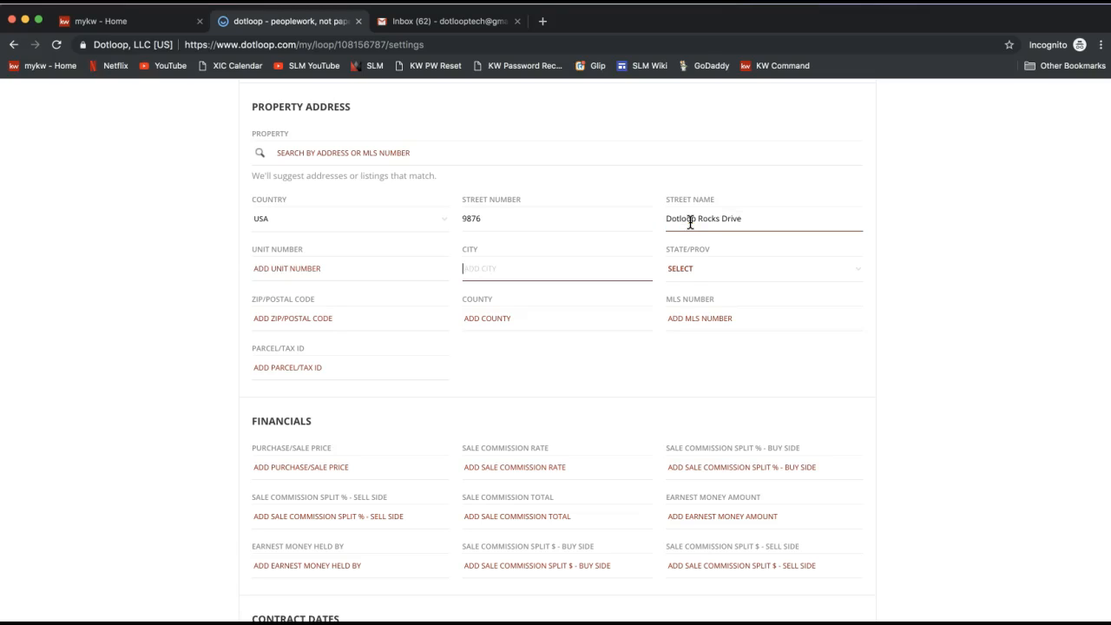
# Step: Fill in the property's city Charlotte, state NC, ZIP code 28277 and county Mecklenburg
pyautogui.write('Charlotte')
pyautogui.press('Tab')
pyautogui.write('NC')
pyautogui.press('Tab')
pyautogui.write('28277')
pyautogui.press('Tab')
pyautogui.write('Mecklenburg')
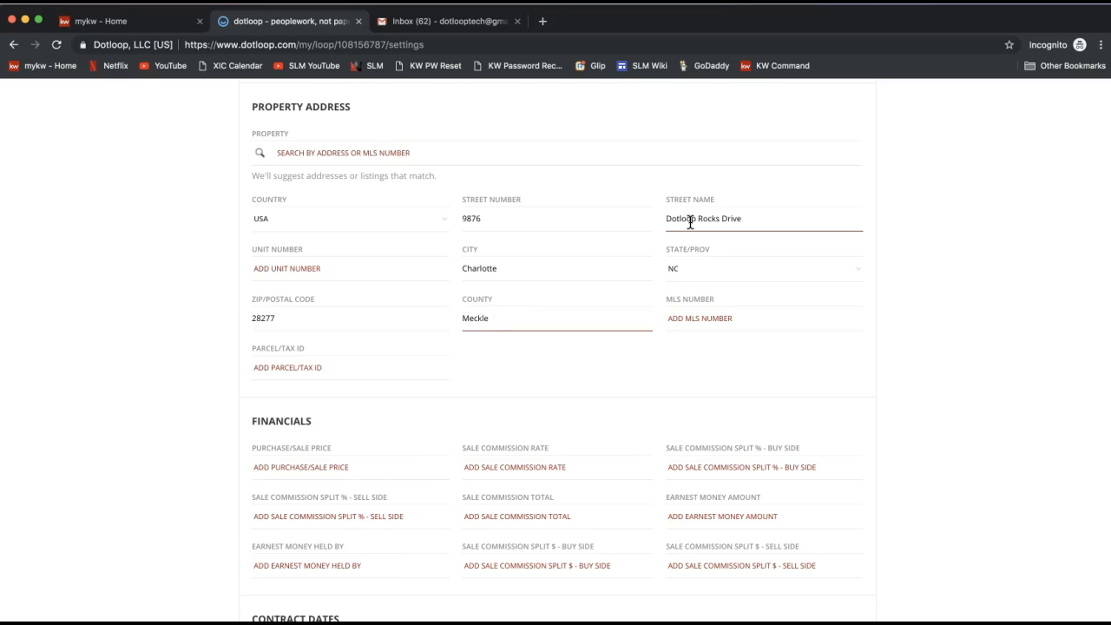
pyautogui.press('Tab')
pyautogui.click(193, 321)
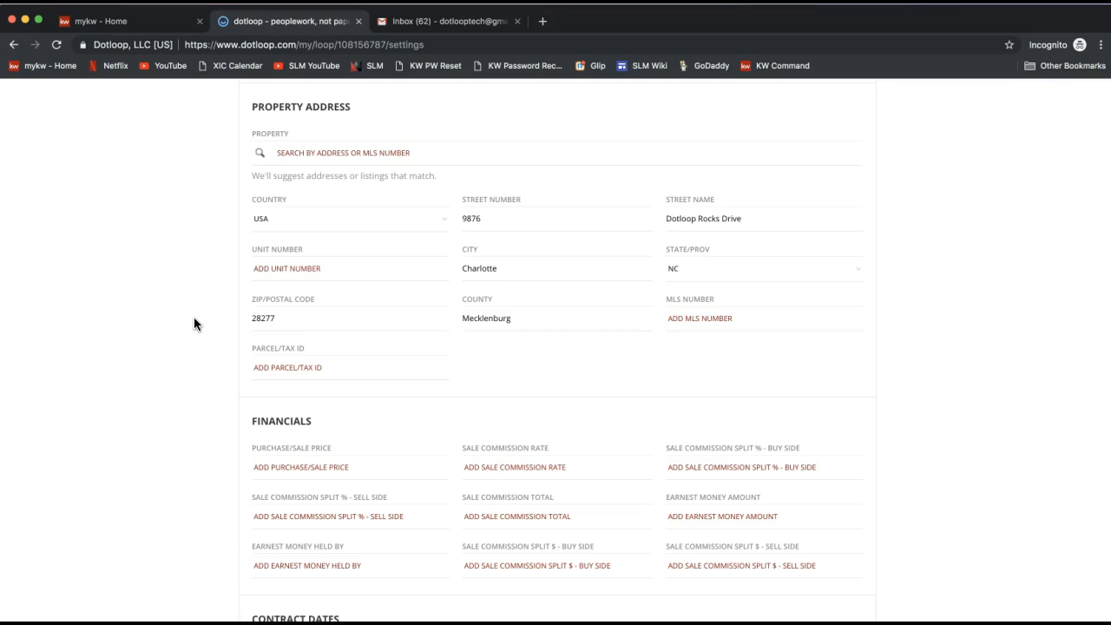
pyautogui.scroll(-2, 194, 317)
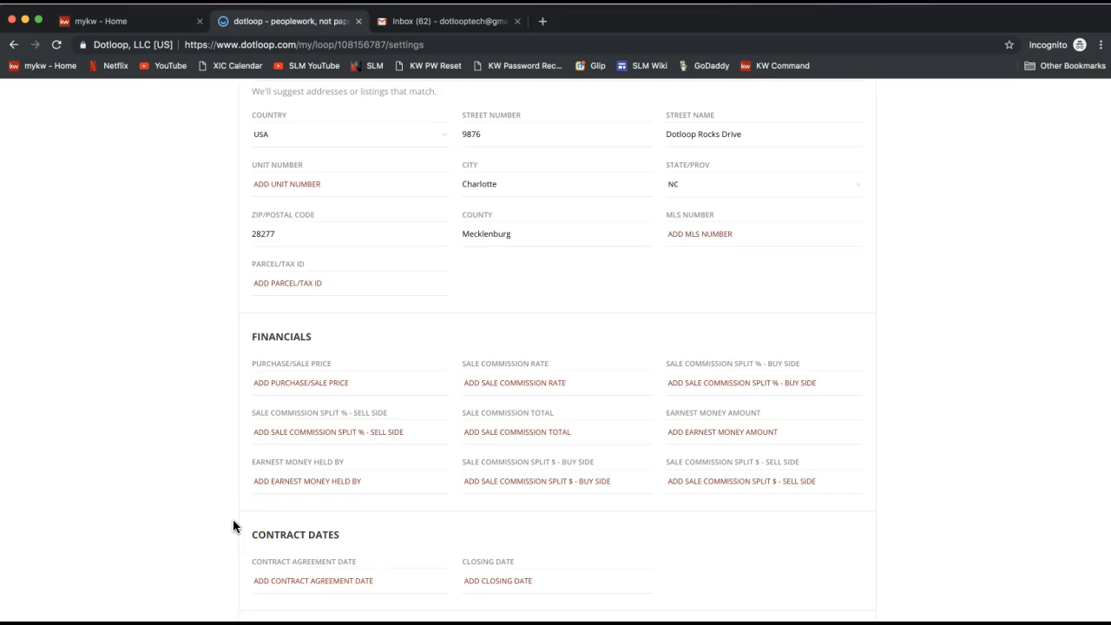
# Step: Save the loop's updated details
pyautogui.scroll(3, 233, 524)
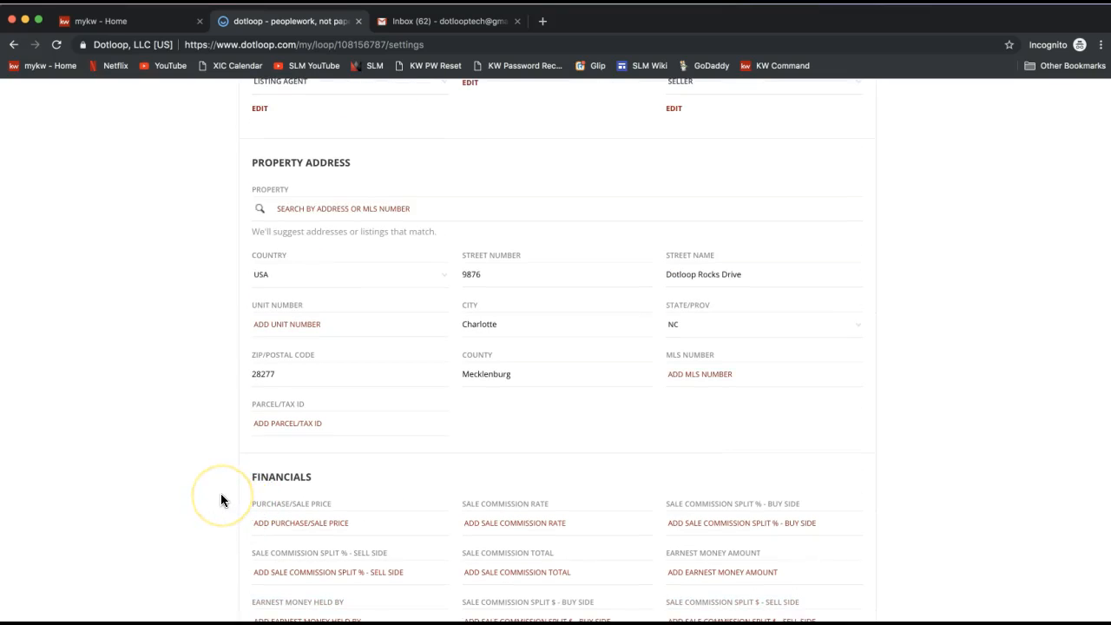
pyautogui.scroll(1, 220, 499)
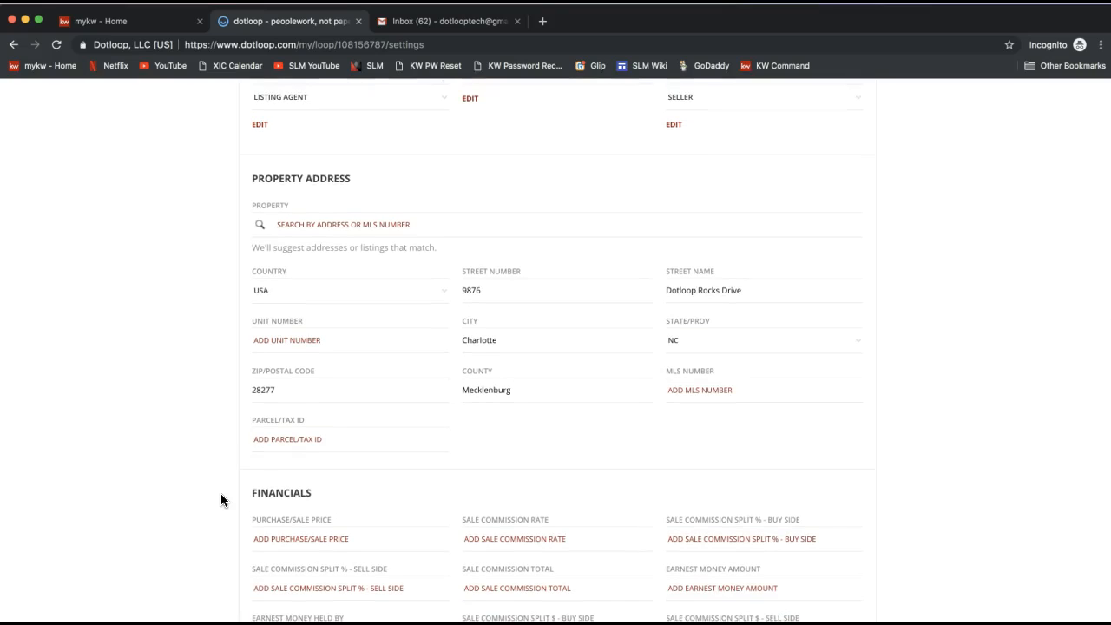
pyautogui.scroll(1, 221, 500)
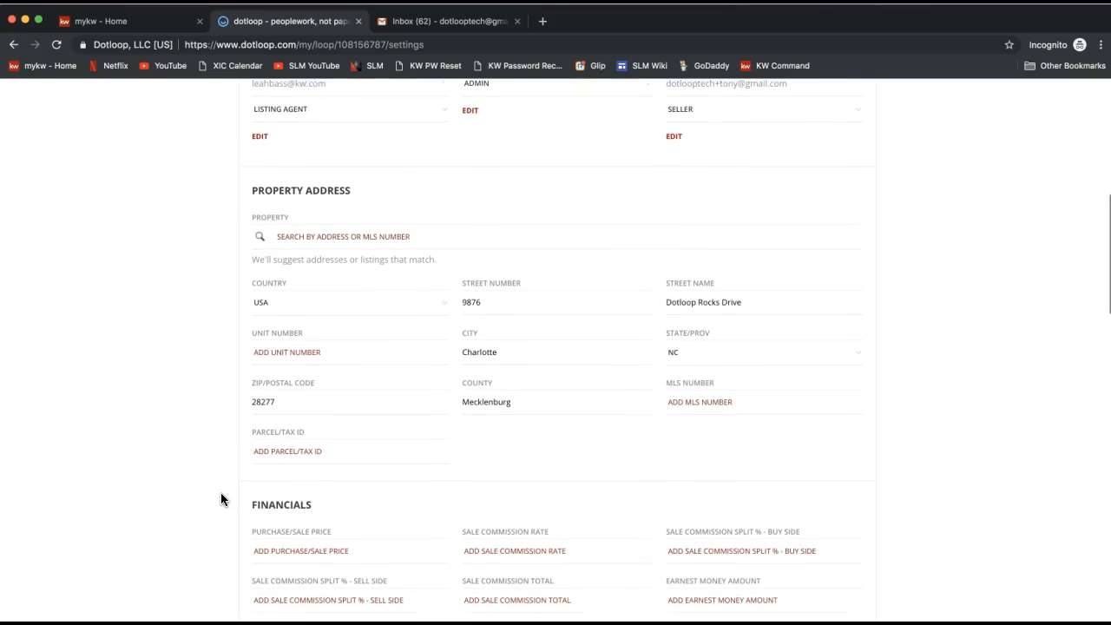
pyautogui.scroll(5, 158, 416)
pyautogui.scroll(5, 158, 423)
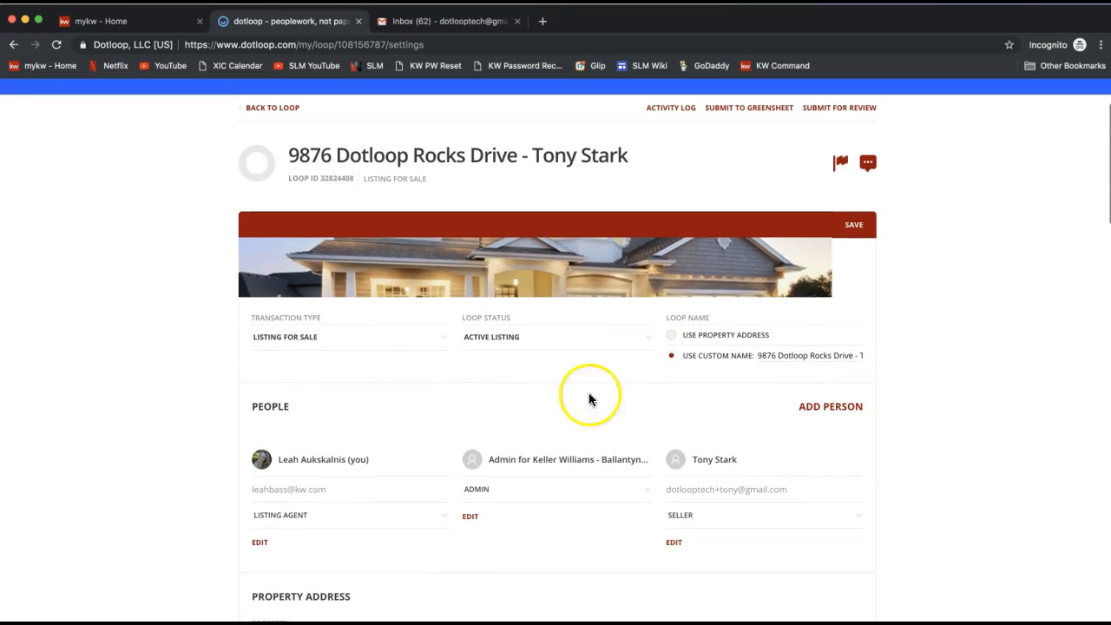
pyautogui.click(864, 236)
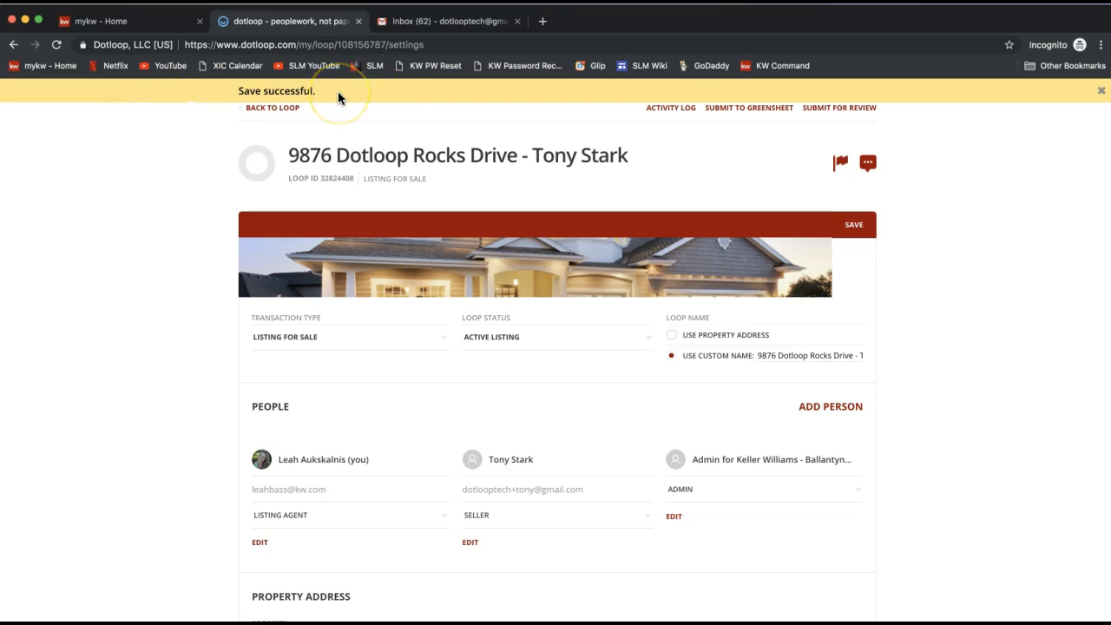
# Step: Save the loop details once more and return to the loop's main page
pyautogui.scroll(2, 114, 264)
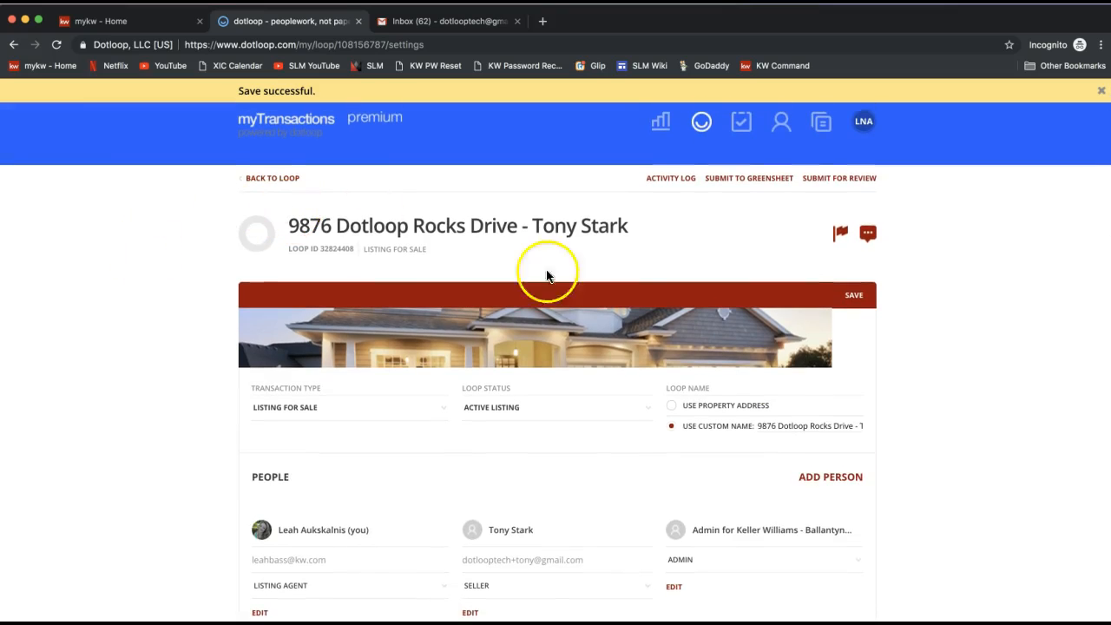
pyautogui.click(865, 303)
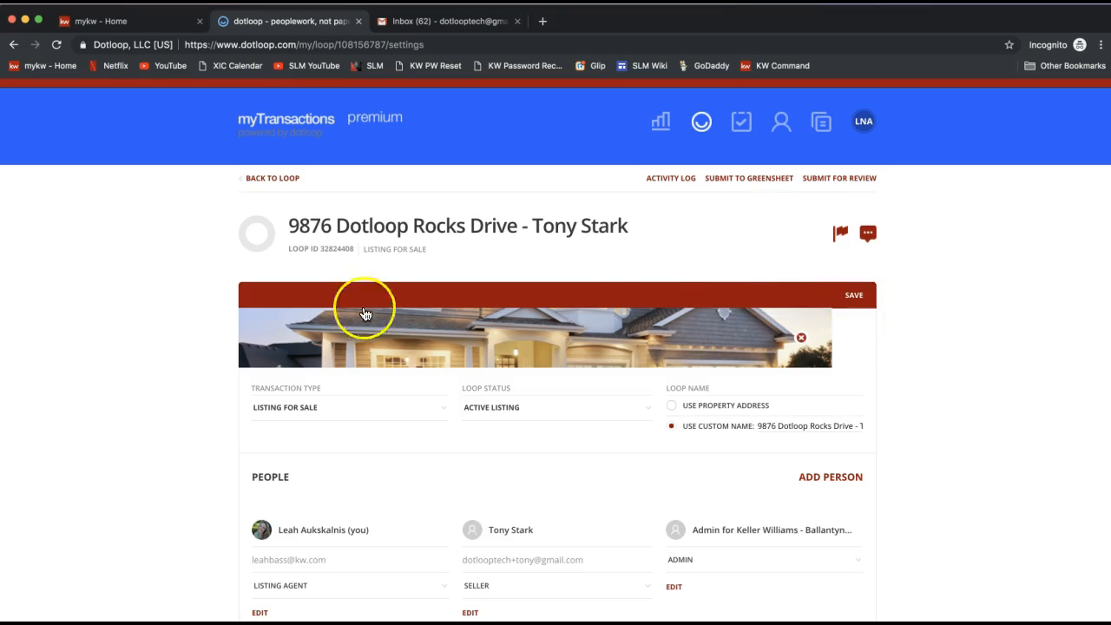
pyautogui.click(274, 180)
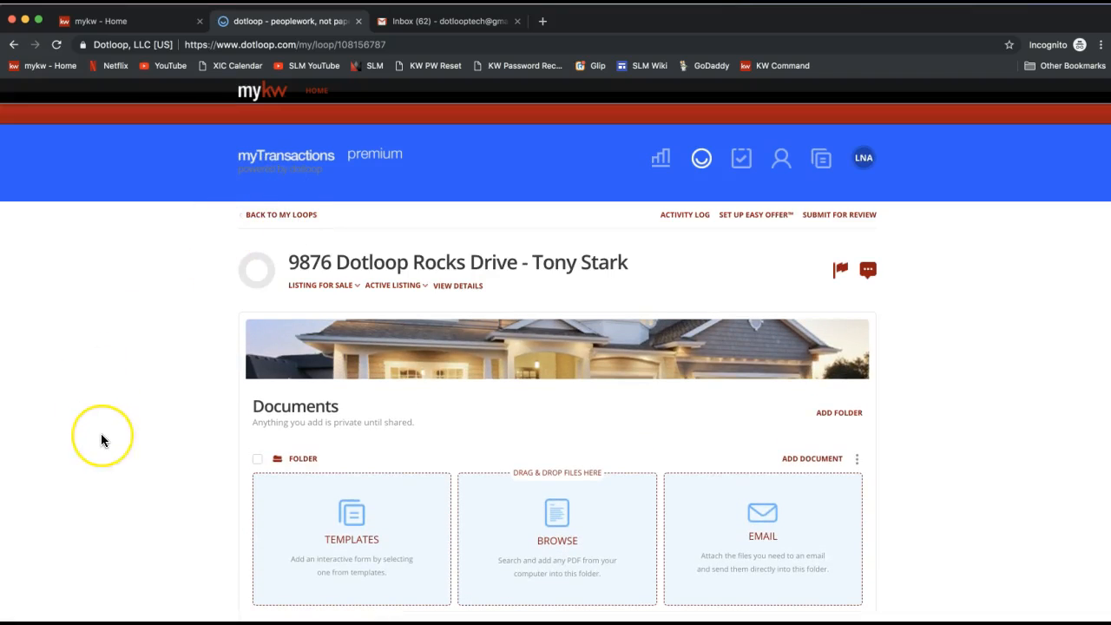
# Step: Open the document templates chooser and browse to the 2018 NCAR Documents folder
pyautogui.scroll(-2, 101, 433)
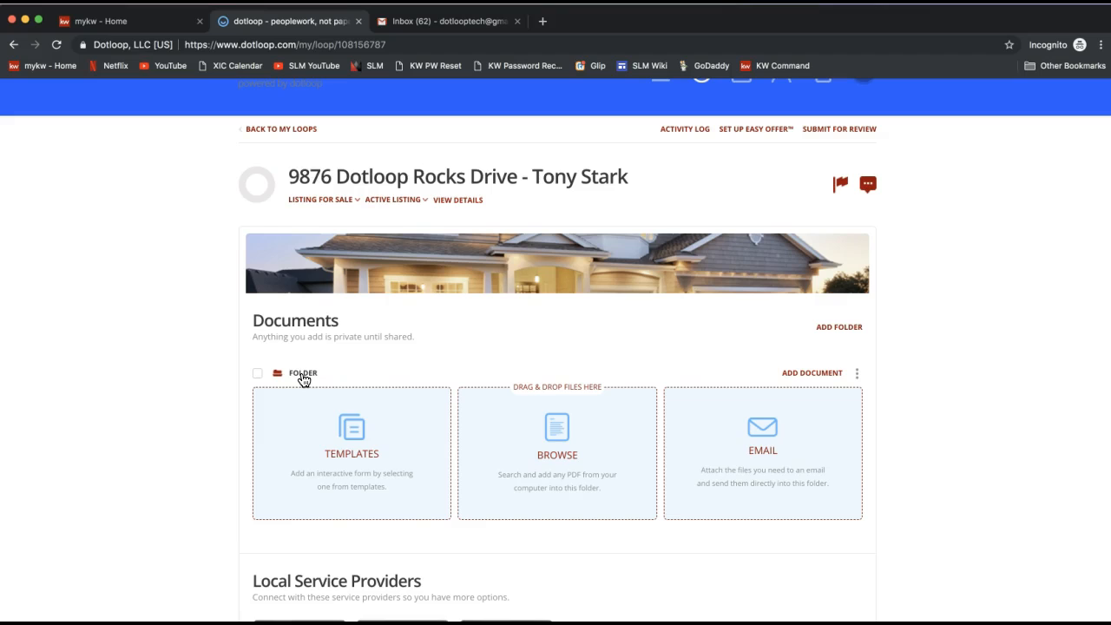
pyautogui.scroll(-1, 161, 400)
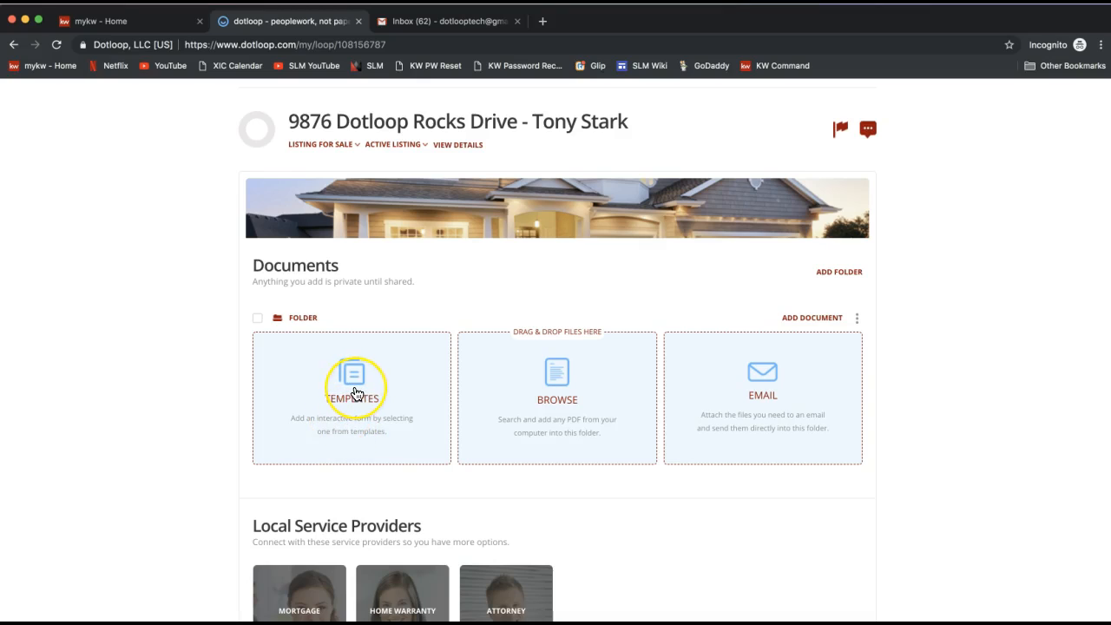
pyautogui.scroll(3, 355, 393)
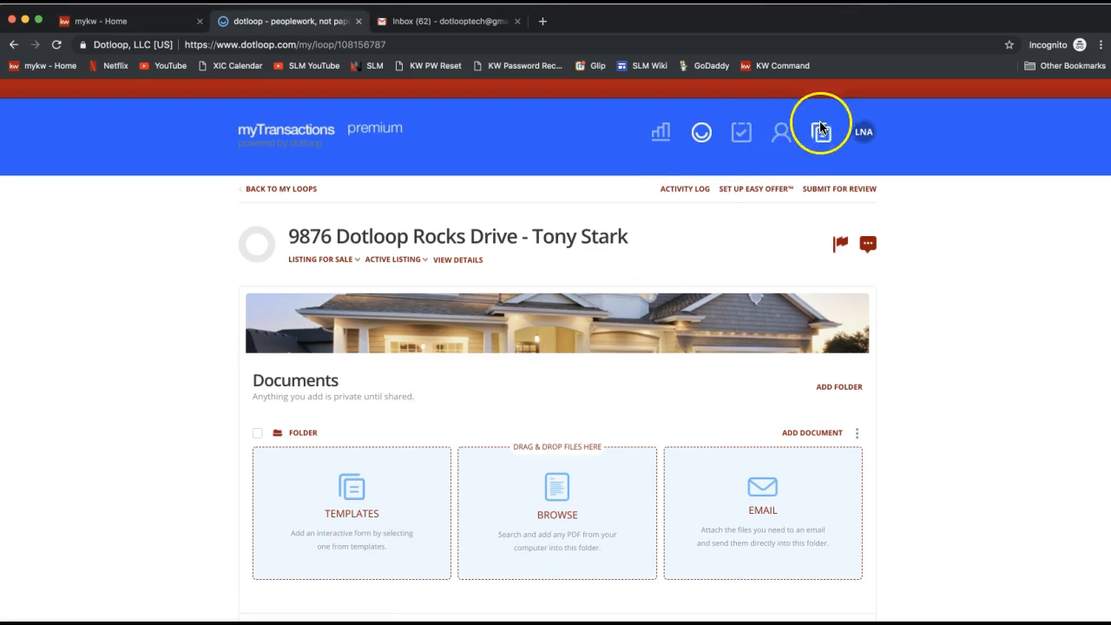
pyautogui.scroll(-2, 372, 508)
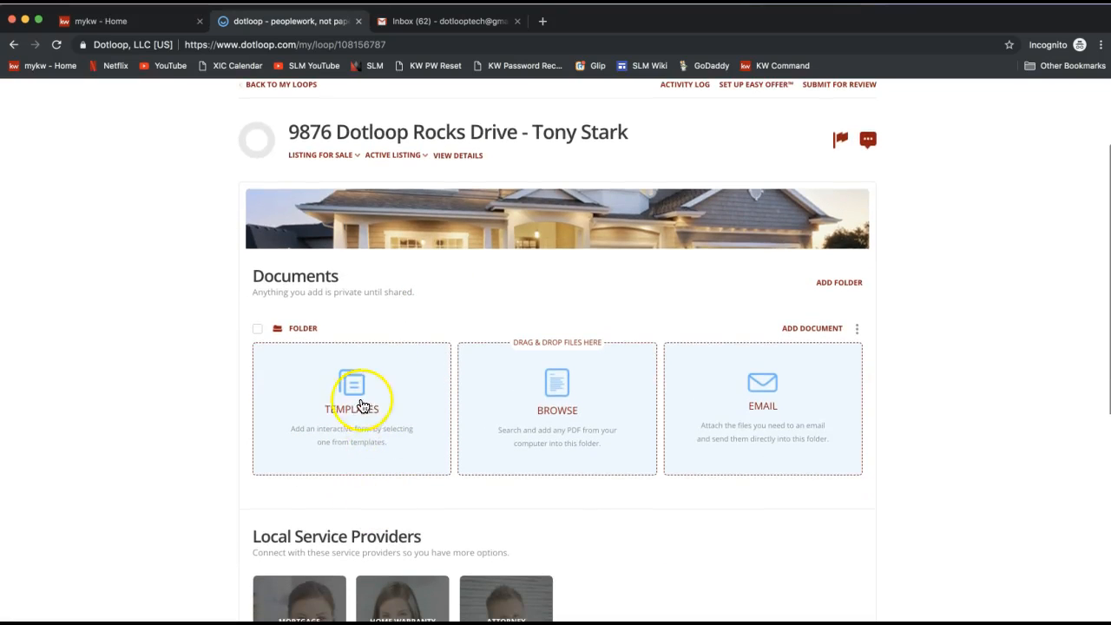
pyautogui.click(368, 407)
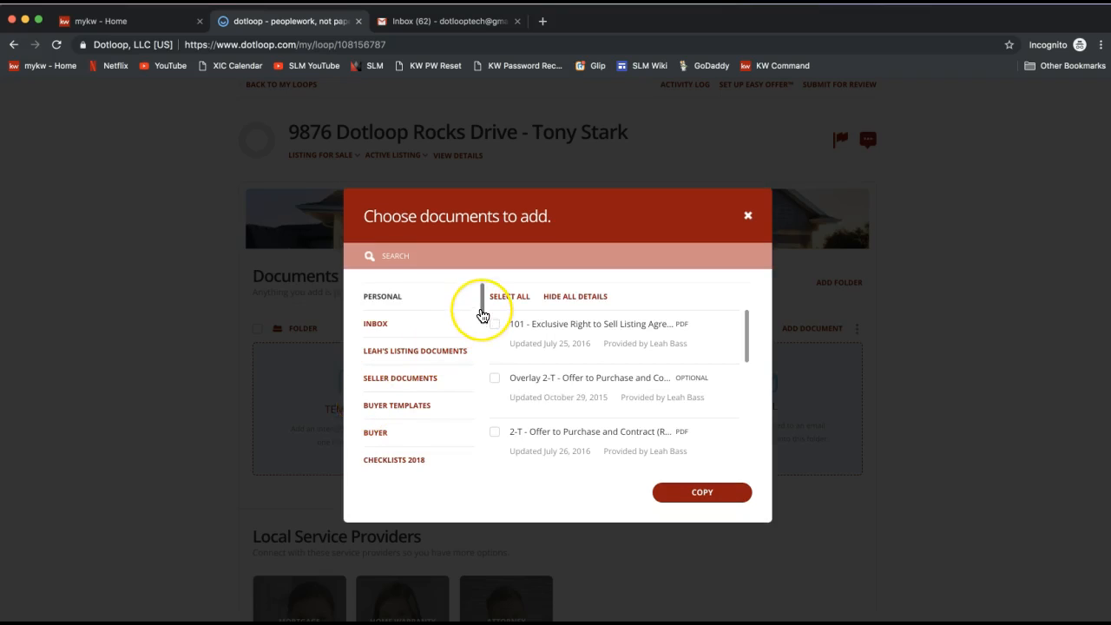
pyautogui.scroll(-1, 481, 306)
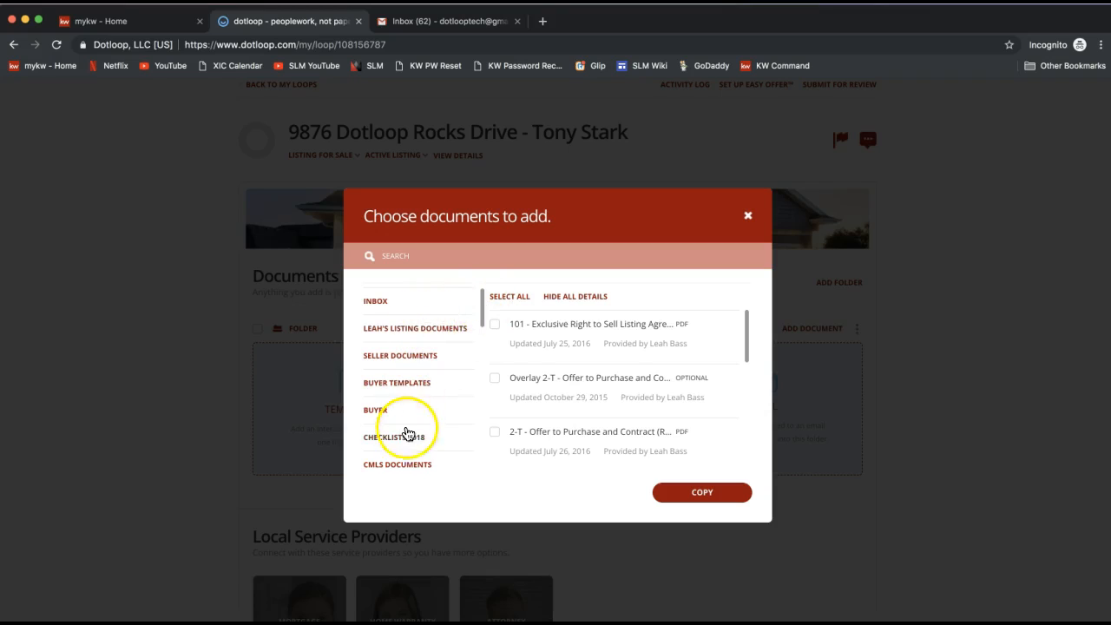
pyautogui.moveTo(483, 300); pyautogui.dragTo(478, 461)
pyautogui.click(411, 456)
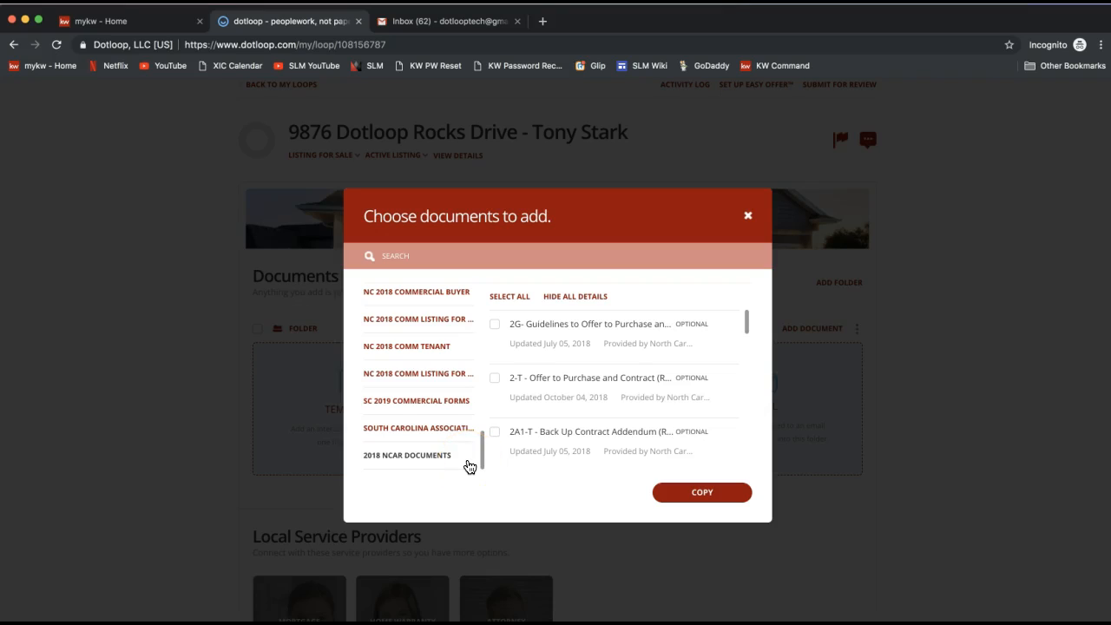
pyautogui.click(425, 468)
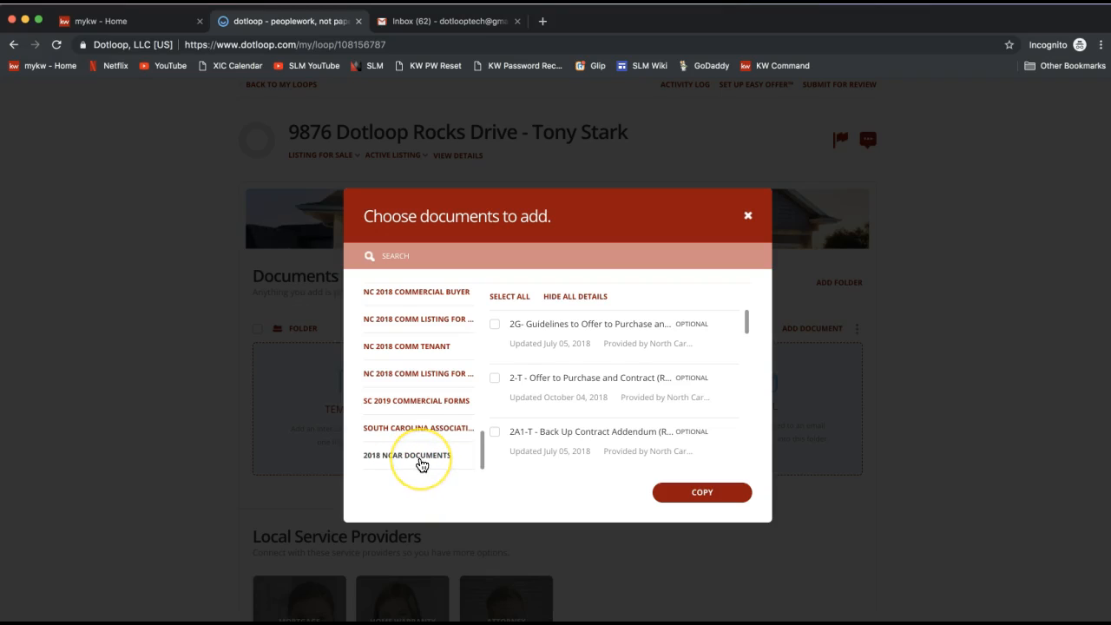
# Step: Search for listing and copy the 101 - Exclusive Right to Sell Listing Agreement into the loop
pyautogui.click(400, 252)
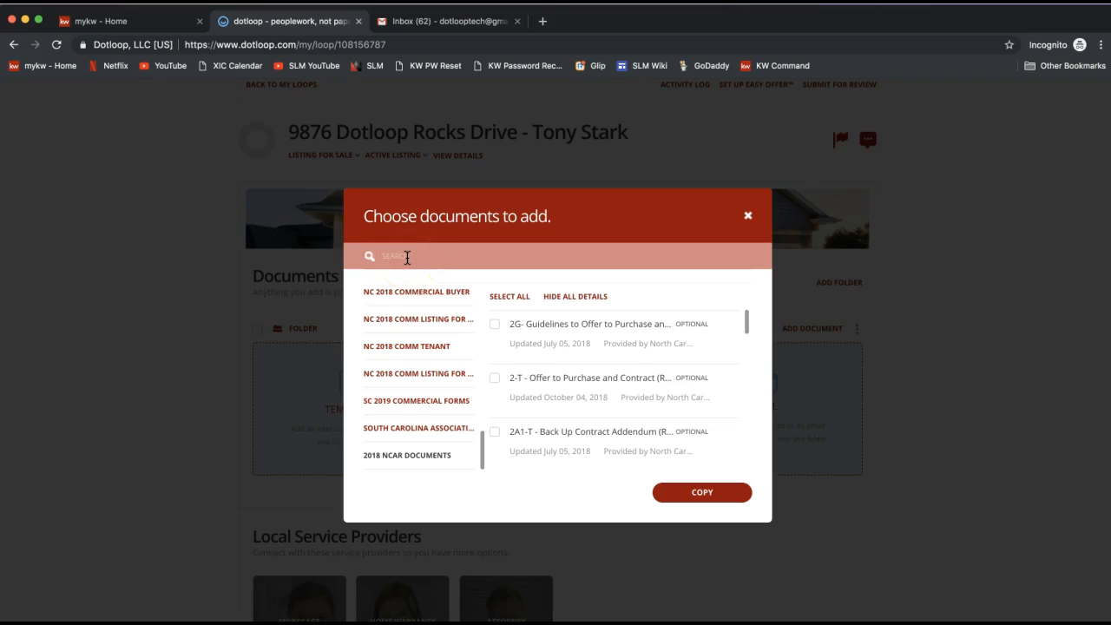
pyautogui.click(407, 257)
pyautogui.write('listing')
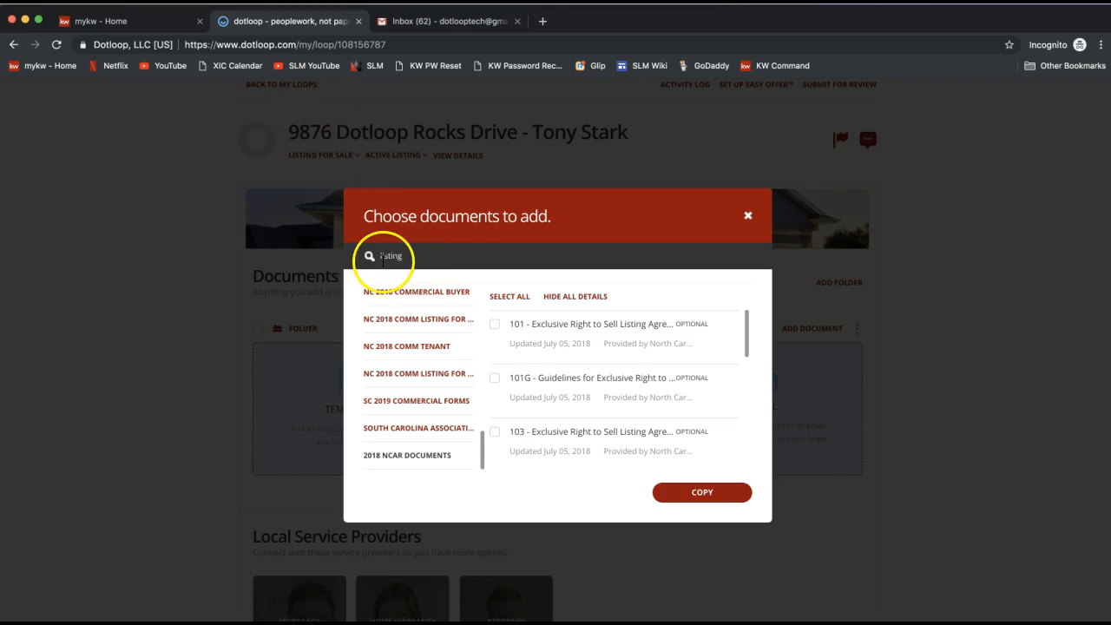
pyautogui.click(495, 323)
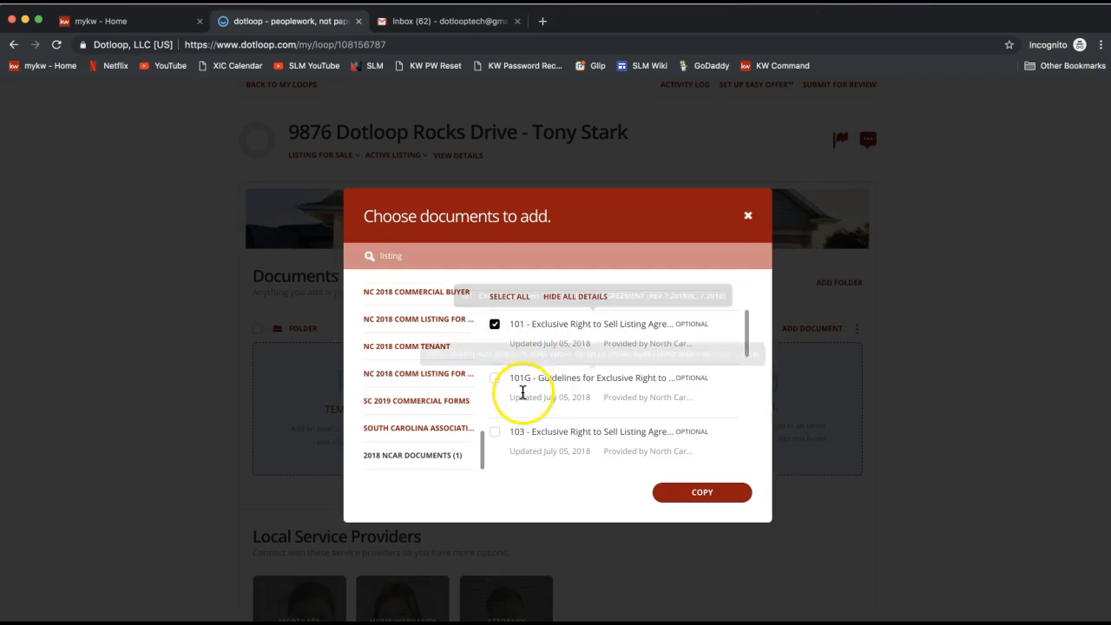
pyautogui.click(538, 390)
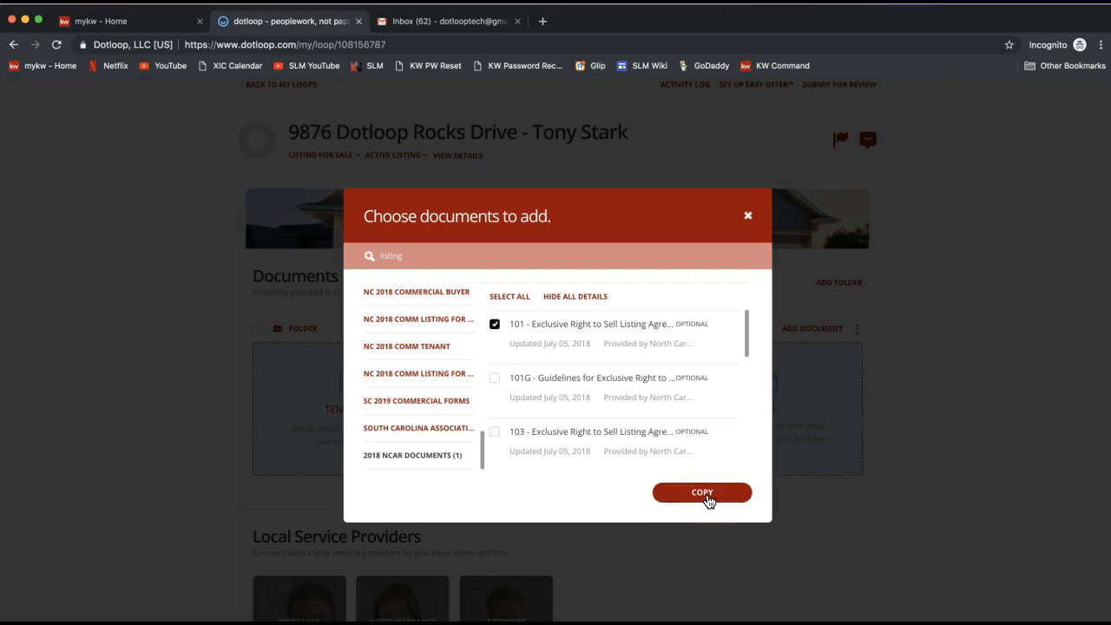
pyautogui.click(706, 497)
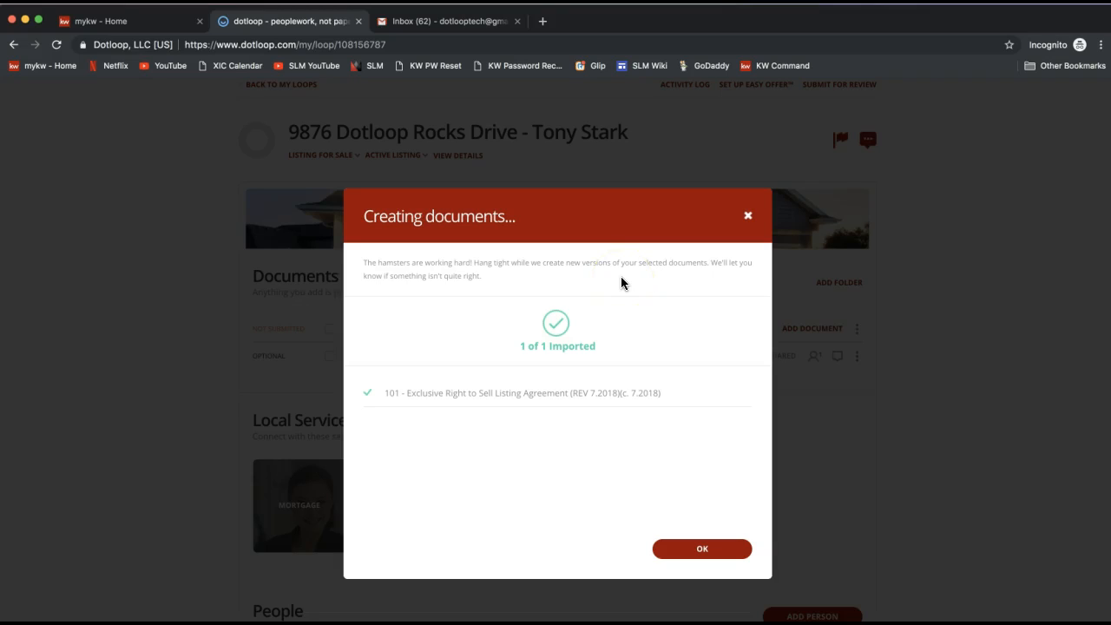
pyautogui.click(722, 547)
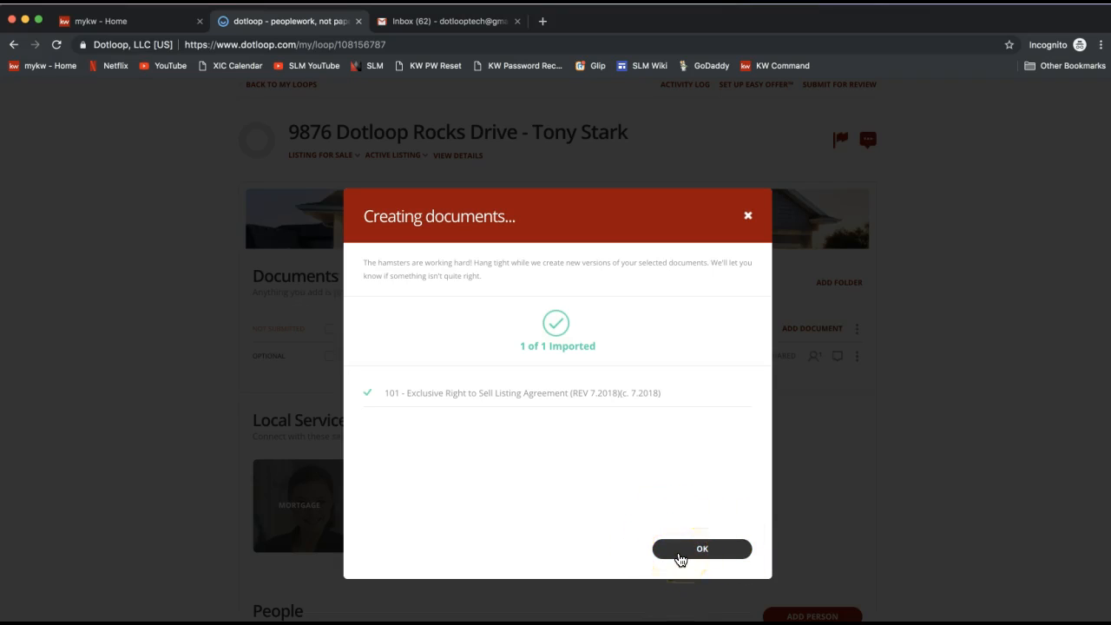
pyautogui.click(680, 553)
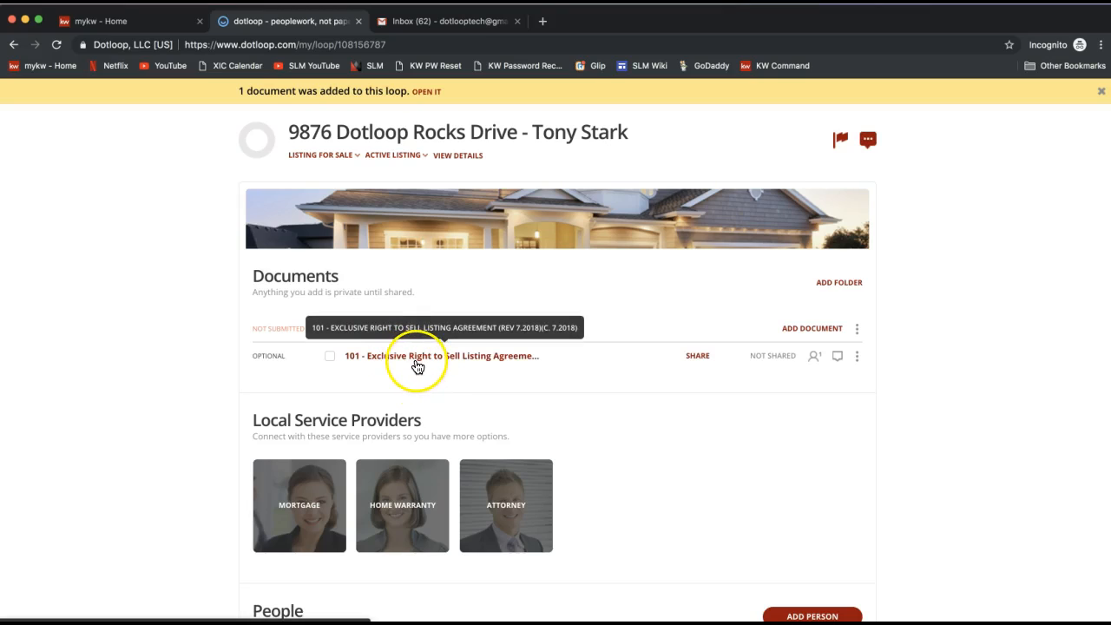
# Step: Open the 101 - Exclusive Right to Sell Listing Agreement document and go over its Autofill roles
pyautogui.moveTo(417, 366); pyautogui.dragTo(497, 365)
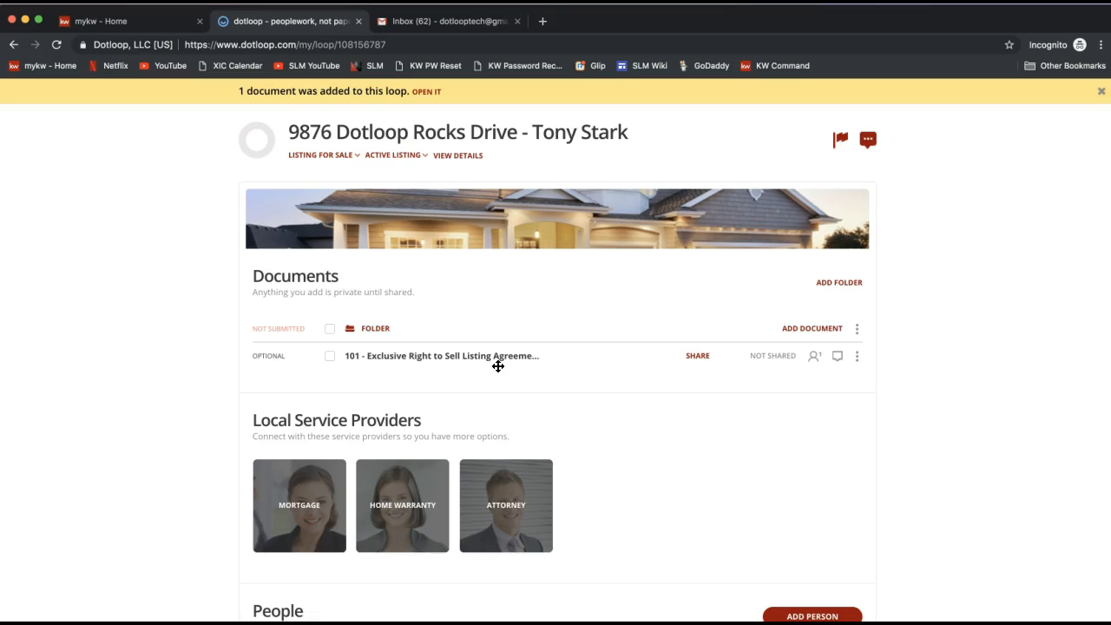
pyautogui.moveTo(497, 365); pyautogui.dragTo(412, 367)
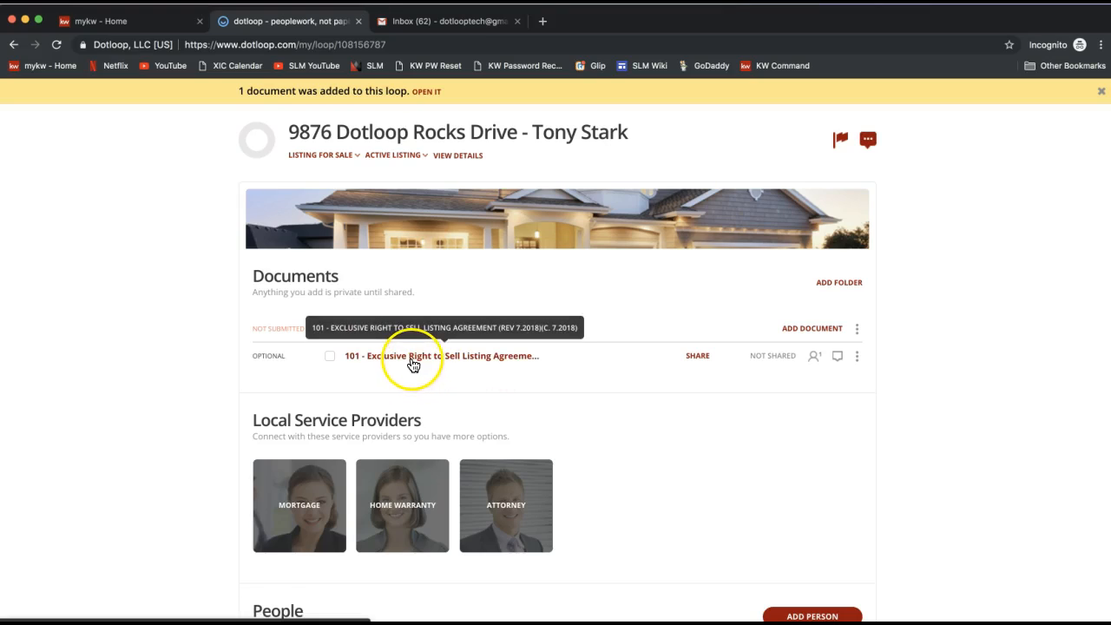
pyautogui.click(413, 365)
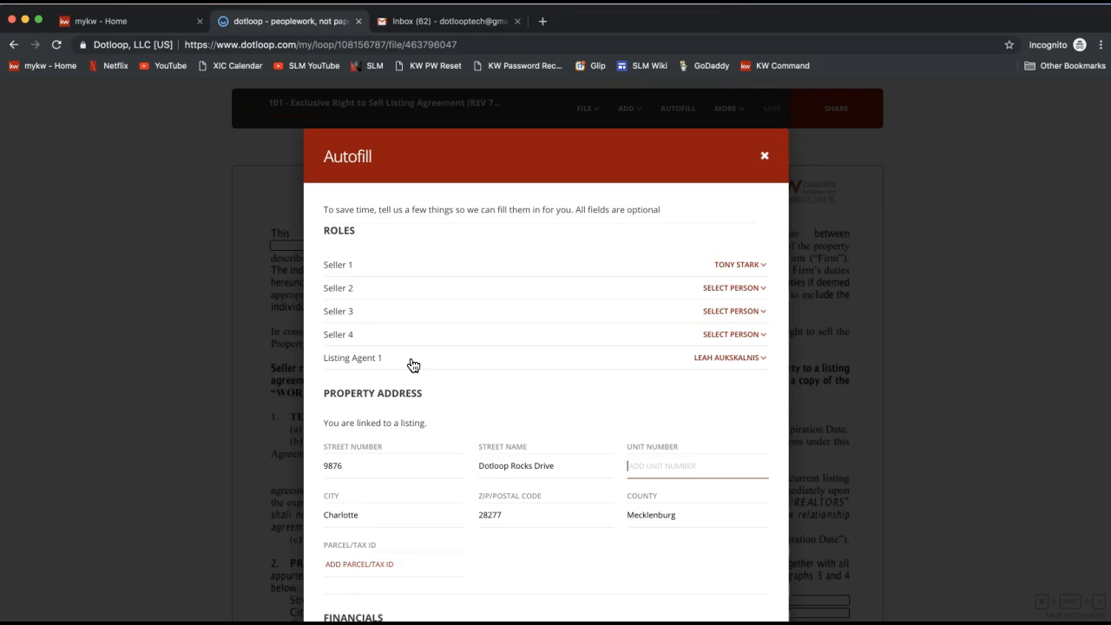
pyautogui.click(692, 285)
pyautogui.doubleClick(338, 229)
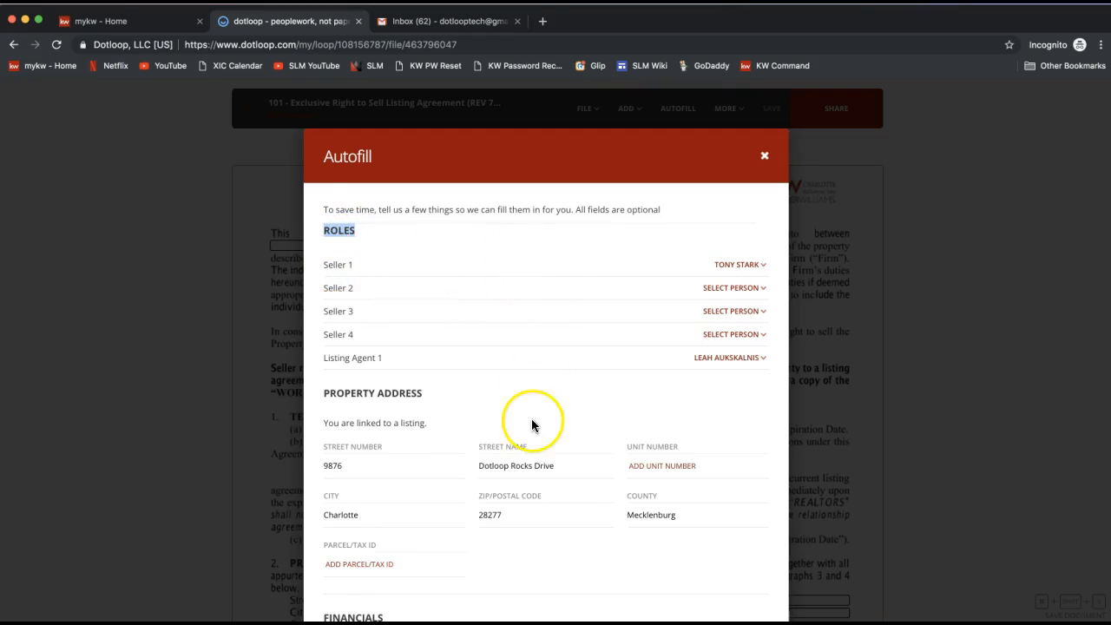
pyautogui.scroll(-1, 532, 426)
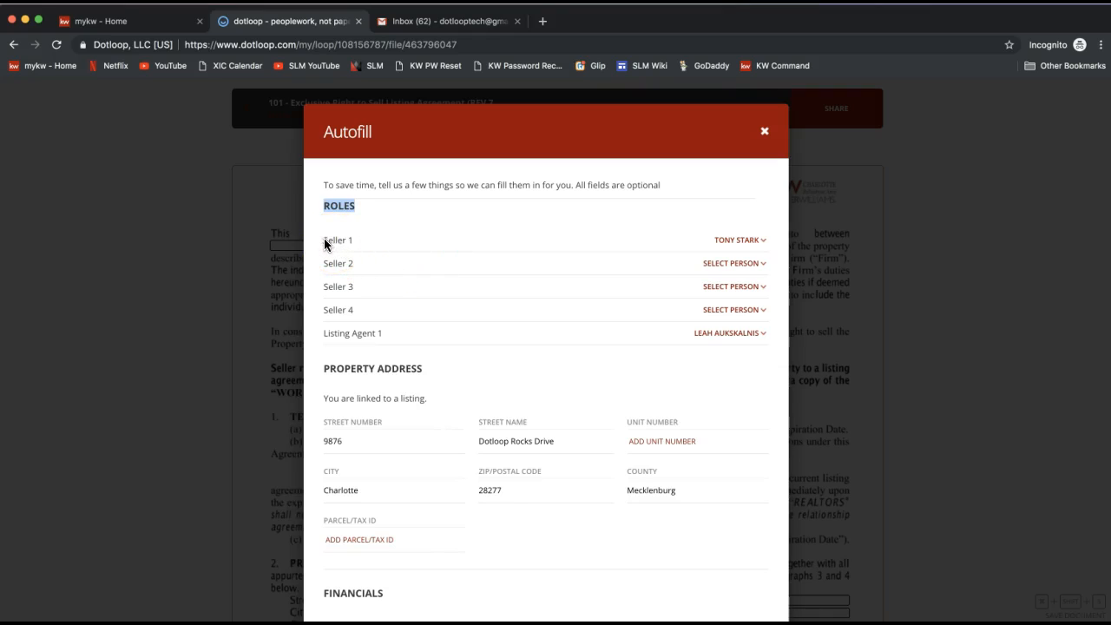
pyautogui.moveTo(323, 241); pyautogui.dragTo(353, 245)
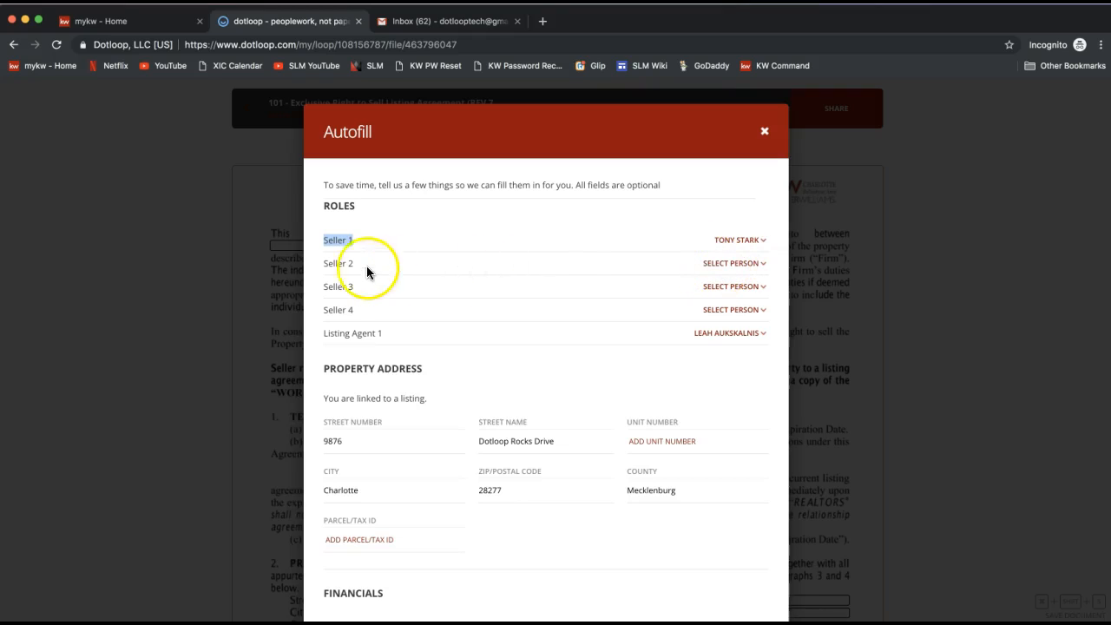
pyautogui.click(746, 263)
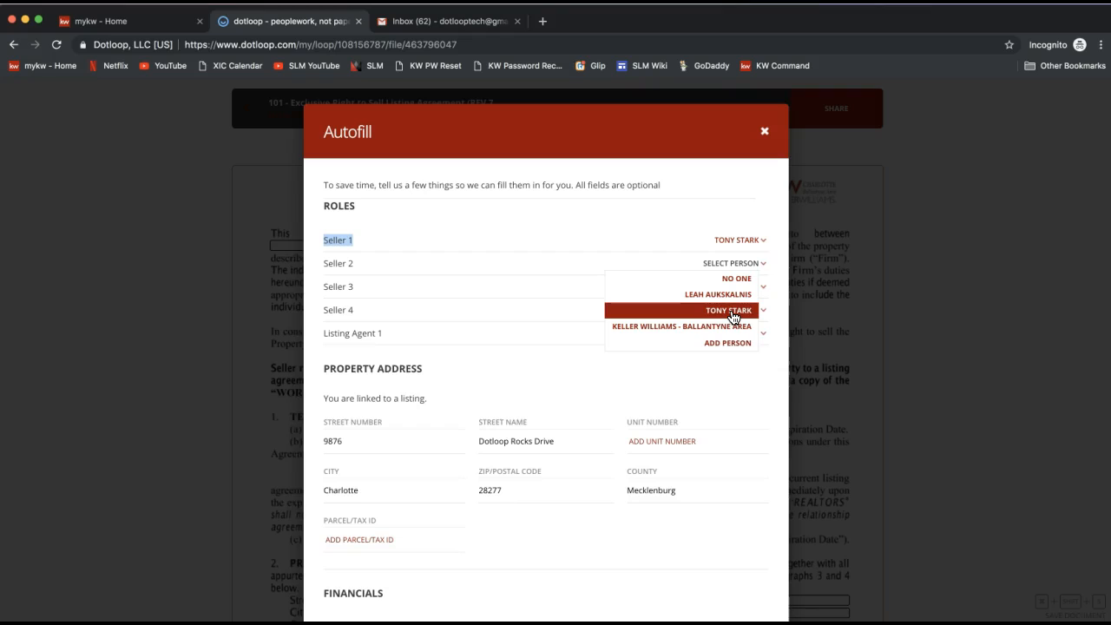
pyautogui.click(726, 345)
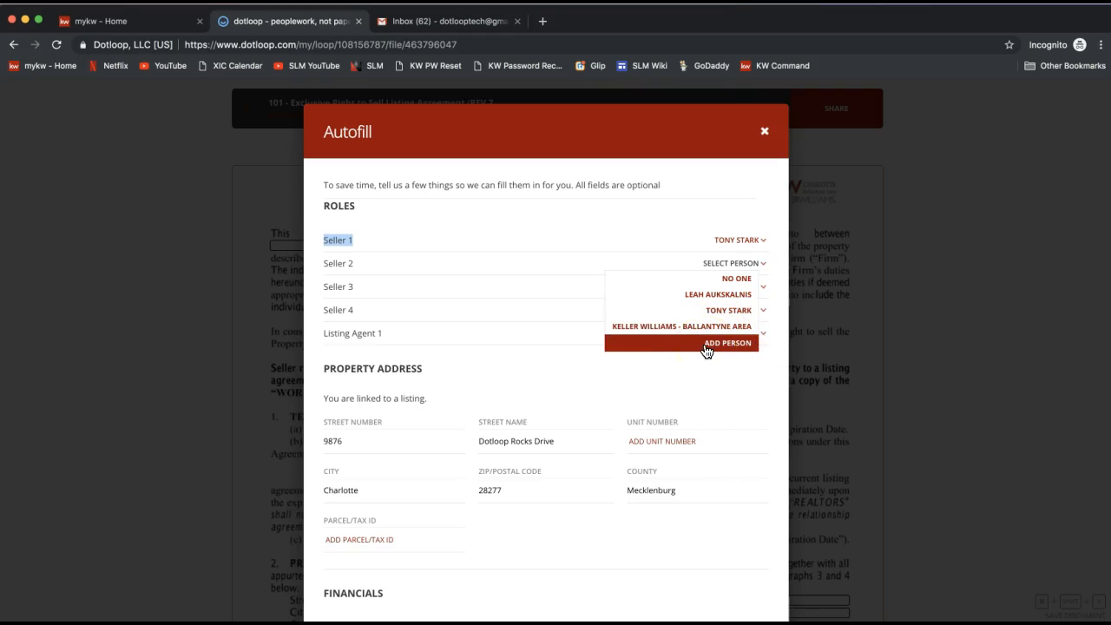
pyautogui.click(707, 346)
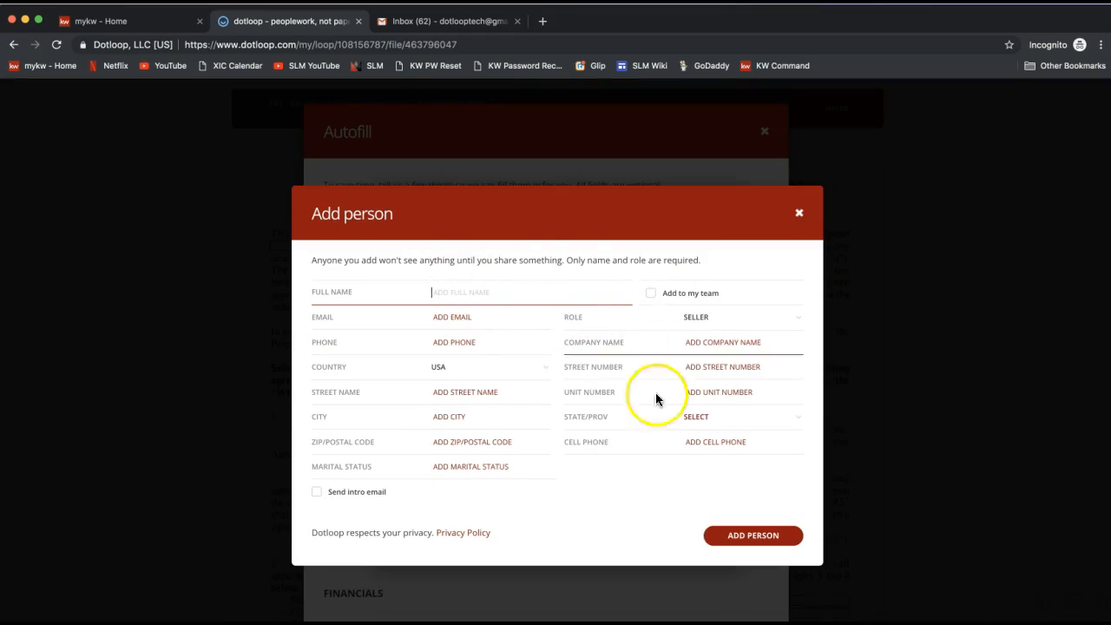
pyautogui.click(799, 214)
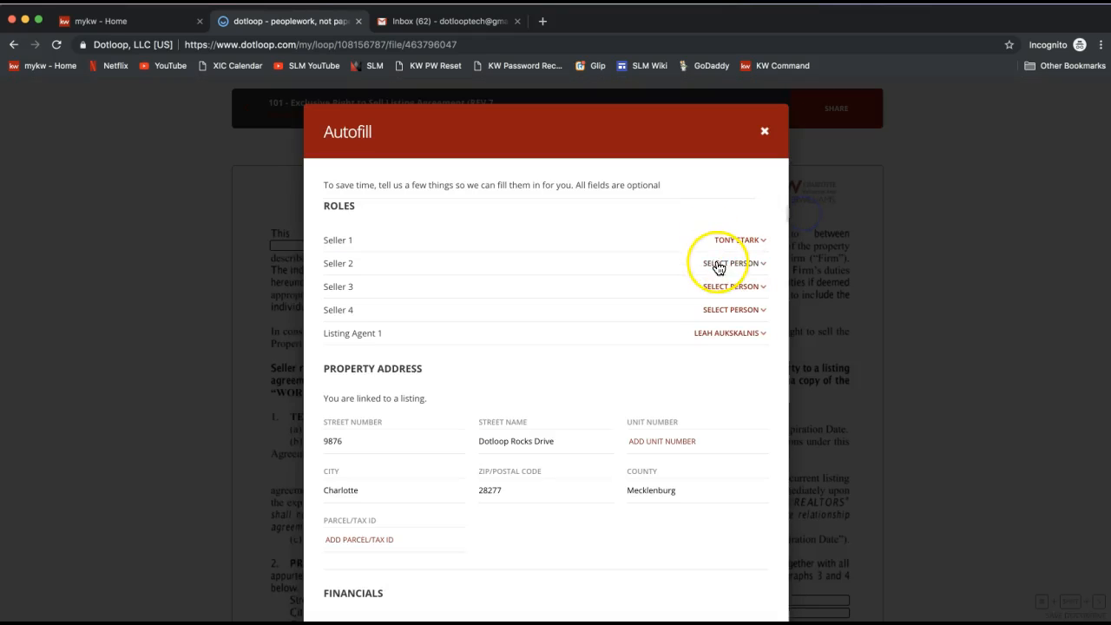
pyautogui.click(719, 264)
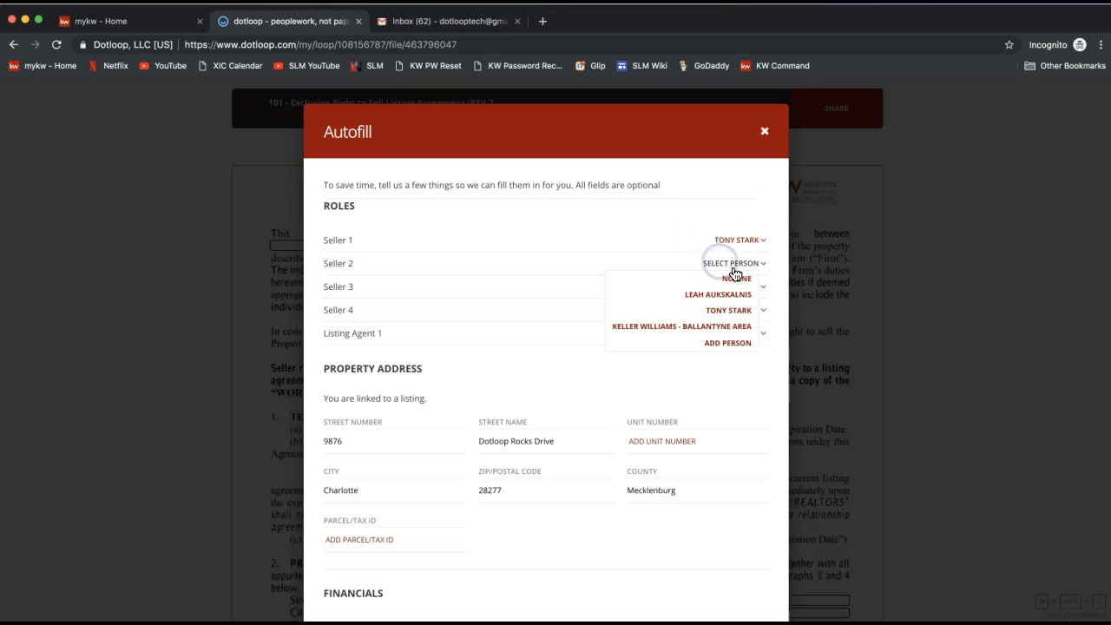
pyautogui.click(706, 204)
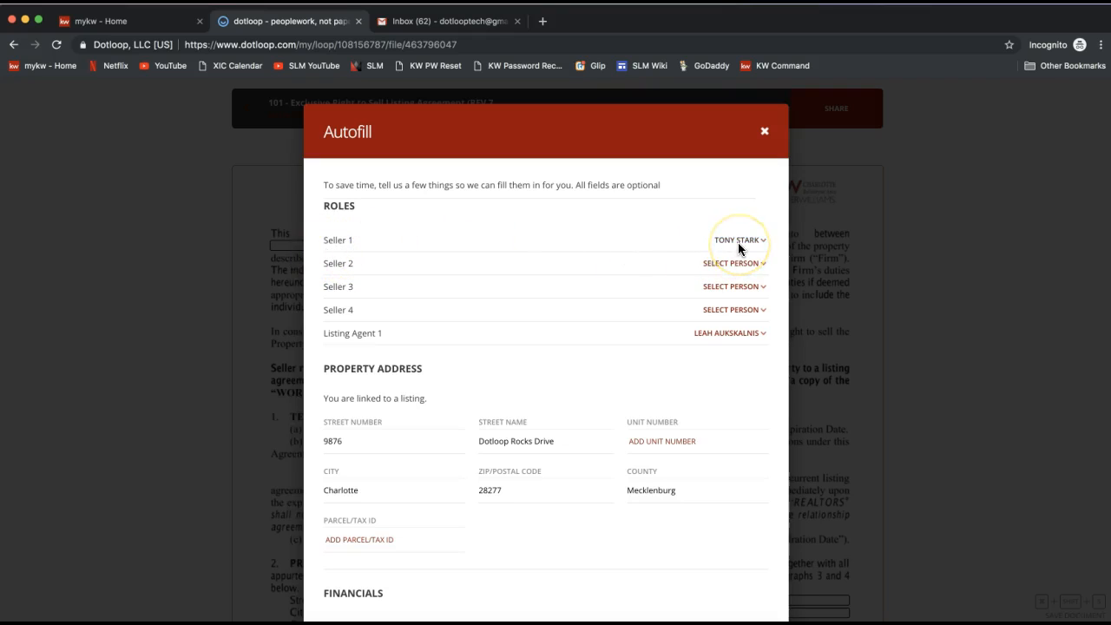
# Step: Review the Autofill roles, including the Listing Agent 1 assignment, and the property address fields
pyautogui.scroll(-2, 508, 330)
pyautogui.click(338, 278)
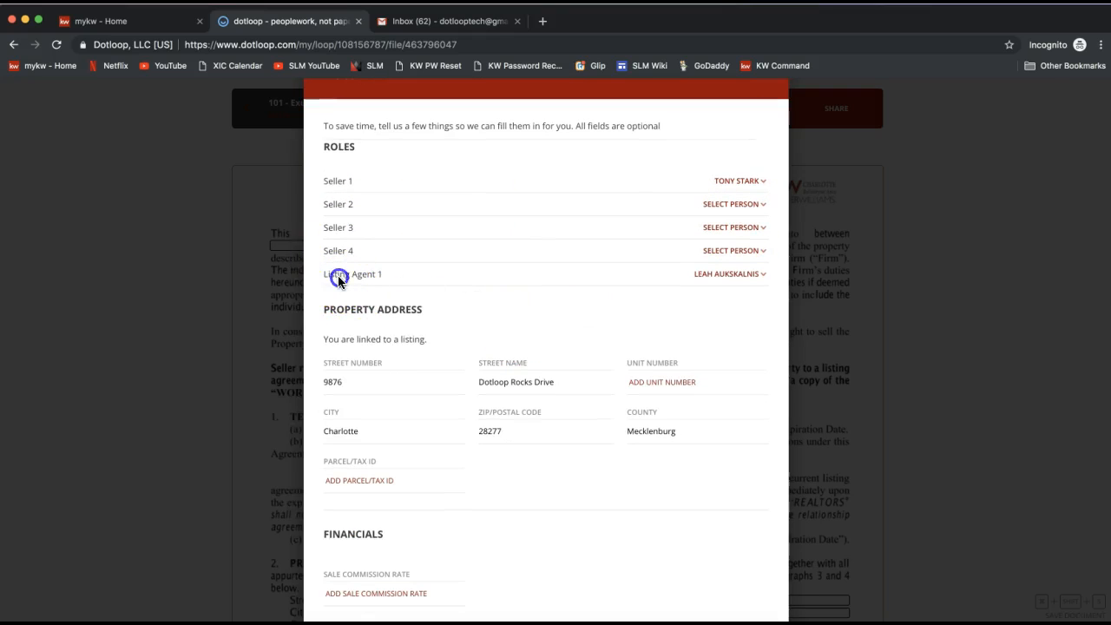
pyautogui.tripleClick(338, 278)
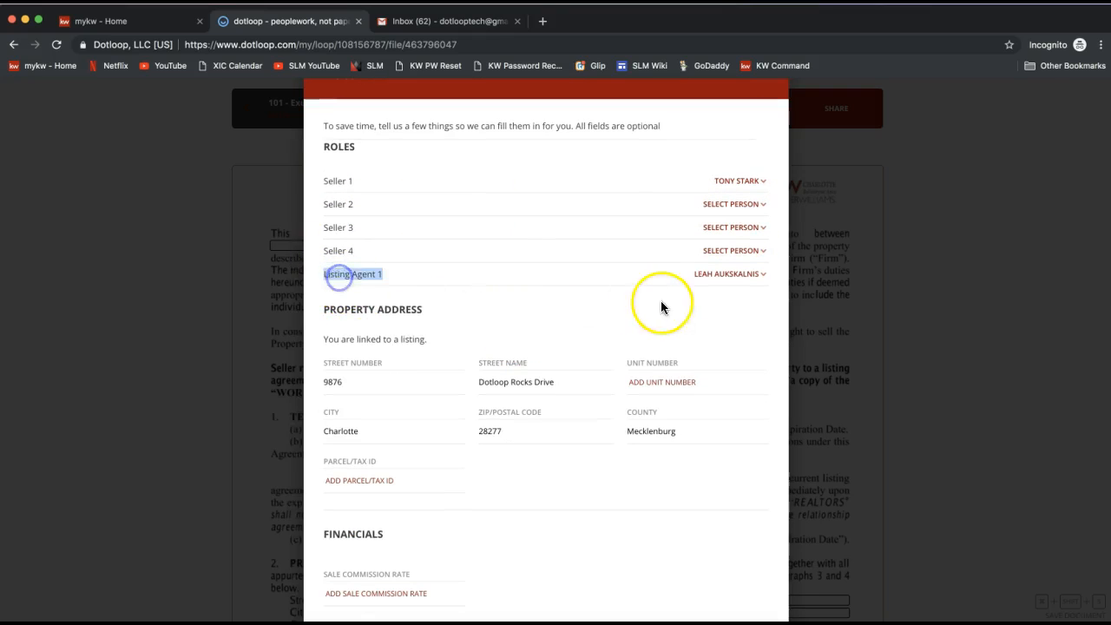
pyautogui.click(725, 278)
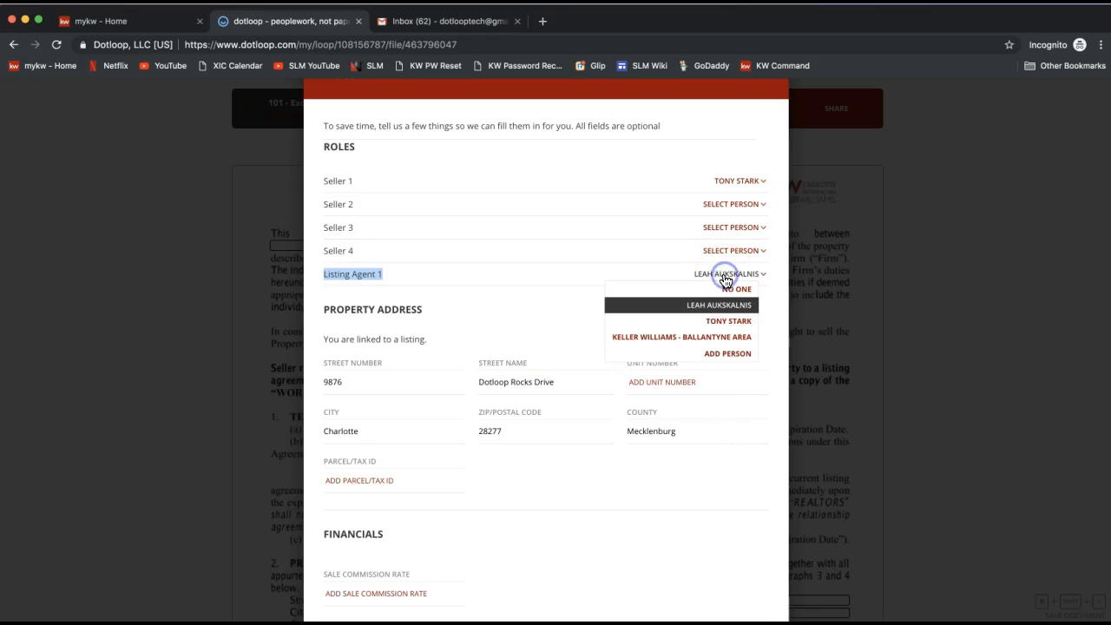
pyautogui.click(674, 304)
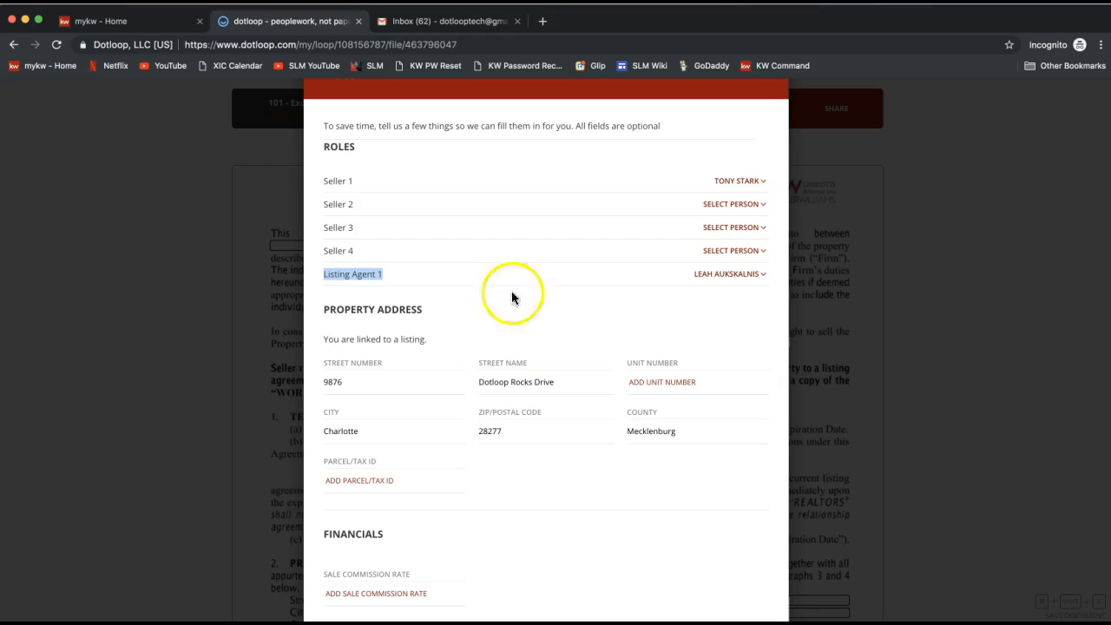
pyautogui.scroll(-1, 474, 323)
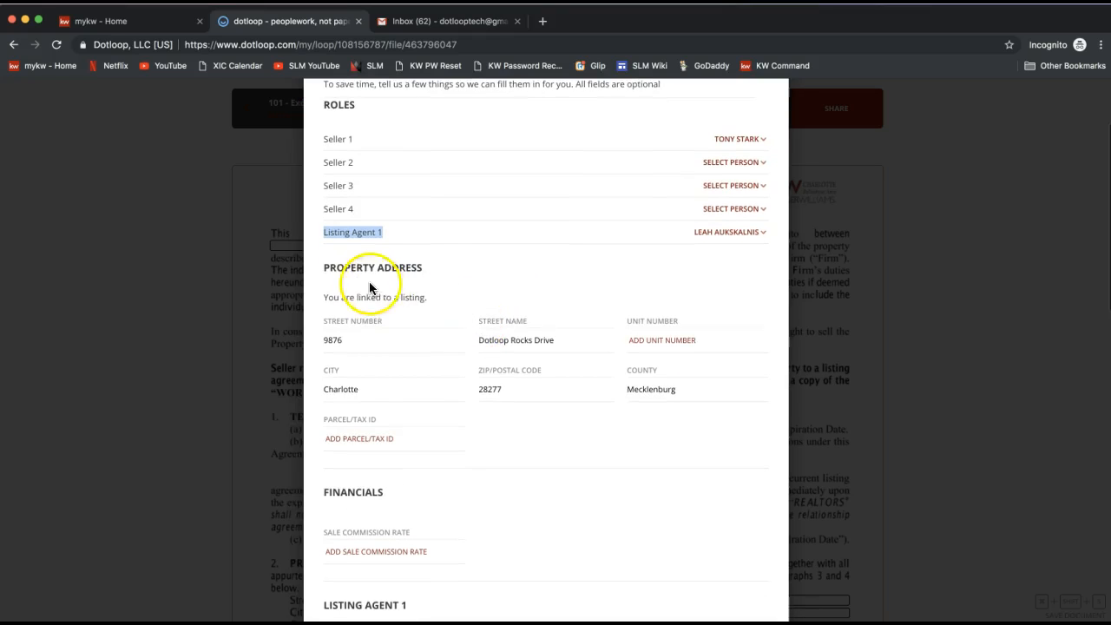
pyautogui.click(360, 342)
pyautogui.doubleClick(337, 268)
pyautogui.tripleClick(337, 268)
pyautogui.click(588, 389)
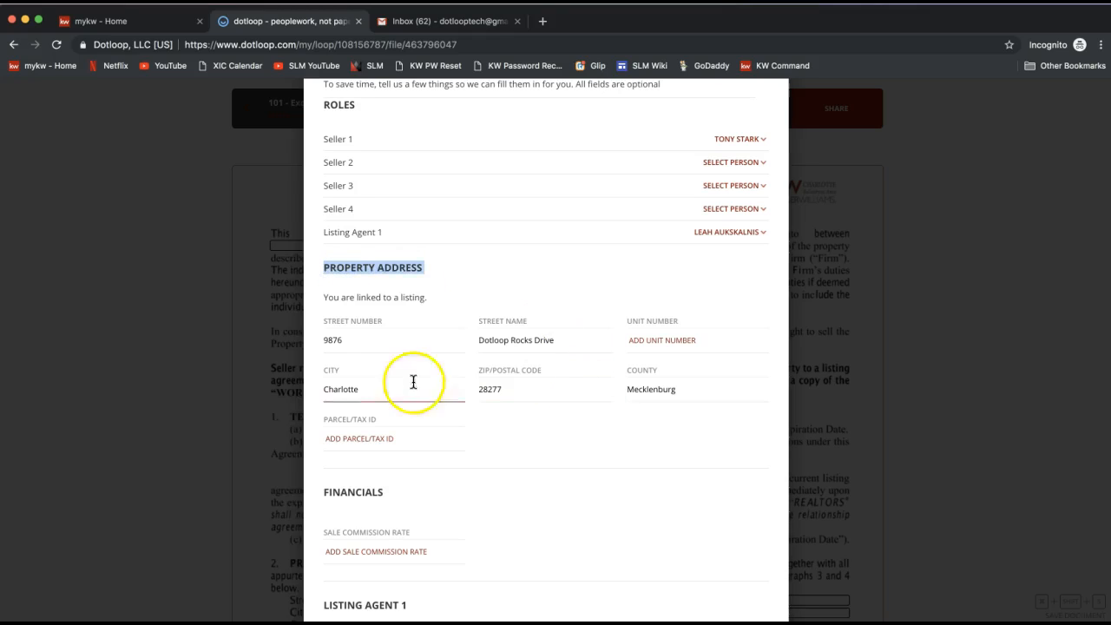
pyautogui.scroll(-1, 519, 423)
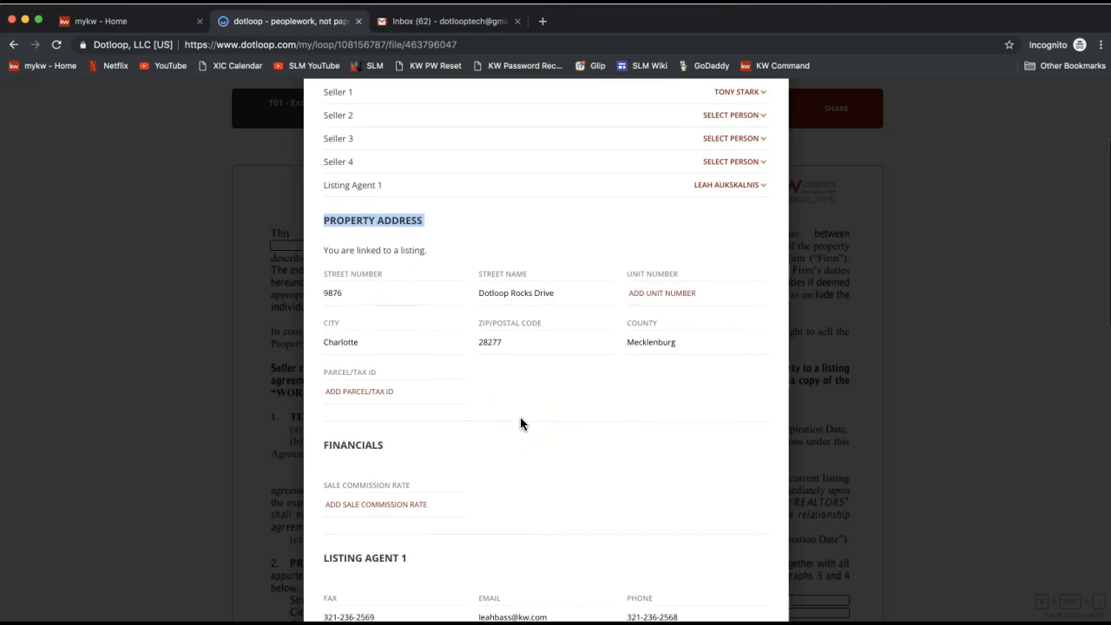
pyautogui.scroll(-1, 425, 398)
pyautogui.scroll(-1, 425, 398)
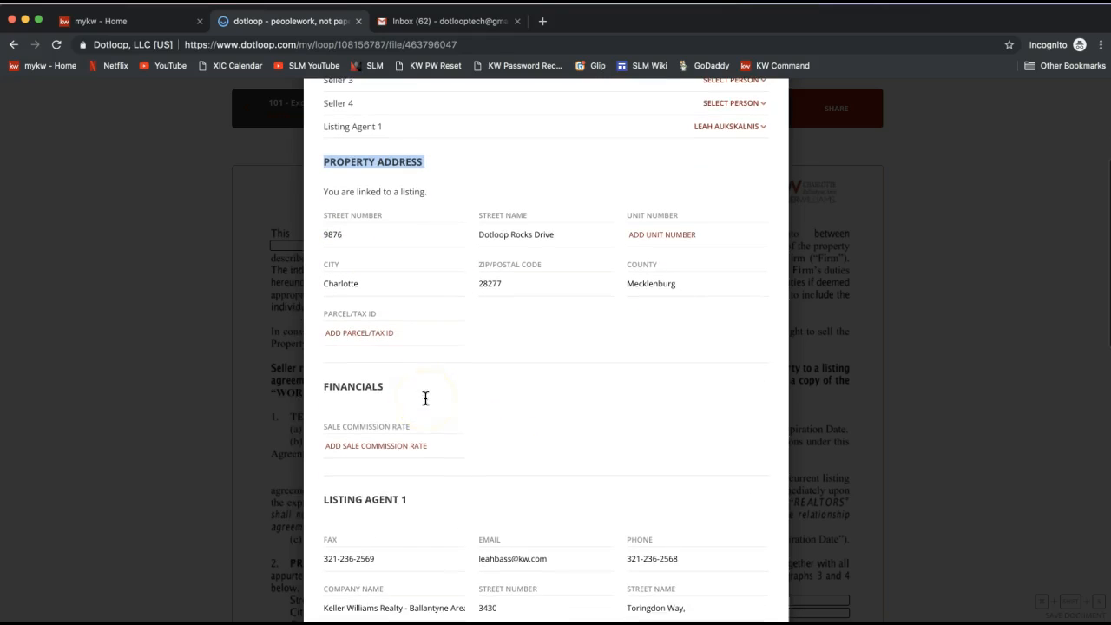
pyautogui.scroll(-1, 382, 437)
# Step: Set the sale commission rate in the Autofill financials to 3%
pyautogui.click(367, 408)
pyautogui.write('3')
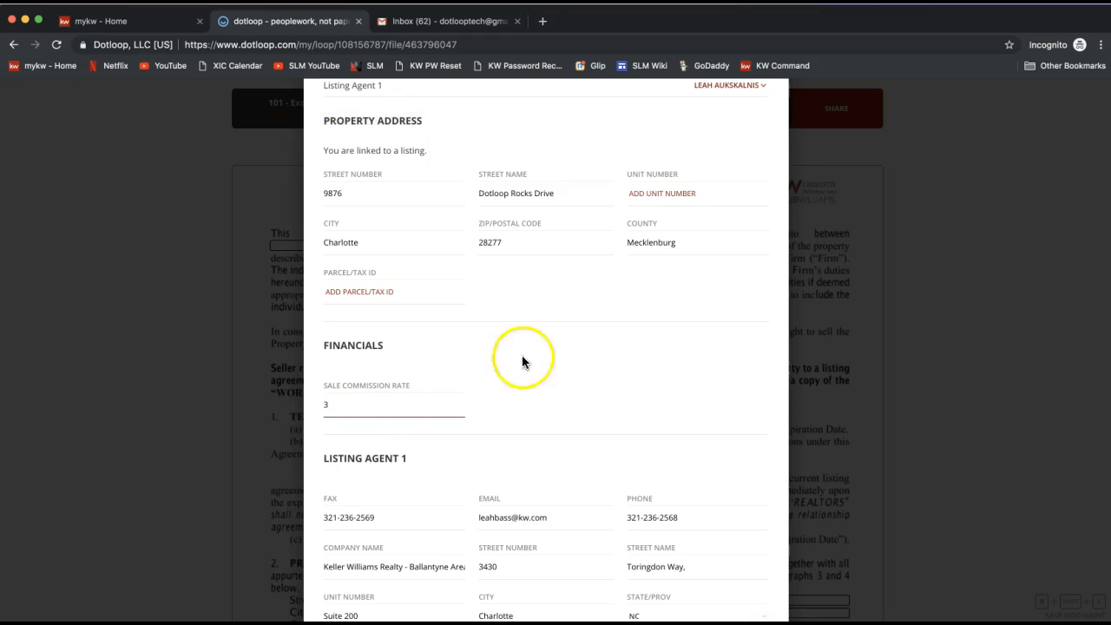
pyautogui.write('%')
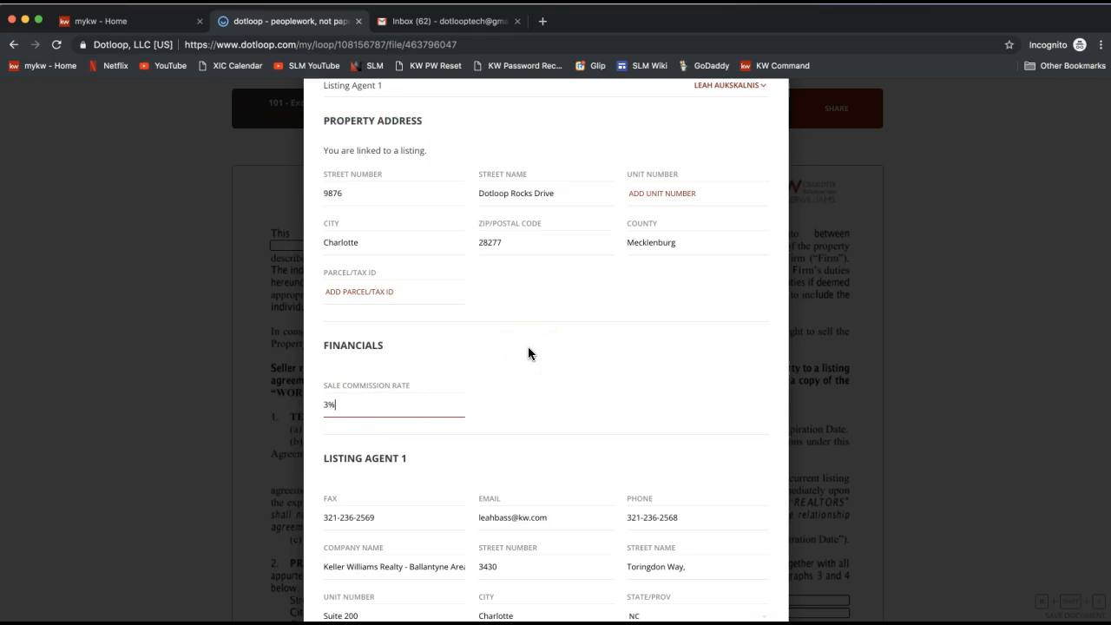
pyautogui.click(646, 331)
# Step: Scroll through the listing agent, seller and listing information sections and apply Autofill to the document
pyautogui.scroll(-3, 647, 330)
pyautogui.tripleClick(341, 278)
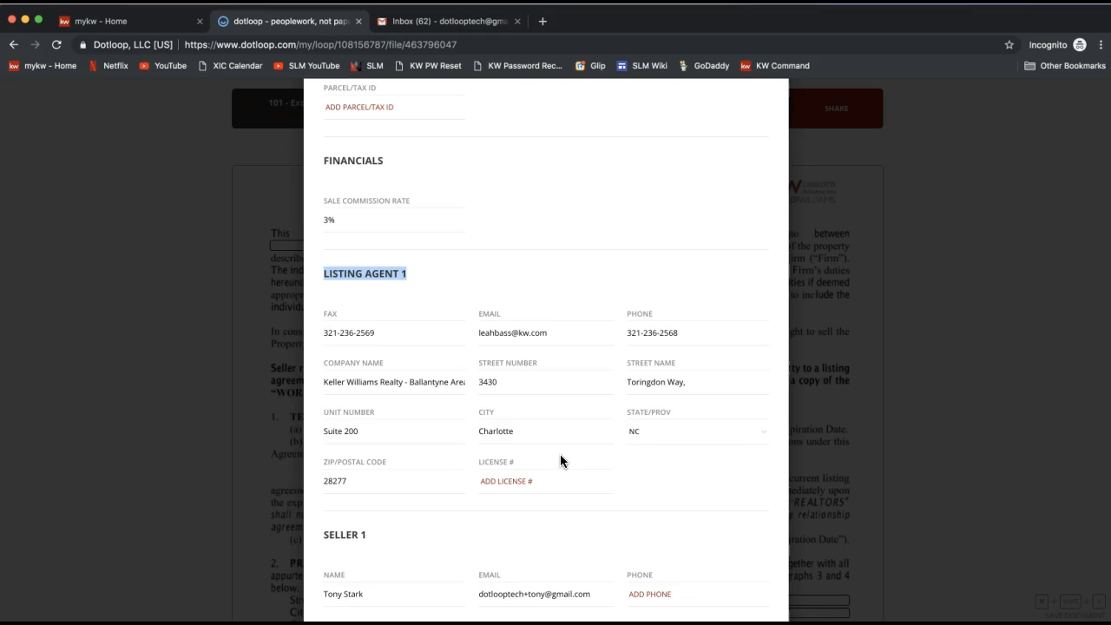
pyautogui.scroll(-2, 560, 454)
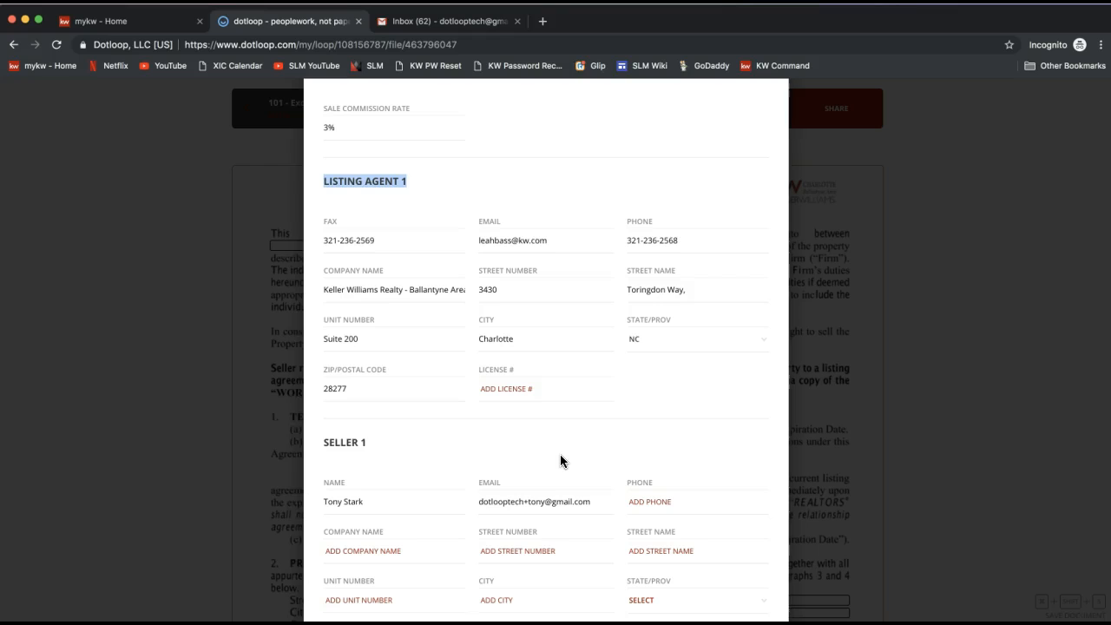
pyautogui.scroll(-4, 560, 454)
pyautogui.scroll(-1, 484, 421)
pyautogui.scroll(-4, 482, 421)
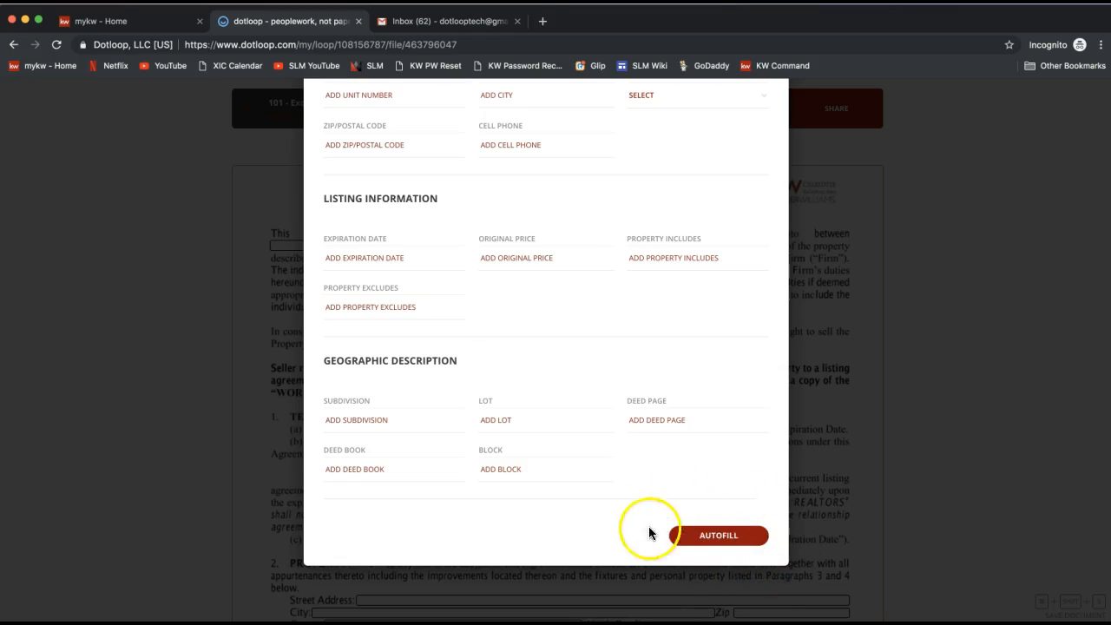
pyautogui.click(732, 545)
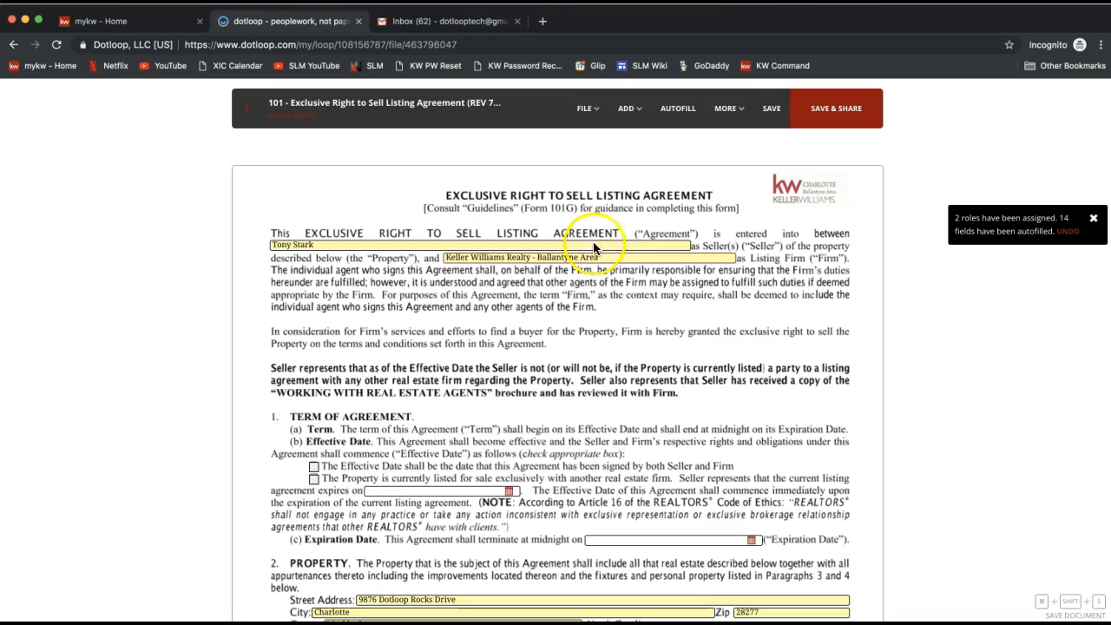
# Step: Add a second seller's name after the existing one in the document's seller field
pyautogui.click(681, 121)
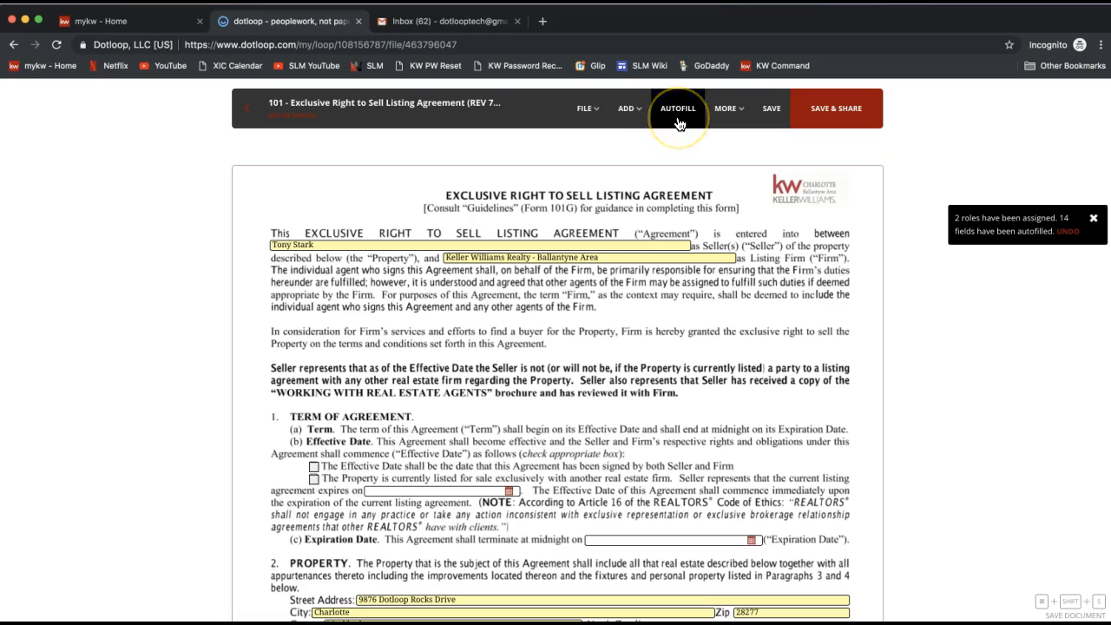
pyautogui.click(595, 284)
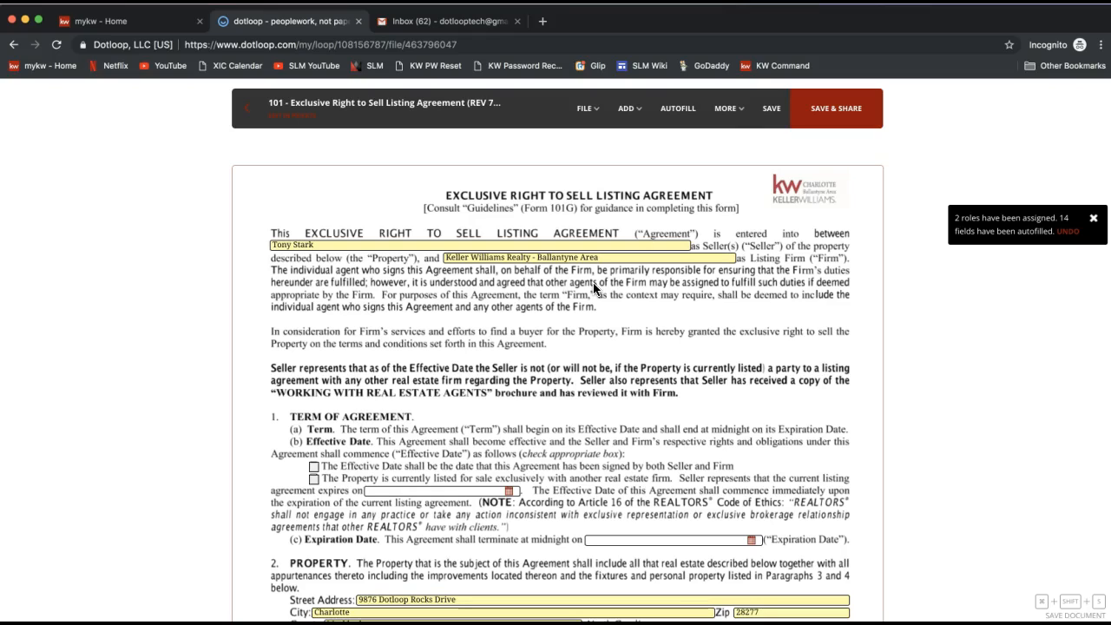
pyautogui.click(338, 246)
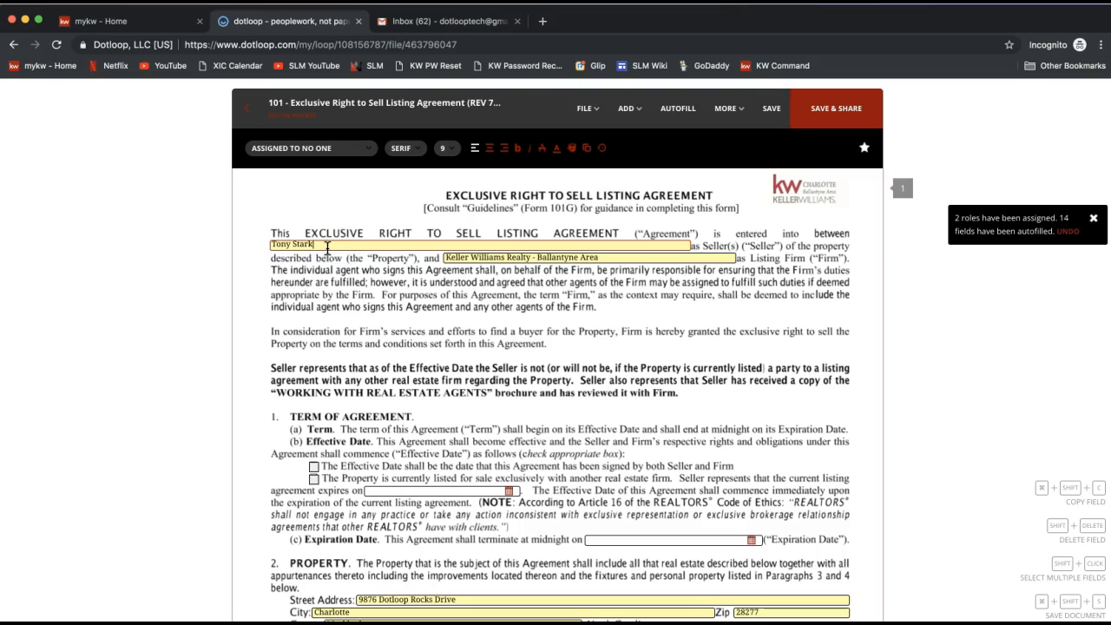
pyautogui.write('and Pepper Potts')
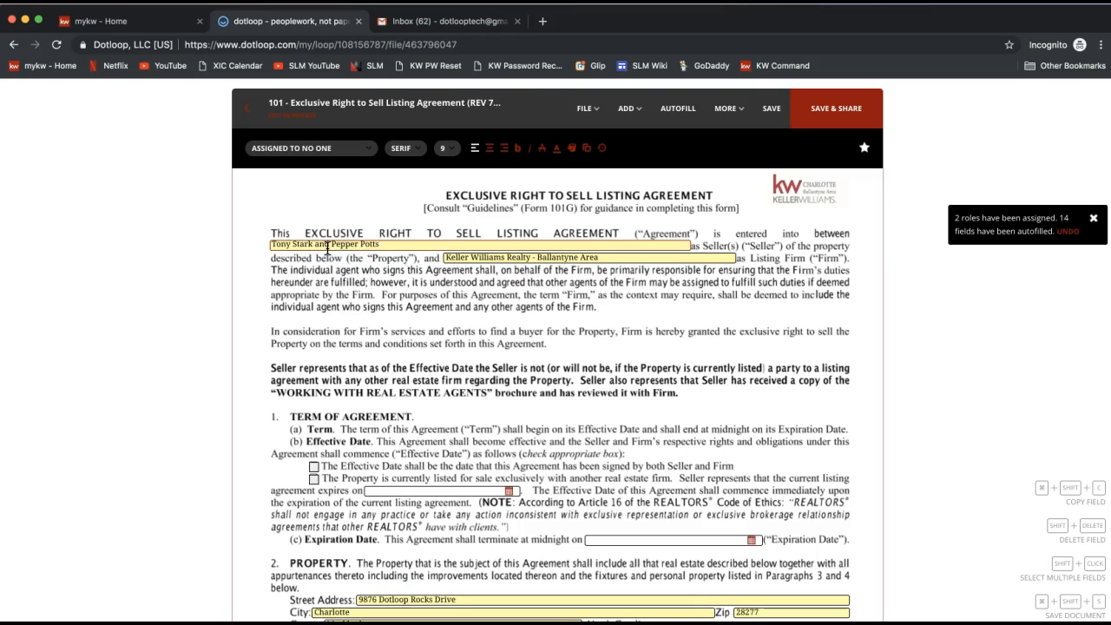
pyautogui.click(385, 316)
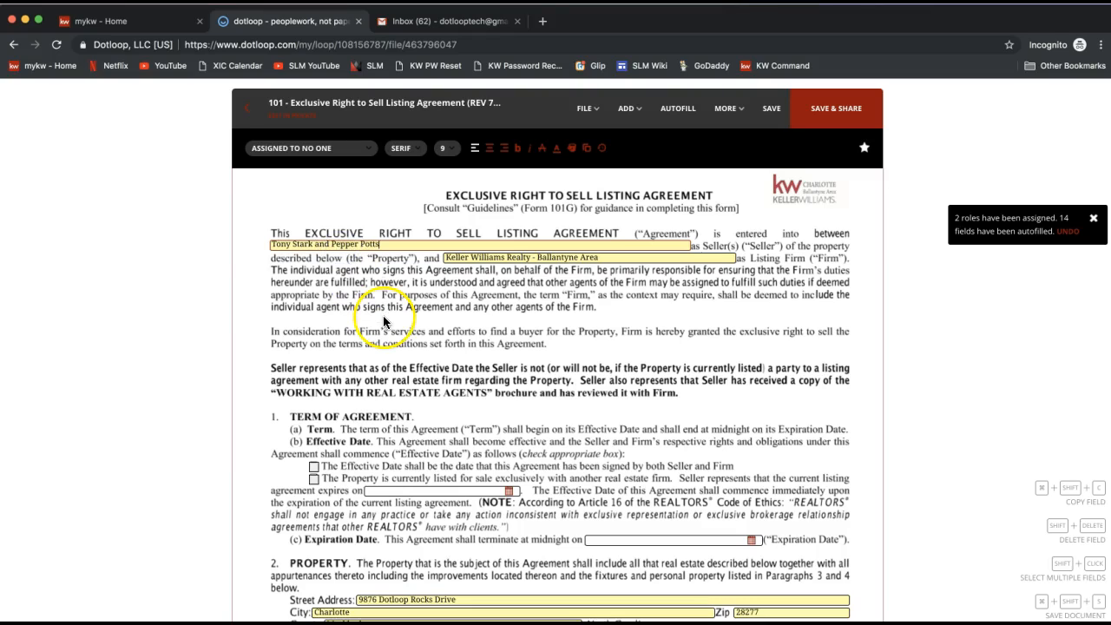
# Step: Check the box stating the property is currently listed exclusively with another real estate firm
pyautogui.click(396, 304)
pyautogui.click(605, 257)
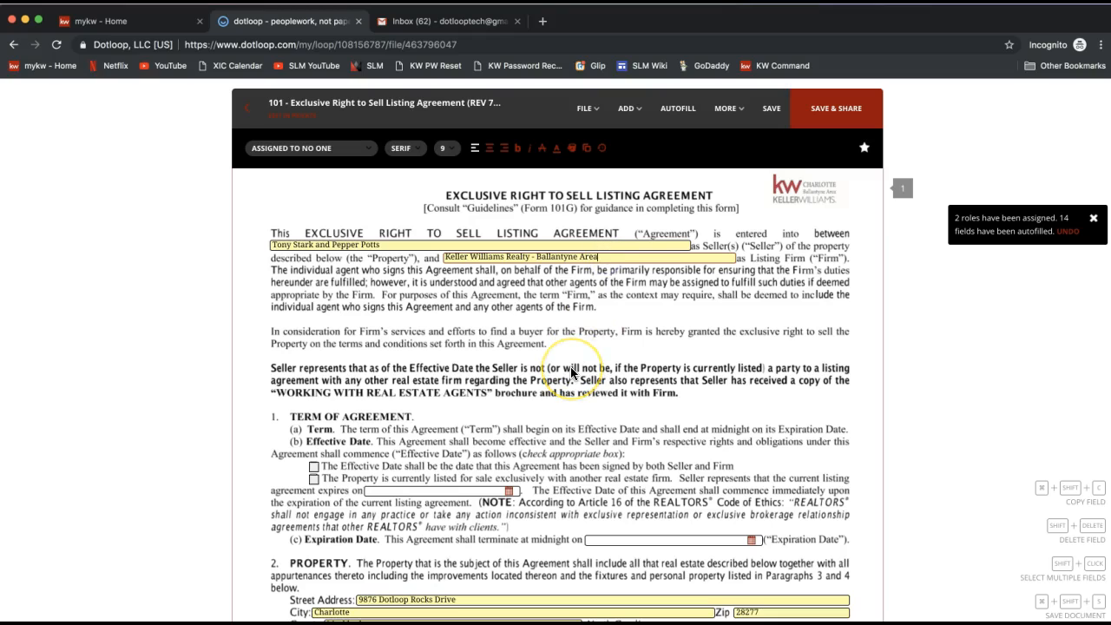
pyautogui.scroll(-2, 570, 367)
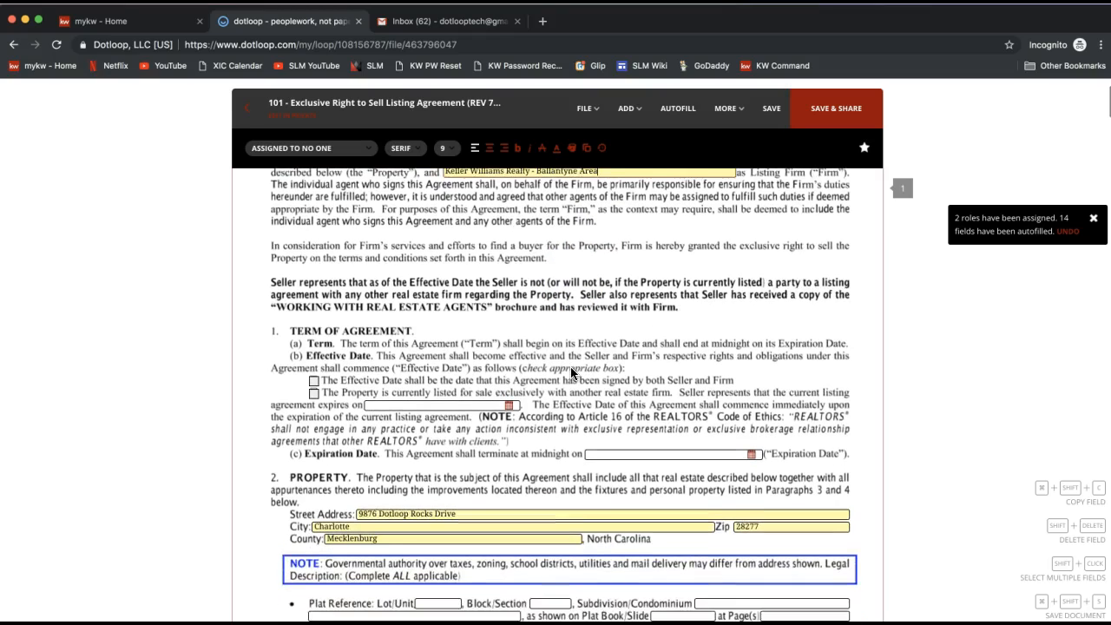
pyautogui.scroll(-1, 570, 366)
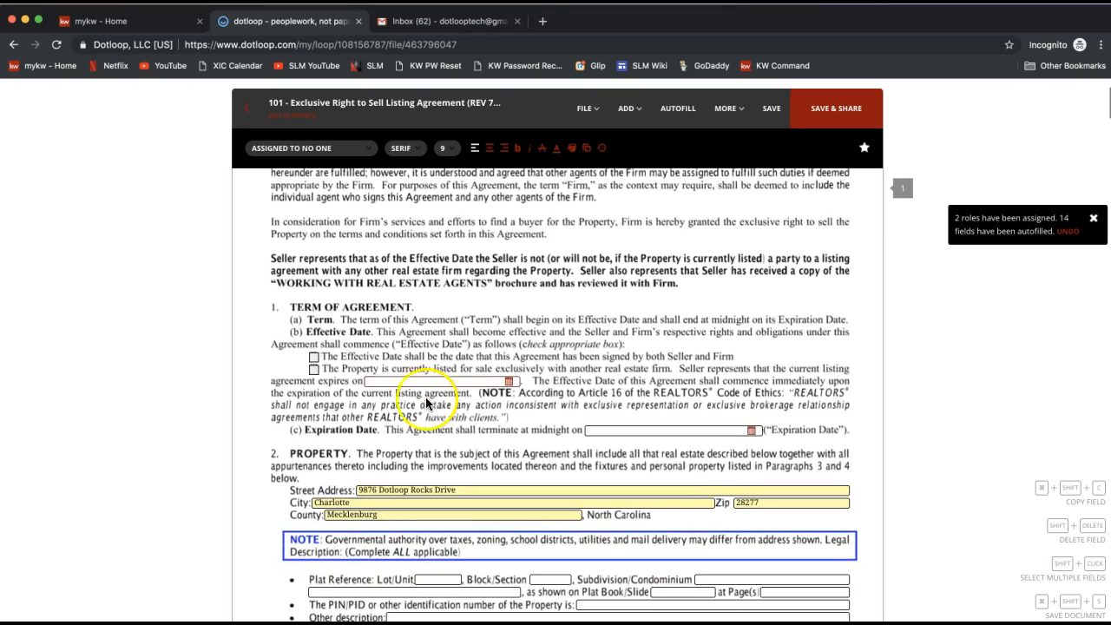
pyautogui.click(314, 373)
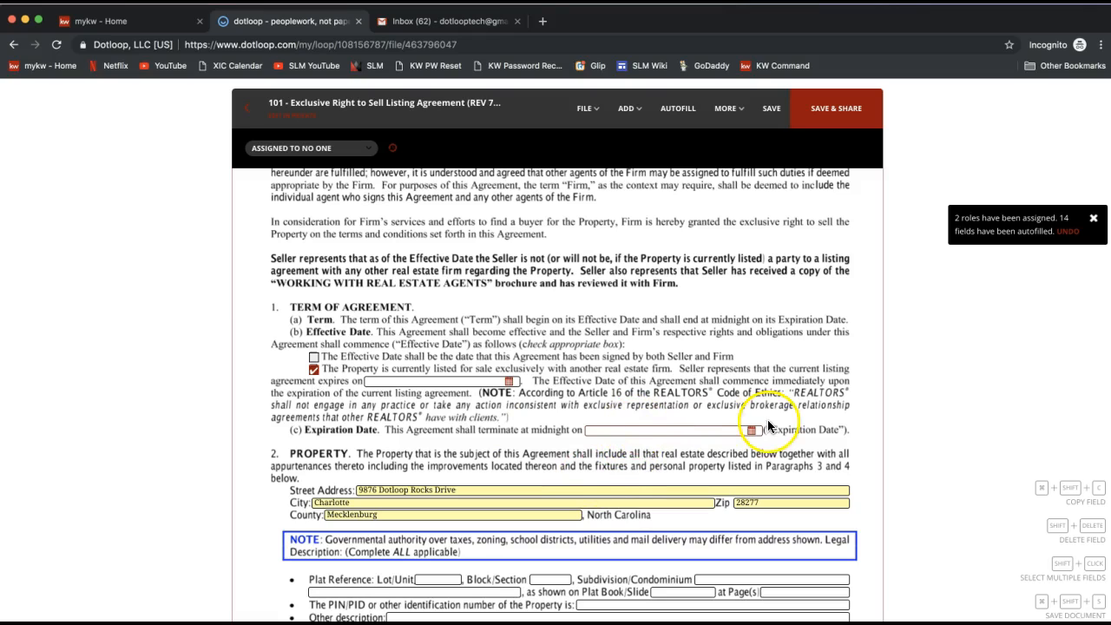
# Step: Set the listing Expiration Date to 09/02/2019 using the date picker
pyautogui.scroll(-1, 767, 425)
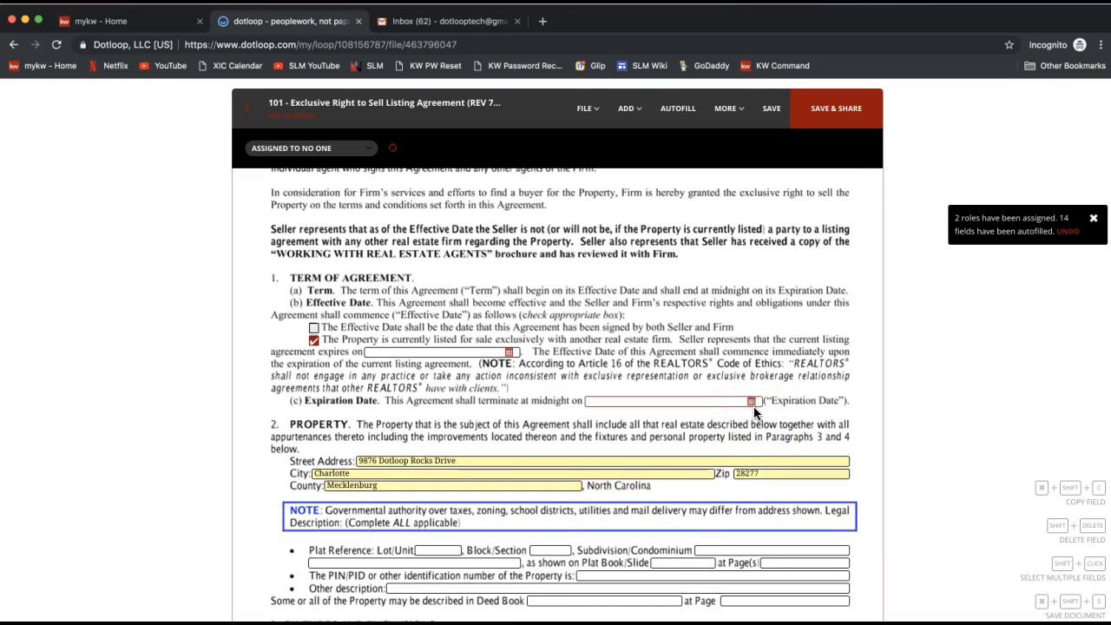
pyautogui.click(724, 400)
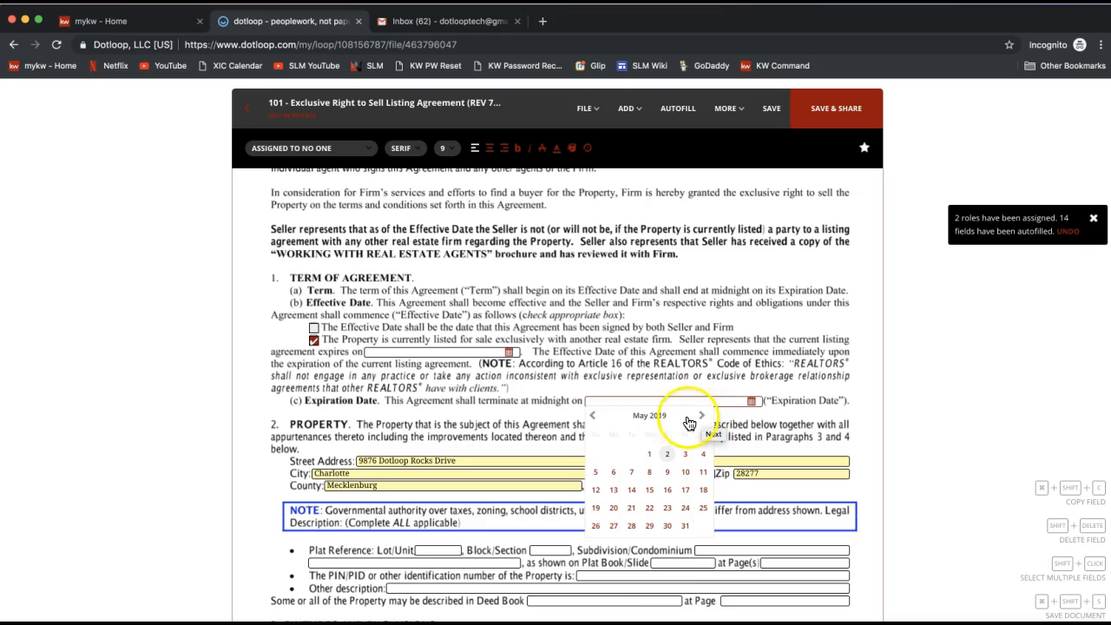
pyautogui.click(701, 416)
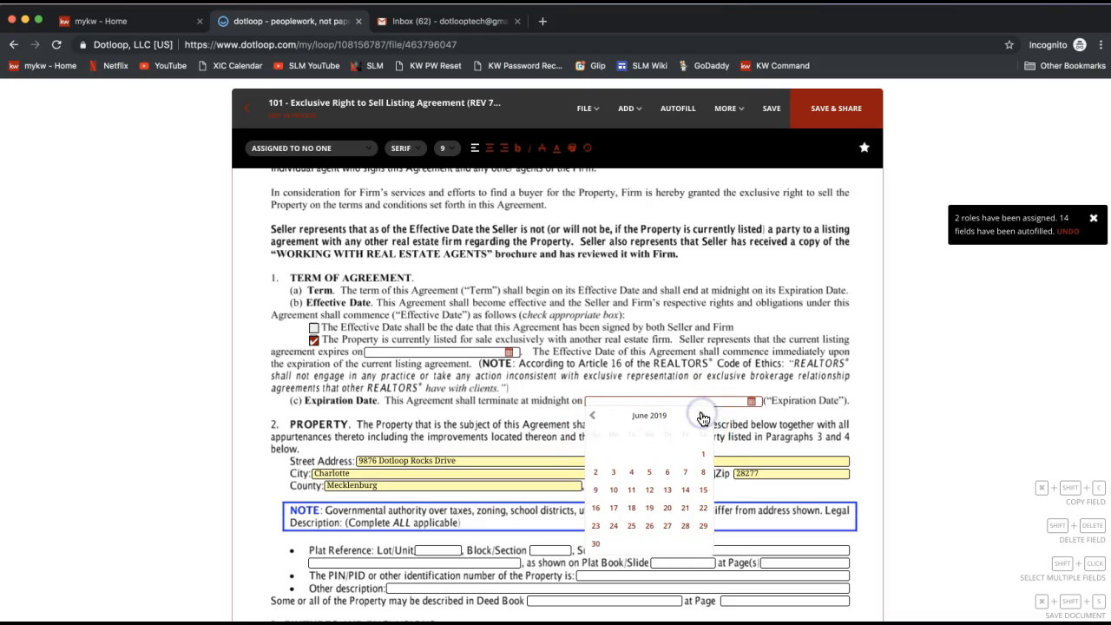
pyautogui.click(701, 416)
pyautogui.click(701, 415)
pyautogui.click(701, 416)
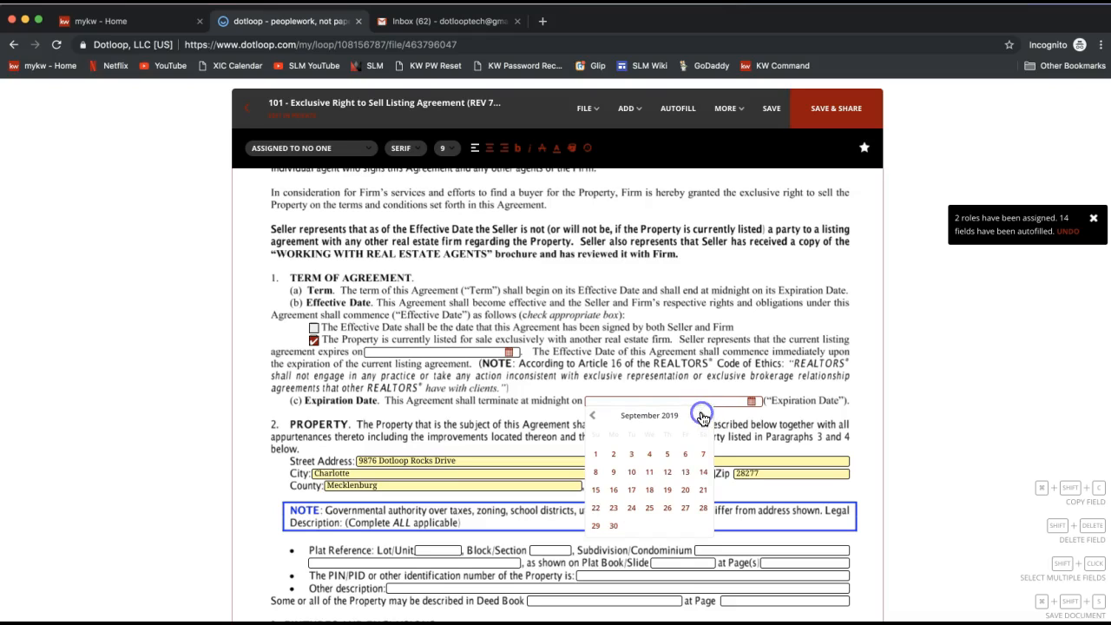
pyautogui.click(614, 455)
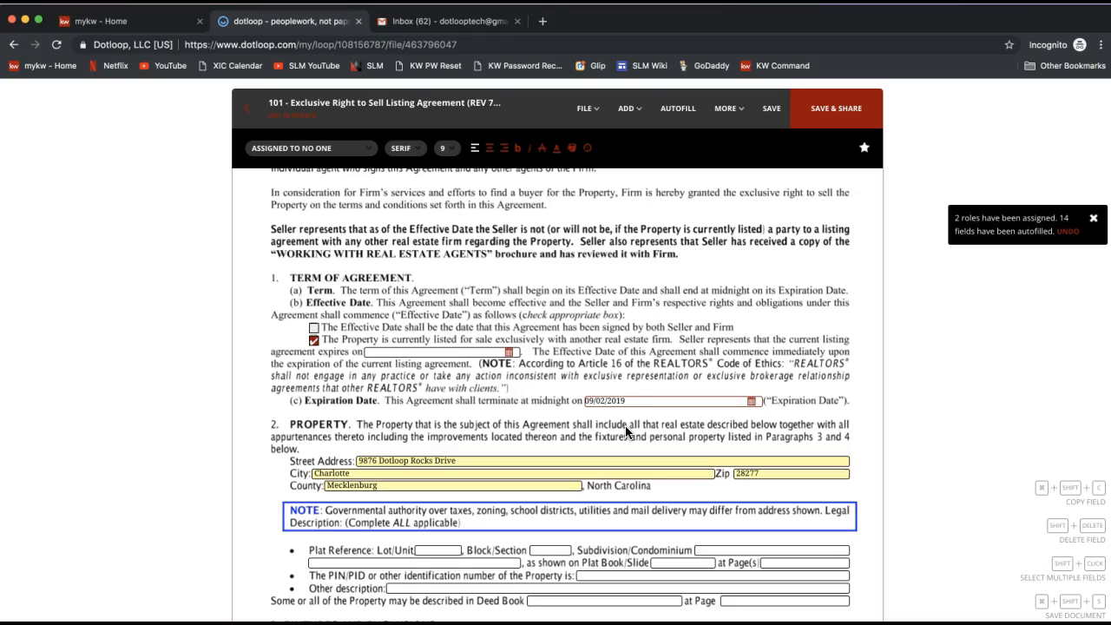
pyautogui.click(750, 400)
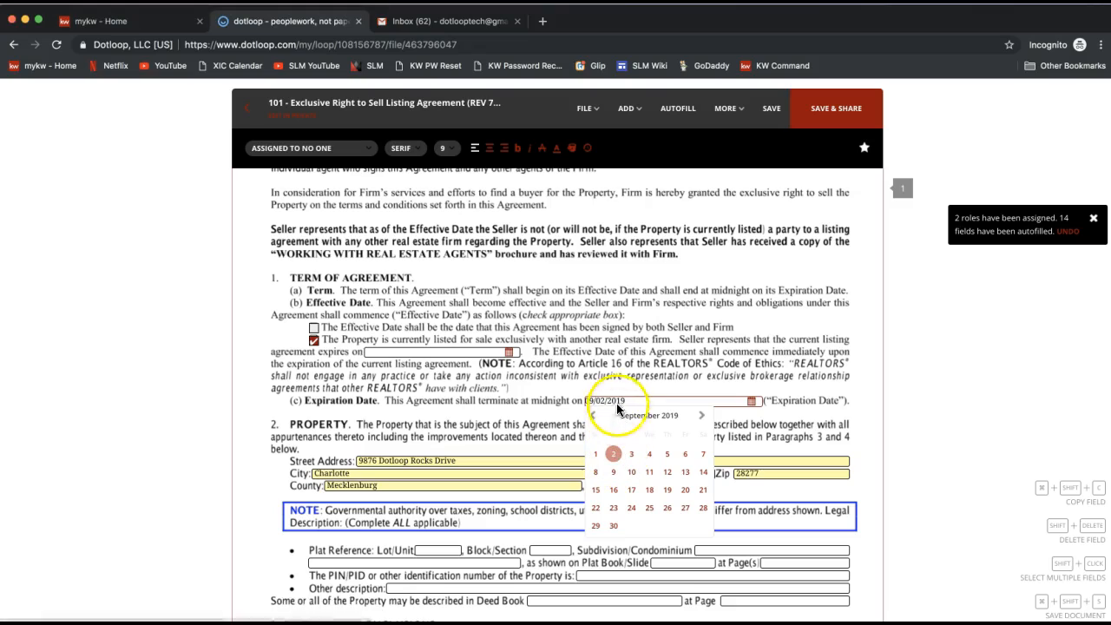
pyautogui.click(473, 453)
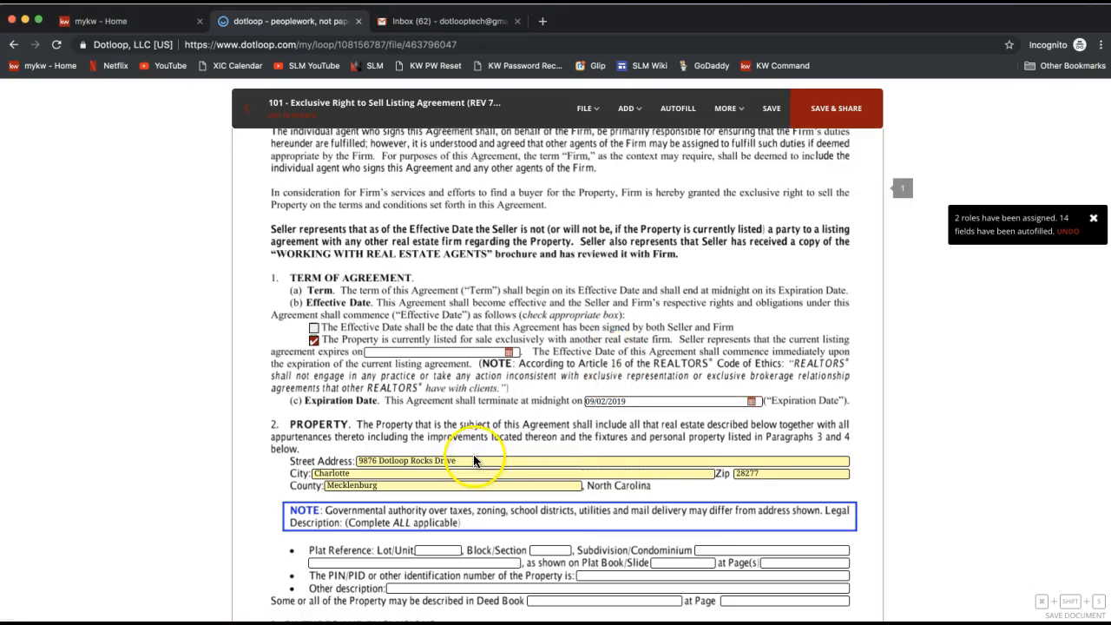
pyautogui.scroll(-2, 473, 454)
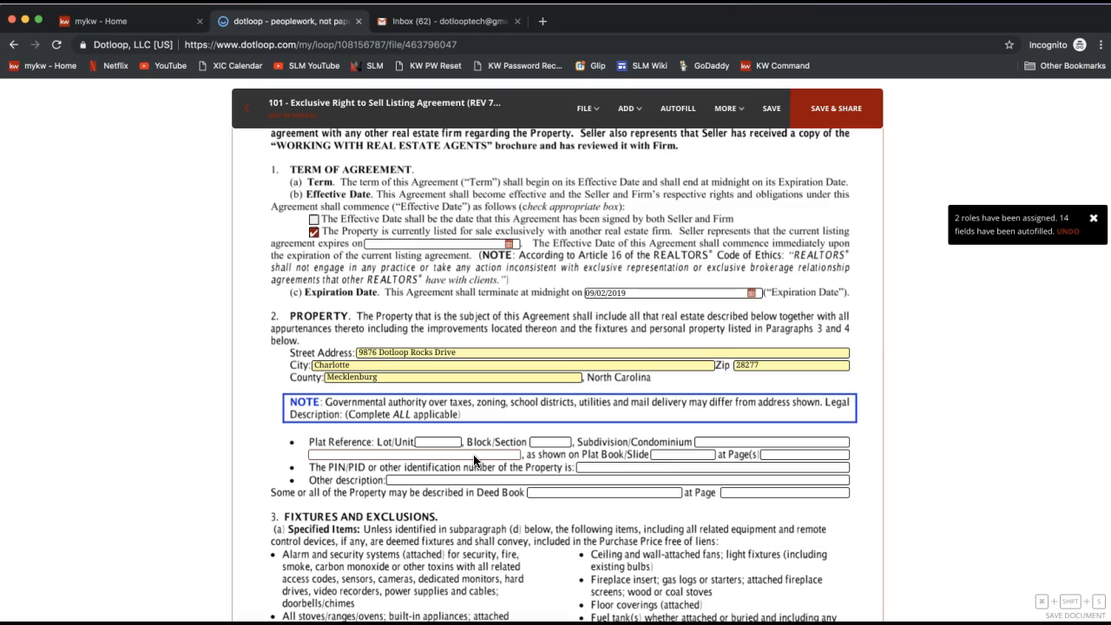
pyautogui.click(428, 452)
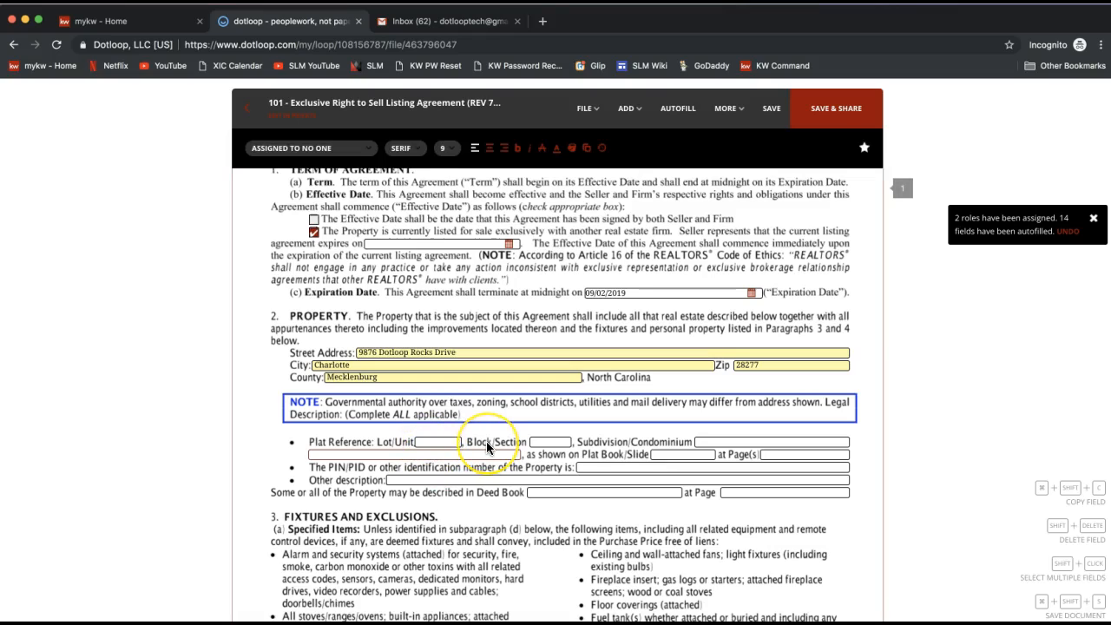
pyautogui.click(497, 479)
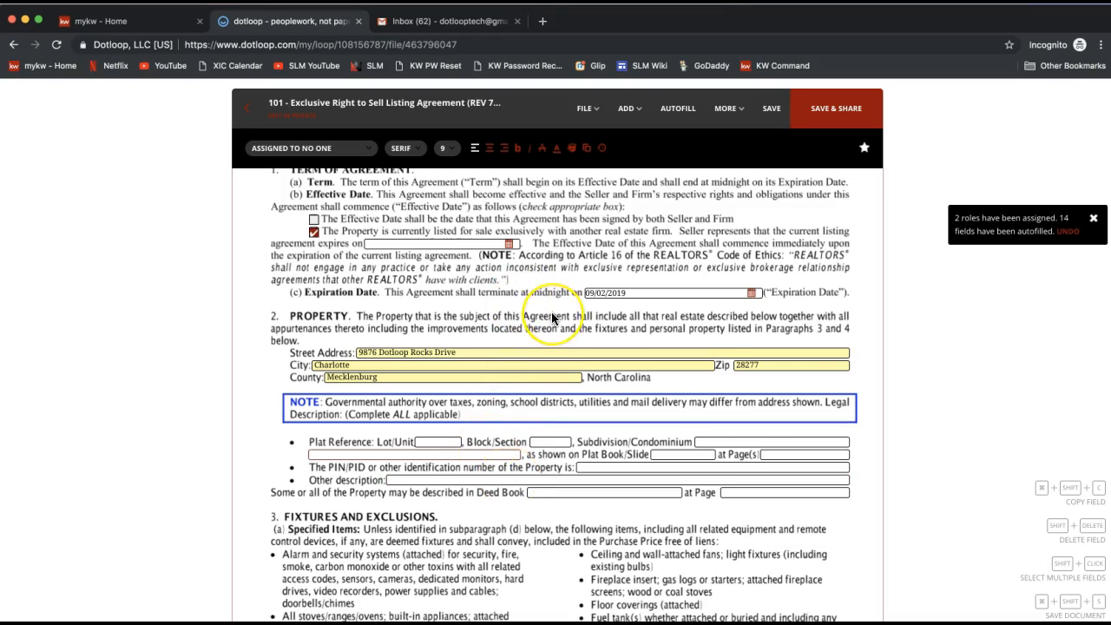
# Step: Select the seller initials field at the bottom of page 1 to view its assigned role
pyautogui.scroll(-3, 550, 318)
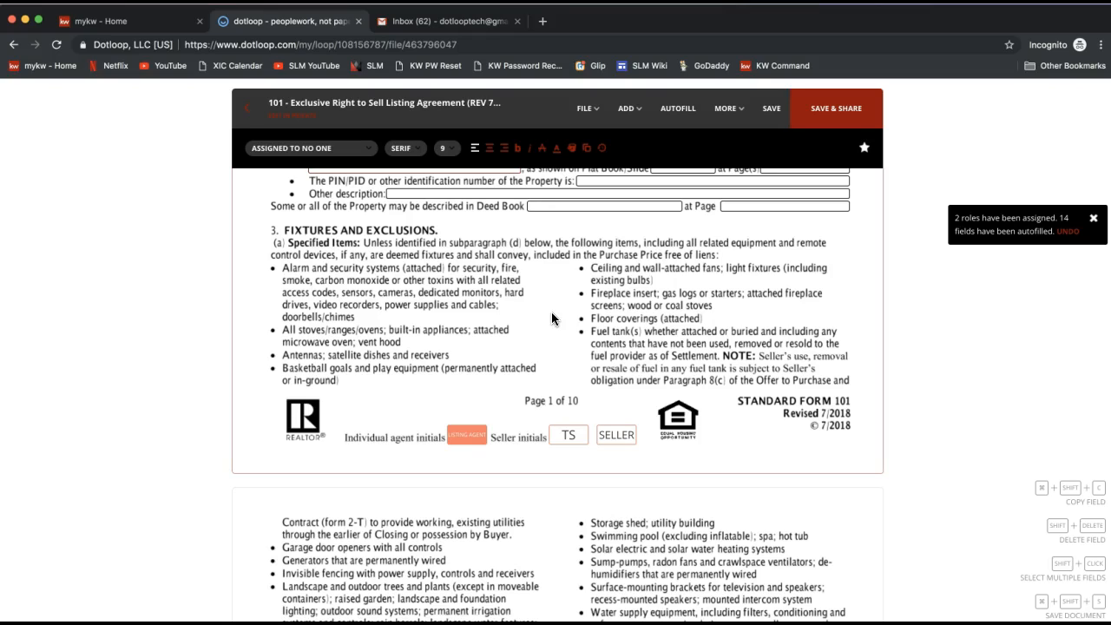
pyautogui.click(578, 468)
pyautogui.click(572, 437)
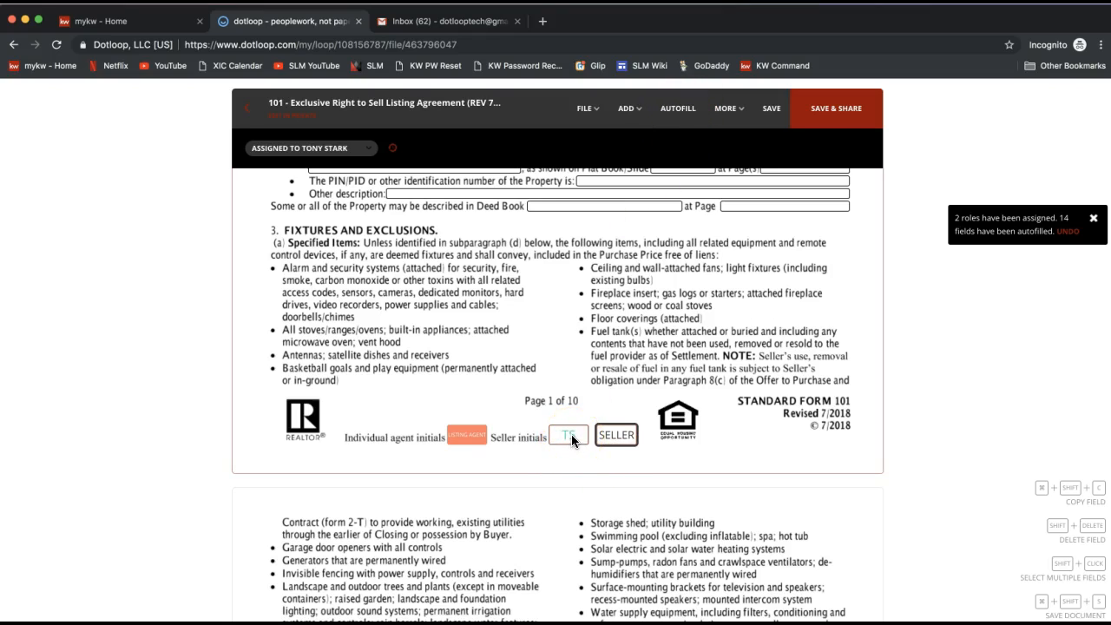
# Step: Save the document's unsaved changes and review the Autofill roles, property address and listing information before closing it
pyautogui.click(680, 119)
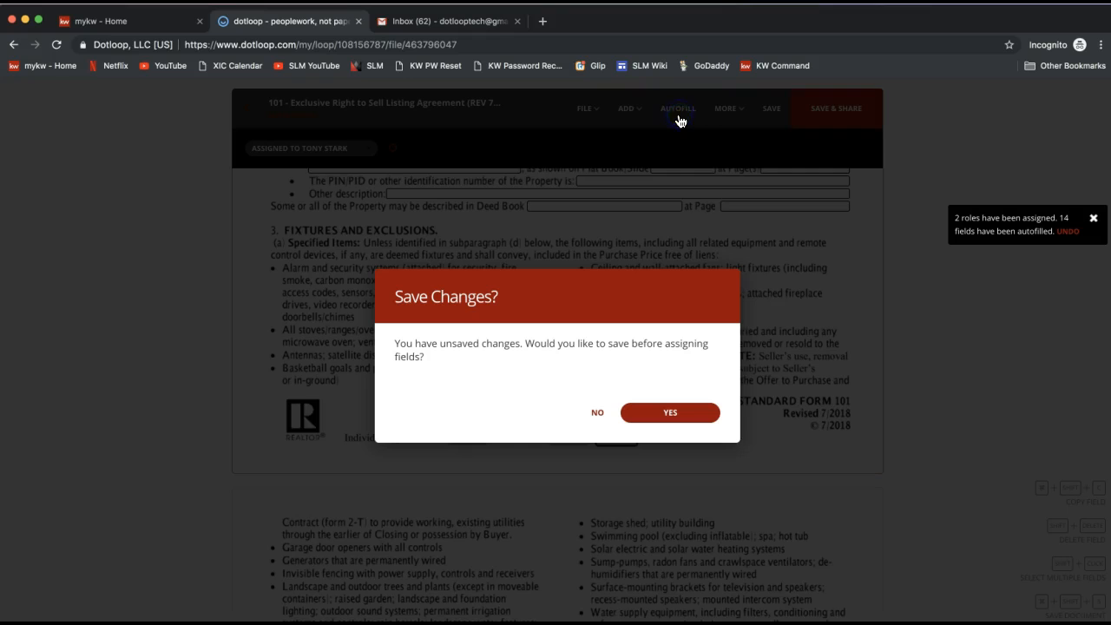
pyautogui.click(682, 412)
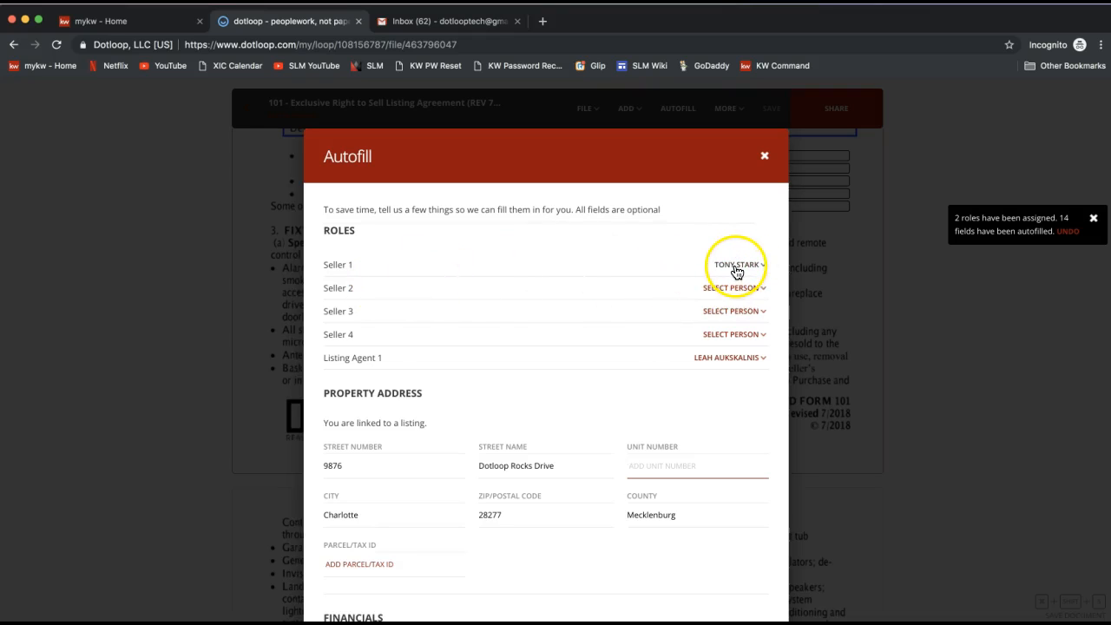
pyautogui.scroll(-10, 748, 408)
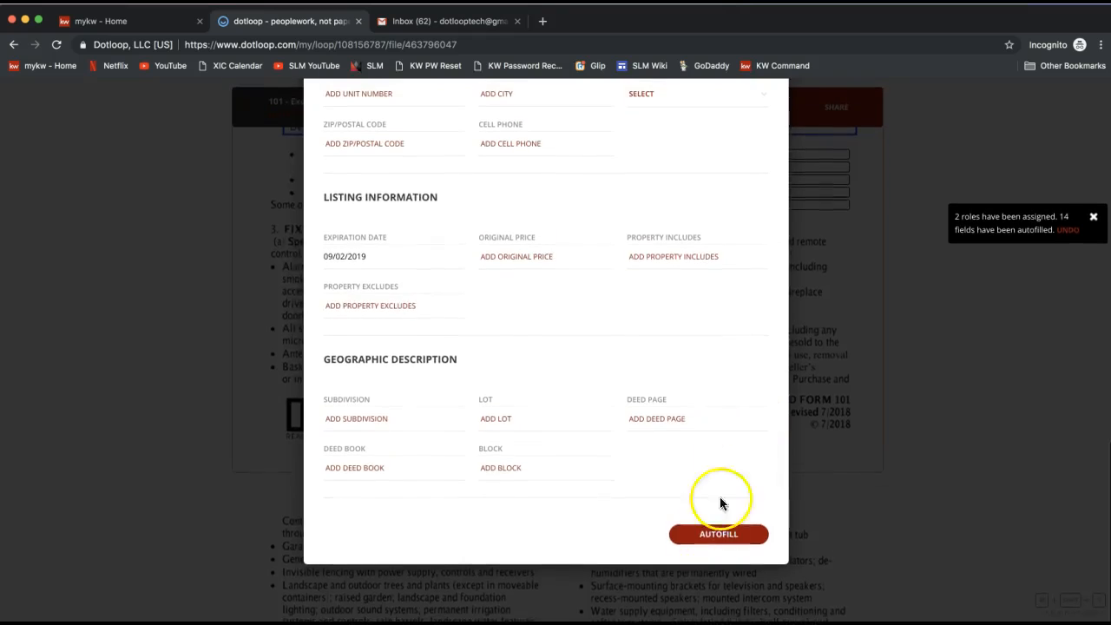
pyautogui.scroll(10, 729, 399)
pyautogui.click(764, 159)
pyautogui.click(568, 437)
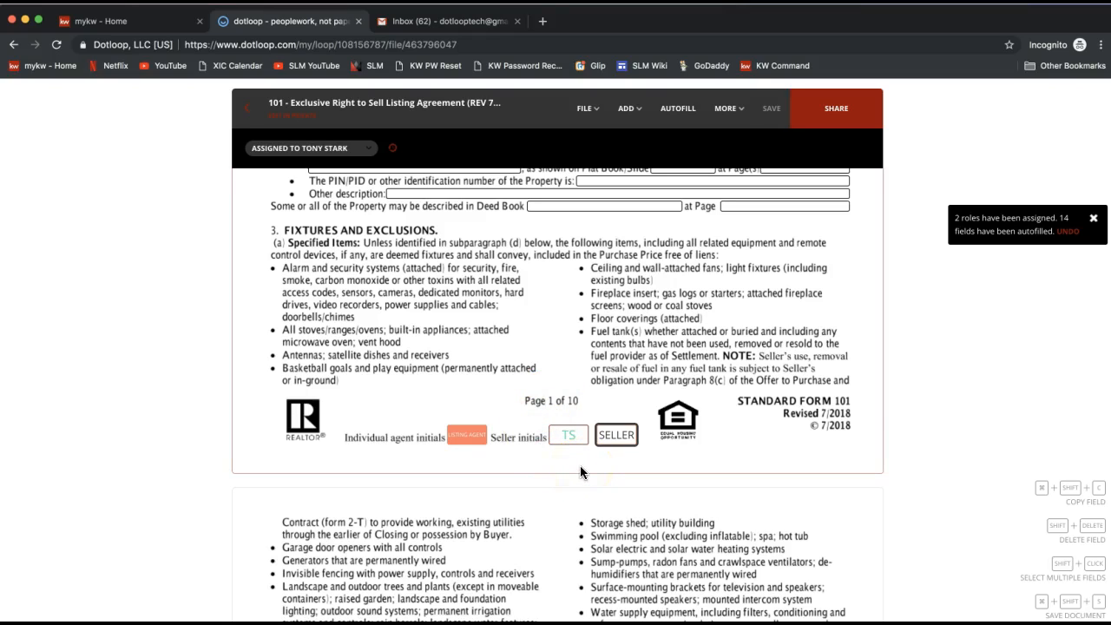
# Step: Adopt the listing agent's signature and initials, and sign the individual agent initials field on page 1
pyautogui.click(568, 448)
pyautogui.click(465, 441)
pyautogui.moveTo(464, 441)
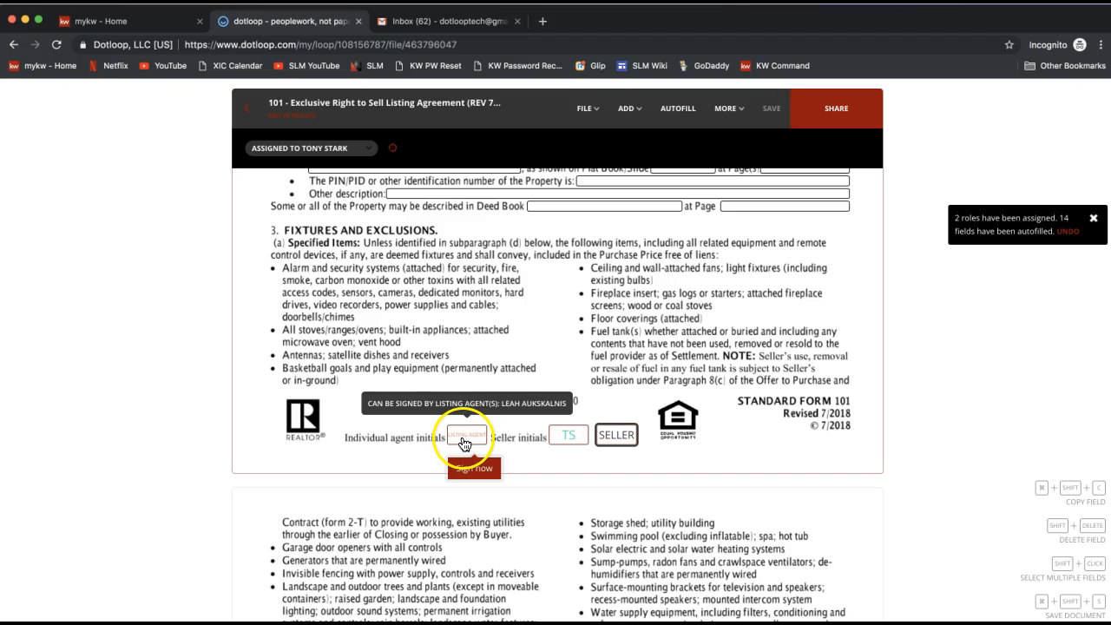
pyautogui.click(470, 469)
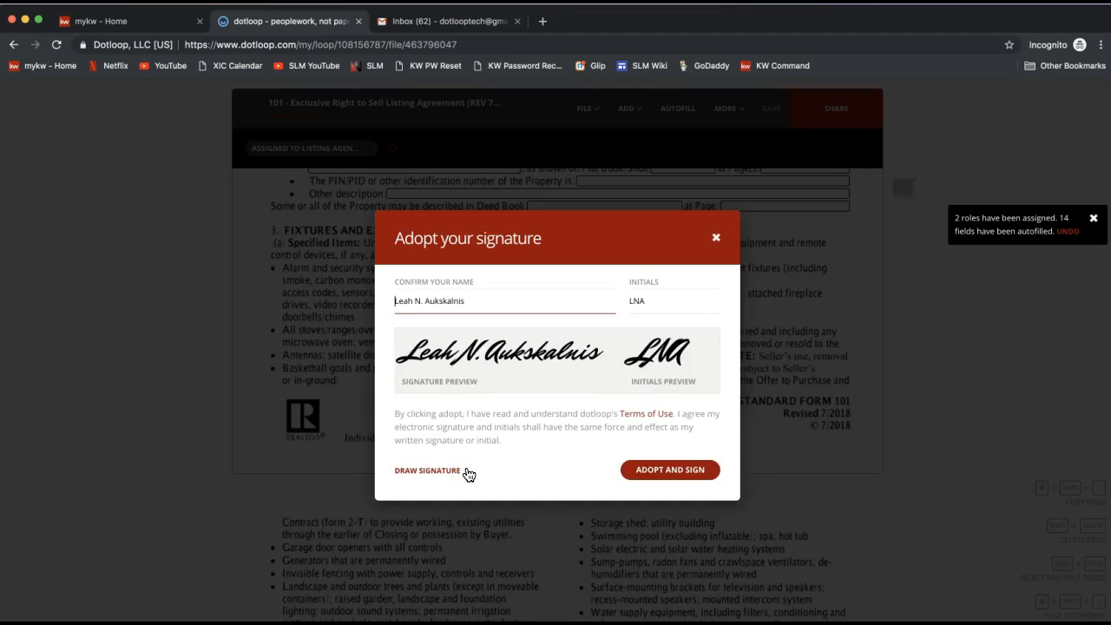
pyautogui.click(450, 360)
pyautogui.click(496, 297)
pyautogui.click(673, 300)
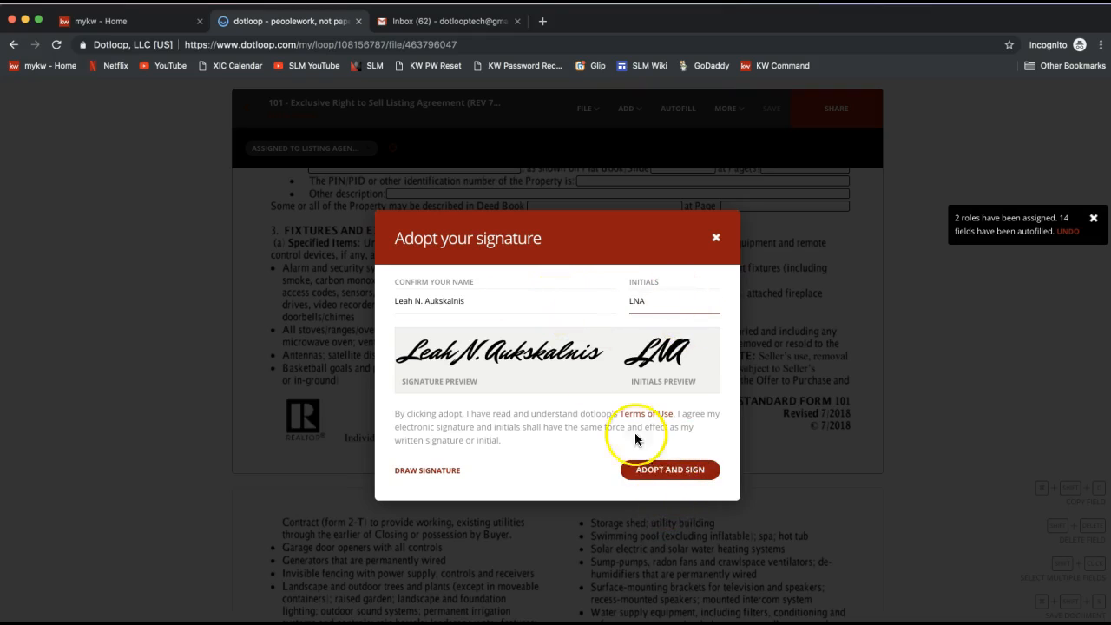
pyautogui.click(669, 473)
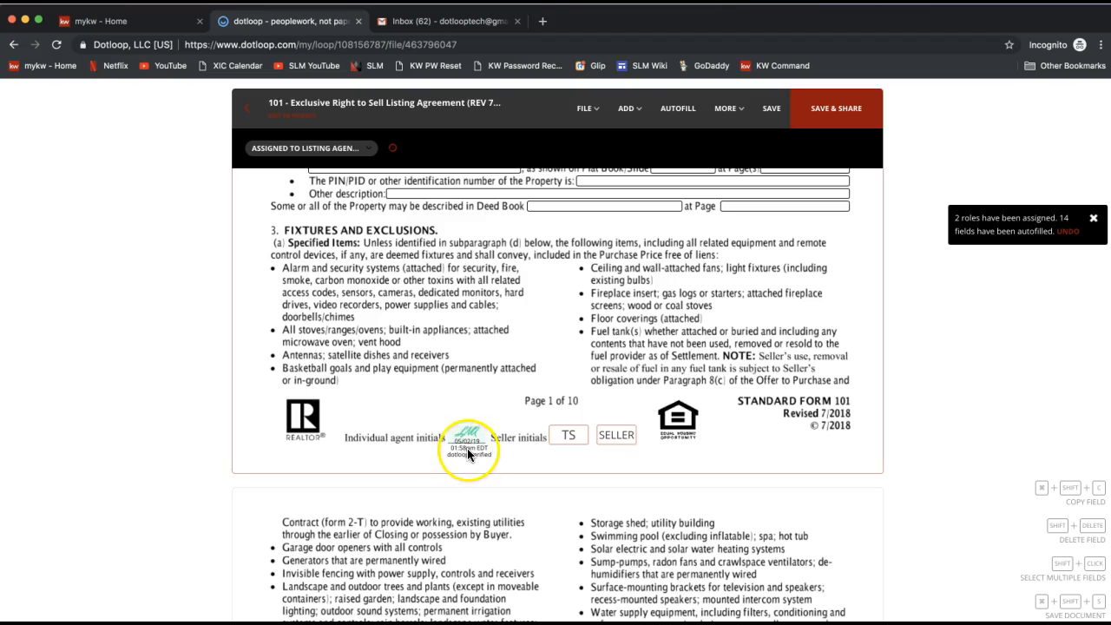
# Step: Sign the individual agent initials field at the bottom of page 2
pyautogui.click(568, 439)
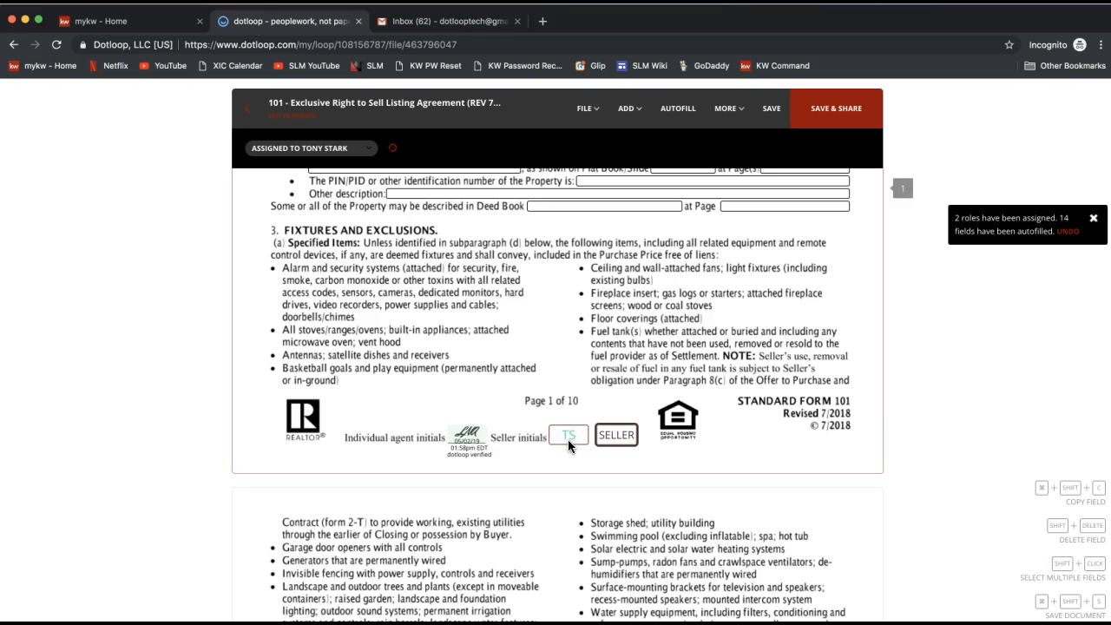
pyautogui.scroll(-1, 537, 355)
pyautogui.scroll(-10, 537, 355)
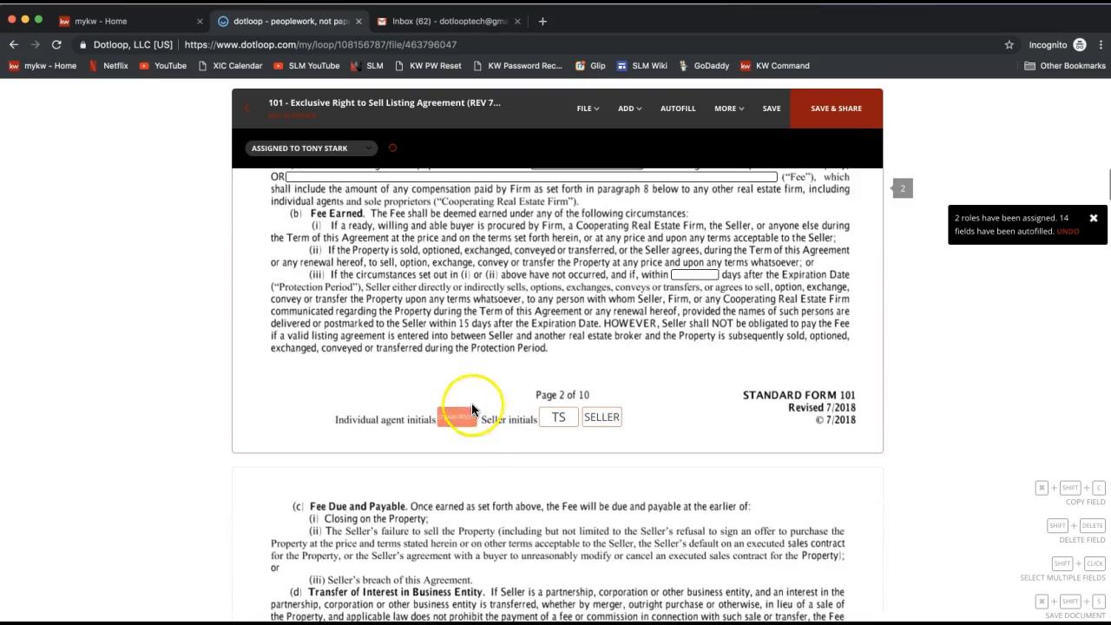
pyautogui.moveTo(461, 424)
pyautogui.click(460, 450)
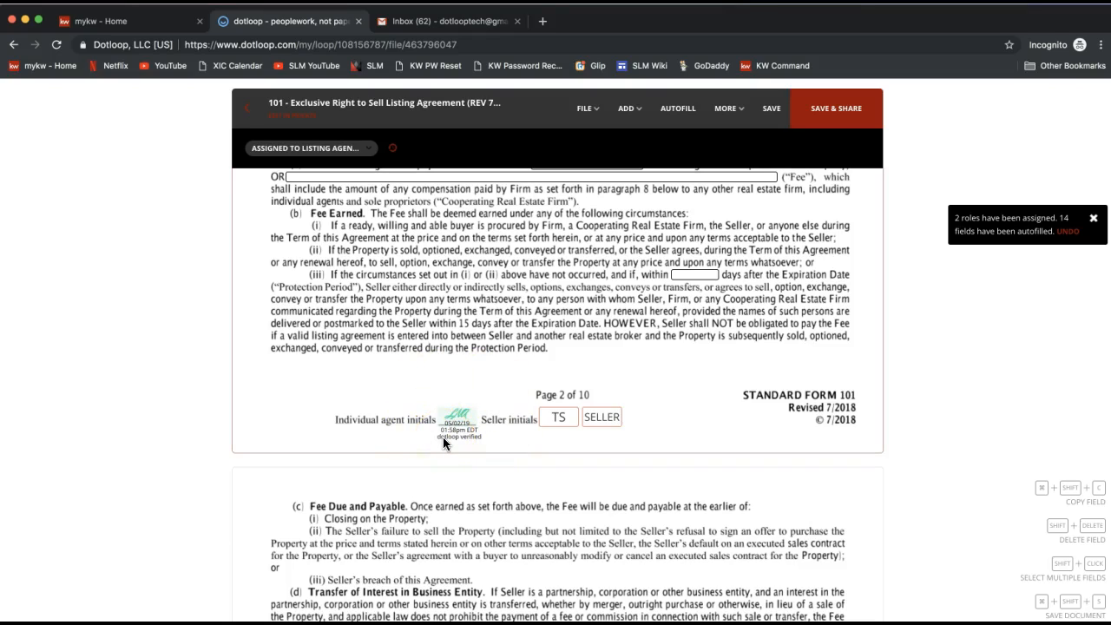
# Step: Sign the individual agent initials field at the bottom of page 3
pyautogui.scroll(-12, 443, 436)
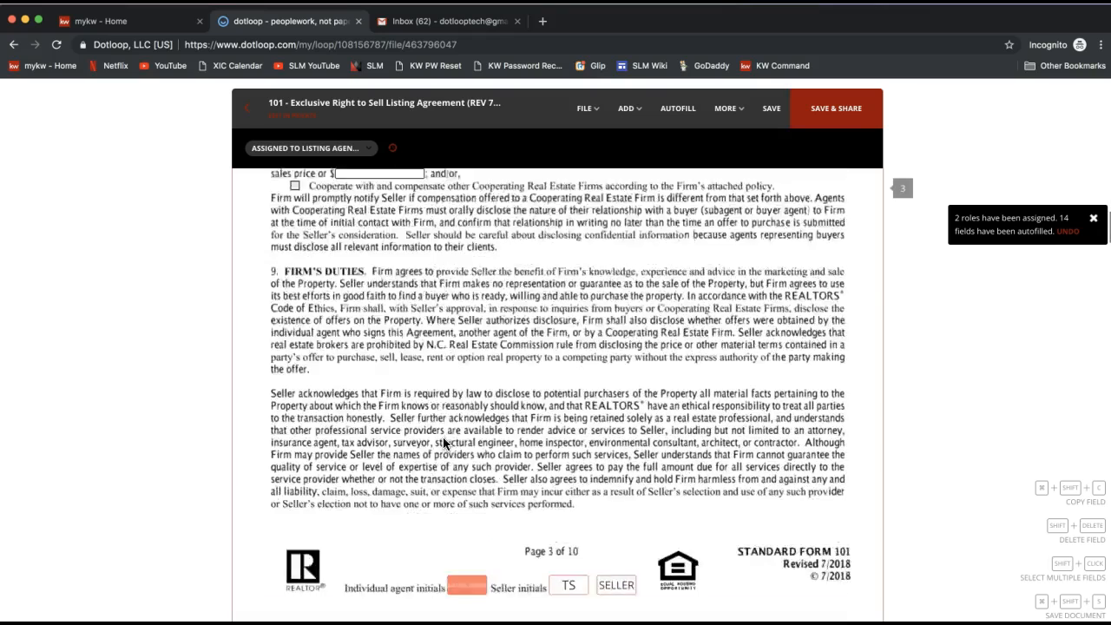
pyautogui.moveTo(466, 235)
pyautogui.click(469, 264)
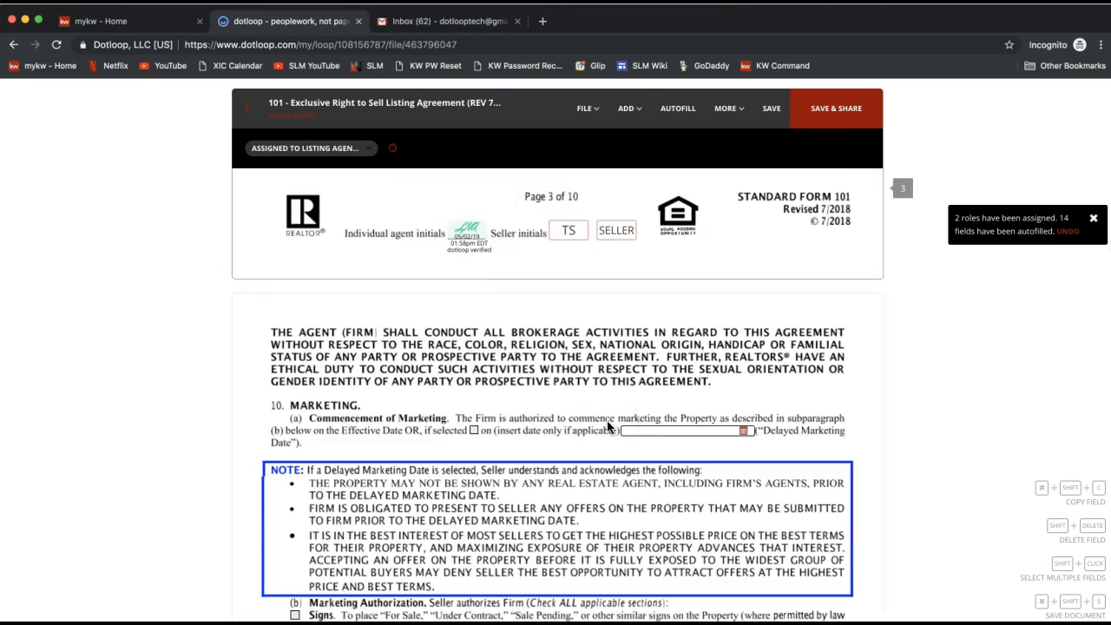
# Step: Scroll to the signature page and select the first seller's signature field to check its assigned role
pyautogui.scroll(-20, 609, 426)
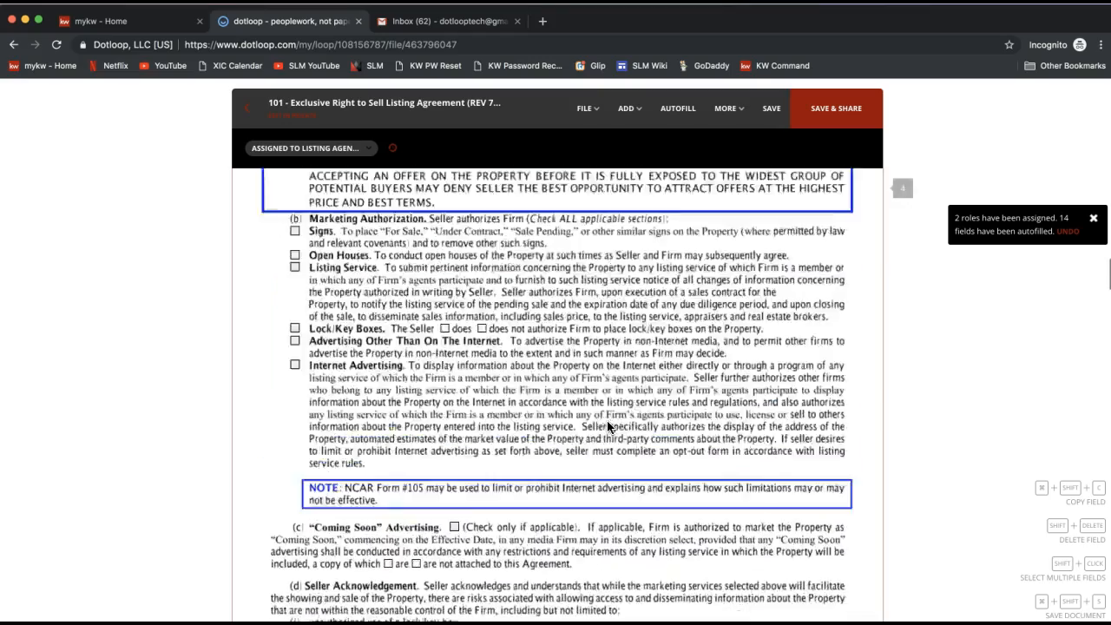
pyautogui.scroll(-20, 606, 426)
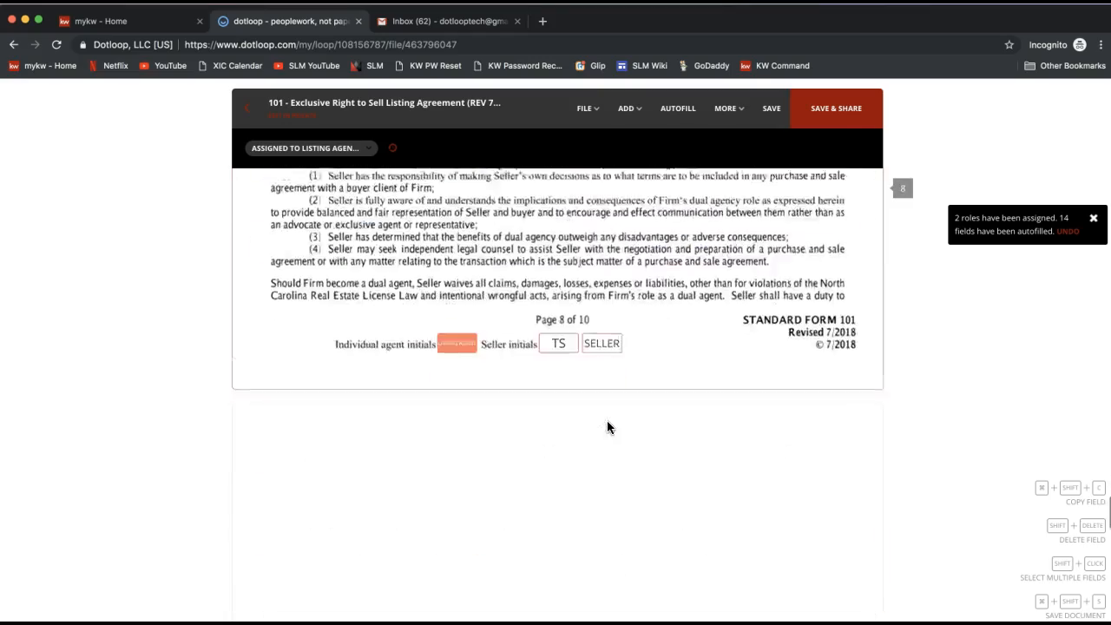
pyautogui.scroll(-3, 607, 425)
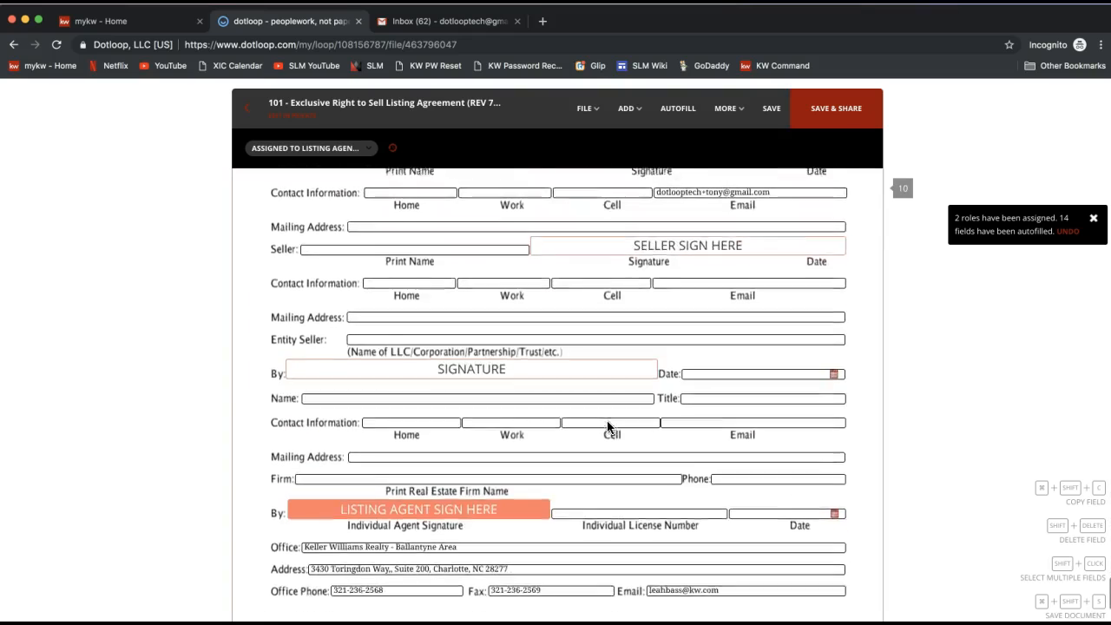
pyautogui.scroll(2, 606, 426)
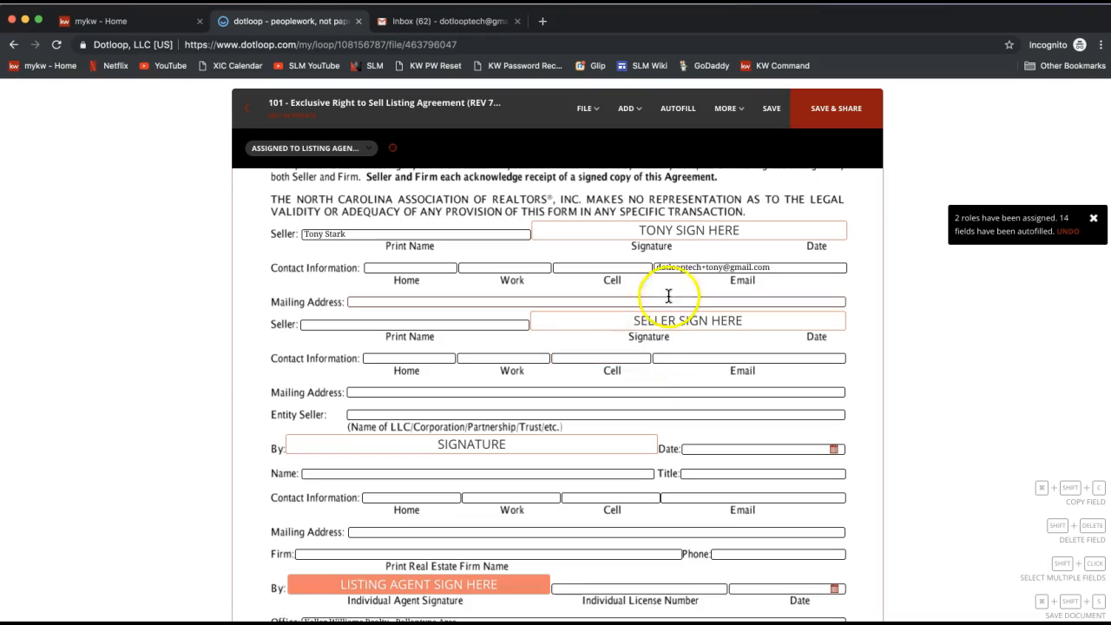
pyautogui.click(660, 233)
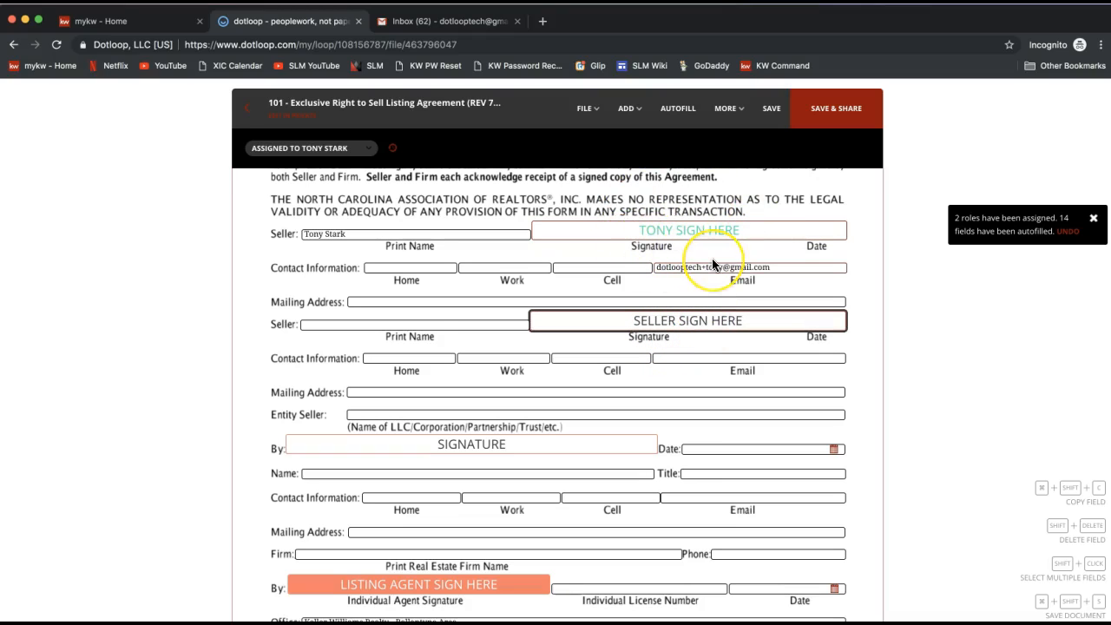
pyautogui.scroll(-4, 459, 370)
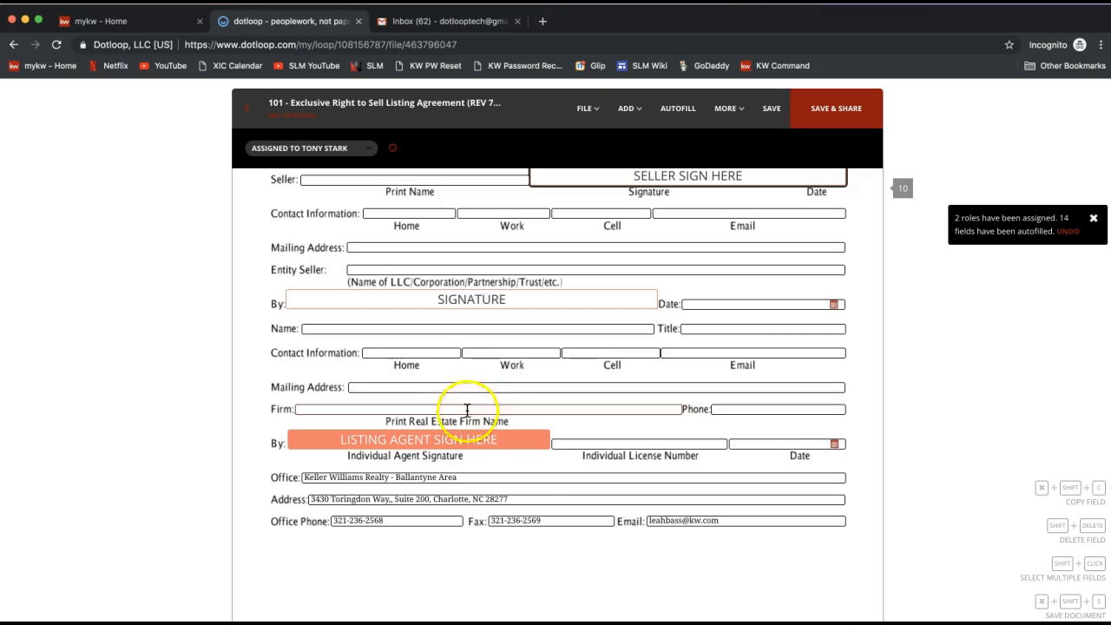
# Step: Sign the listing agent's individual agent signature field on the last page
pyautogui.click(444, 442)
pyautogui.click(422, 423)
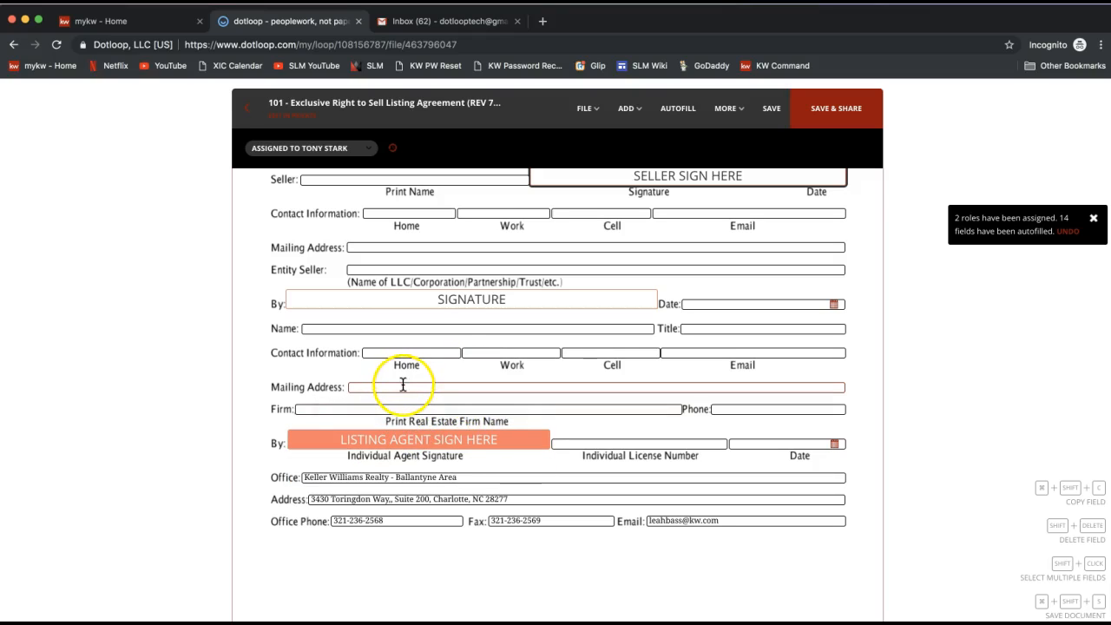
pyautogui.click(392, 444)
pyautogui.click(432, 398)
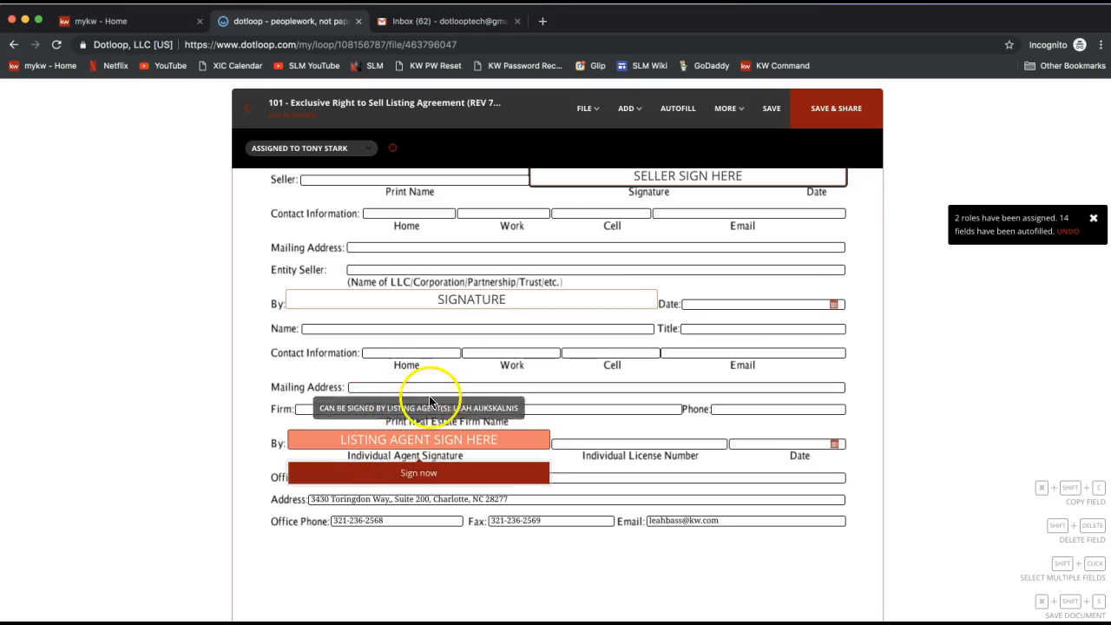
pyautogui.click(414, 445)
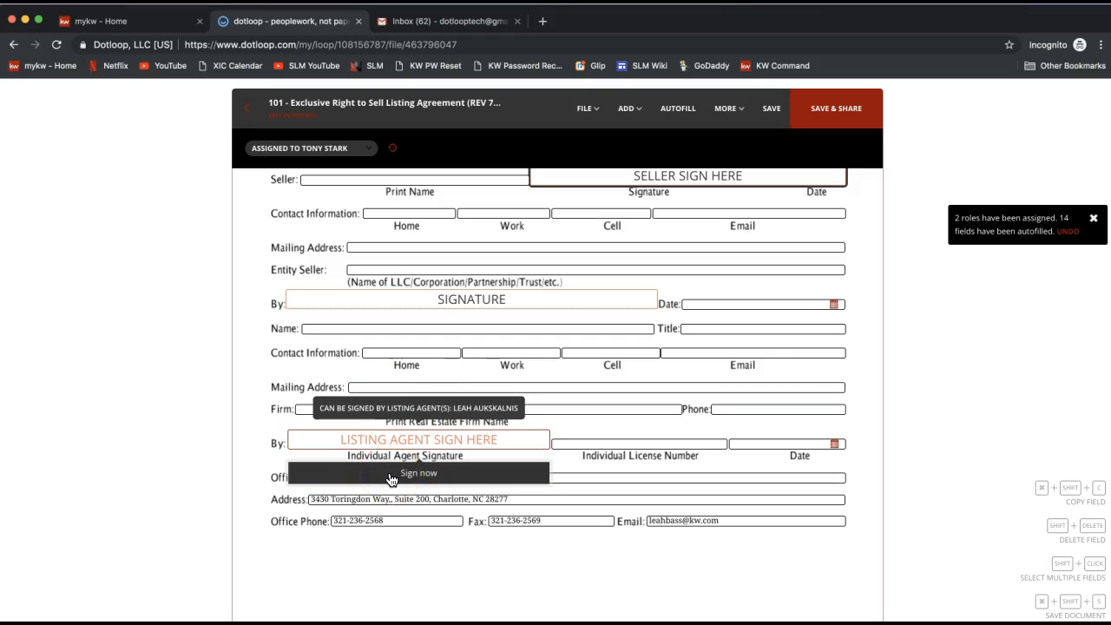
pyautogui.click(390, 472)
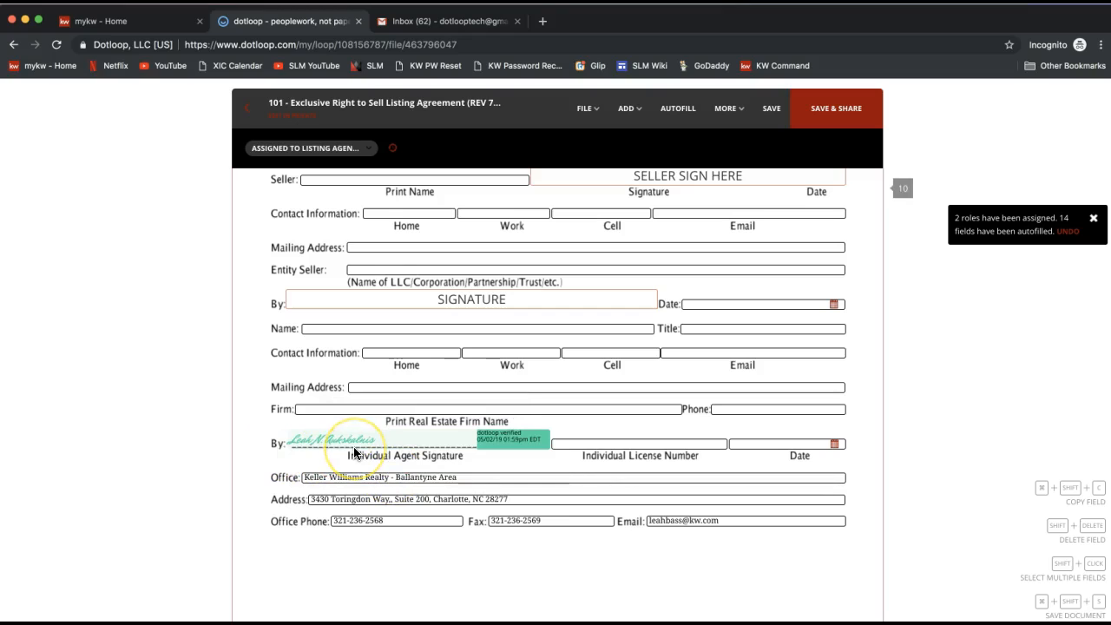
pyautogui.click(500, 442)
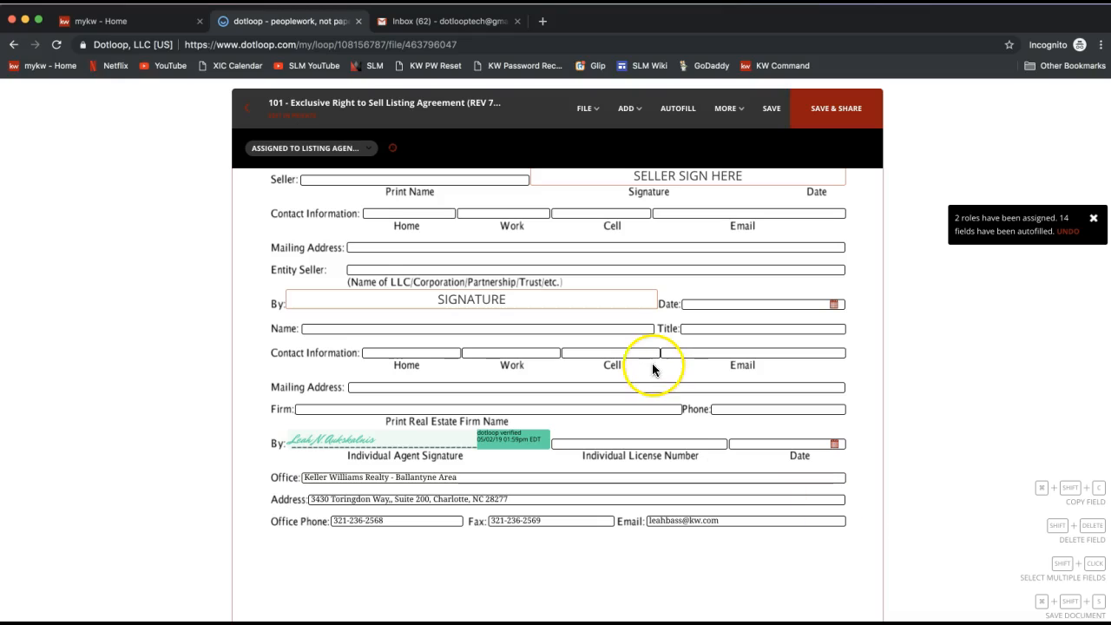
# Step: Open the File menu to review its document options
pyautogui.click(623, 295)
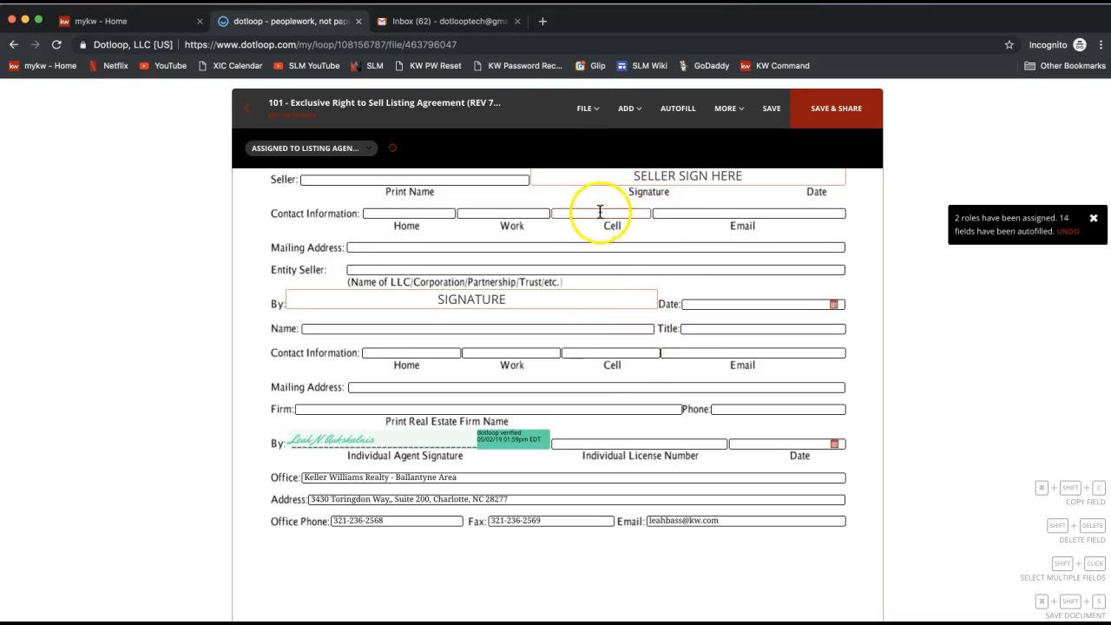
pyautogui.click(587, 108)
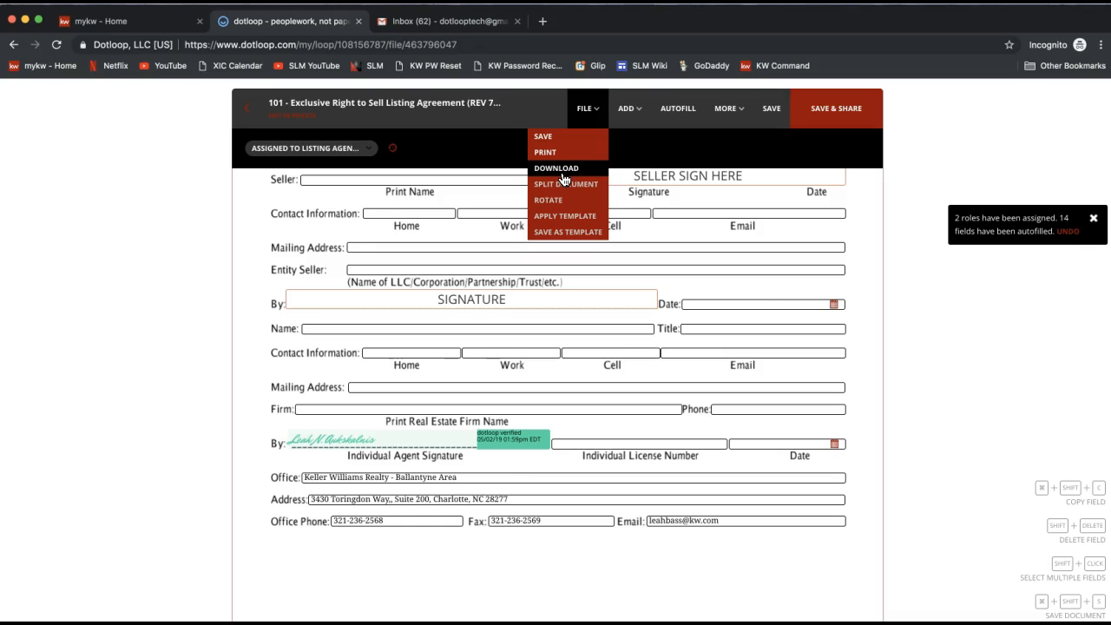
pyautogui.click(856, 301)
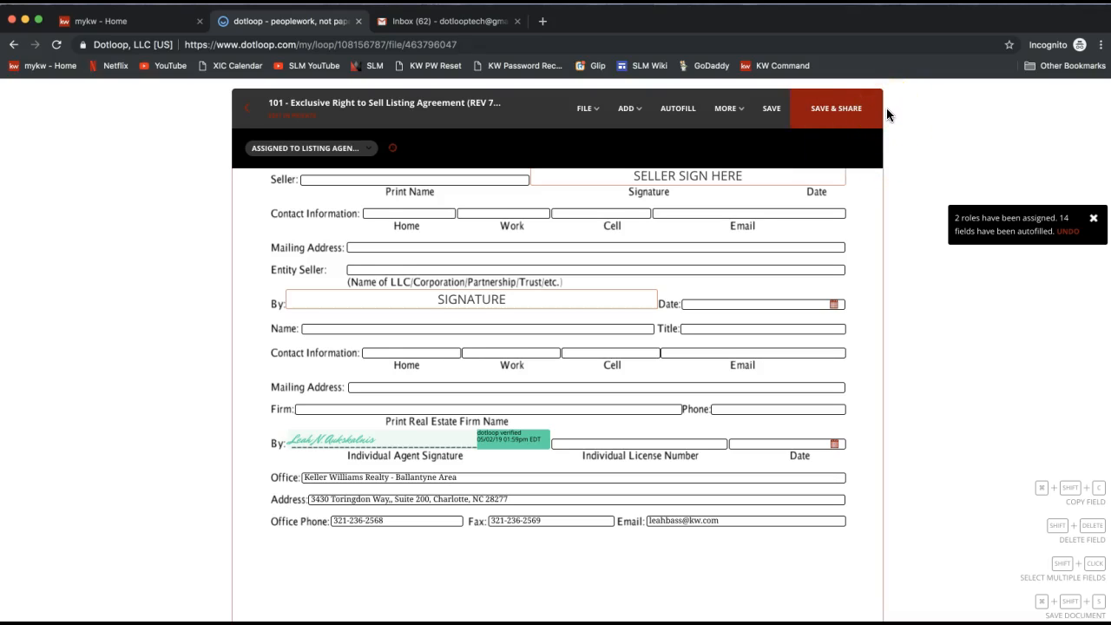
# Step: Open the Share Document dialog for the listing agreement
pyautogui.click(838, 125)
pyautogui.click(860, 252)
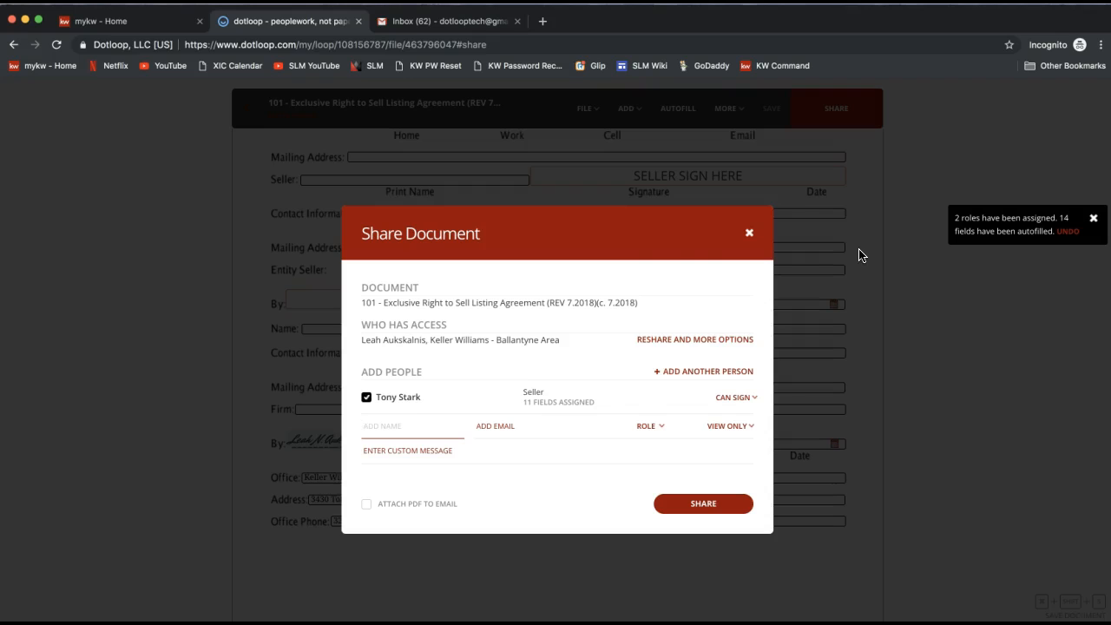
# Step: Review the Share Document dialog's document, access, and recipient sections for the seller
pyautogui.click(365, 233)
pyautogui.moveTo(365, 233); pyautogui.dragTo(496, 243)
pyautogui.doubleClick(378, 288)
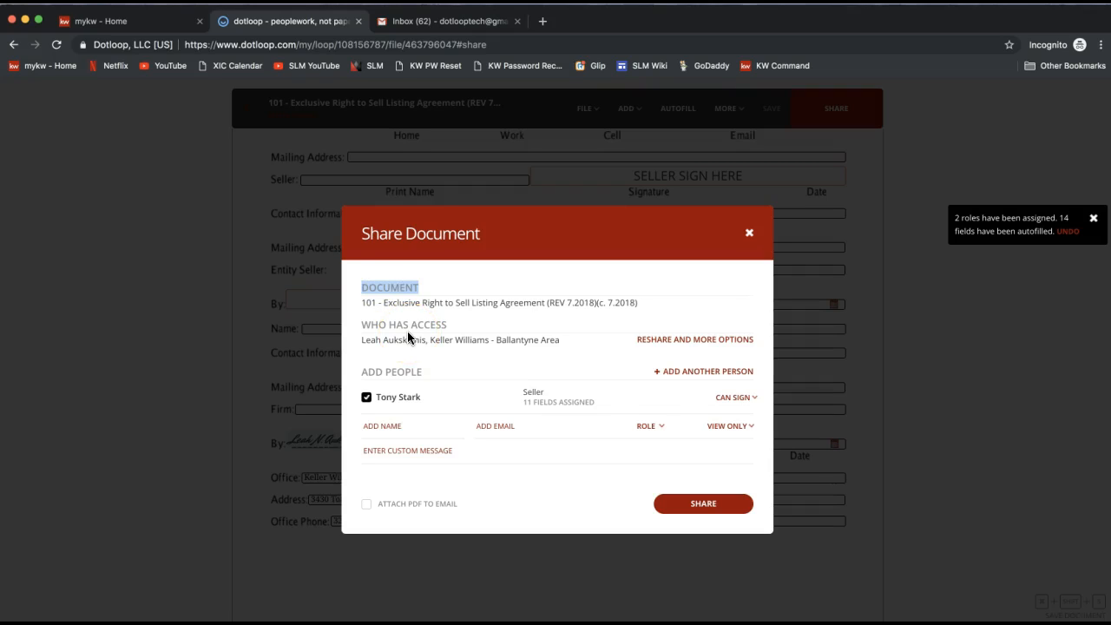
pyautogui.tripleClick(391, 323)
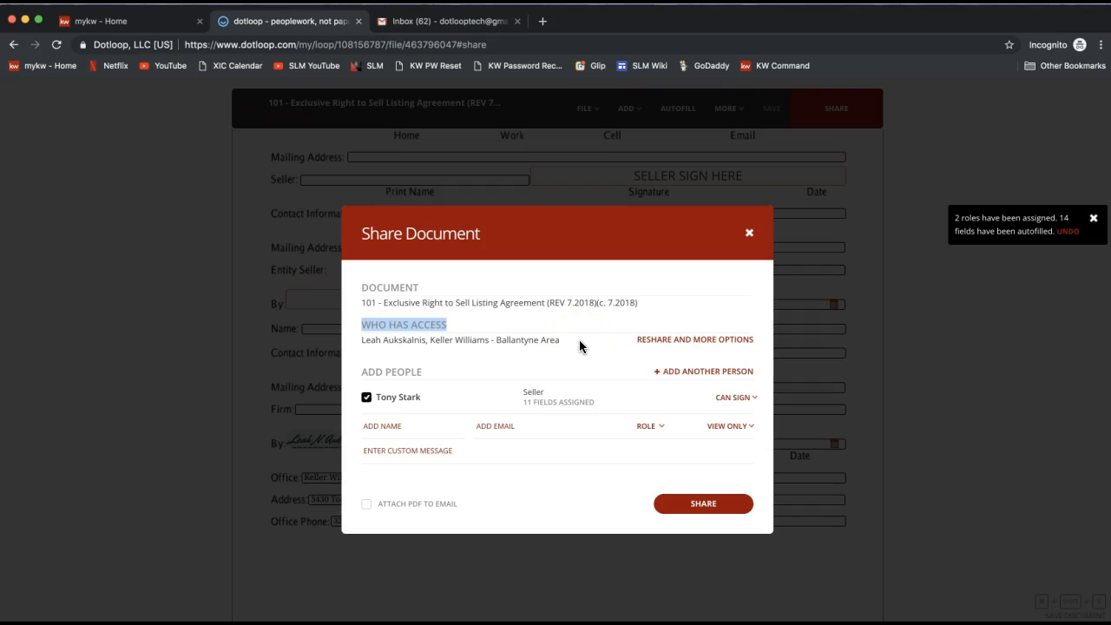
pyautogui.moveTo(366, 375); pyautogui.dragTo(421, 375)
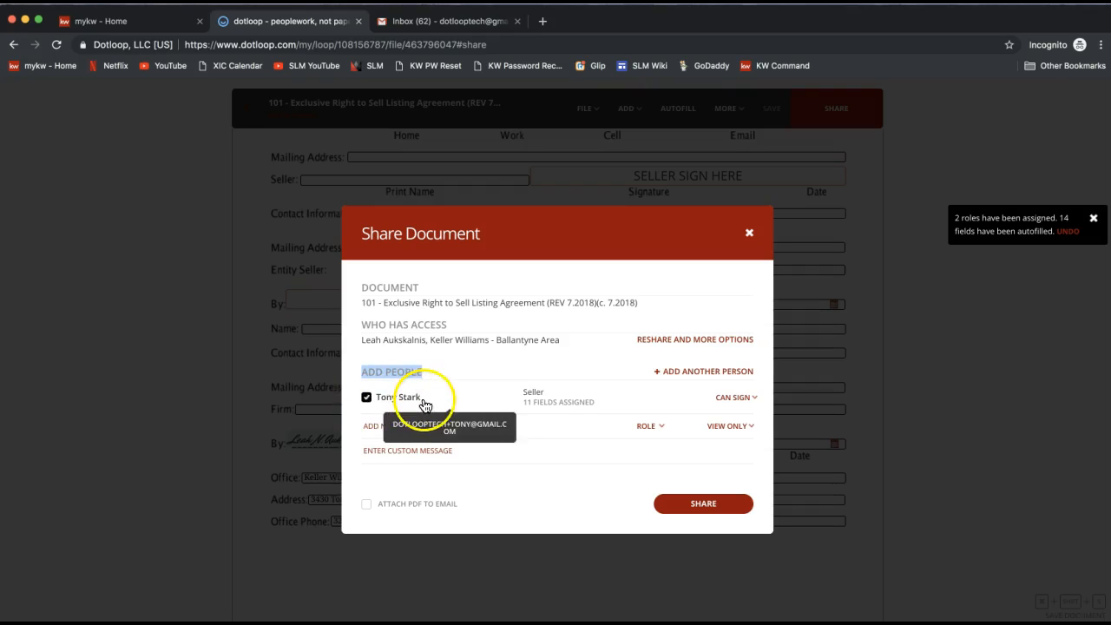
pyautogui.click(531, 395)
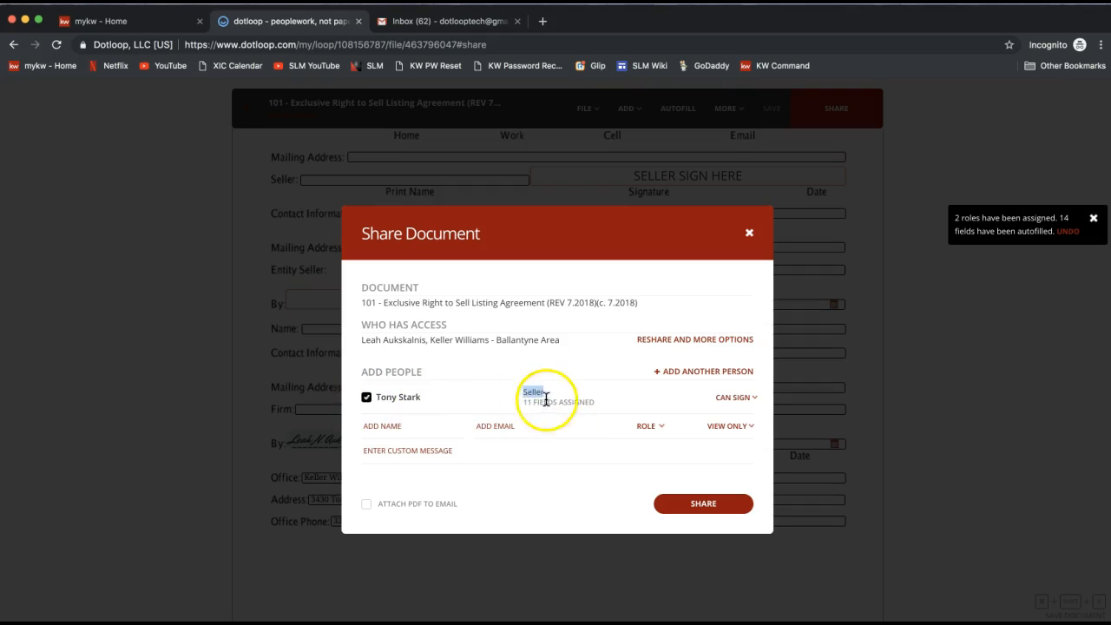
pyautogui.moveTo(525, 403); pyautogui.dragTo(582, 404)
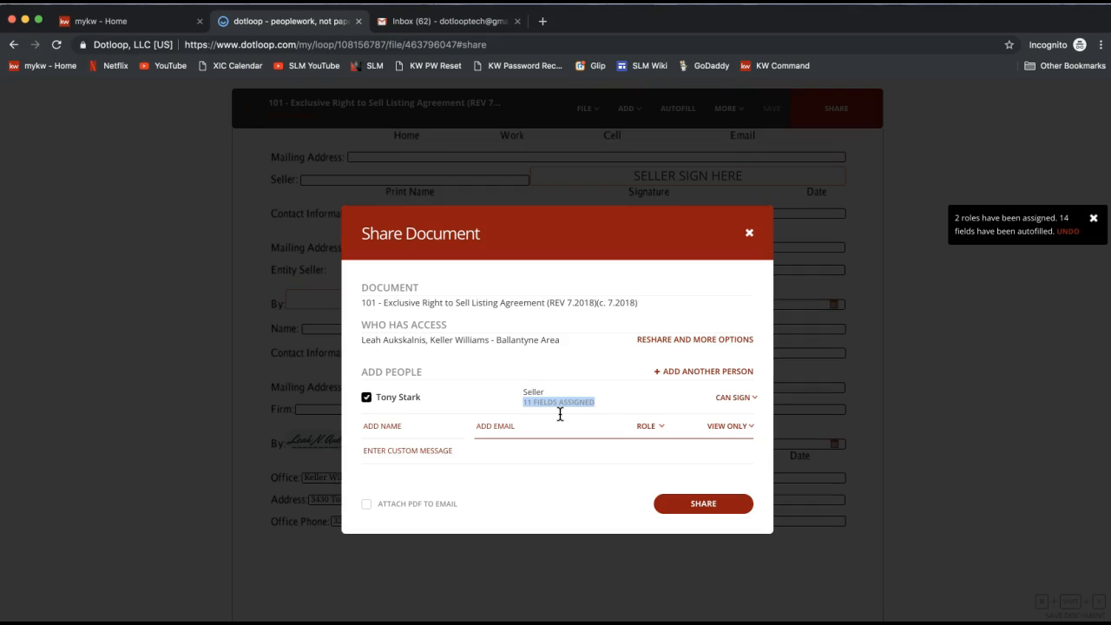
# Step: Review the seller's permission options and set the seller's permission to Can Sign
pyautogui.click(736, 399)
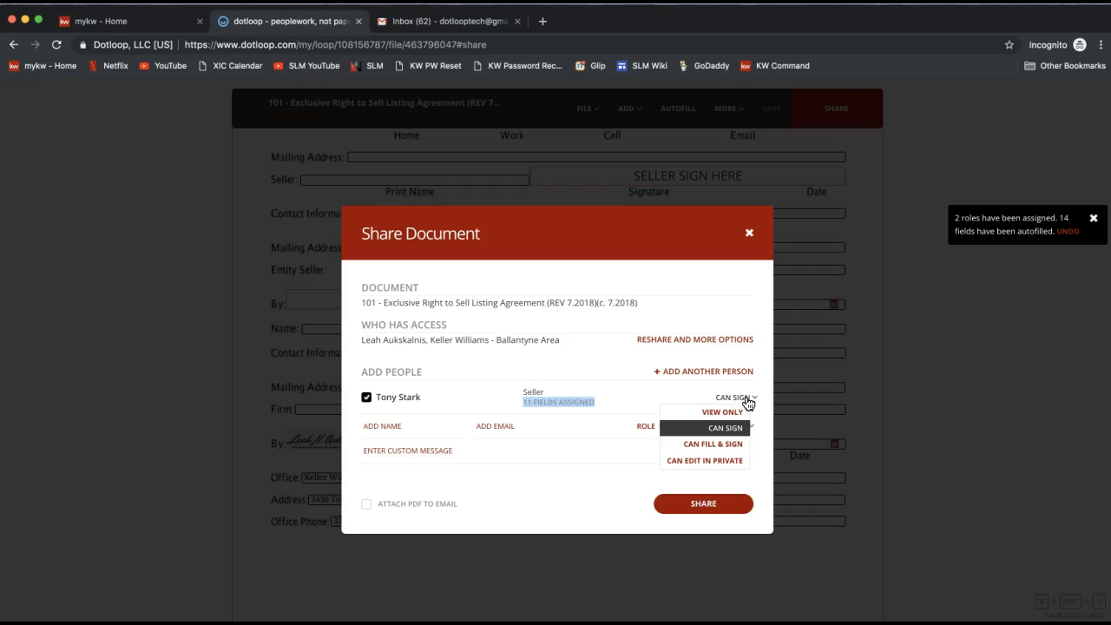
pyautogui.click(694, 437)
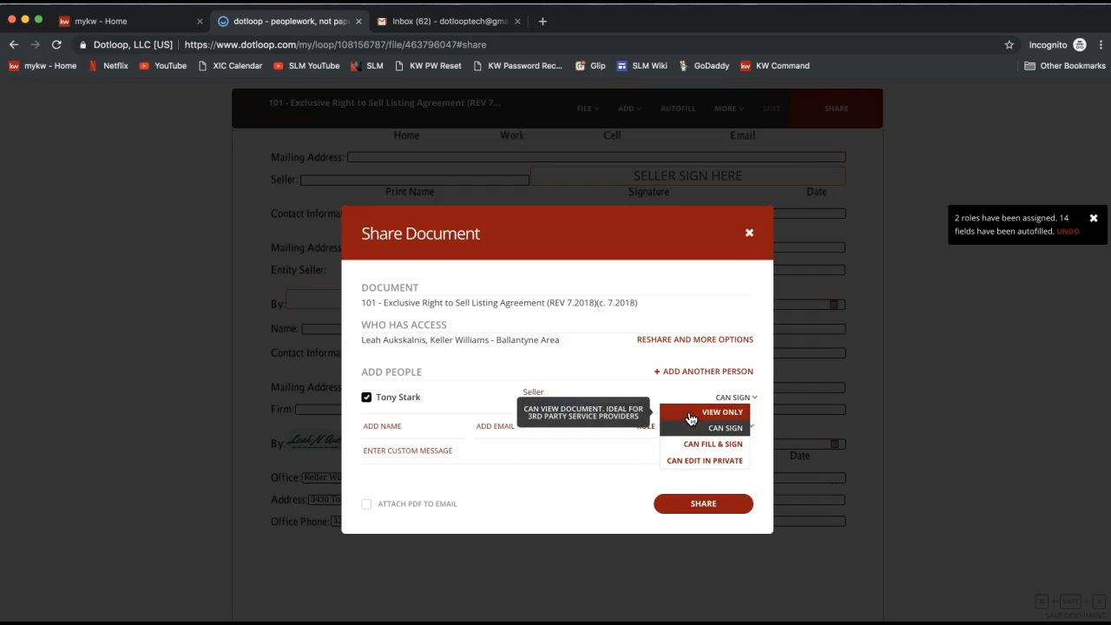
pyautogui.click(413, 426)
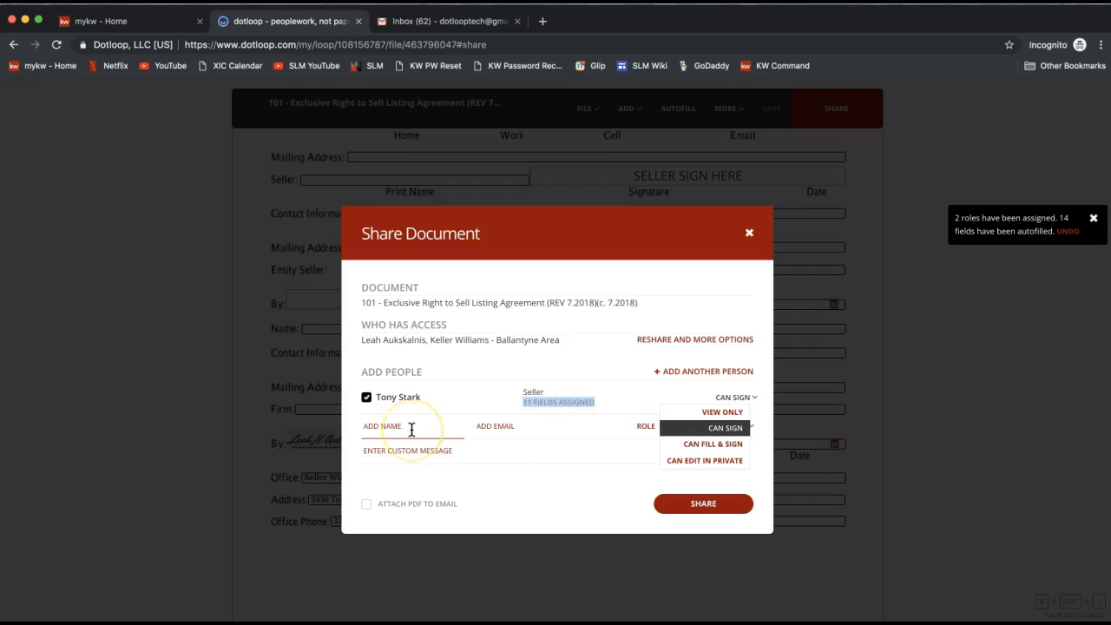
pyautogui.click(412, 430)
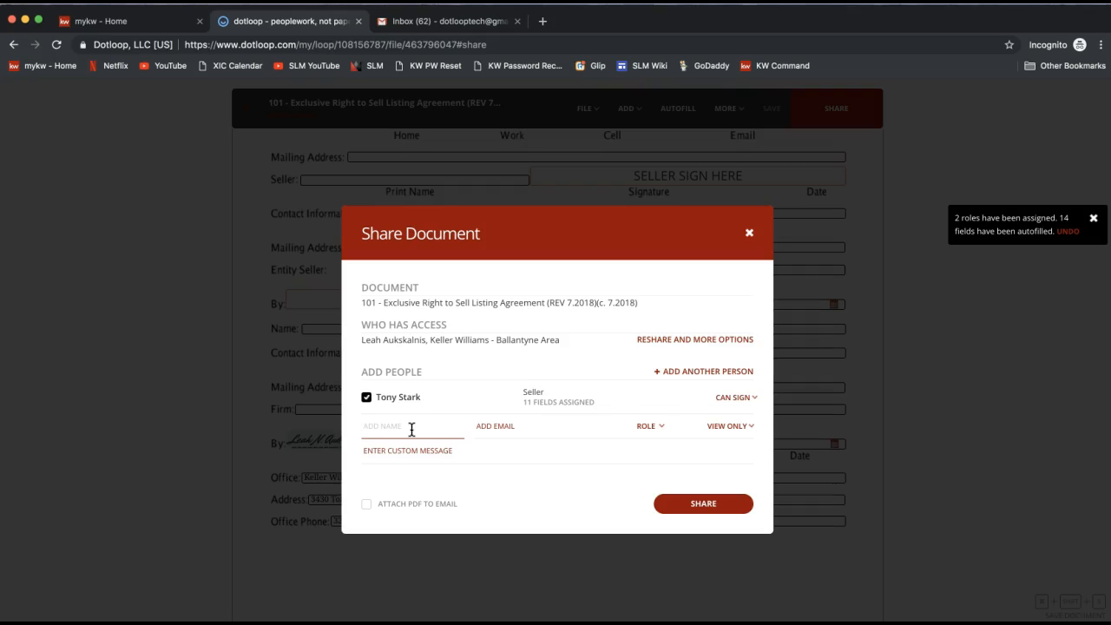
pyautogui.click(411, 429)
pyautogui.click(741, 399)
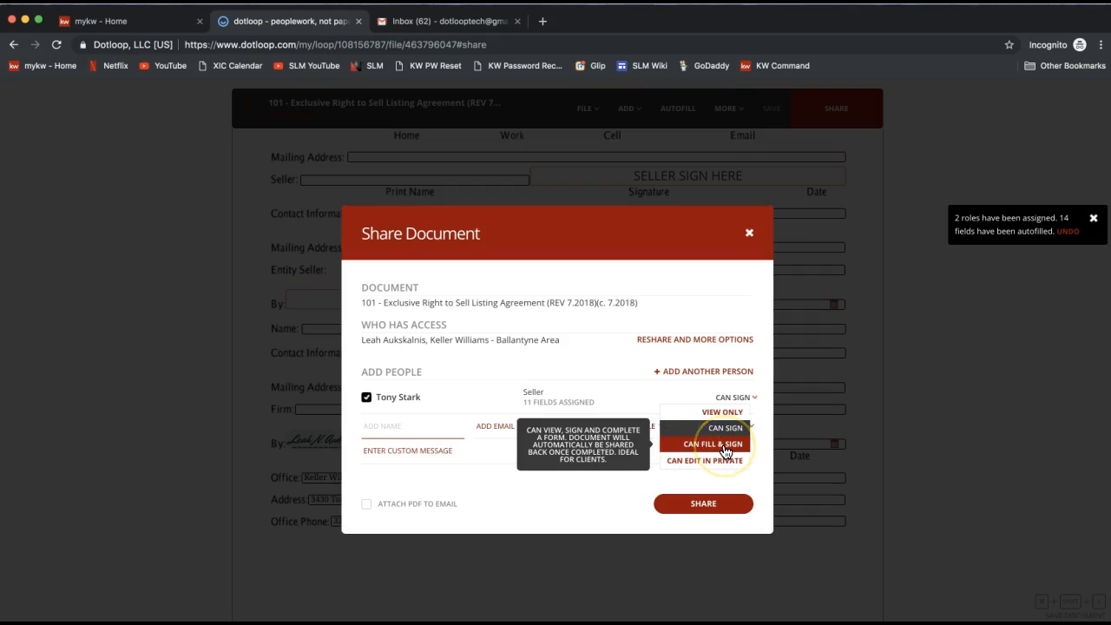
pyautogui.click(674, 470)
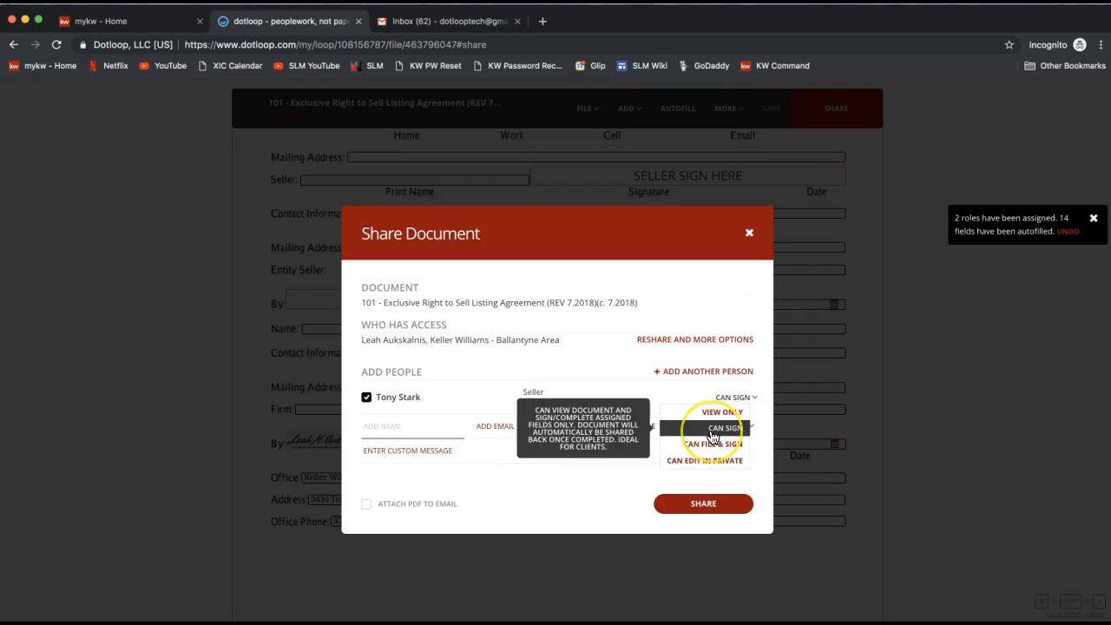
pyautogui.click(711, 430)
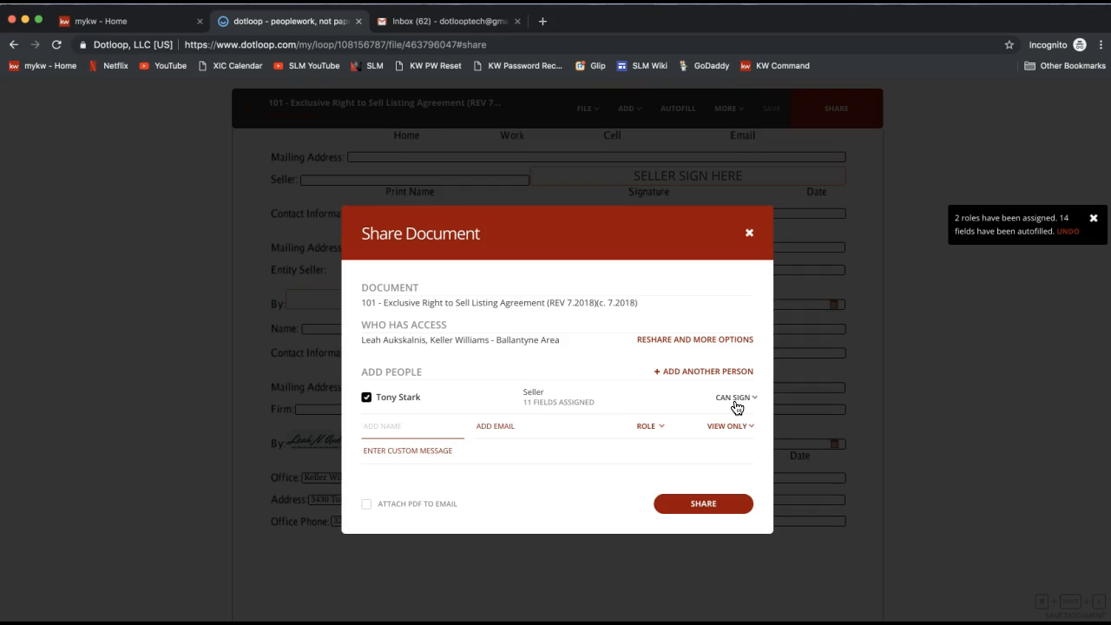
# Step: Turn on attaching the PDF to the email and share the document with the seller
pyautogui.click(518, 467)
pyautogui.click(365, 505)
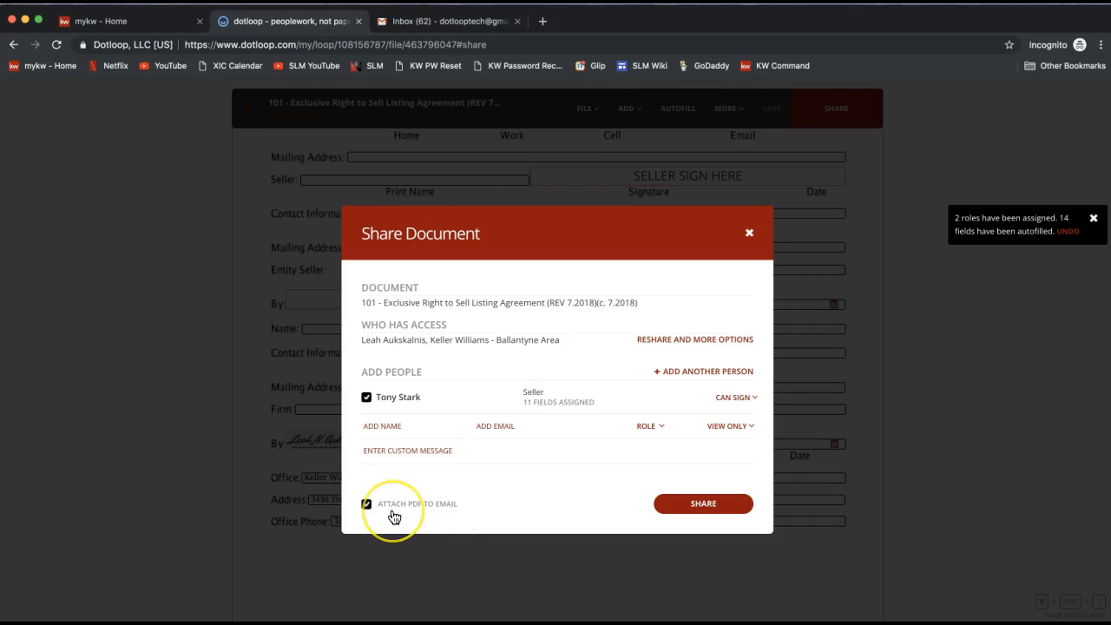
pyautogui.click(368, 510)
pyautogui.click(367, 509)
pyautogui.click(693, 506)
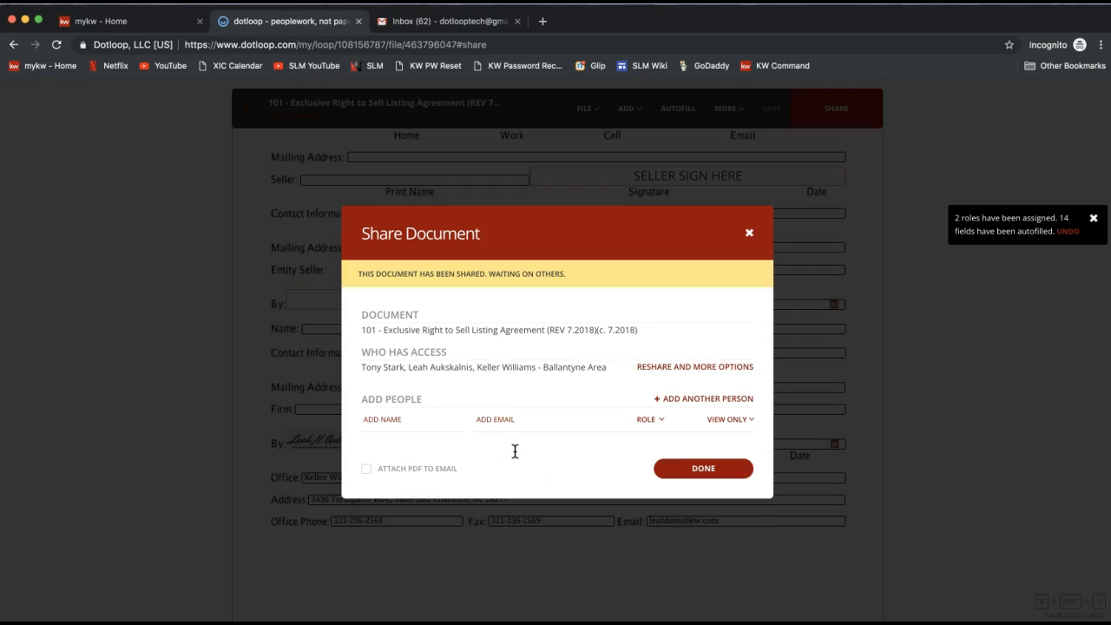
# Step: Close the share dialog and leave the document to return to the loop
pyautogui.moveTo(357, 271); pyautogui.dragTo(596, 282)
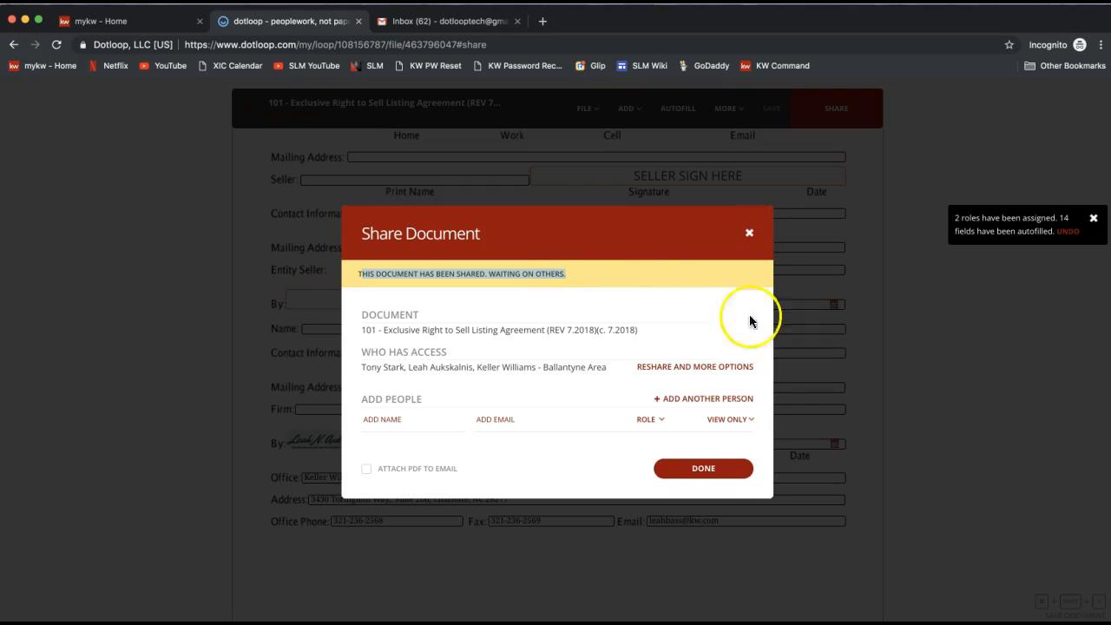
pyautogui.click(718, 480)
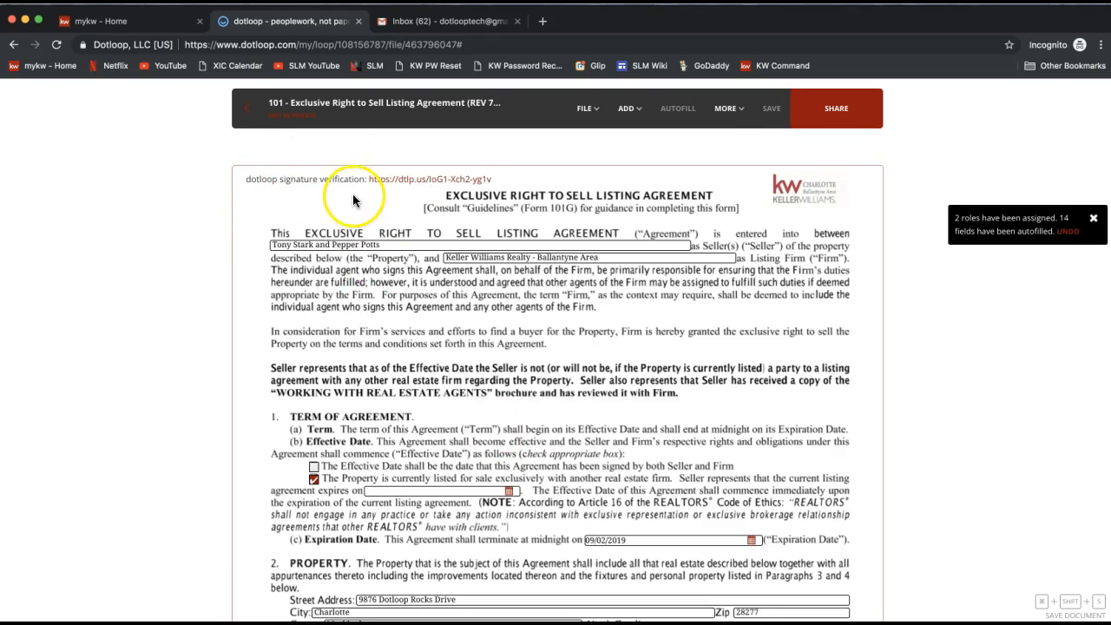
pyautogui.click(249, 113)
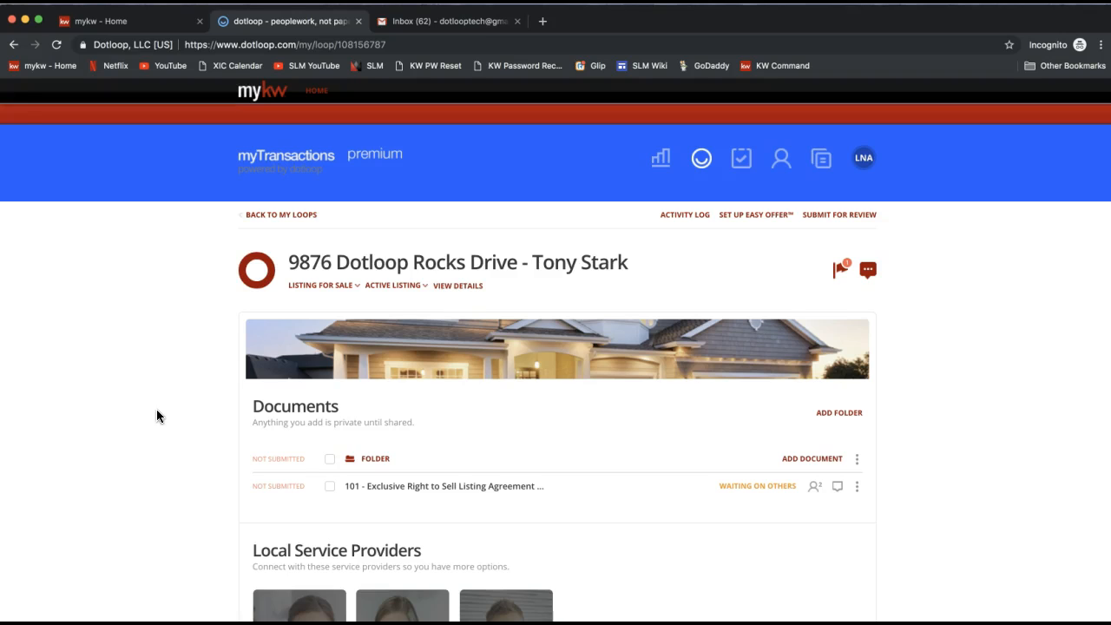
# Step: Try submitting the loop folder for review with the Listing type, then close the dialog
pyautogui.click(832, 218)
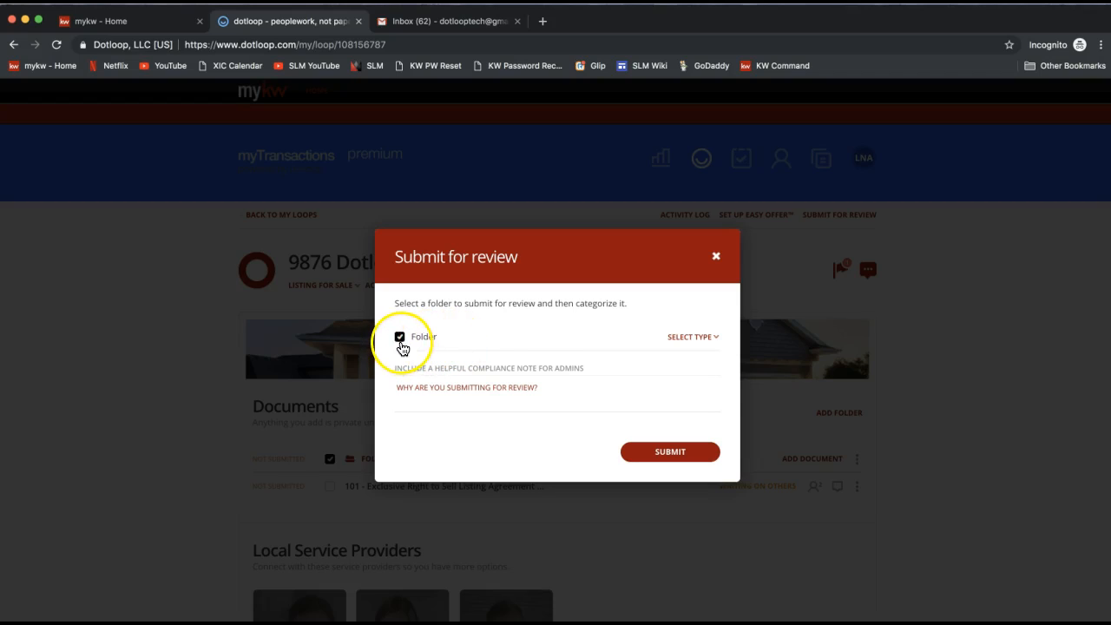
pyautogui.click(694, 338)
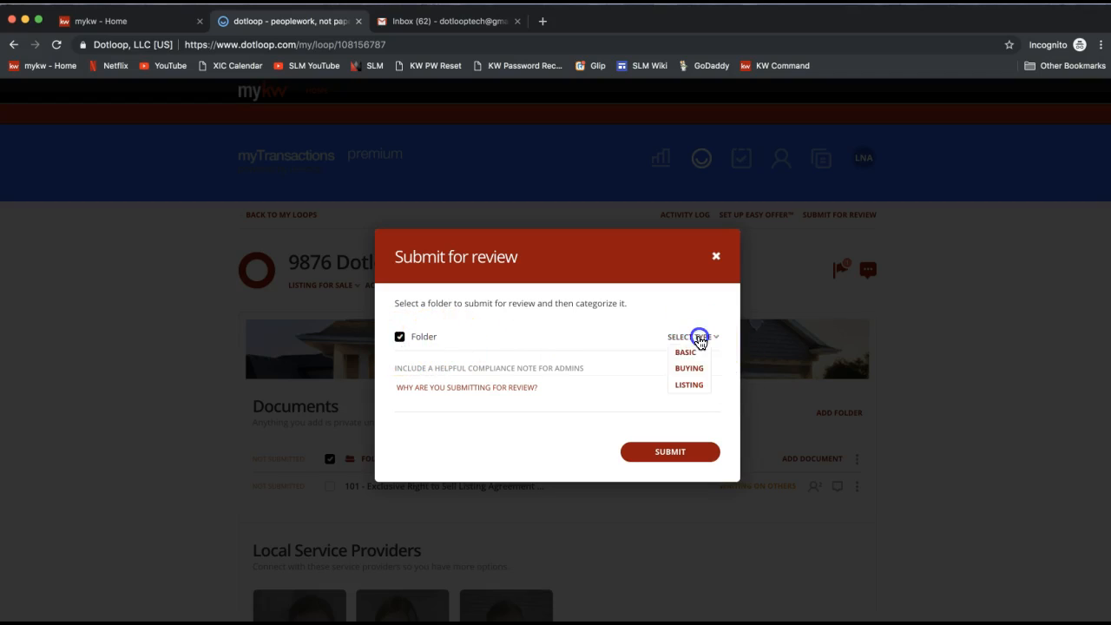
pyautogui.click(689, 384)
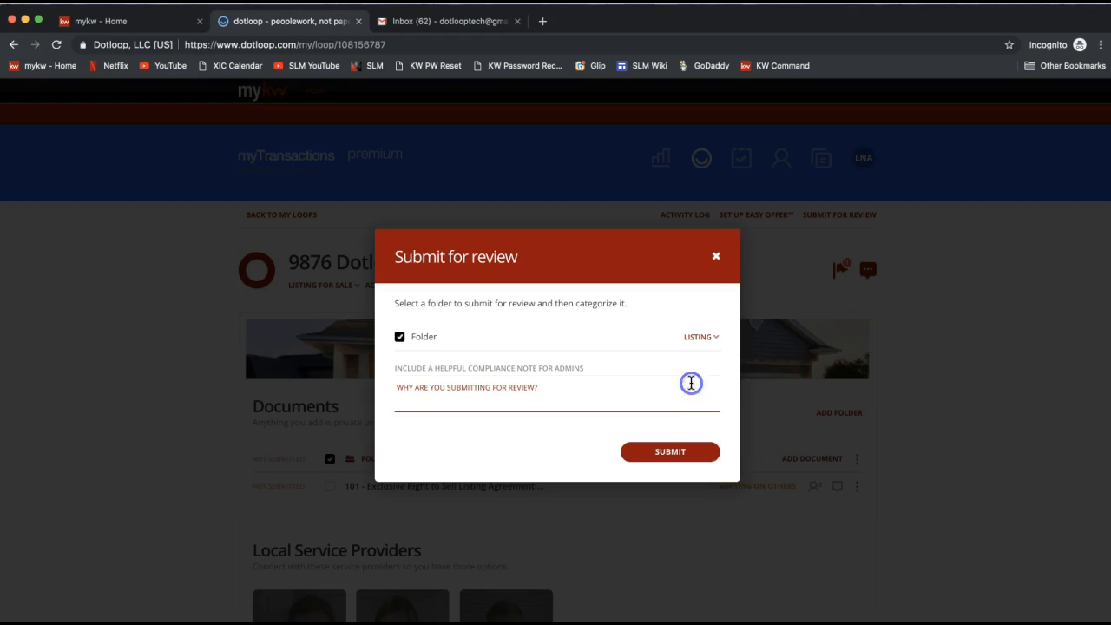
pyautogui.click(555, 390)
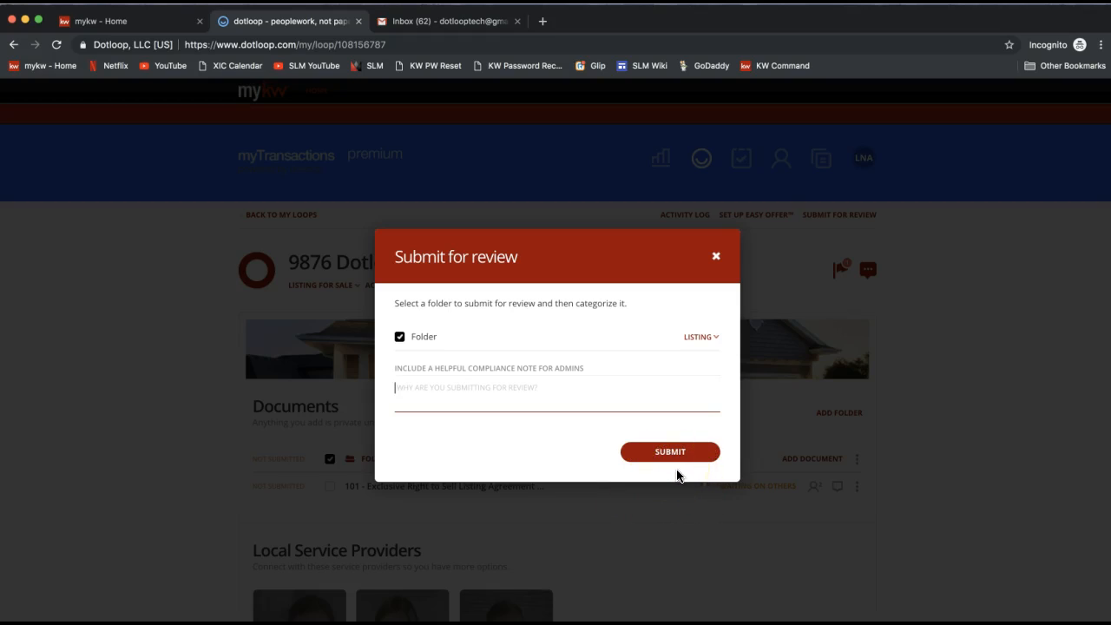
pyautogui.click(716, 256)
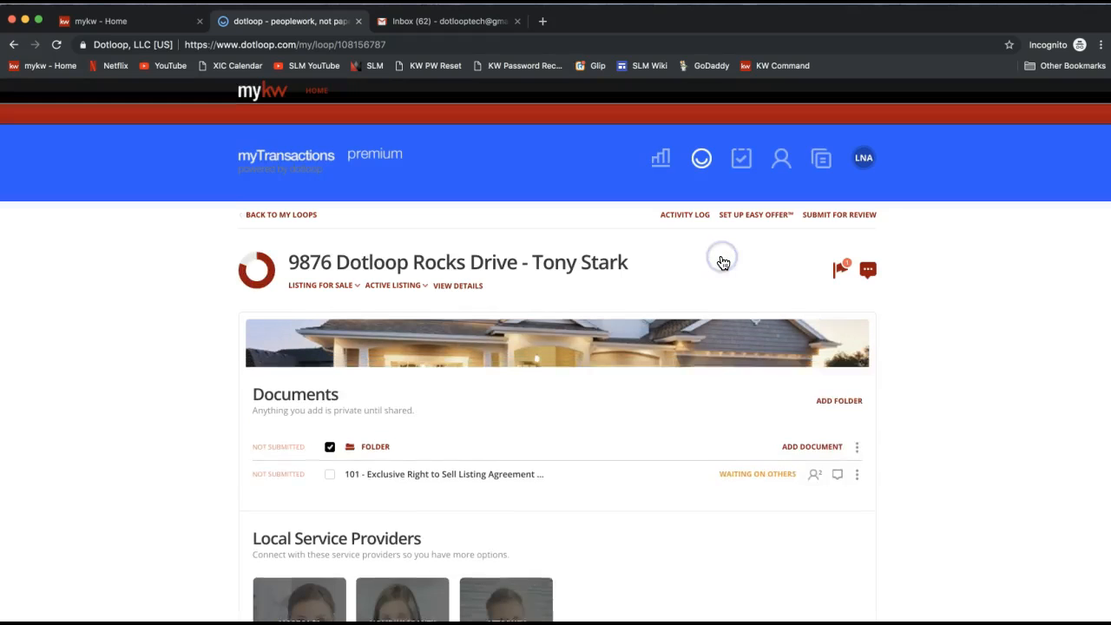
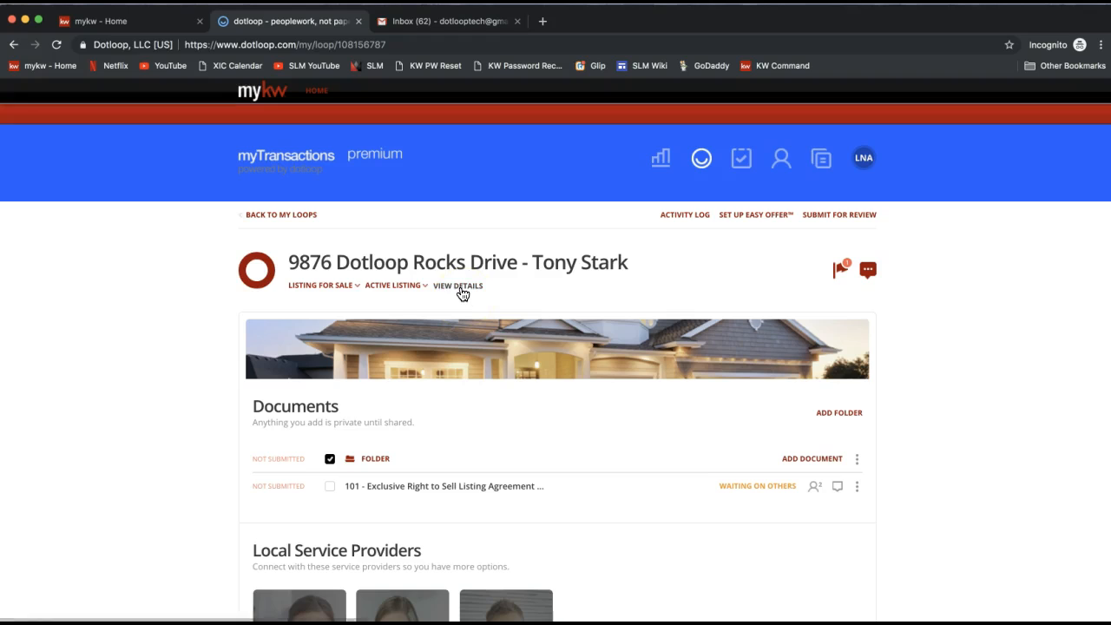
# Step: Switch to the seller's Gmail inbox, refresh it, and open the 'Please review 101 - Exclusive Right to Sell Listing Agreement' email
pyautogui.click(460, 290)
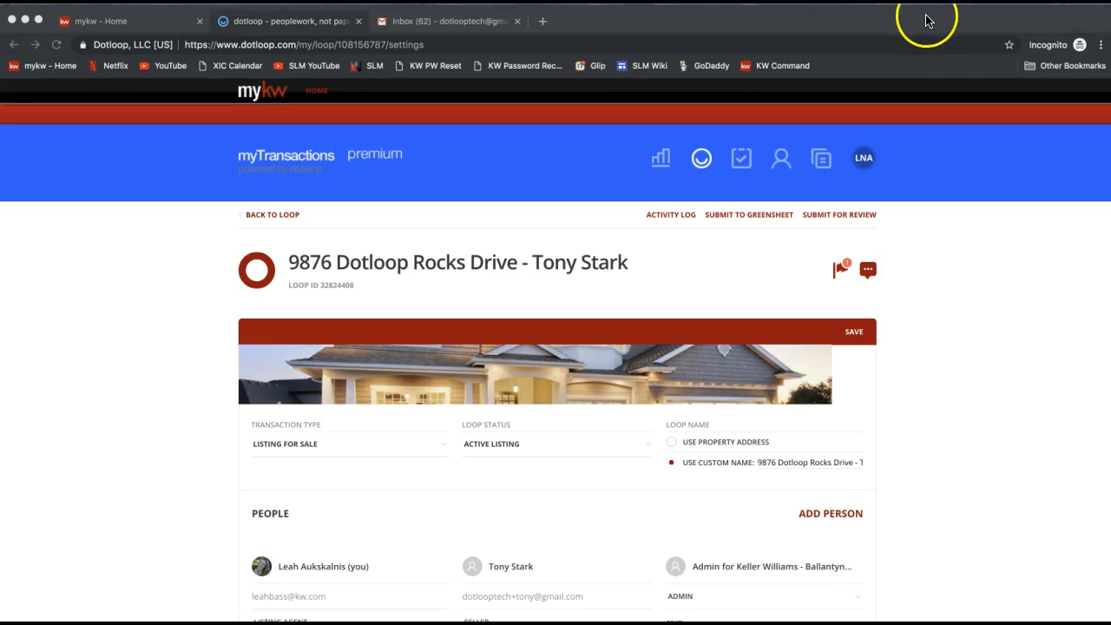
pyautogui.click(419, 24)
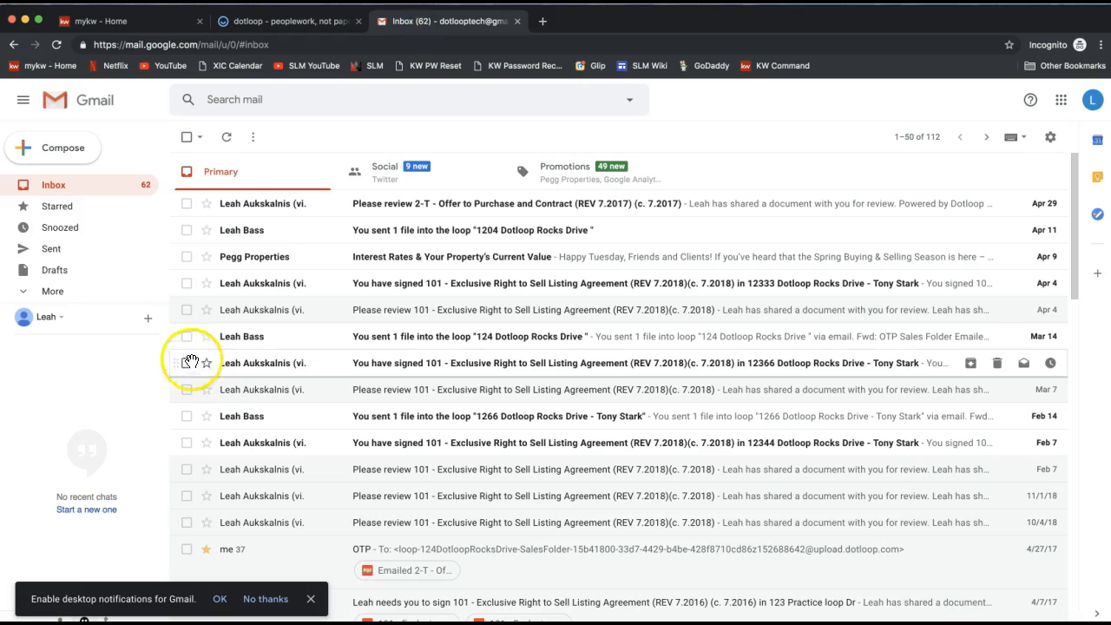
pyautogui.click(79, 186)
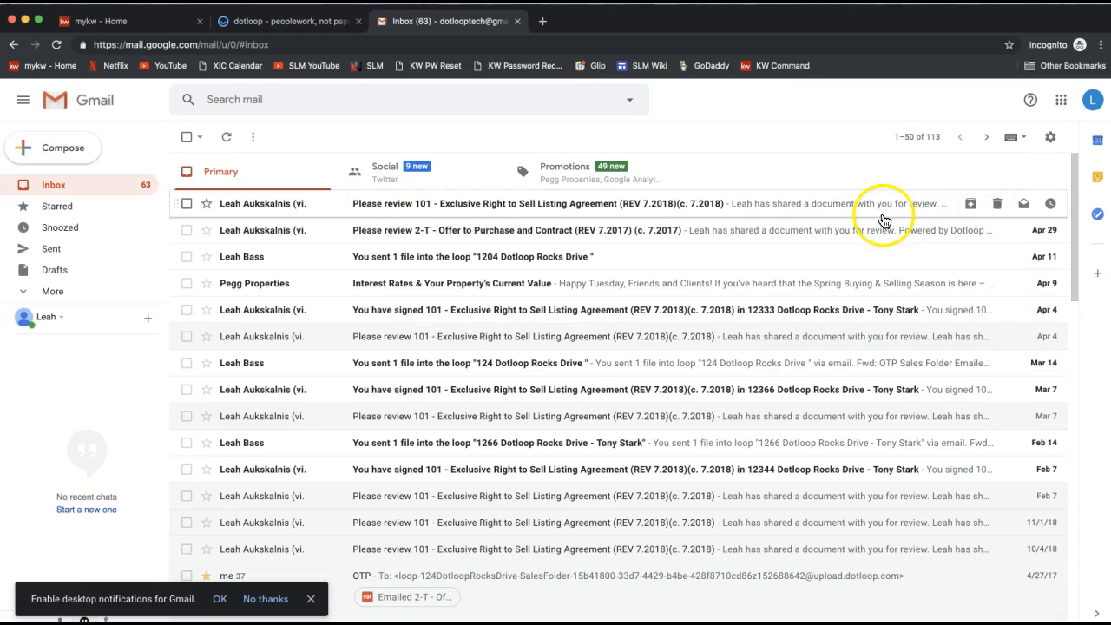
pyautogui.click(458, 206)
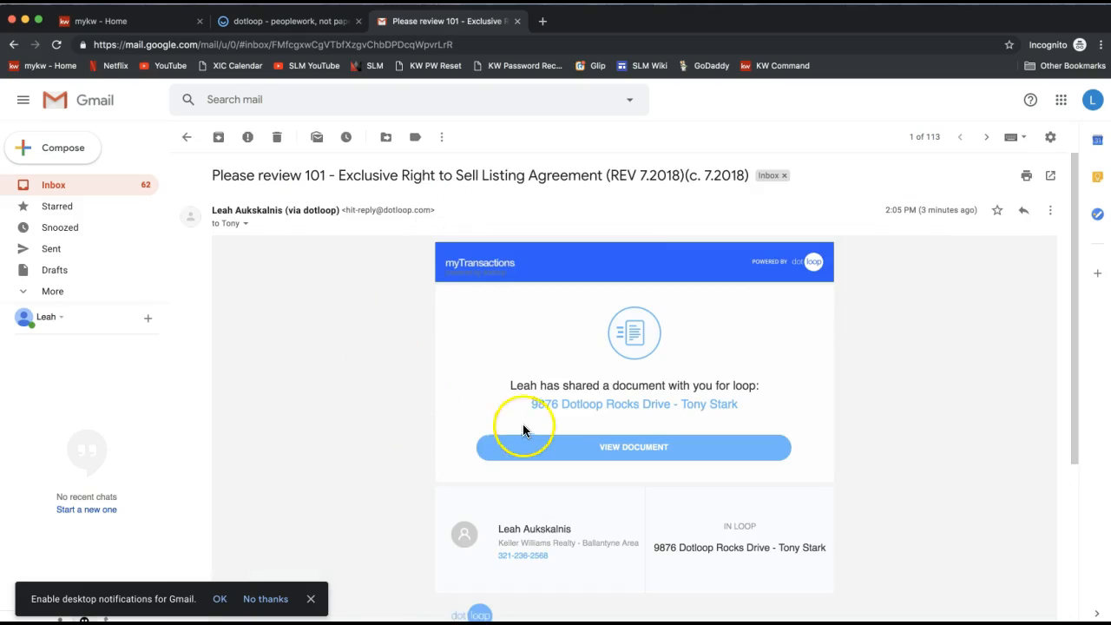
# Step: Open the shared document from the email and start signing it as the seller
pyautogui.click(516, 385)
pyautogui.doubleClick(516, 385)
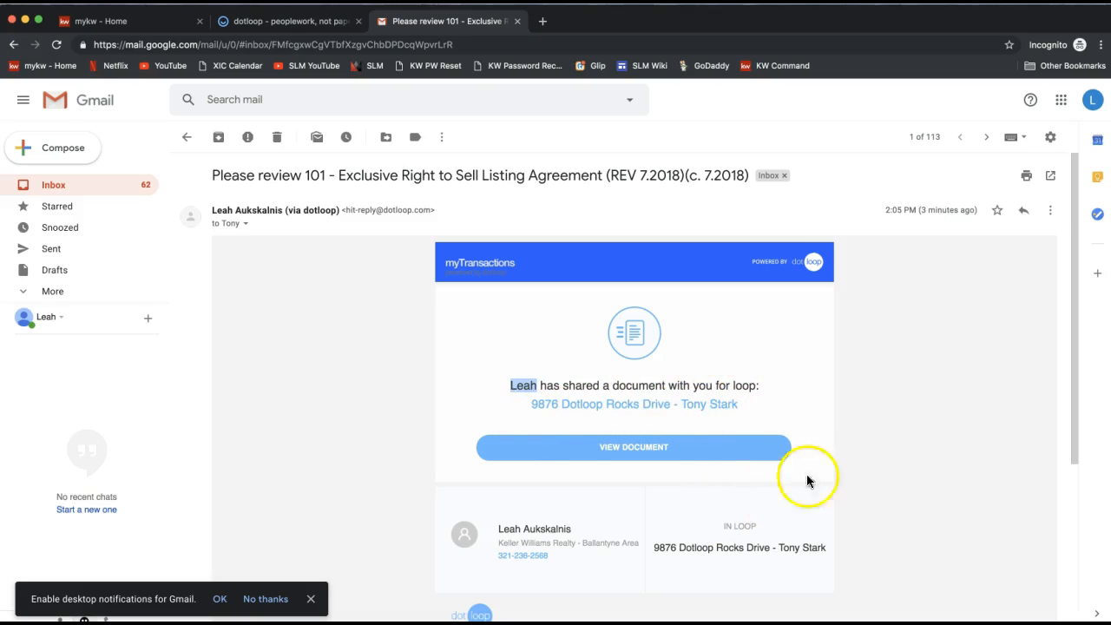
pyautogui.scroll(-1, 807, 480)
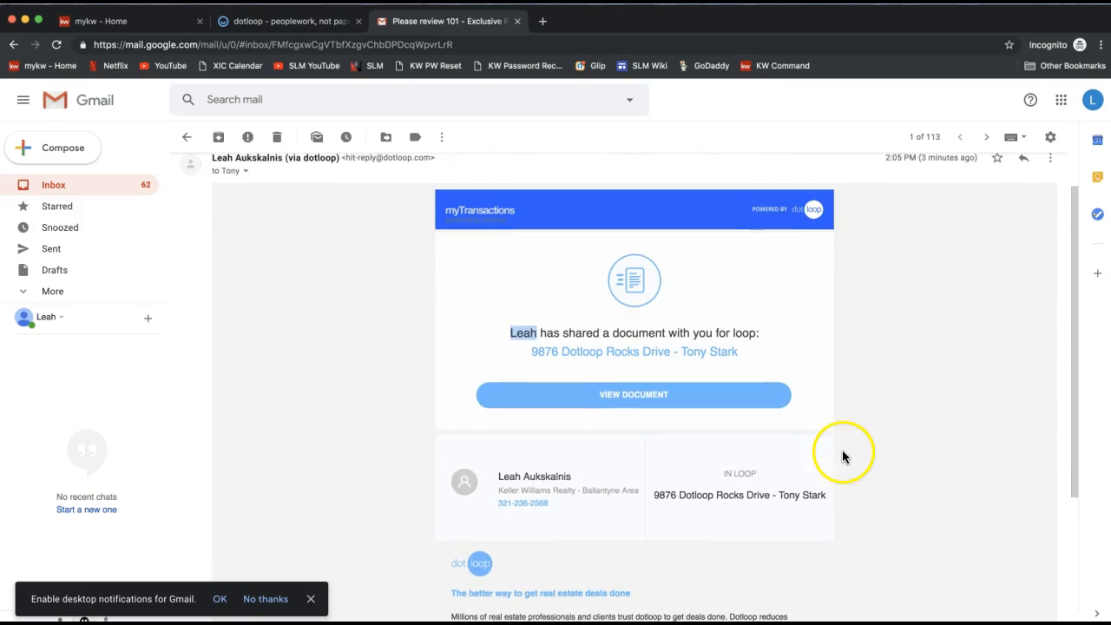
pyautogui.click(637, 397)
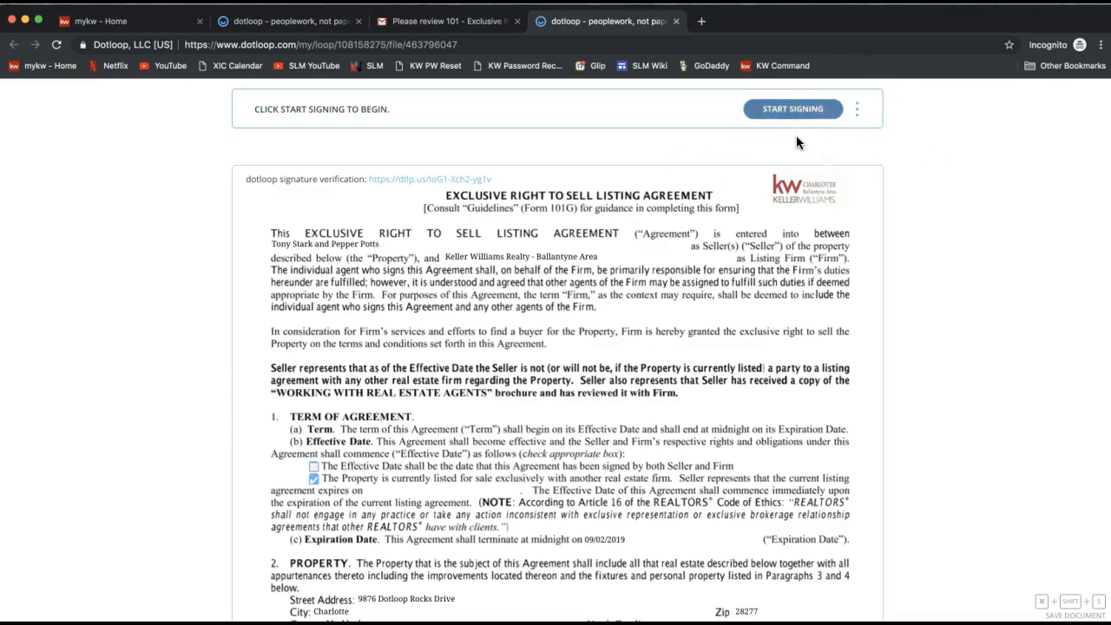
pyautogui.click(791, 110)
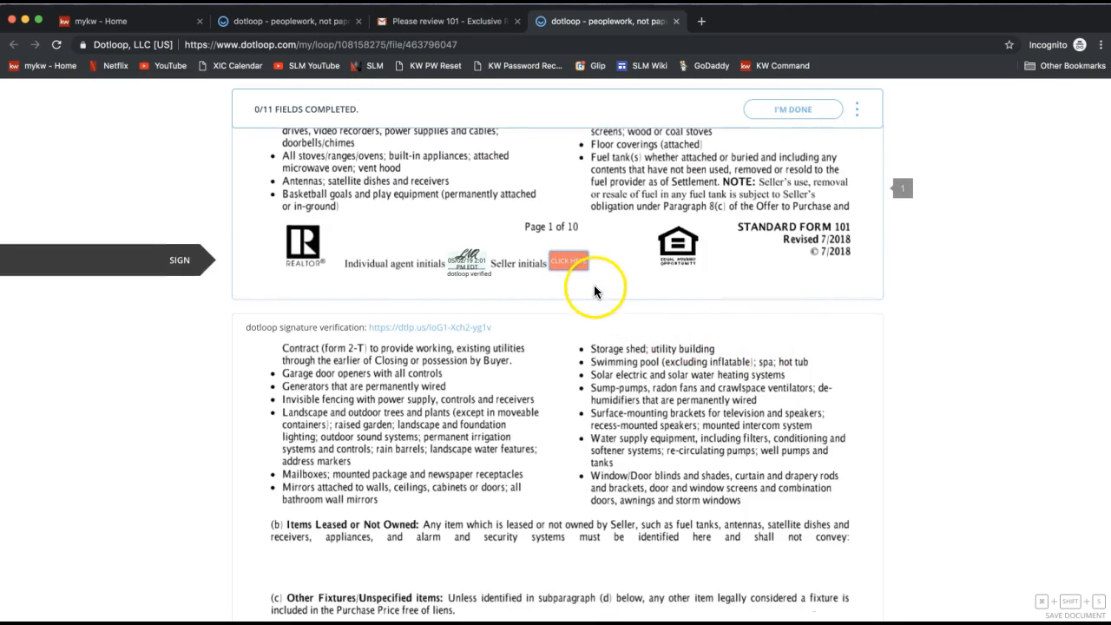
# Step: Adopt the seller's typed signature and initials and place initials in the first seller initials field
pyautogui.click(574, 269)
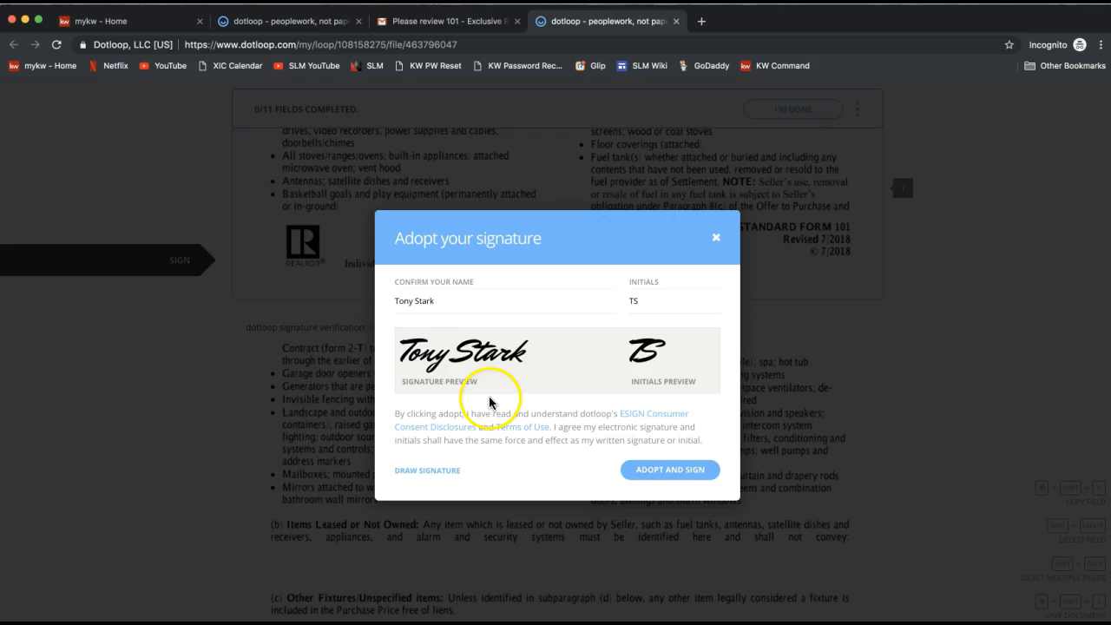
pyautogui.click(407, 304)
pyautogui.moveTo(407, 305); pyautogui.dragTo(448, 303)
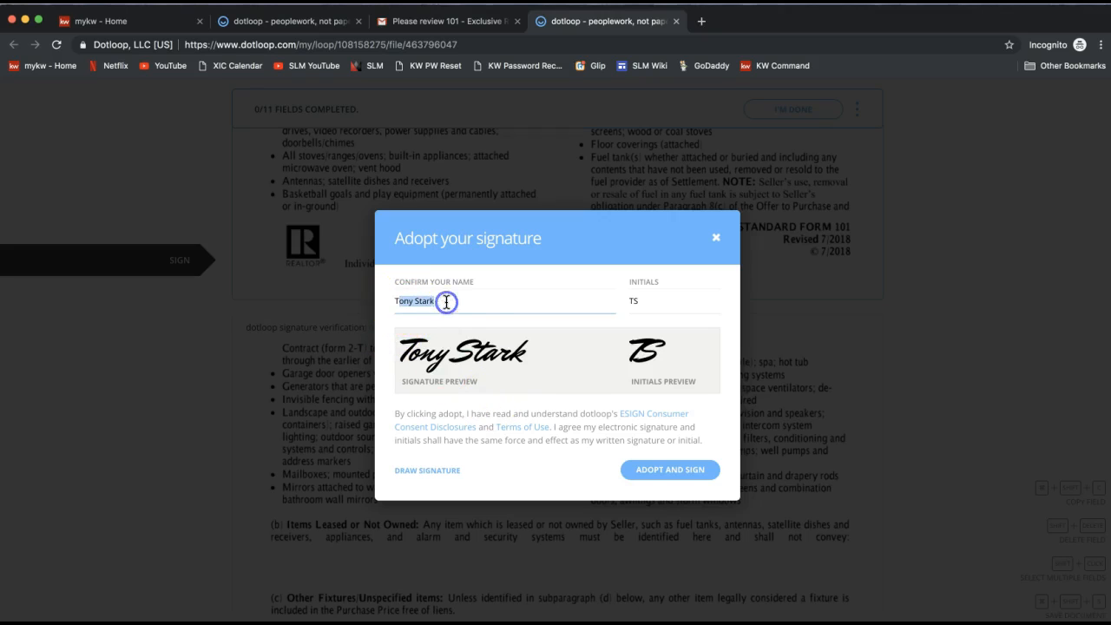
pyautogui.doubleClick(401, 301)
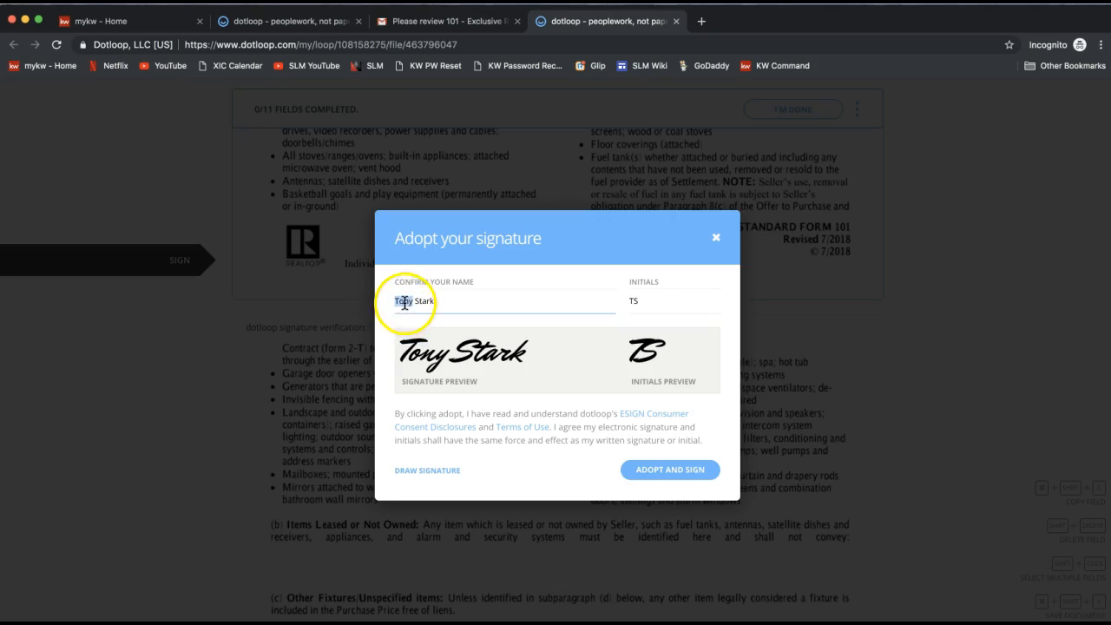
pyautogui.click(634, 304)
pyautogui.click(635, 301)
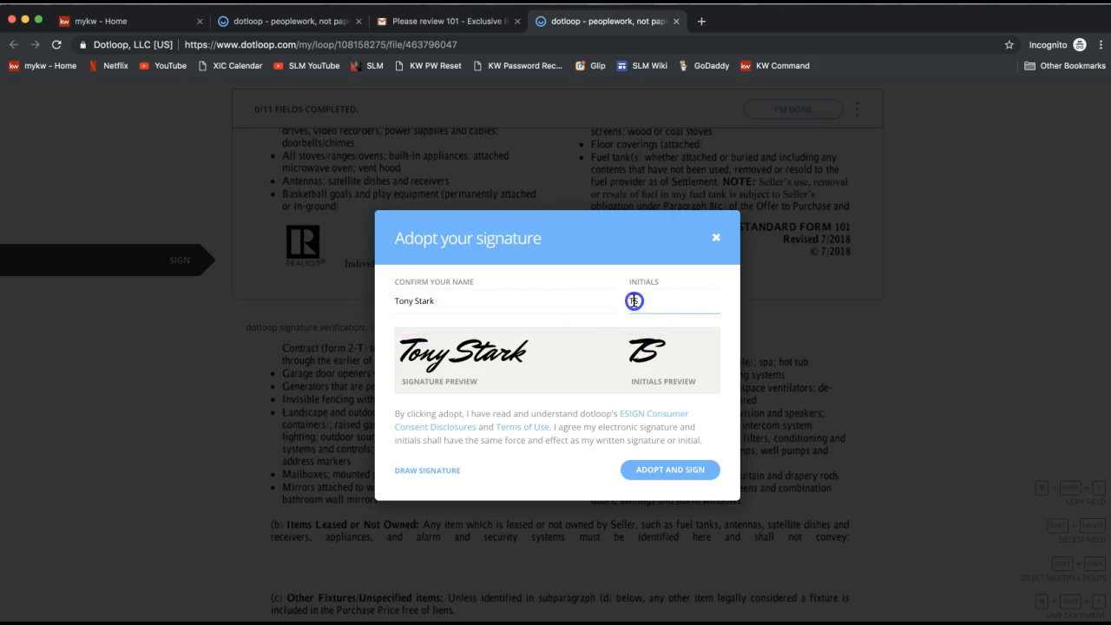
pyautogui.click(666, 470)
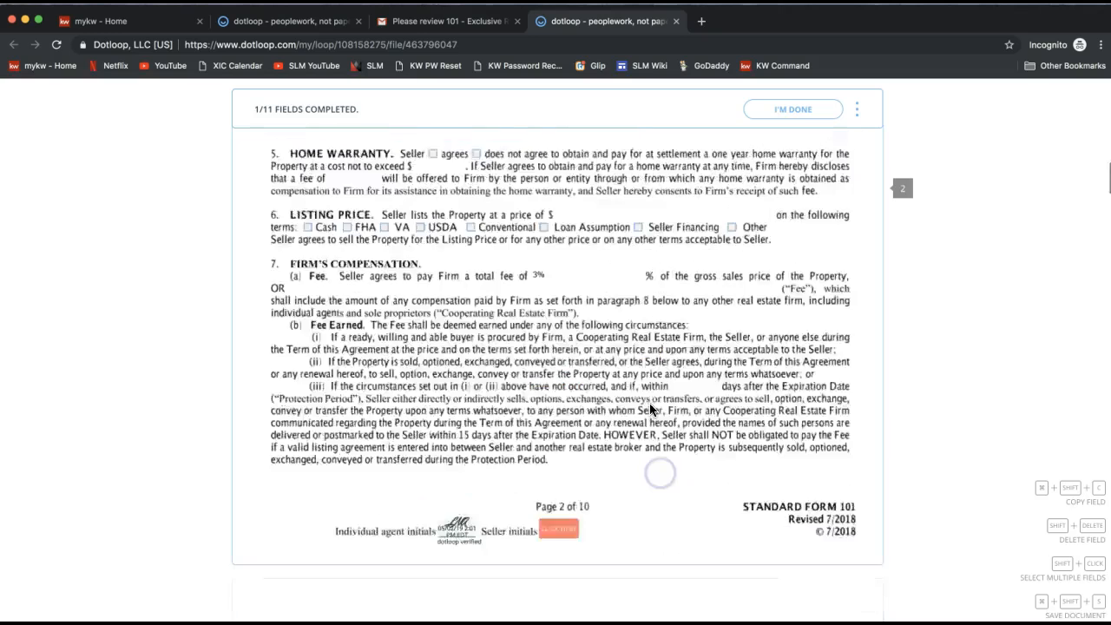
# Step: Initial the remaining seller initials fields page by page, including the dual agency authorization option
pyautogui.click(566, 272)
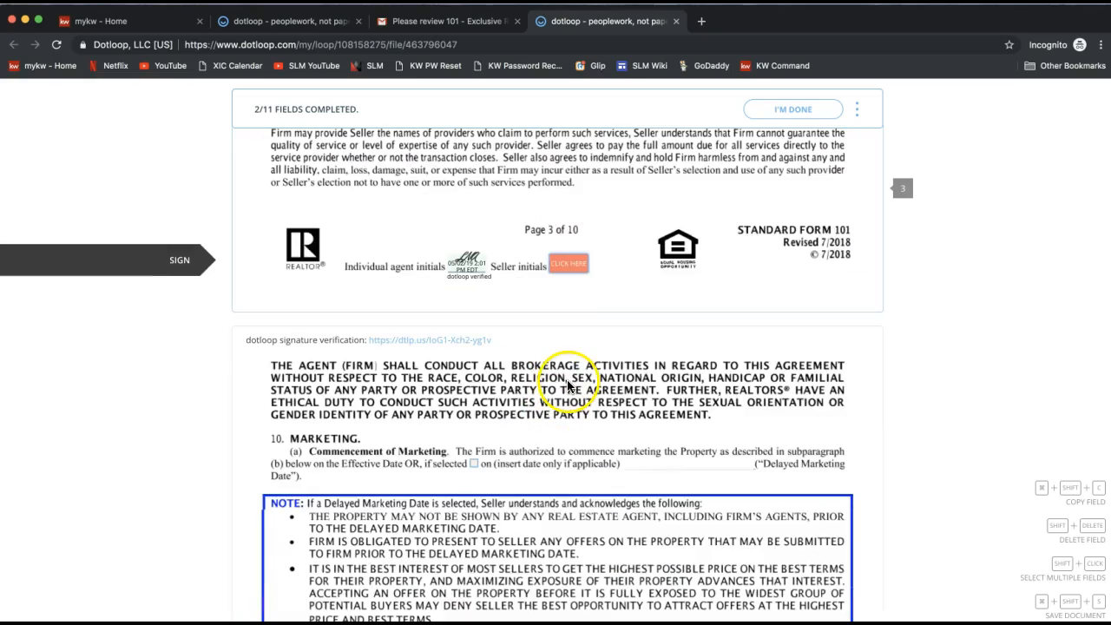
pyautogui.scroll(10, 570, 373)
pyautogui.scroll(-10, 588, 322)
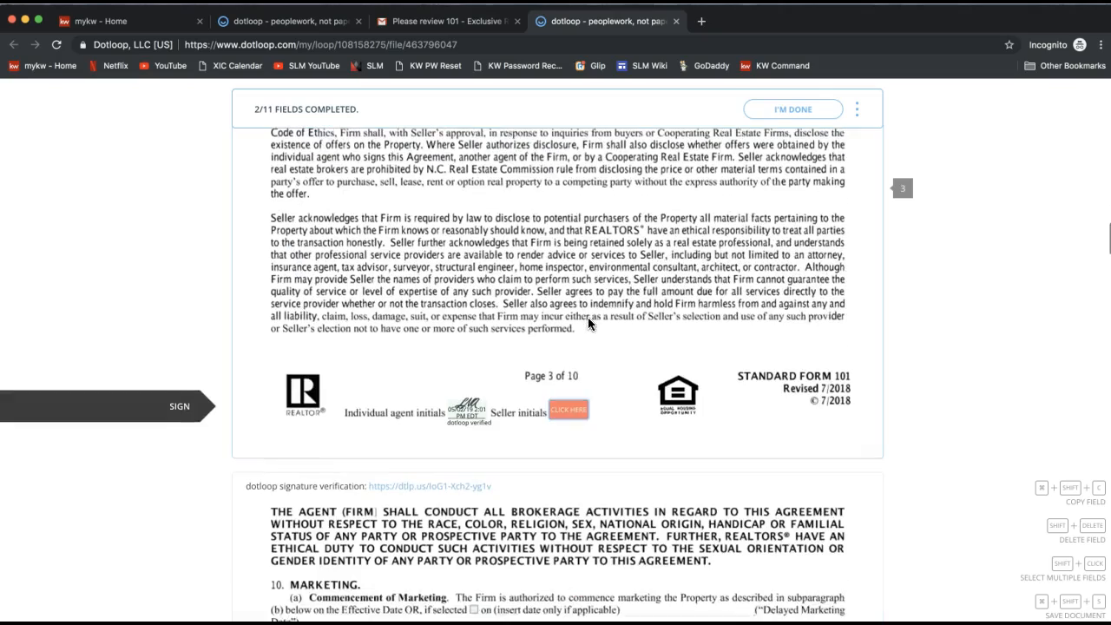
pyautogui.scroll(-1, 588, 323)
pyautogui.click(562, 372)
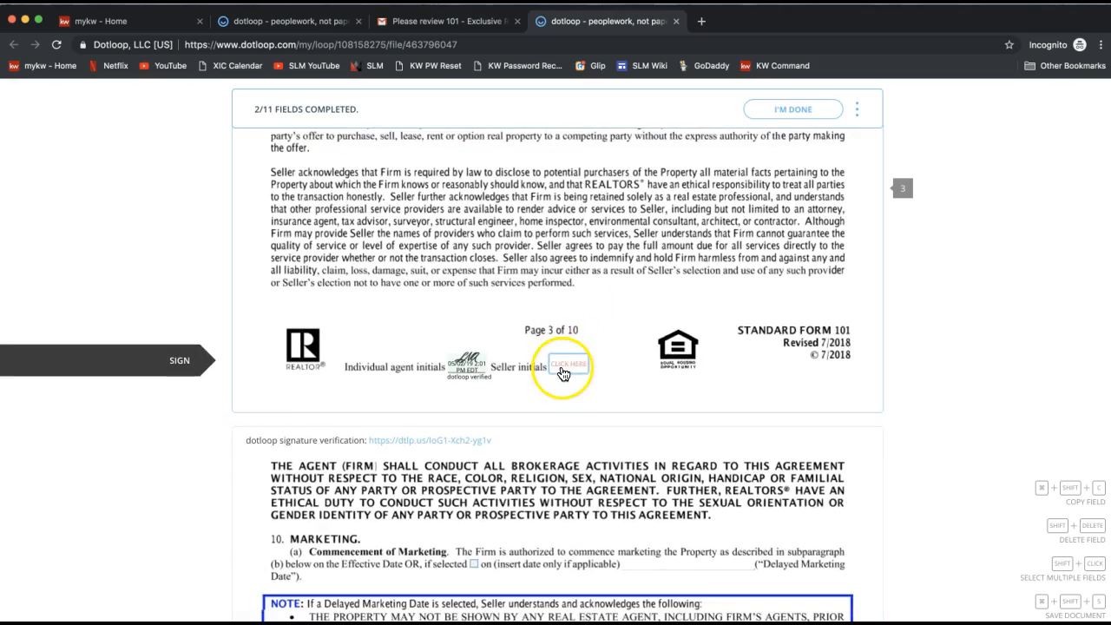
pyautogui.click(563, 372)
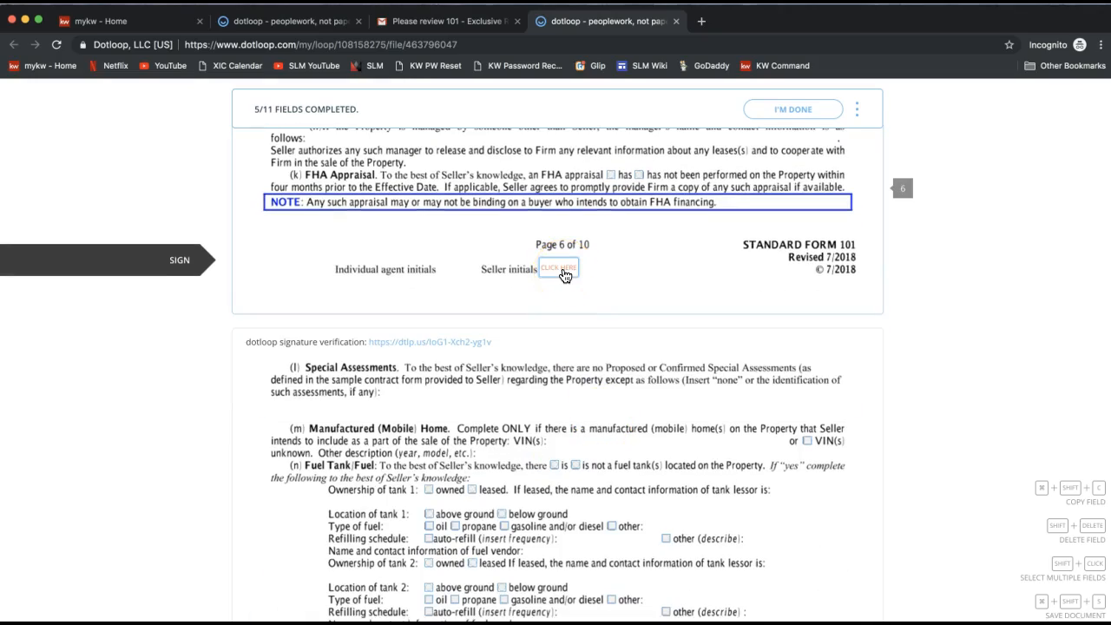
pyautogui.click(564, 275)
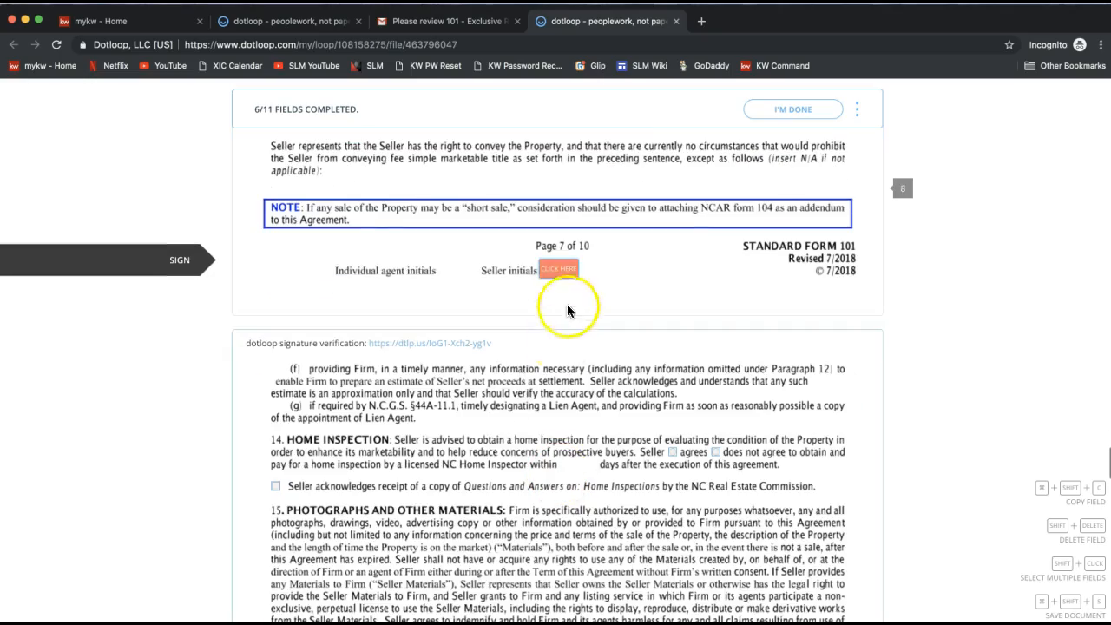
pyautogui.click(564, 279)
pyautogui.click(556, 274)
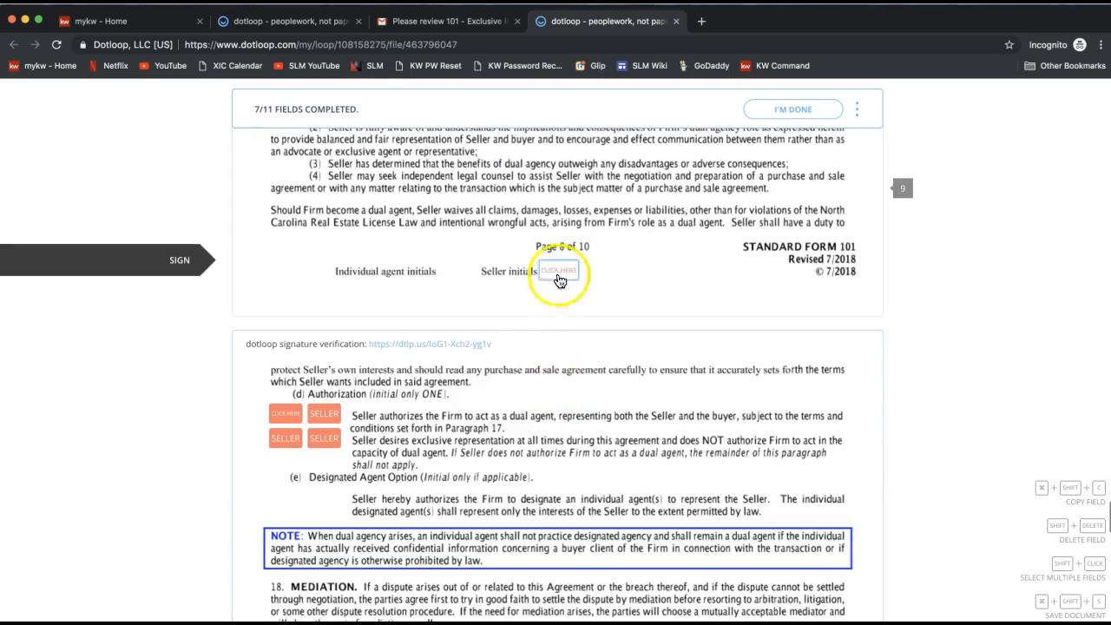
pyautogui.click(291, 274)
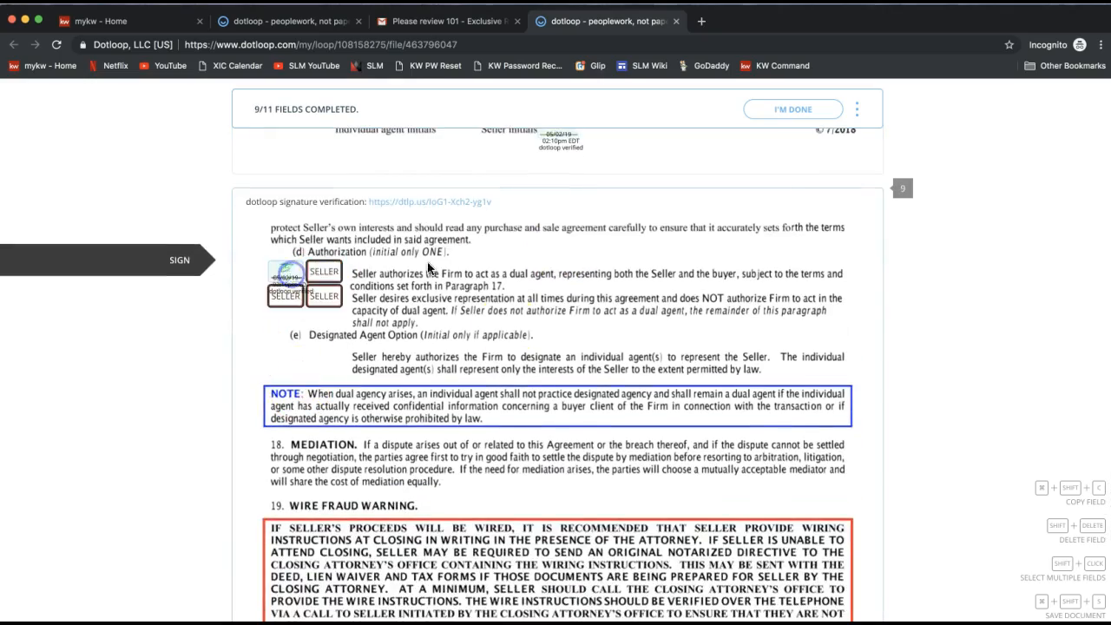
pyautogui.click(558, 272)
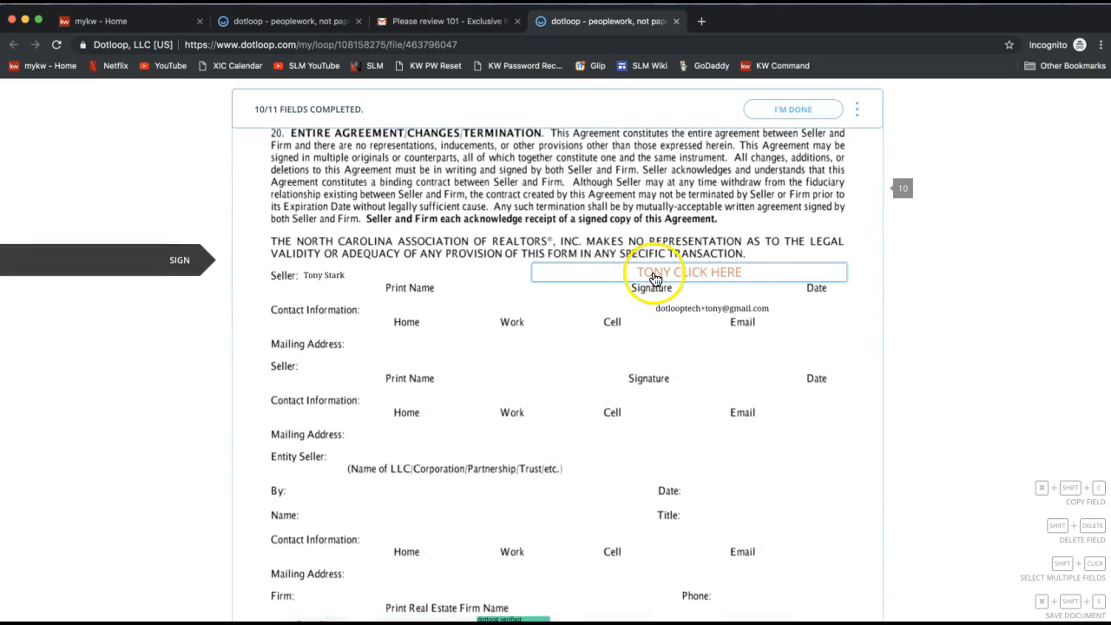
# Step: Sign the seller's signature line and finish signing the listing agreement
pyautogui.click(655, 274)
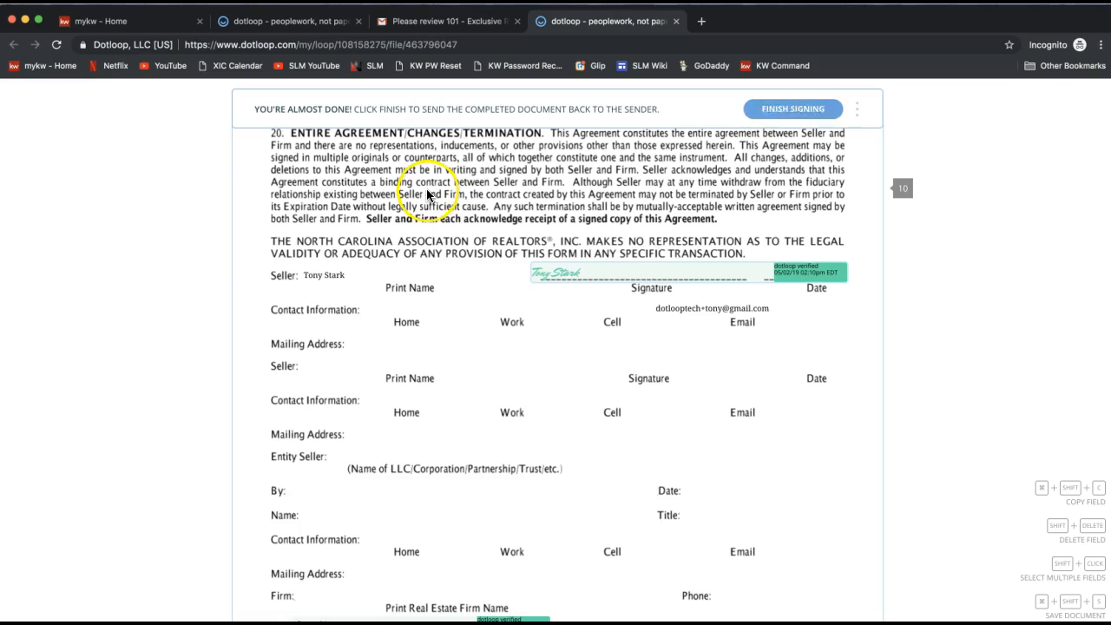
pyautogui.click(763, 115)
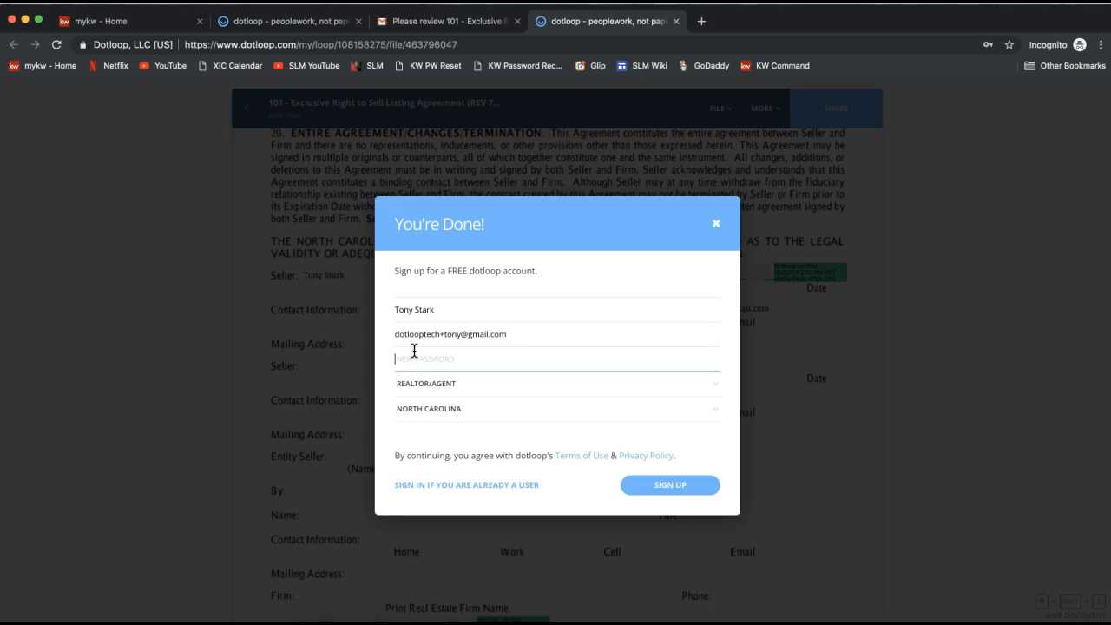
# Step: Dismiss the free account sign-up prompt and open the signed document's File options
pyautogui.click(511, 337)
pyautogui.click(494, 351)
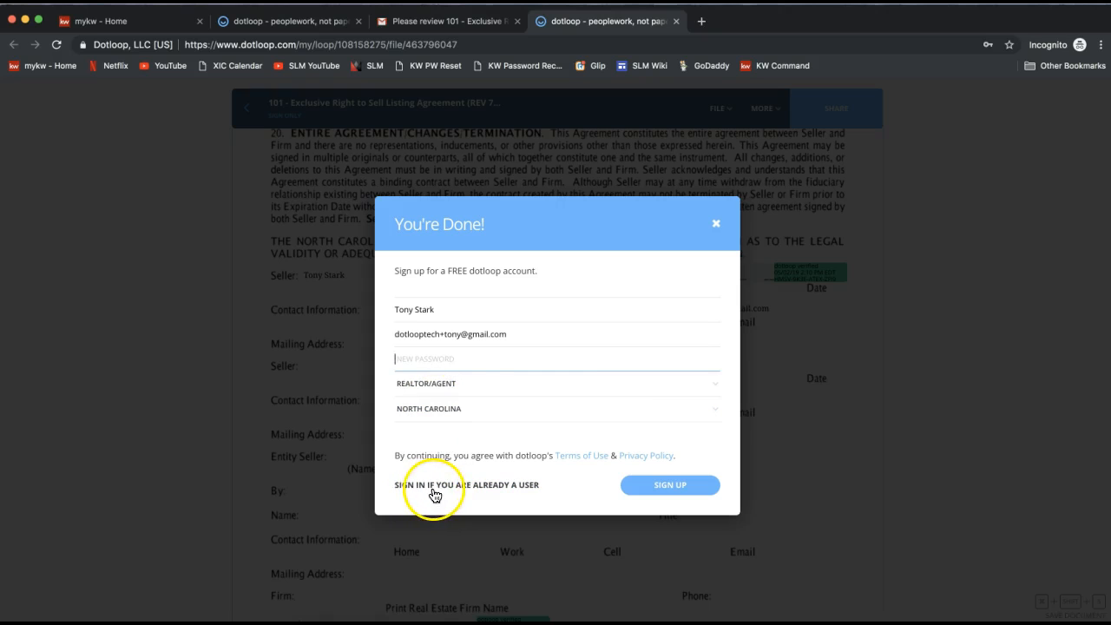
pyautogui.click(718, 223)
pyautogui.click(719, 173)
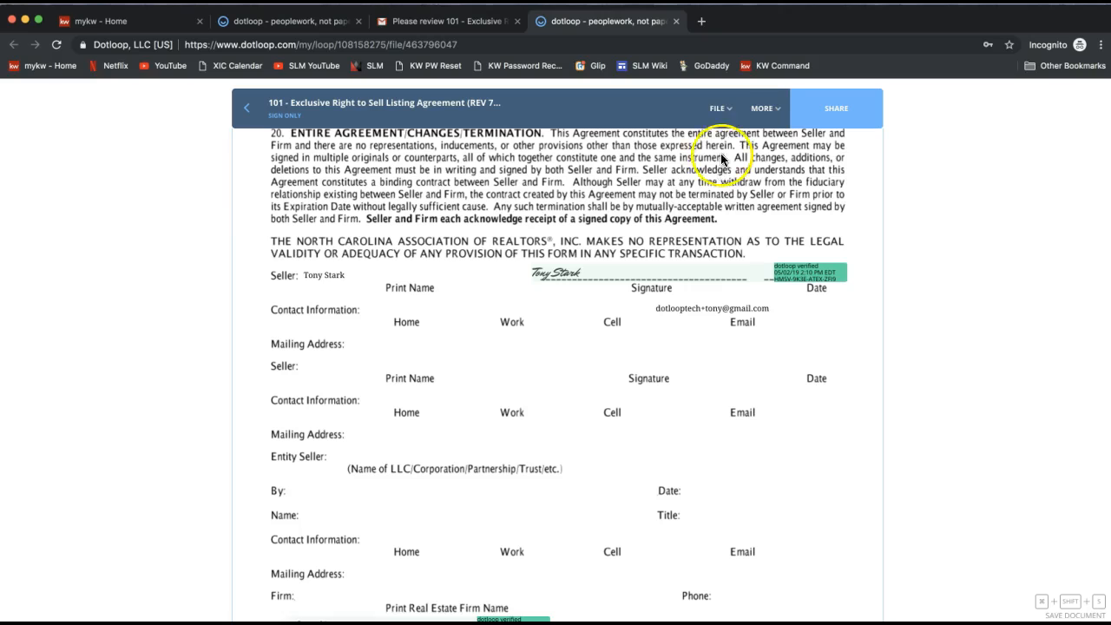
pyautogui.click(719, 109)
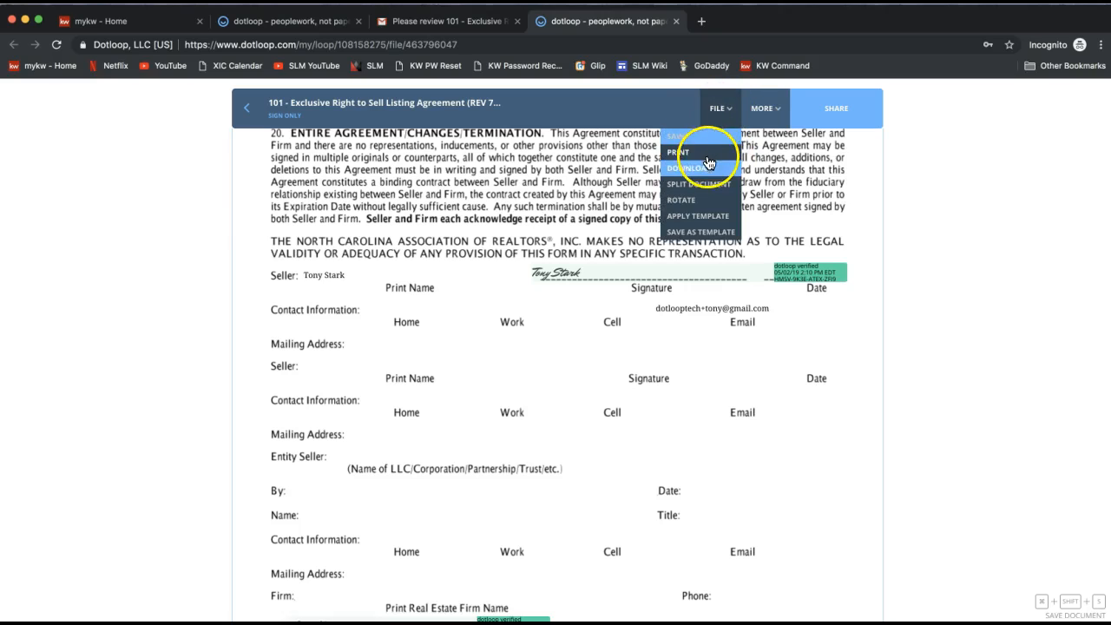